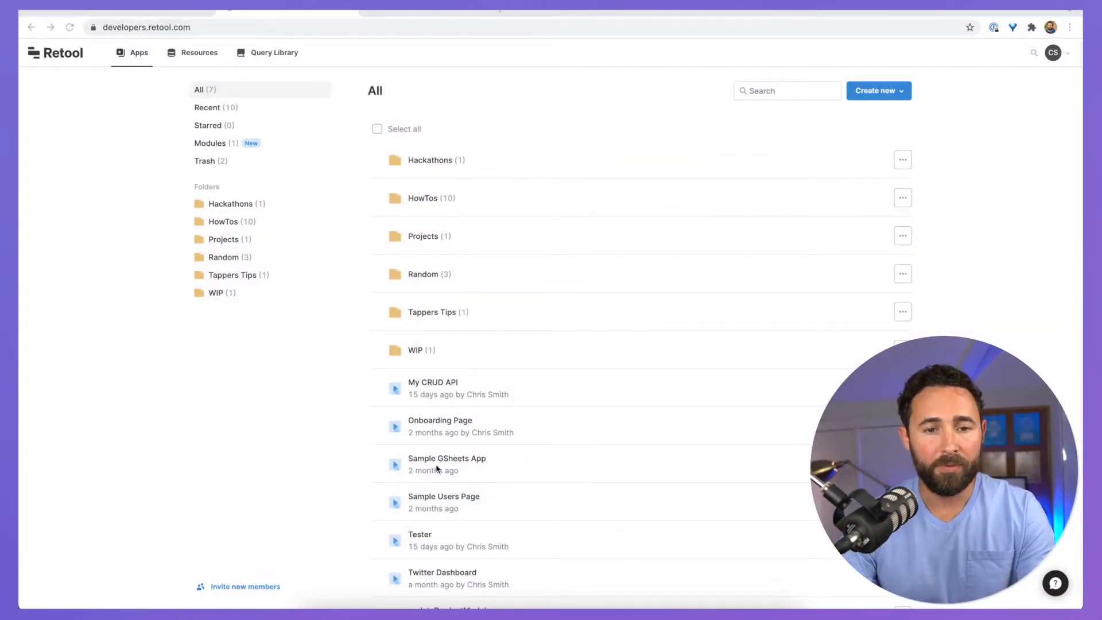
# Step: Create a blank app called 'My MongoDB Admin Panel' in the HowTos folder and open it
pyautogui.click(888, 96)
pyautogui.click(862, 117)
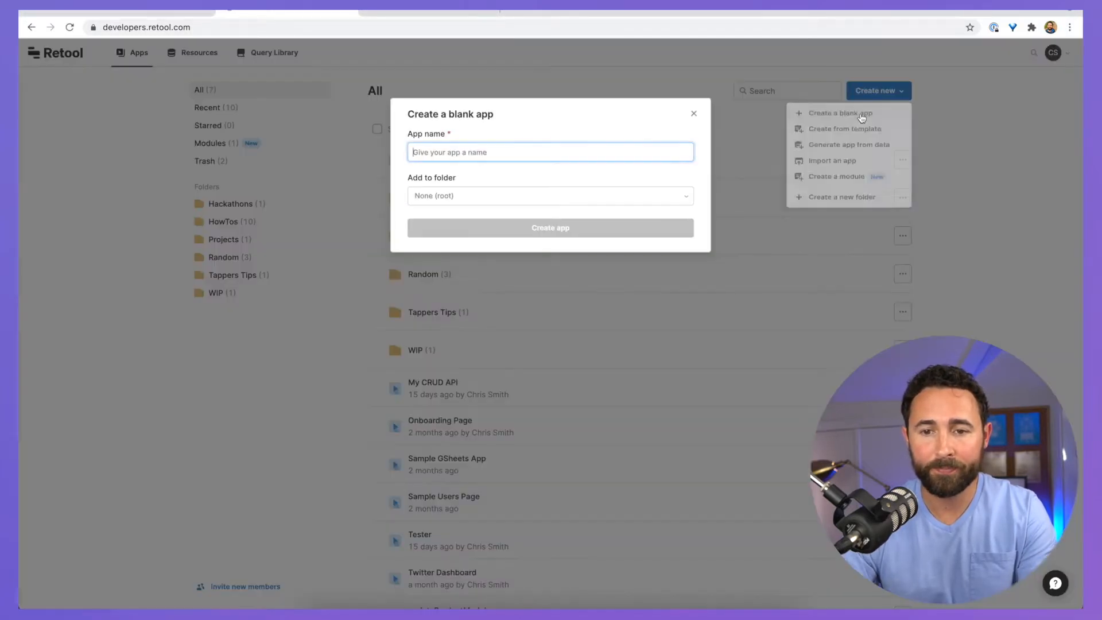
pyautogui.write('M')
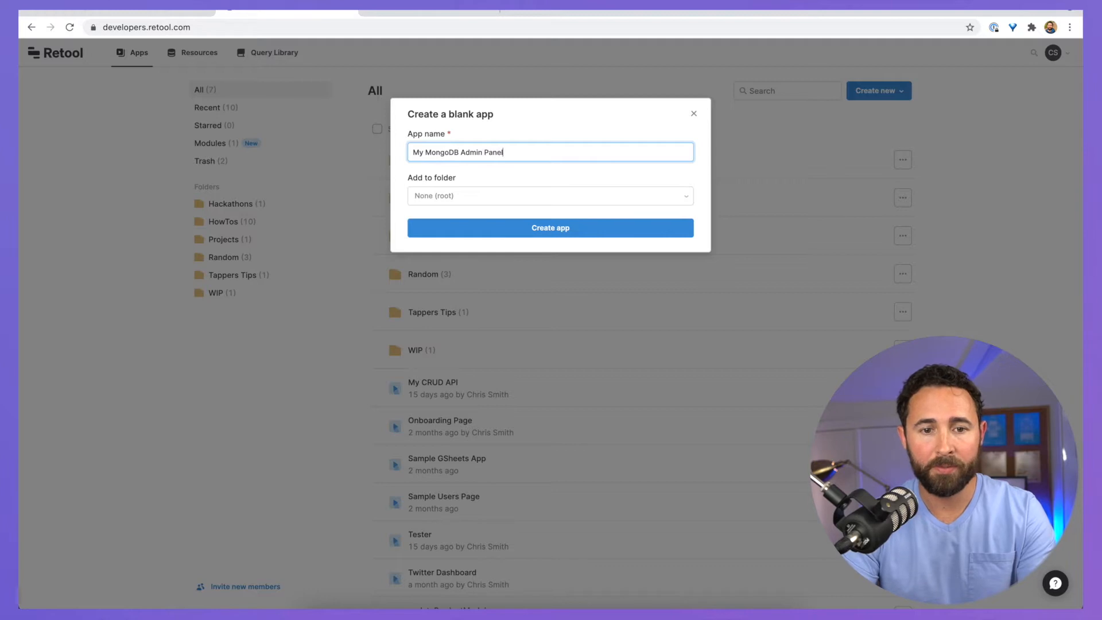
pyautogui.write('y MongoDB Admin Panel')
pyautogui.press('Tab')
pyautogui.click(474, 190)
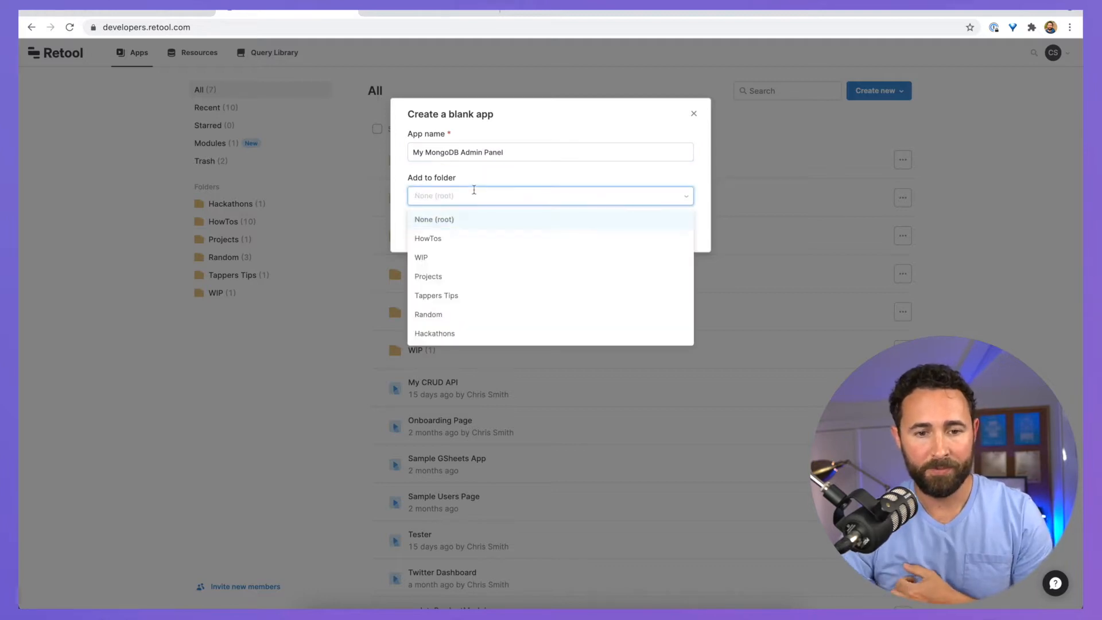
pyautogui.click(450, 238)
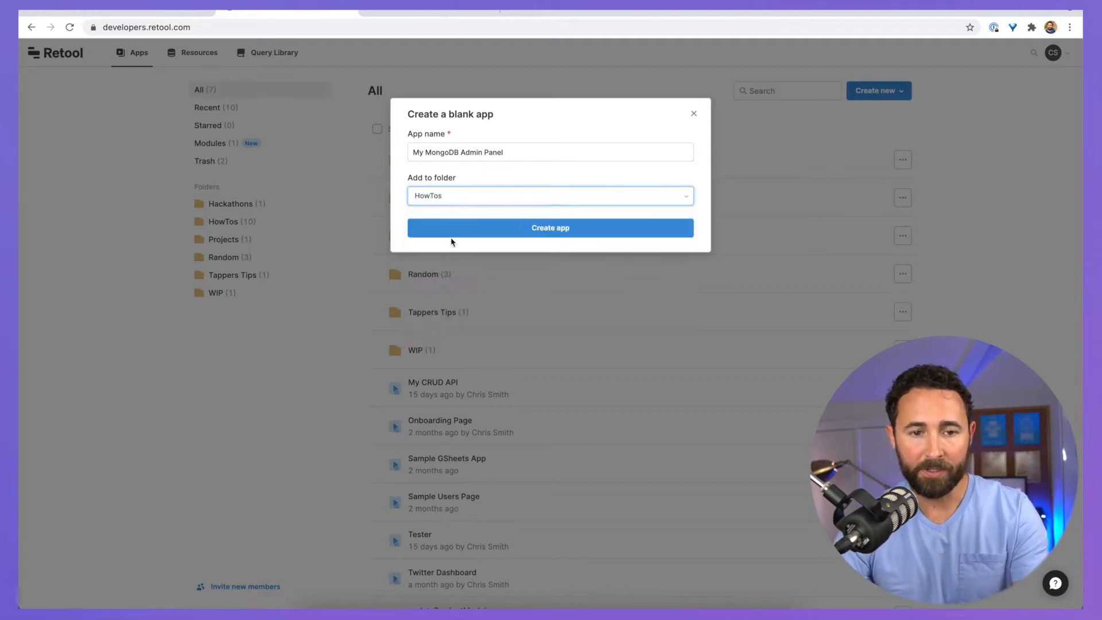
pyautogui.click(528, 227)
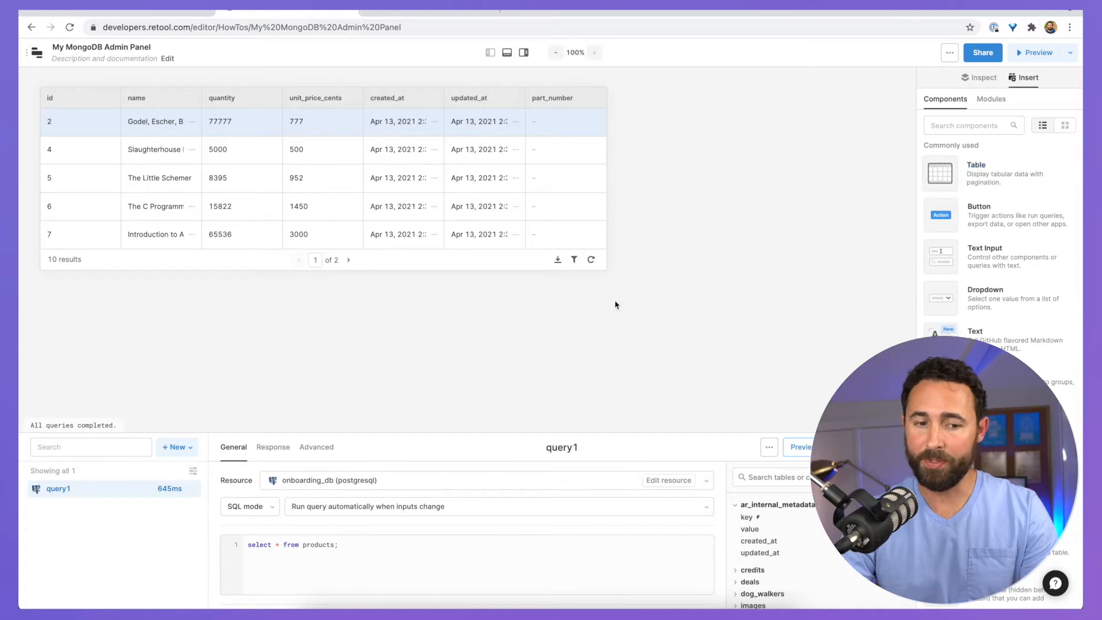
# Step: Show the left panel of queries and components, and drag table1 lower on the canvas
pyautogui.click(489, 52)
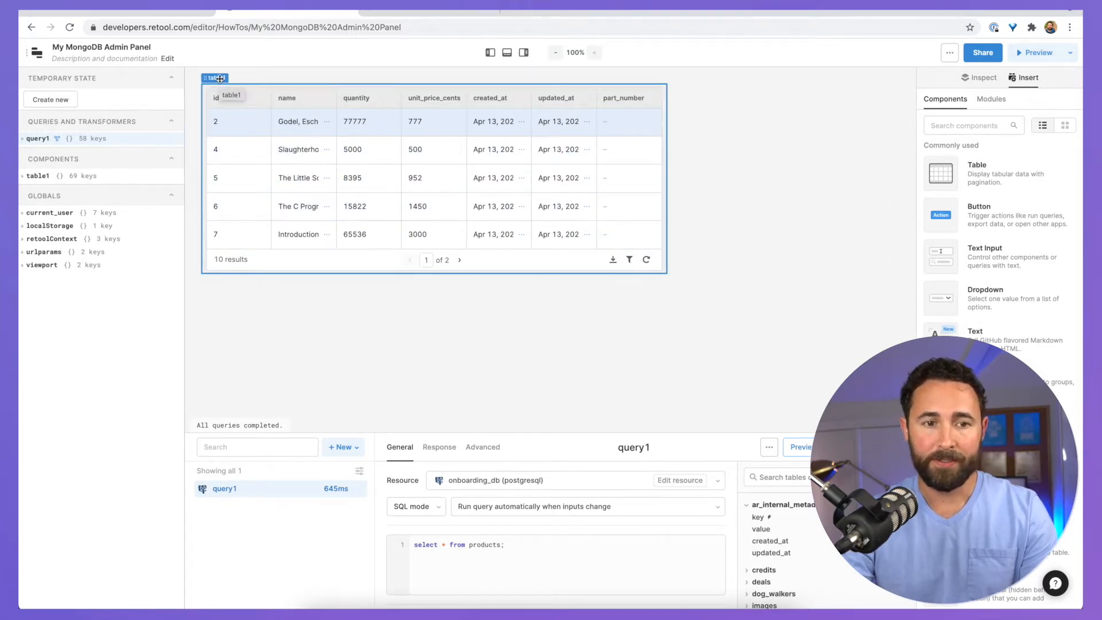
pyautogui.moveTo(218, 78); pyautogui.dragTo(217, 128)
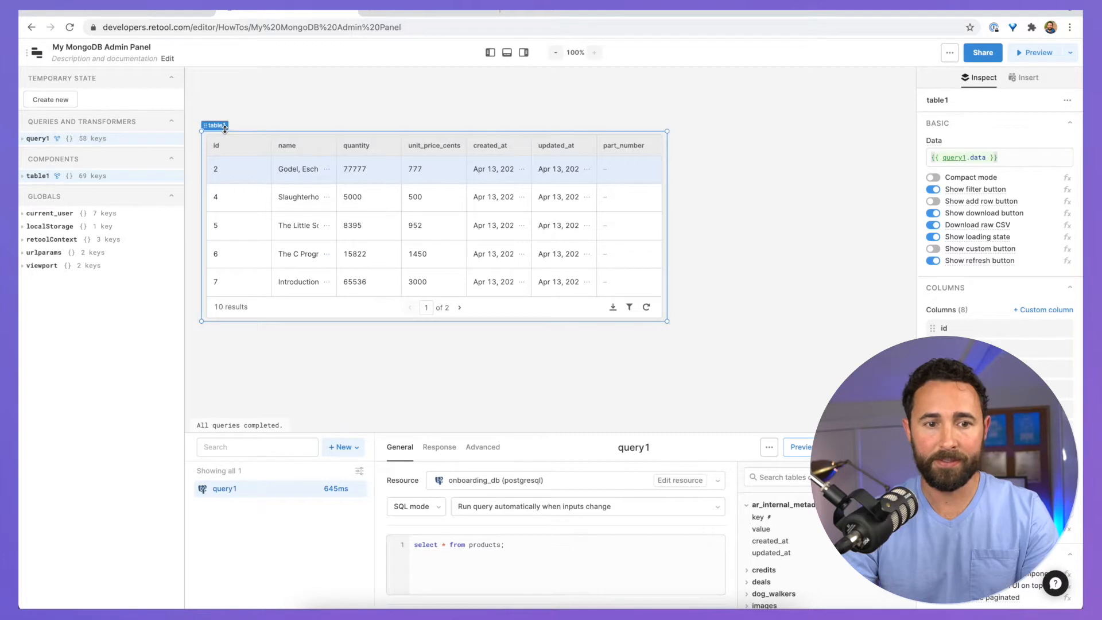
# Step: Add a Text component at the top reading '## My MongoDB Orders Admon Panel' and widen it
pyautogui.click(1021, 77)
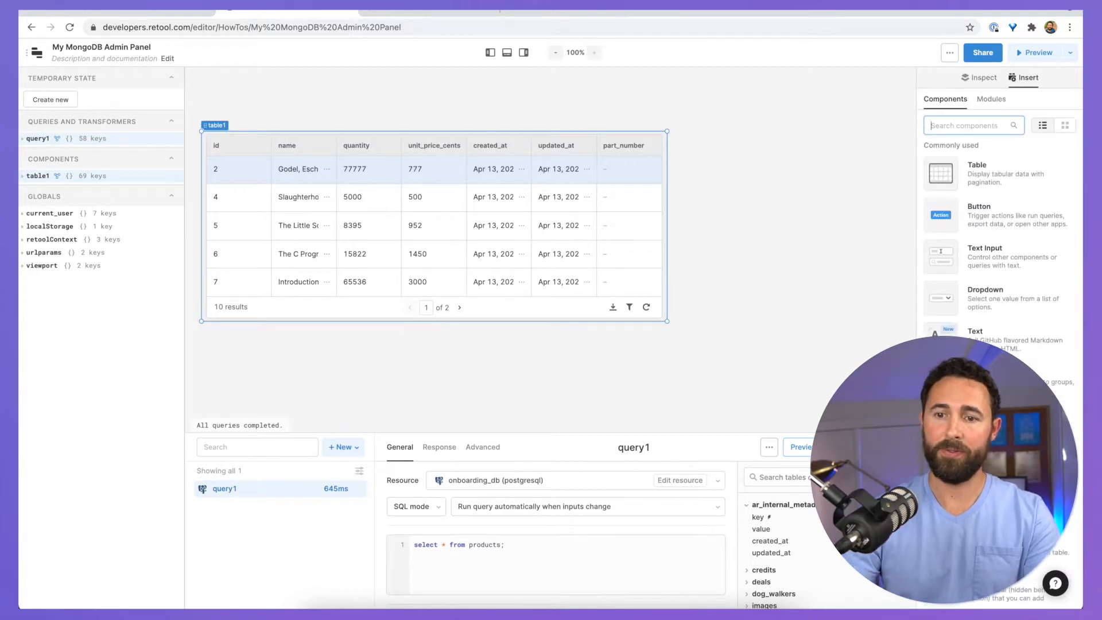
pyautogui.write('text')
pyautogui.moveTo(940, 171); pyautogui.dragTo(221, 94)
pyautogui.moveTo(985, 183); pyautogui.dragTo(913, 146)
pyautogui.write('## ')
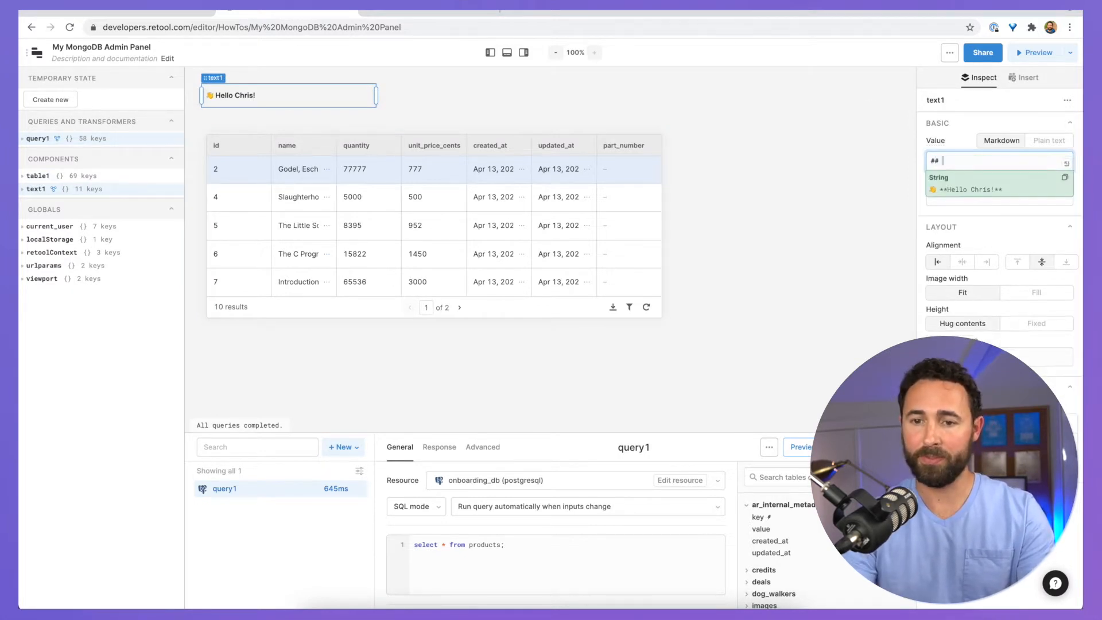
pyautogui.write('My Mo')
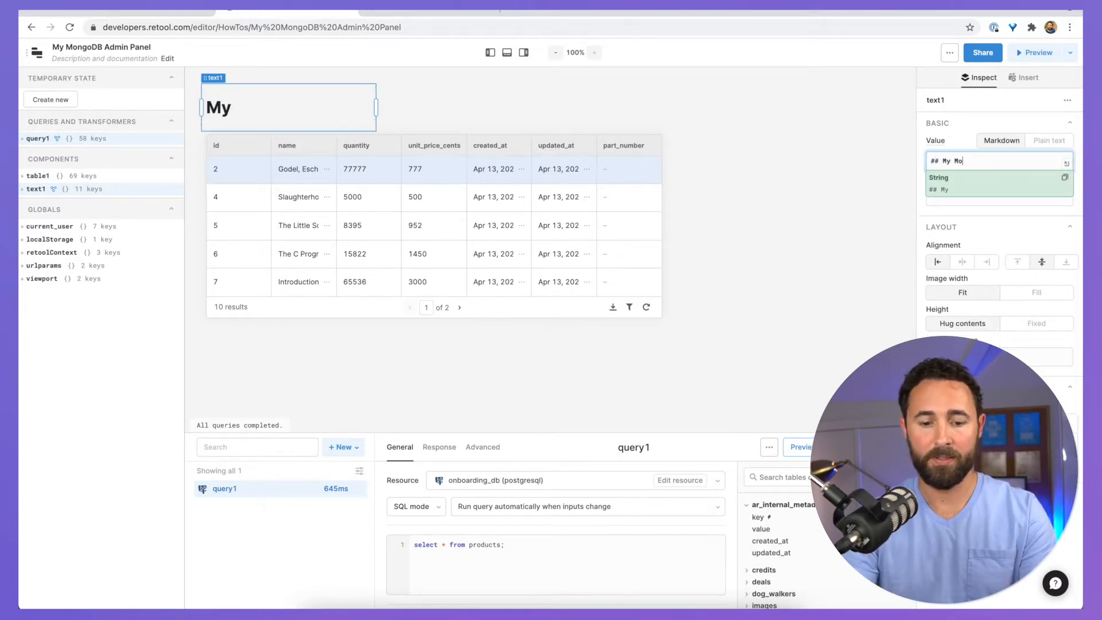
pyautogui.write('ngoDB Order')
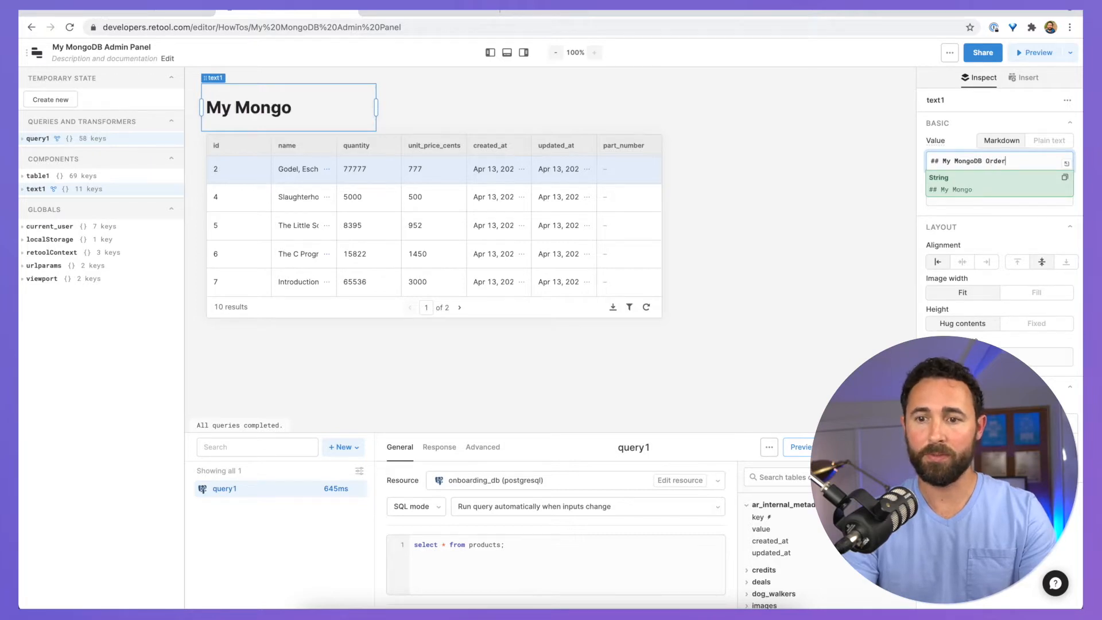
pyautogui.write('s Adm')
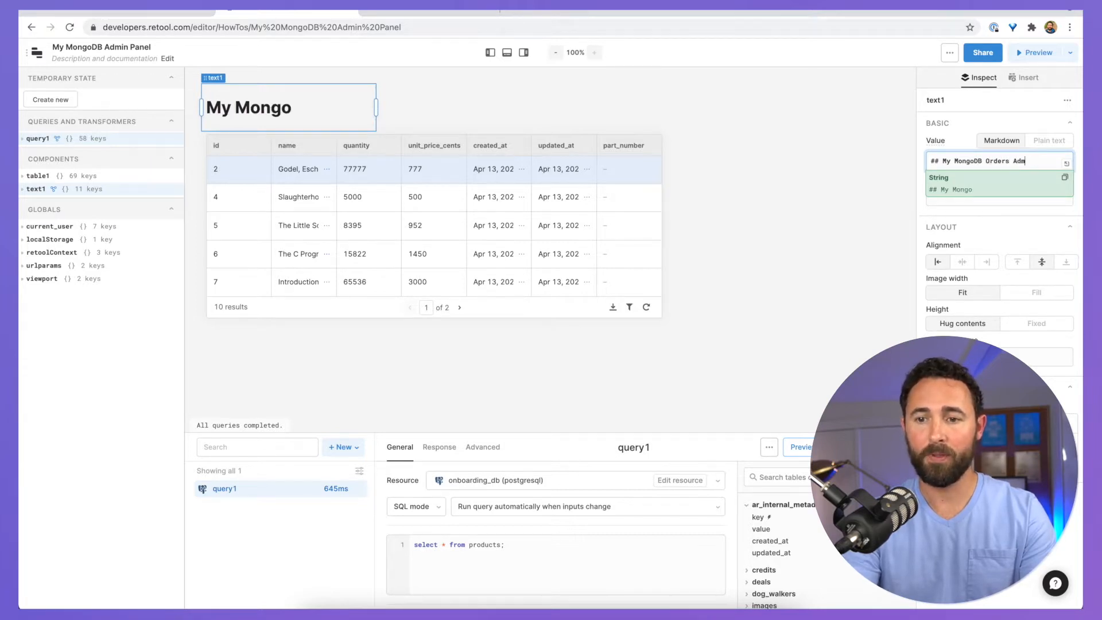
pyautogui.write('on Panel')
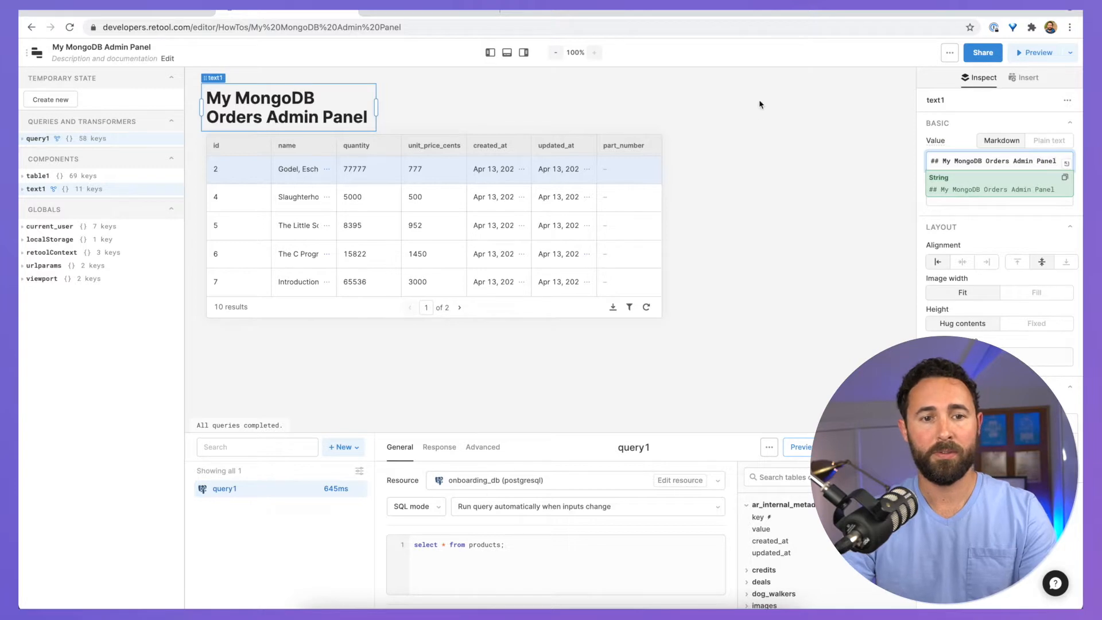
pyautogui.moveTo(375, 107); pyautogui.dragTo(512, 108)
# Step: Look over table1's settings, then bring up the Quick open launcher
pyautogui.click(583, 126)
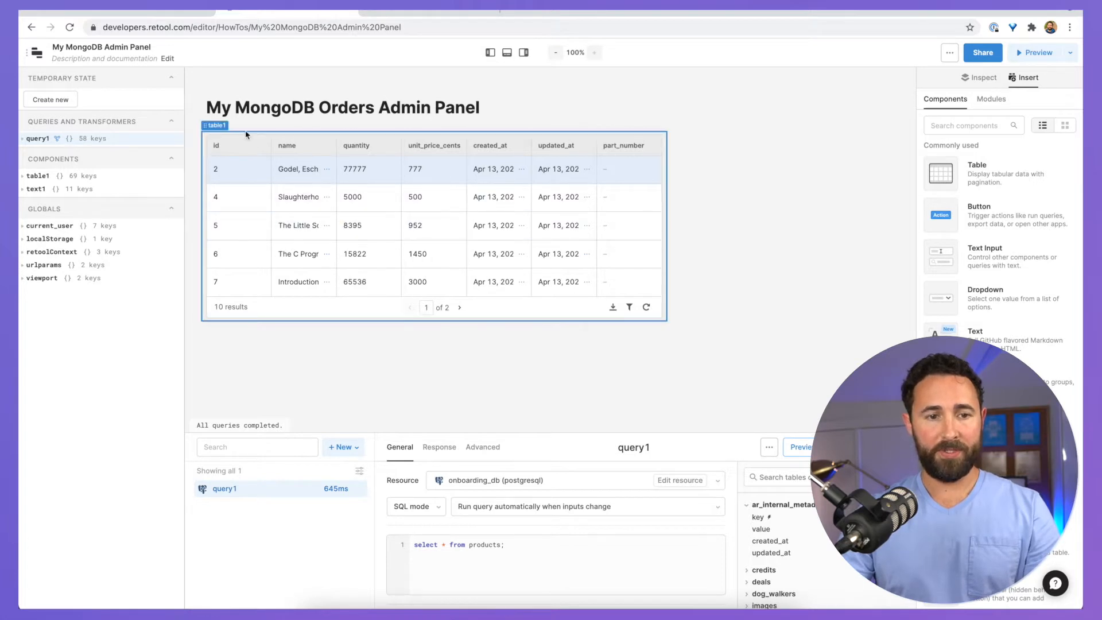
pyautogui.click(221, 126)
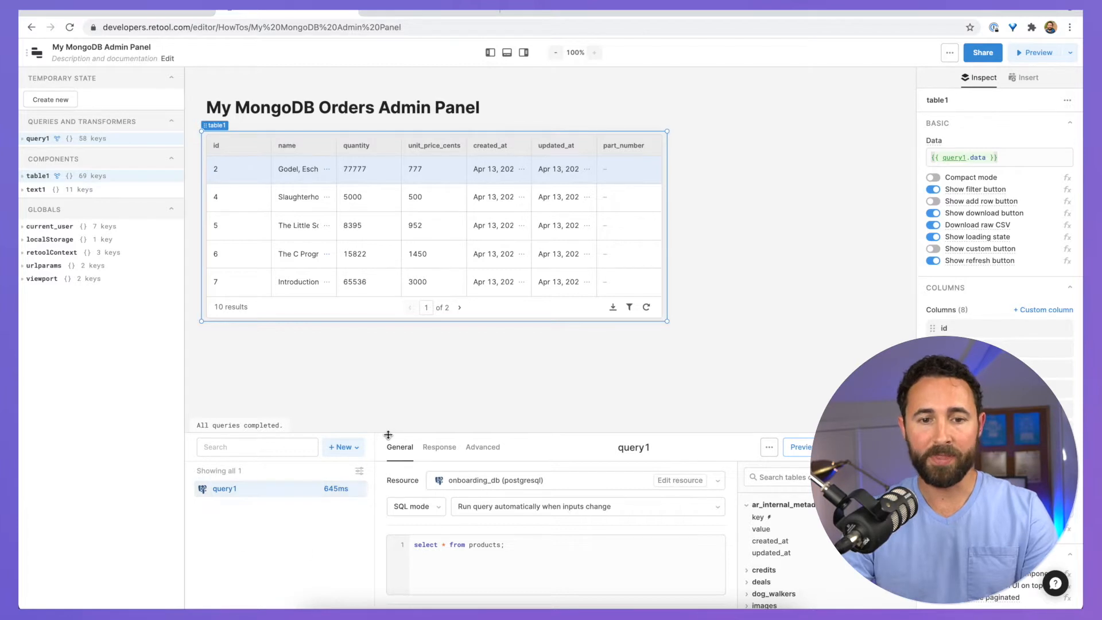
pyautogui.click(454, 374)
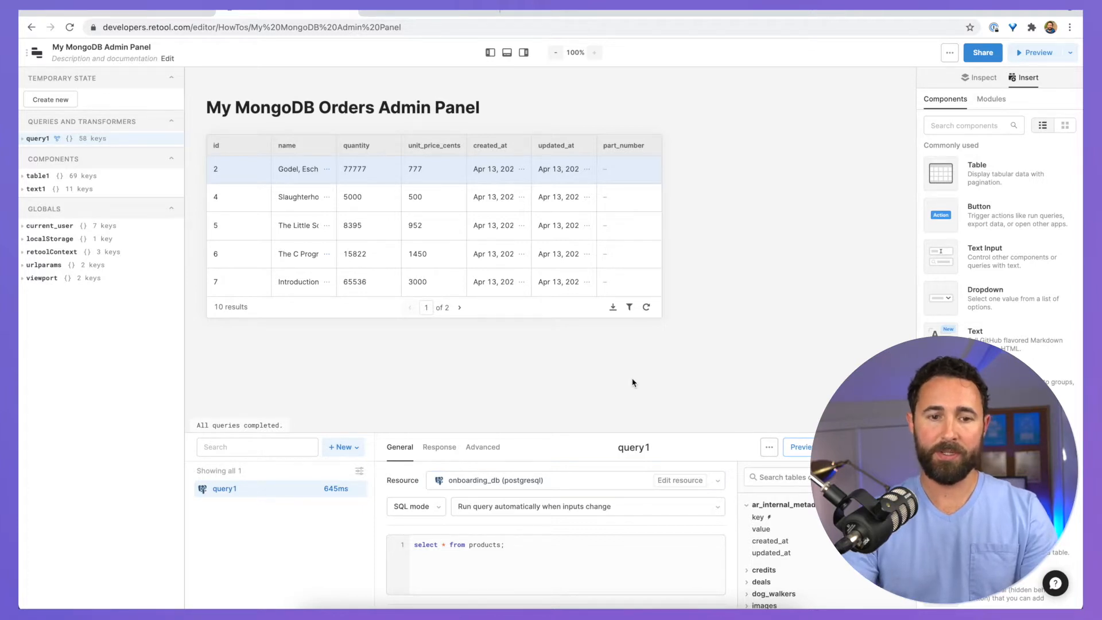
pyautogui.press('super+k')
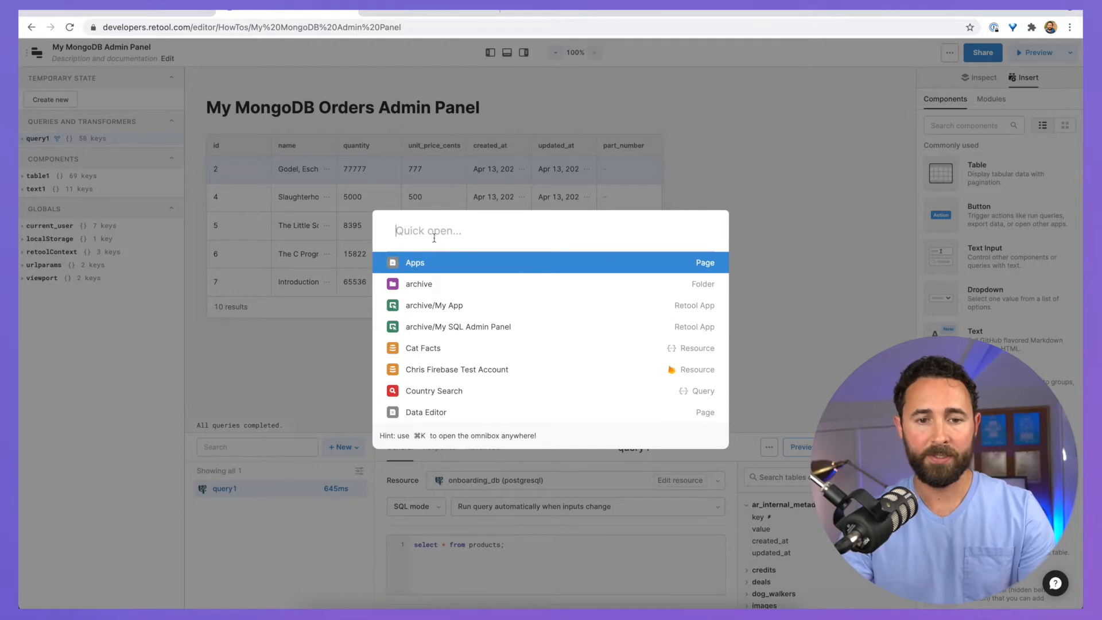
# Step: Go to Resources and start a new MongoDB resource using a connection string
pyautogui.write('res')
pyautogui.click(429, 262)
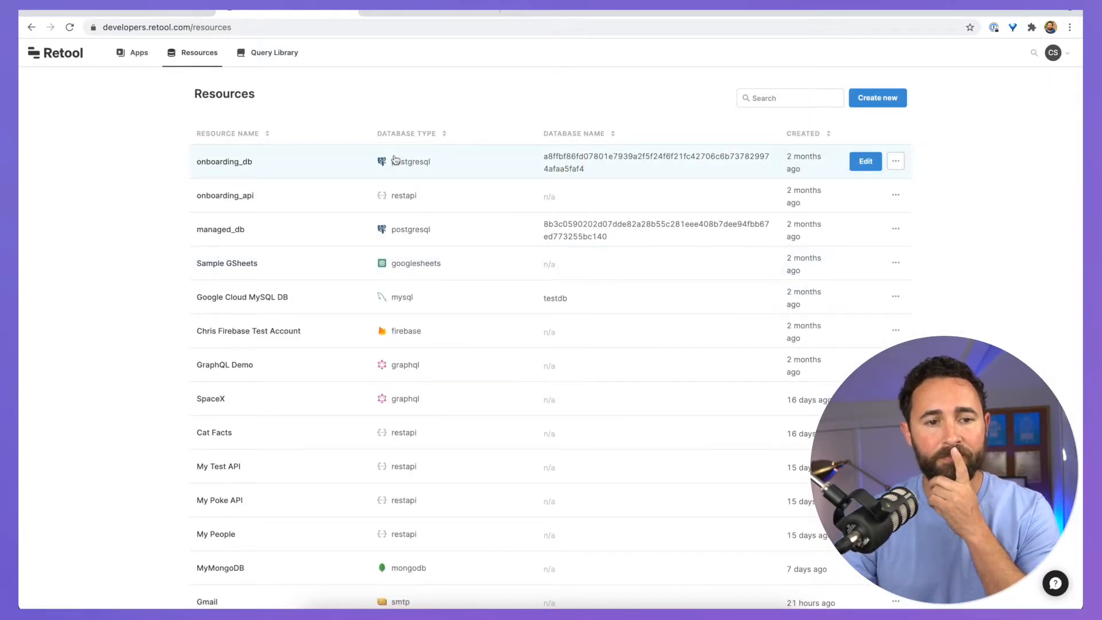
pyautogui.click(871, 99)
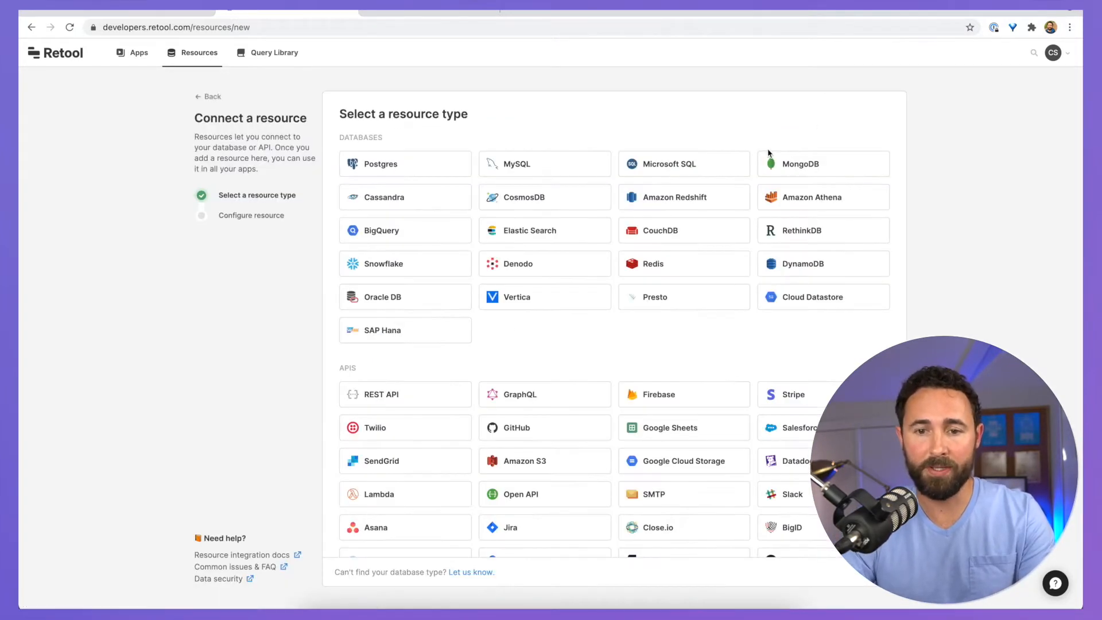
pyautogui.click(795, 164)
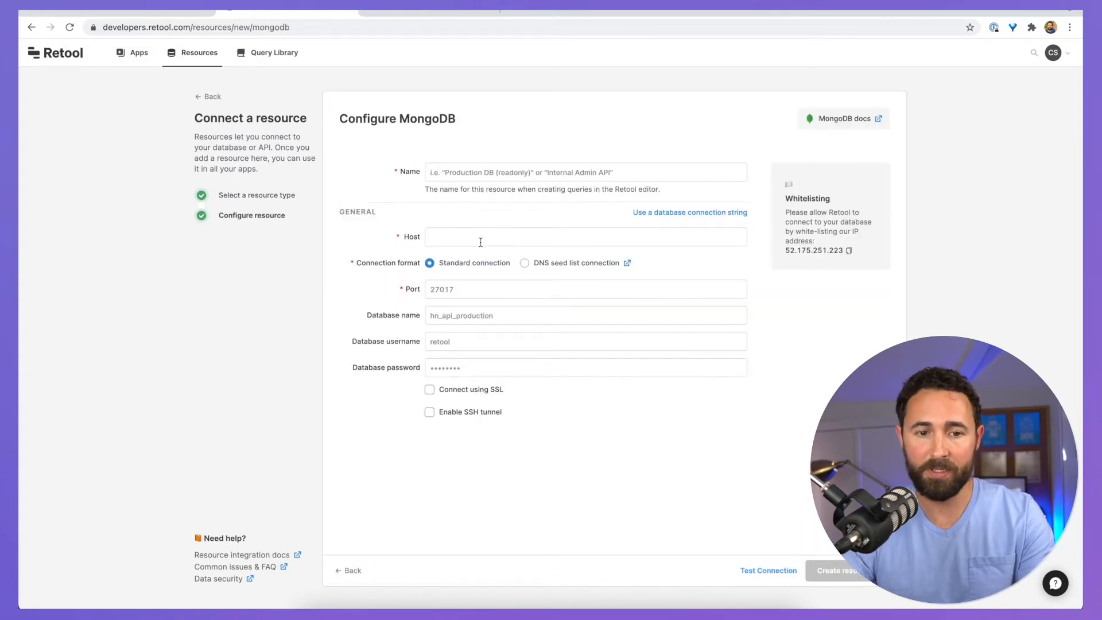
pyautogui.click(664, 213)
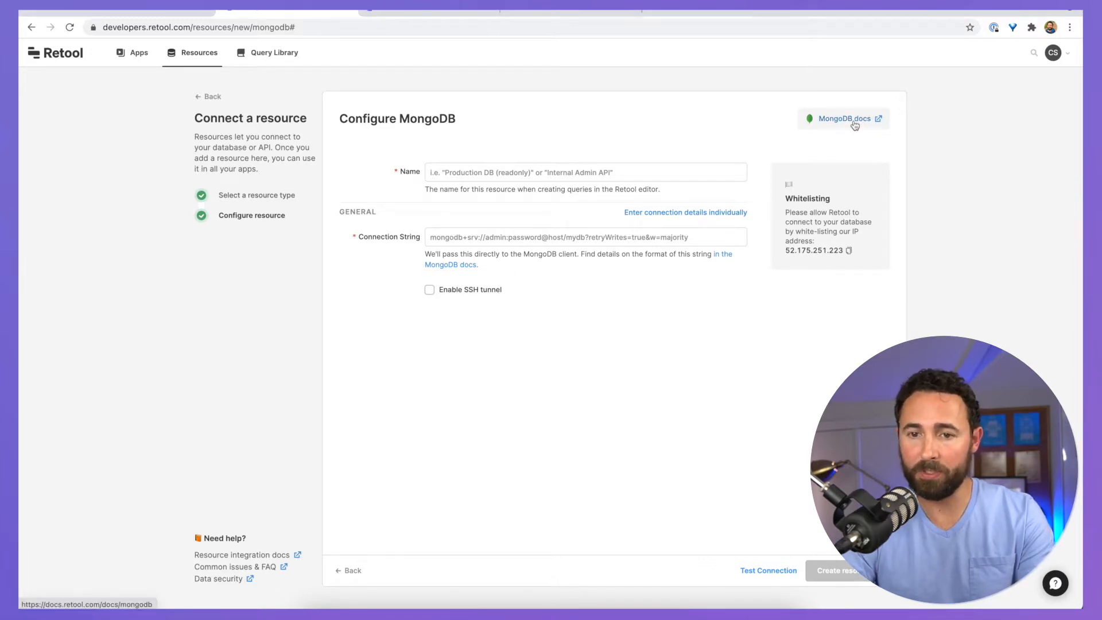
# Step: Read the MongoDB integration docs, then return to the Resources list
pyautogui.click(847, 122)
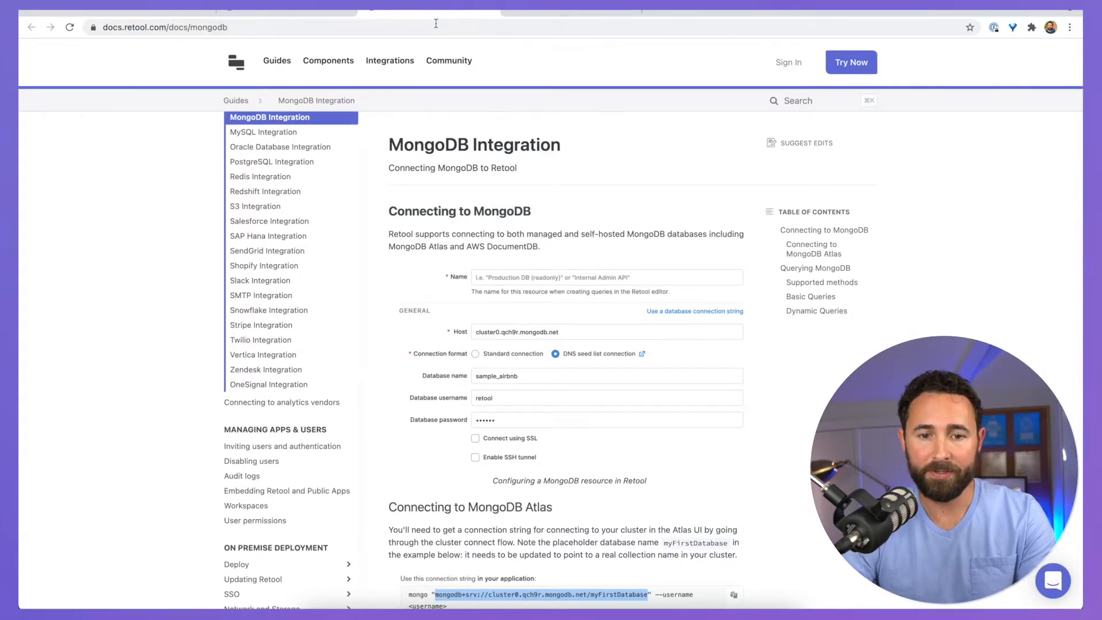
pyautogui.scroll(-9, 551, 360)
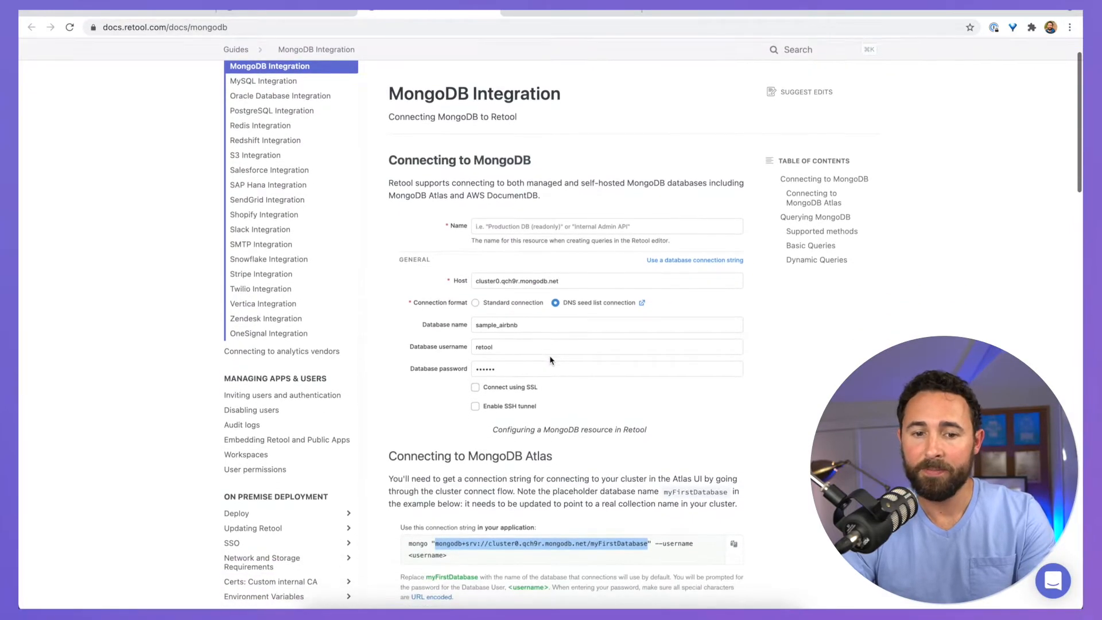
pyautogui.click(273, 12)
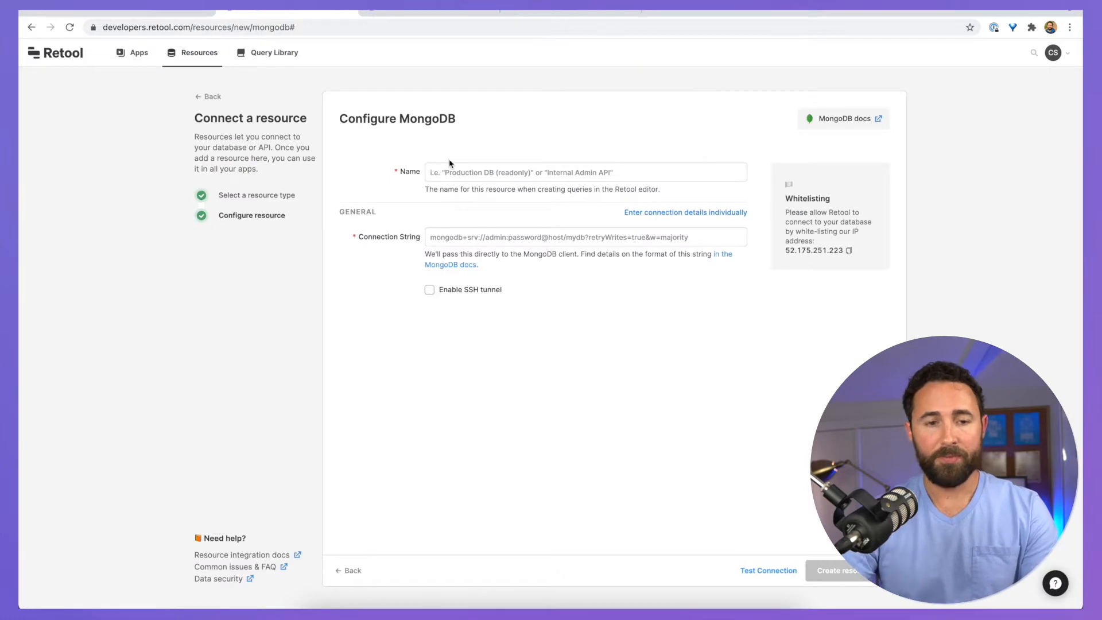
pyautogui.click(196, 53)
pyautogui.click(746, 98)
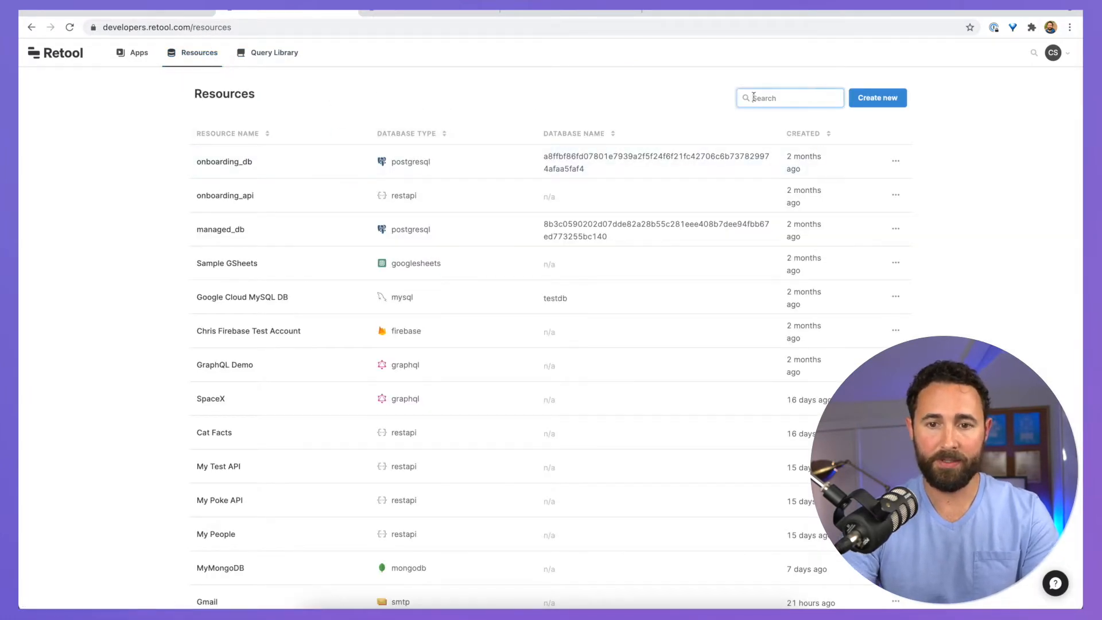
# Step: Find MyMongoDB, test its connection successfully, then switch to the Atlas sales collection
pyautogui.write('mong')
pyautogui.click(253, 163)
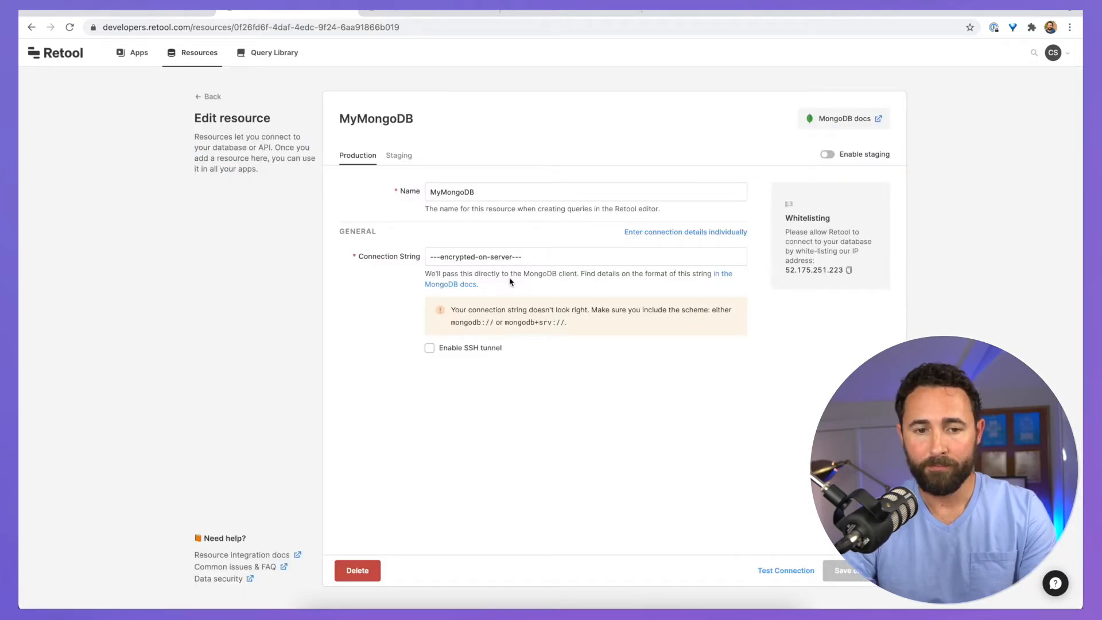
pyautogui.click(780, 570)
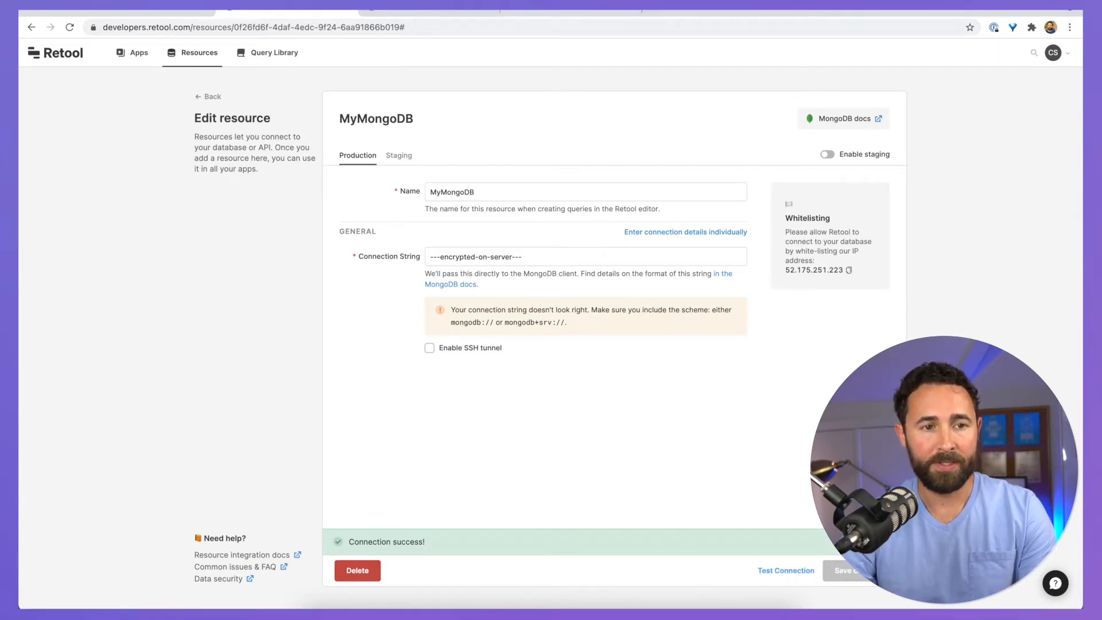
pyautogui.click(177, 14)
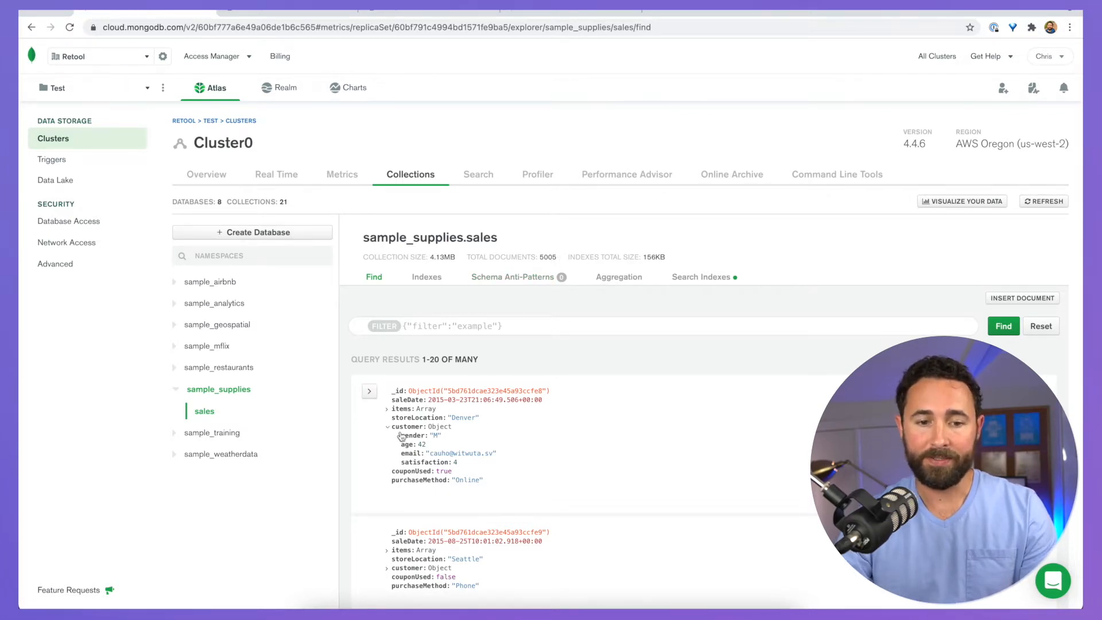
# Step: Browse the sales documents, expanding the first sale's items, then return to Retool
pyautogui.scroll(-1, 401, 436)
pyautogui.click(391, 381)
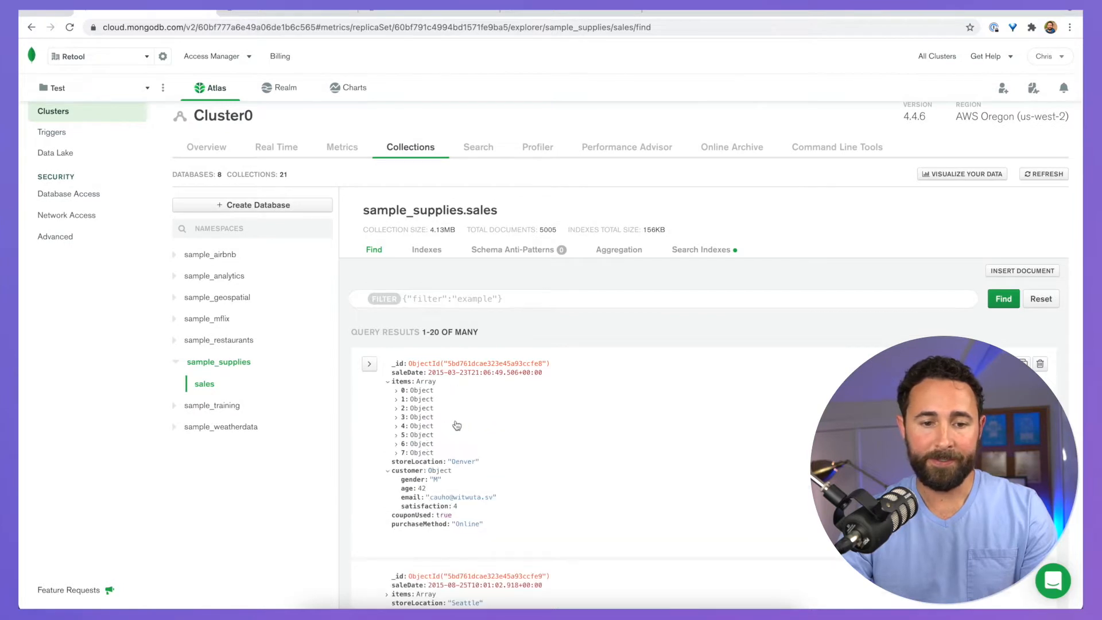
pyautogui.scroll(-2, 443, 405)
pyautogui.click(400, 325)
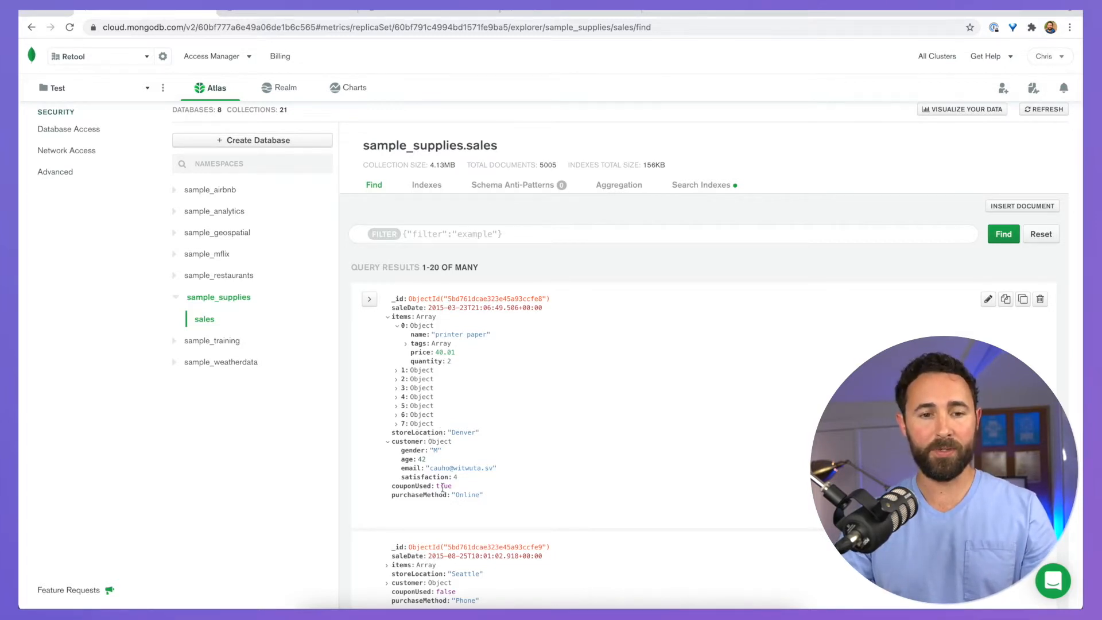
pyautogui.scroll(-1, 446, 310)
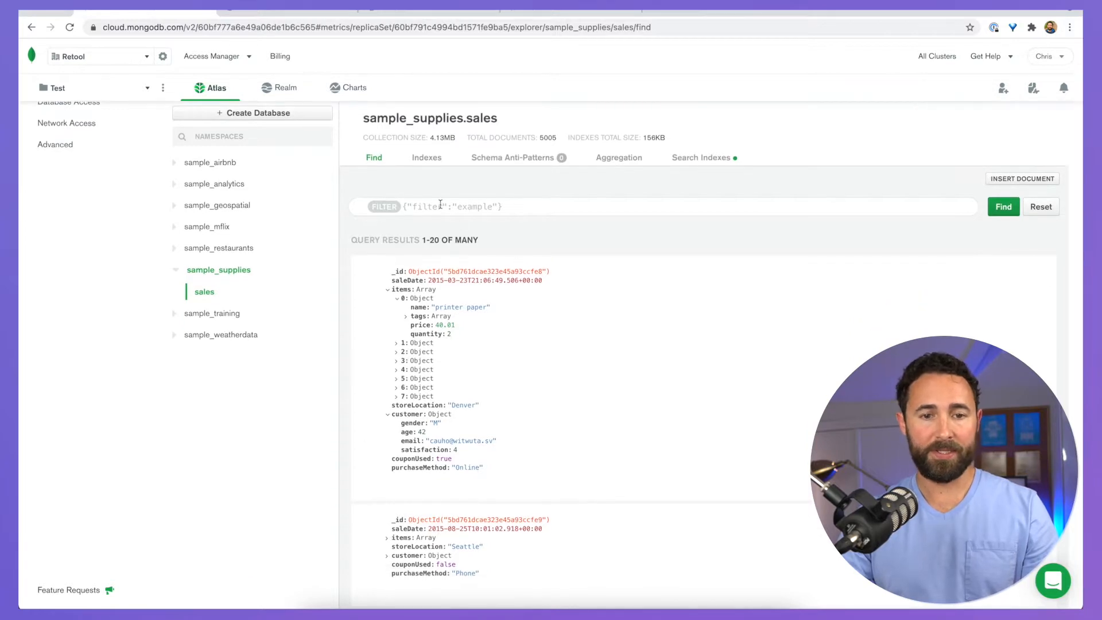
pyautogui.scroll(2, 410, 221)
pyautogui.scroll(1, 410, 221)
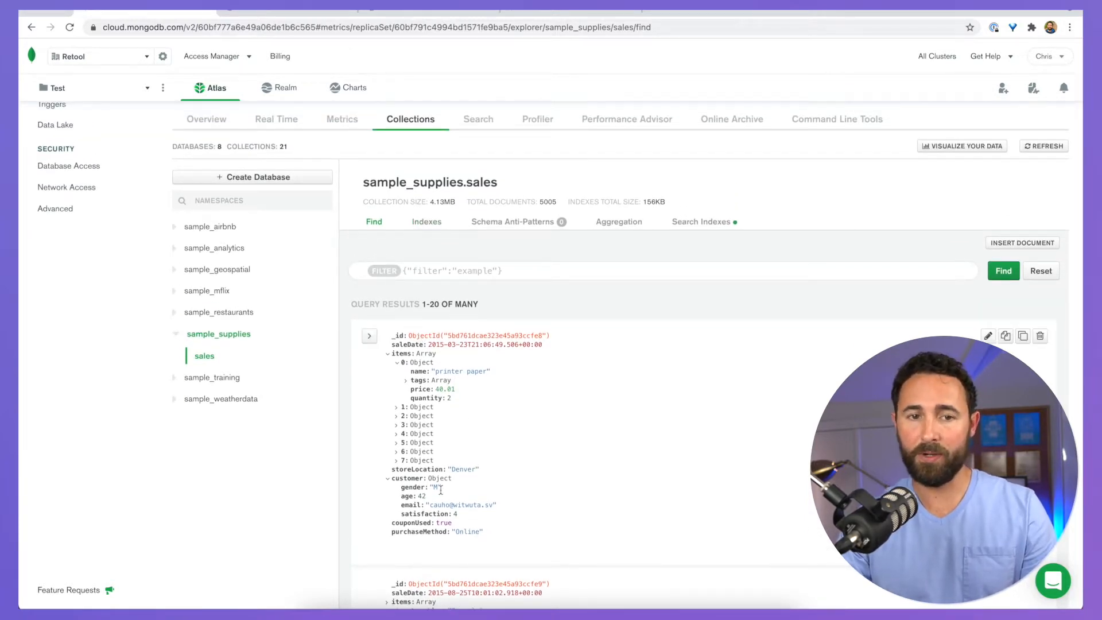
pyautogui.click(308, 10)
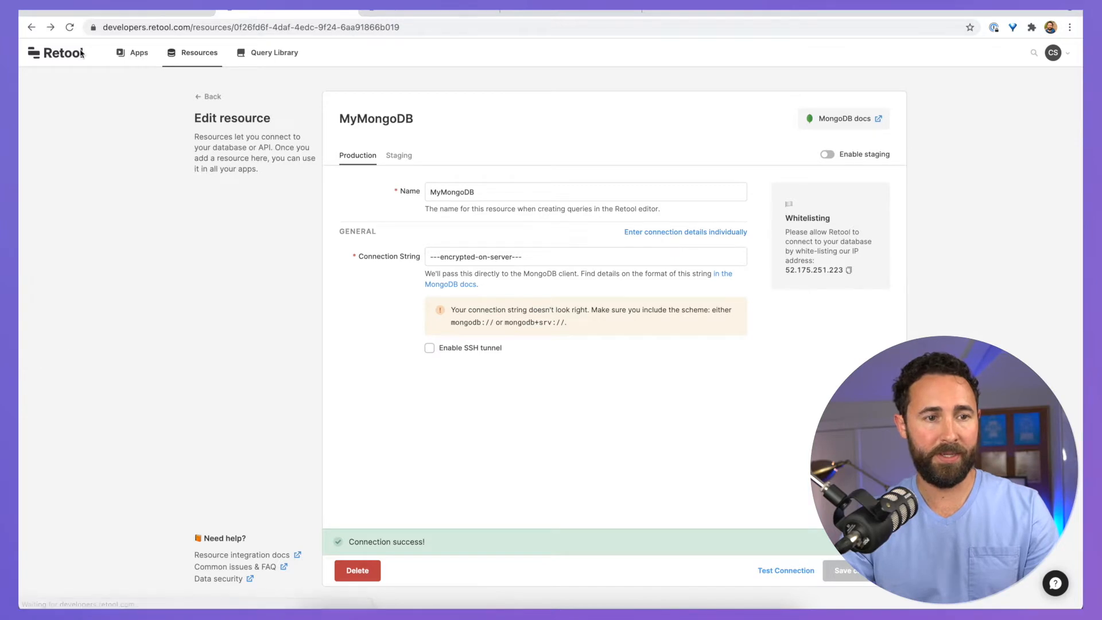
# Step: Navigate back to the MongoDB admin panel editor
pyautogui.click(29, 28)
pyautogui.click(29, 28)
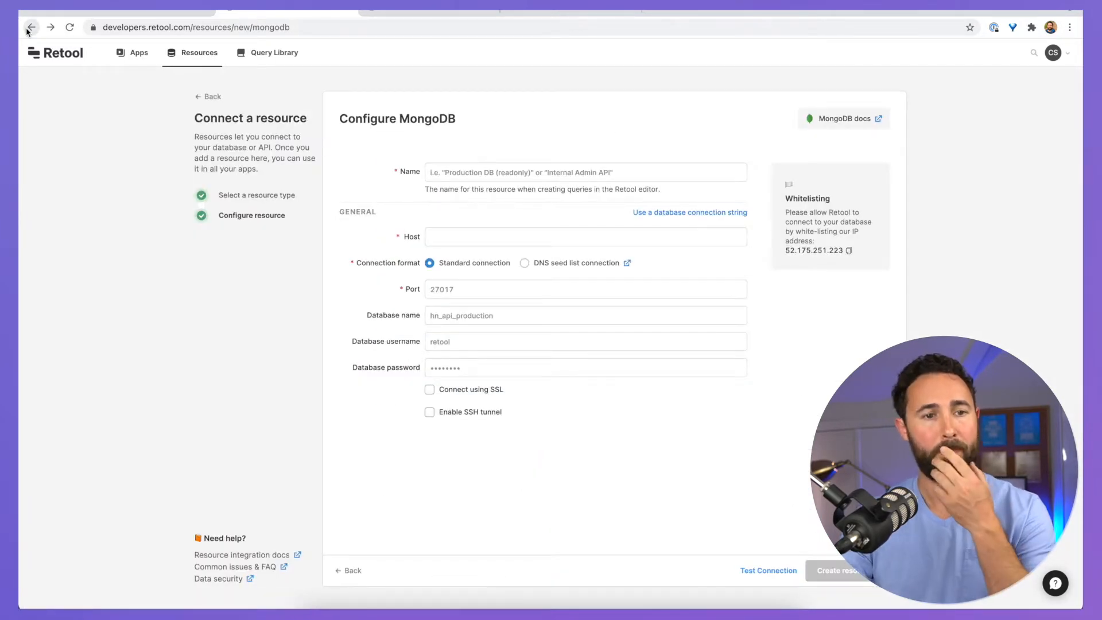
pyautogui.click(28, 28)
pyautogui.click(28, 28)
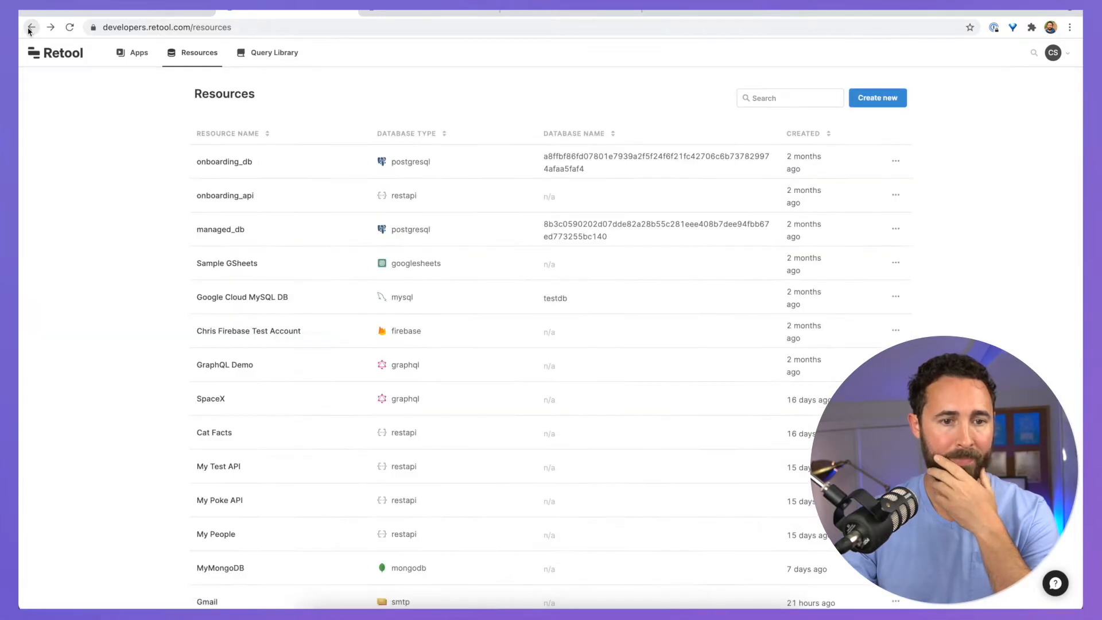
pyautogui.click(29, 28)
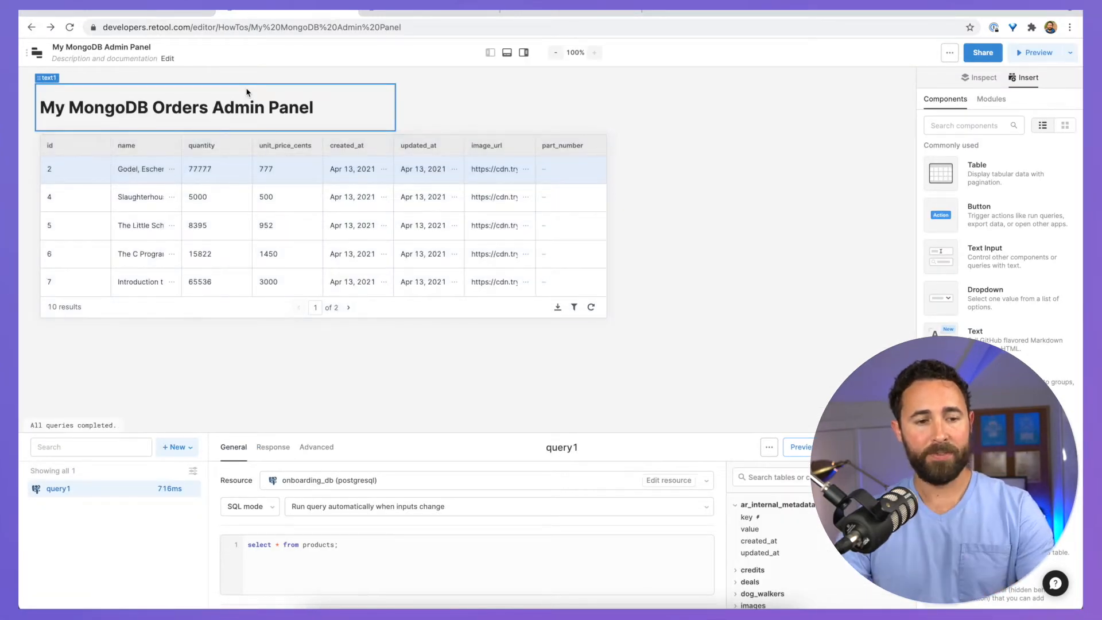
# Step: Point the query at the MyMongoDB resource with the find action, and save and run it
pyautogui.click(342, 485)
pyautogui.write('mongo')
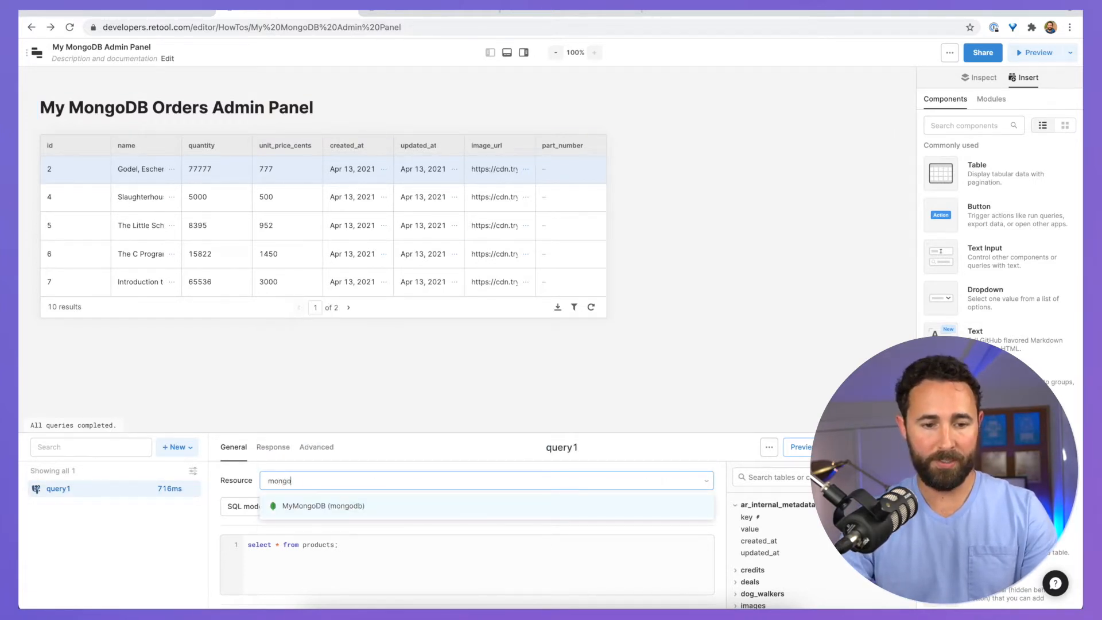
pyautogui.click(349, 506)
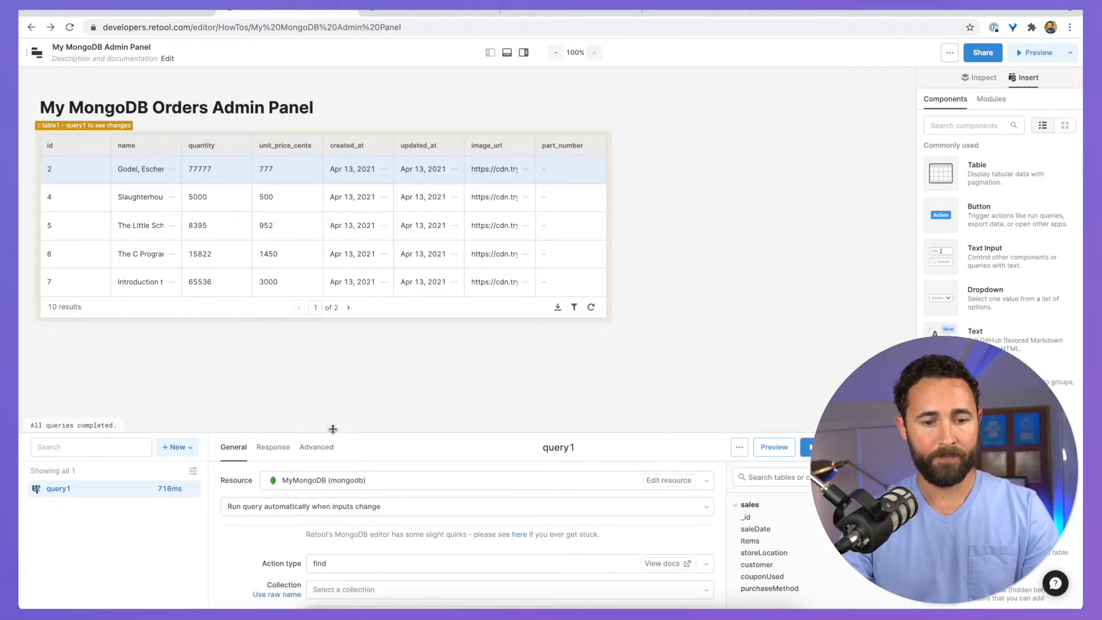
pyautogui.moveTo(325, 434); pyautogui.dragTo(328, 333)
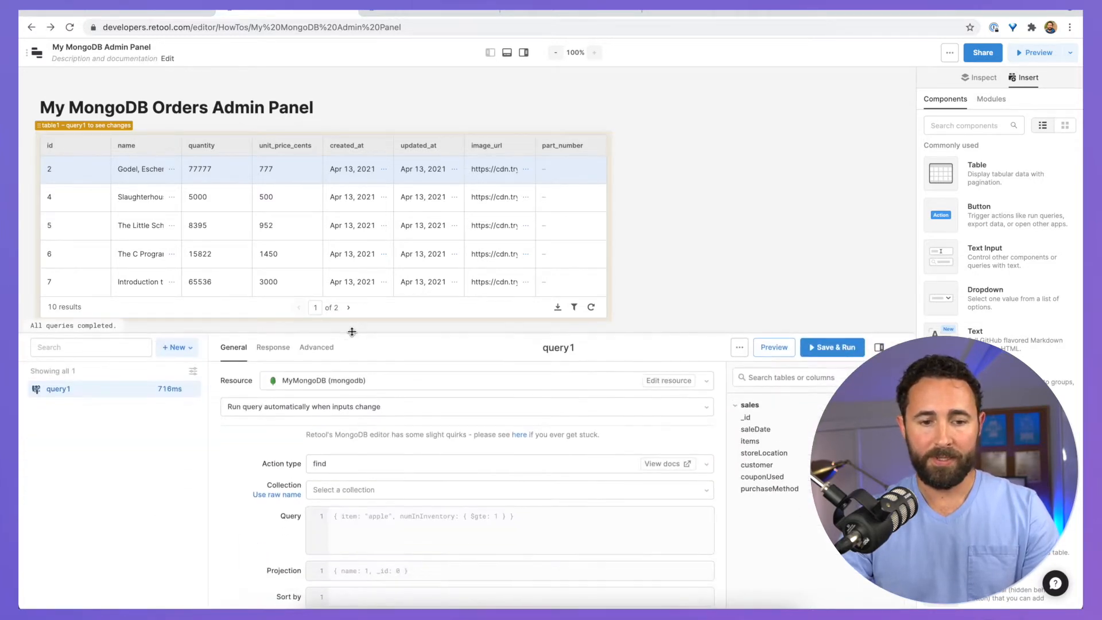
pyautogui.click(347, 464)
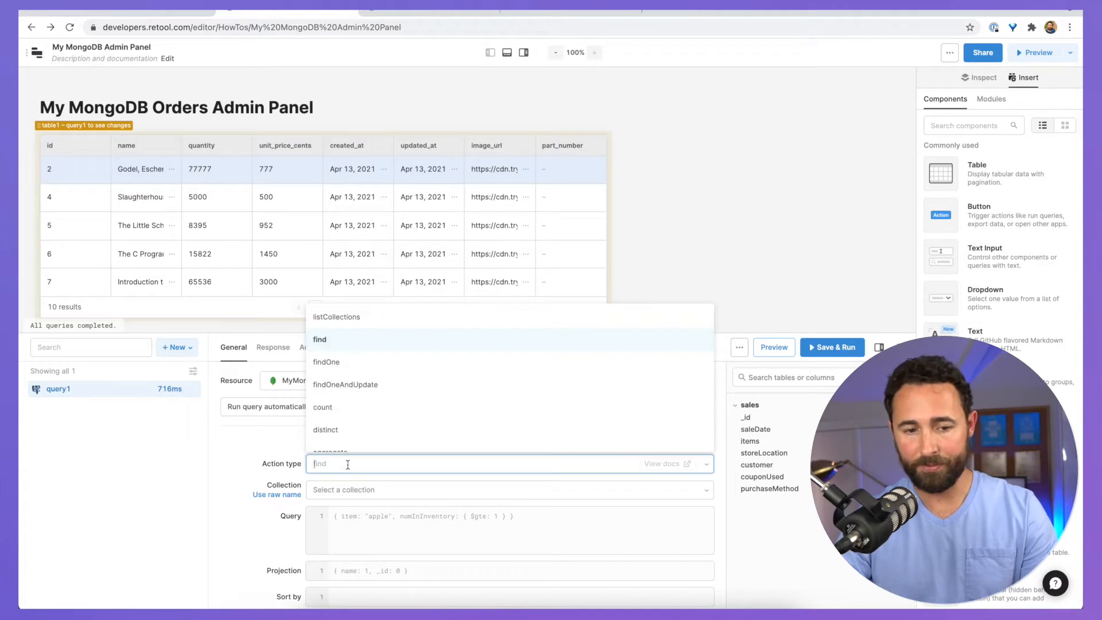
pyautogui.scroll(-1, 348, 398)
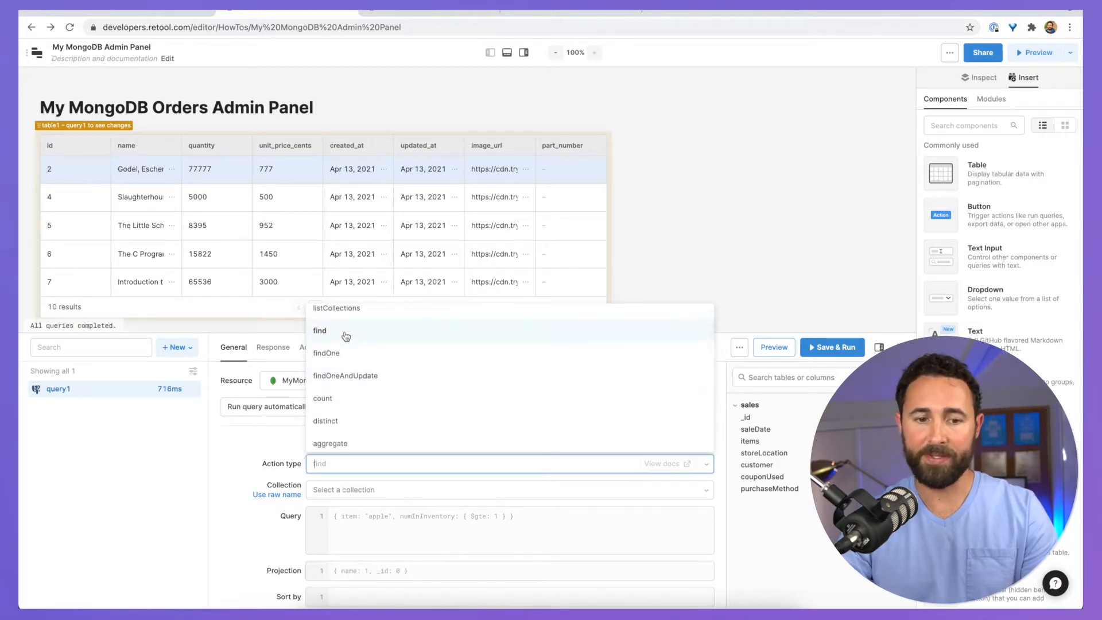
pyautogui.scroll(1, 346, 337)
pyautogui.scroll(-3, 342, 344)
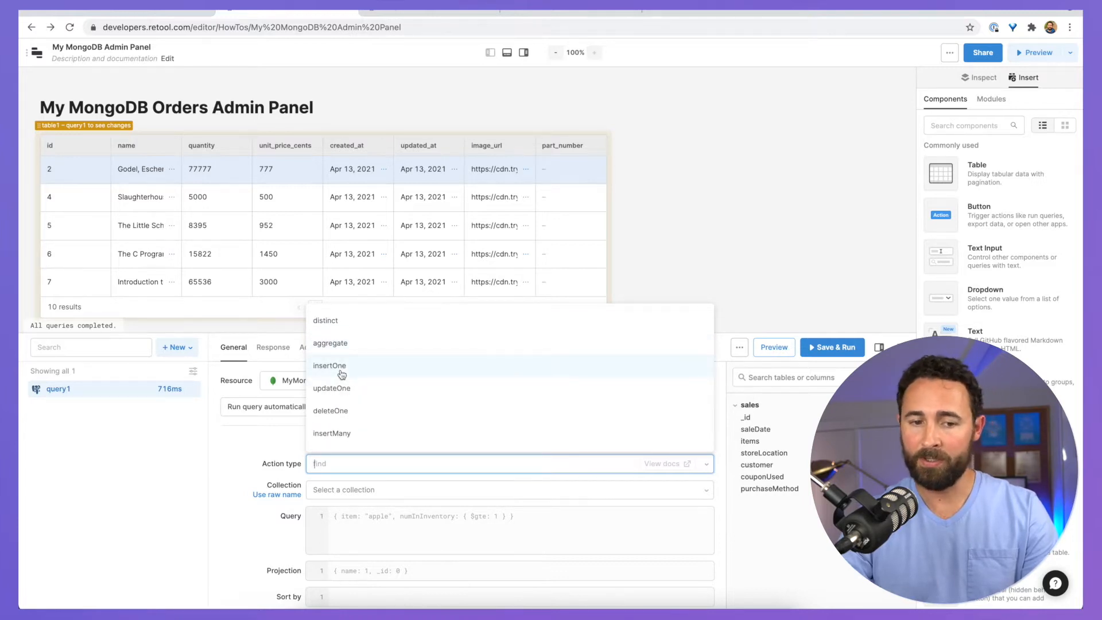
pyautogui.scroll(-1, 340, 398)
pyautogui.scroll(-1, 341, 400)
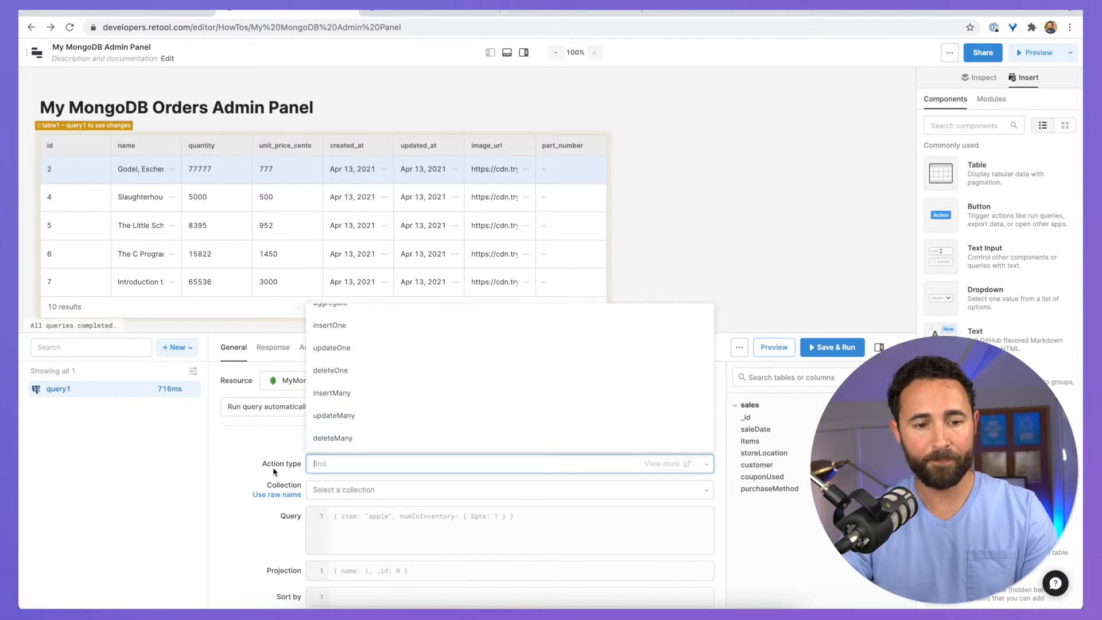
pyautogui.click(246, 452)
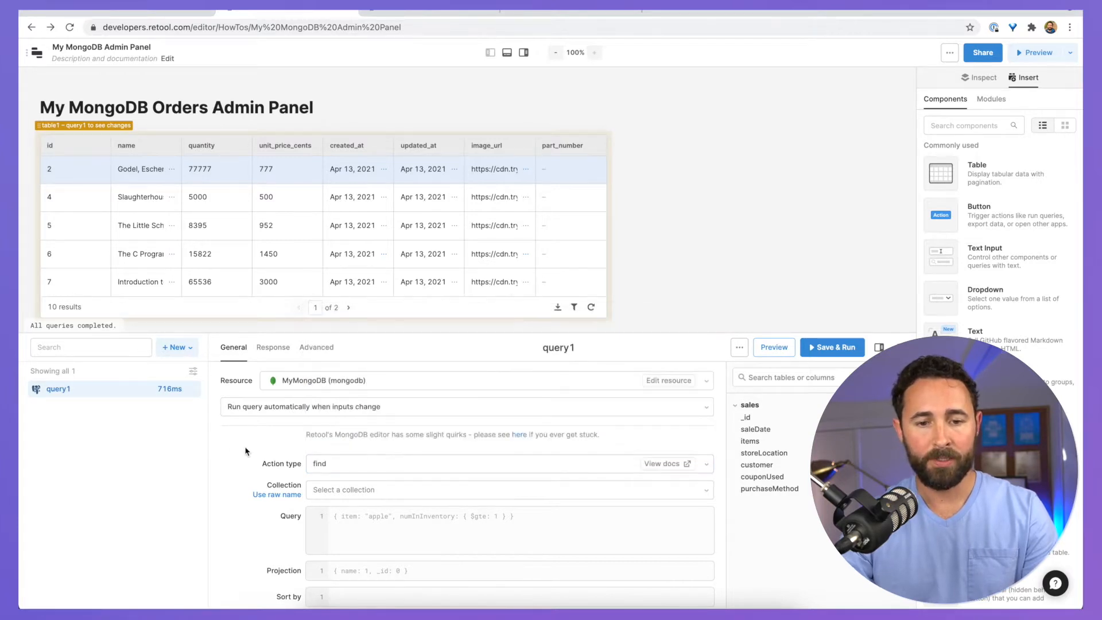
pyautogui.click(834, 348)
# Step: Rename the query to listOrders, choose the sales collection, and save and run it
pyautogui.click(560, 348)
pyautogui.press('BackSpace')
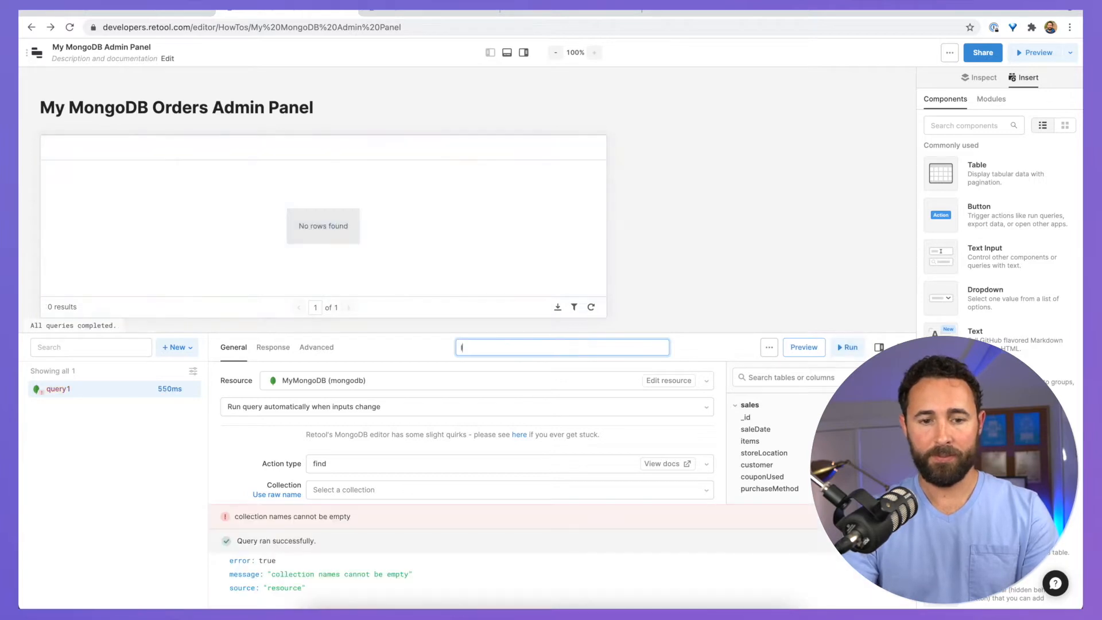
pyautogui.write('listOrders')
pyautogui.press('Return')
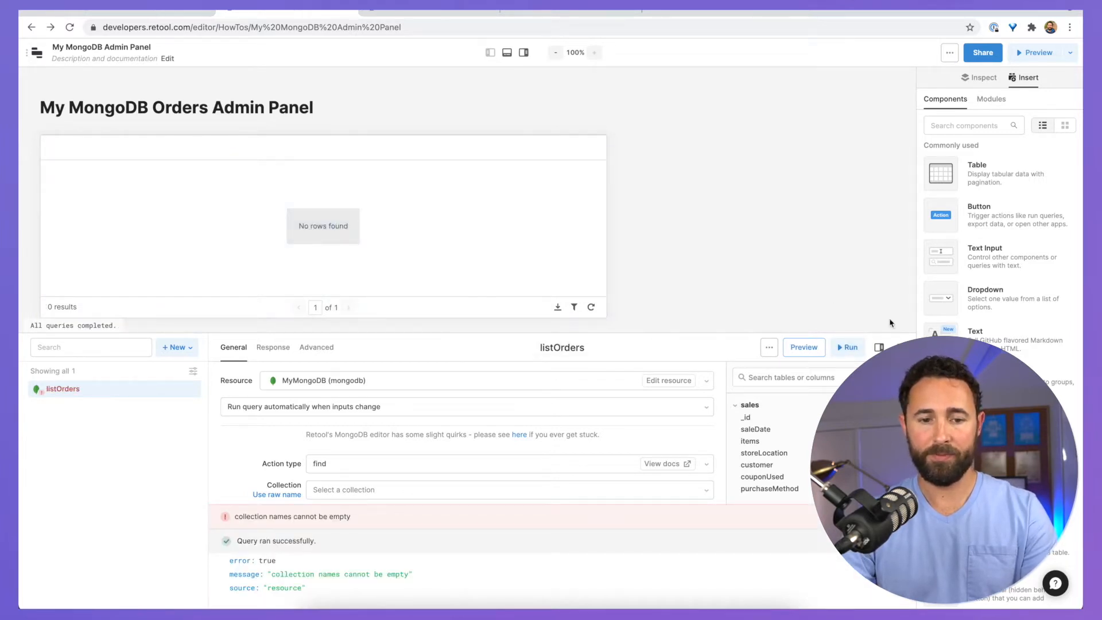
pyautogui.scroll(-1, 322, 465)
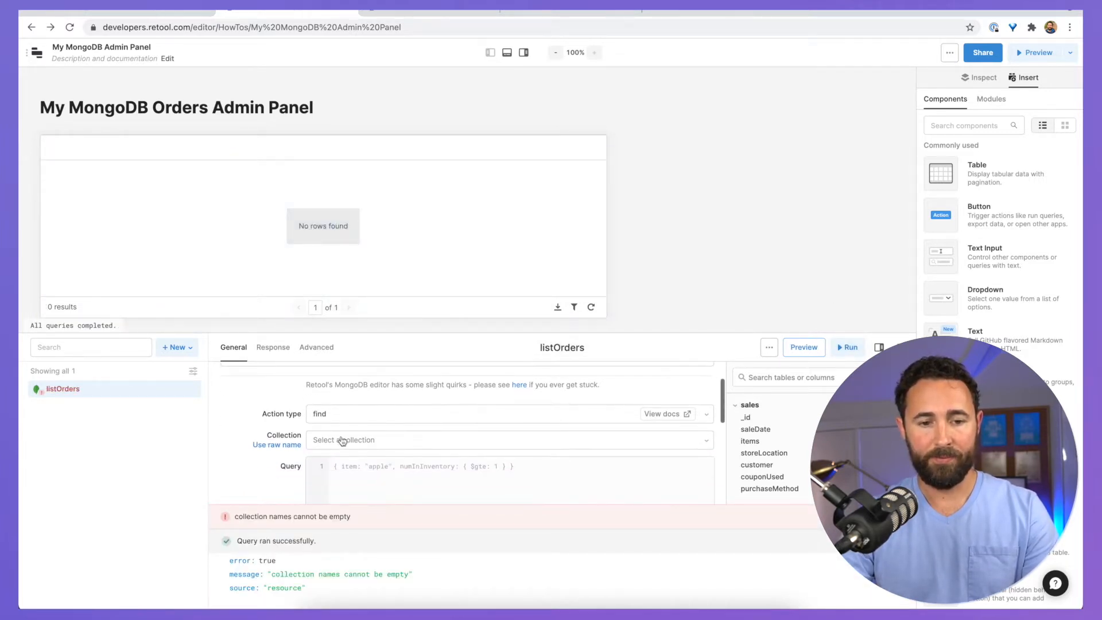
pyautogui.click(345, 440)
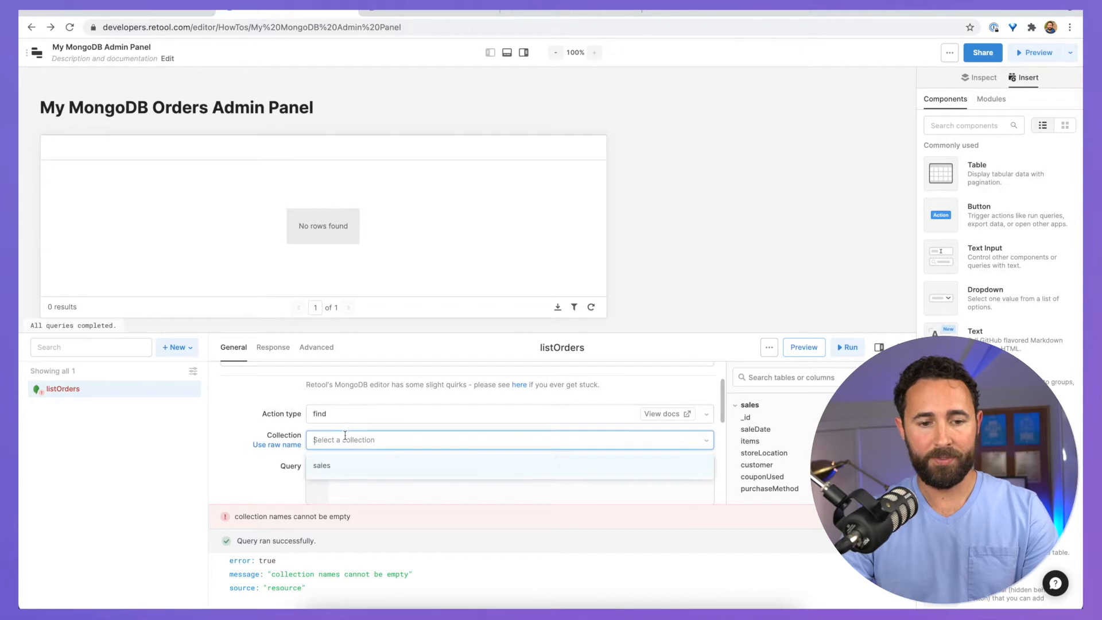
pyautogui.click(332, 472)
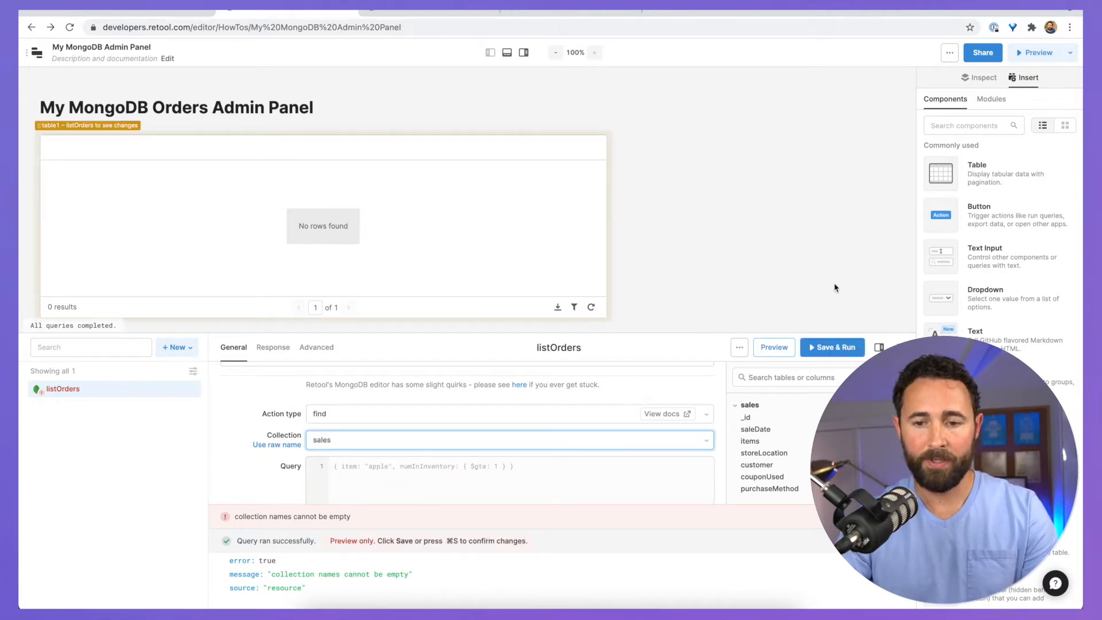
pyautogui.click(832, 347)
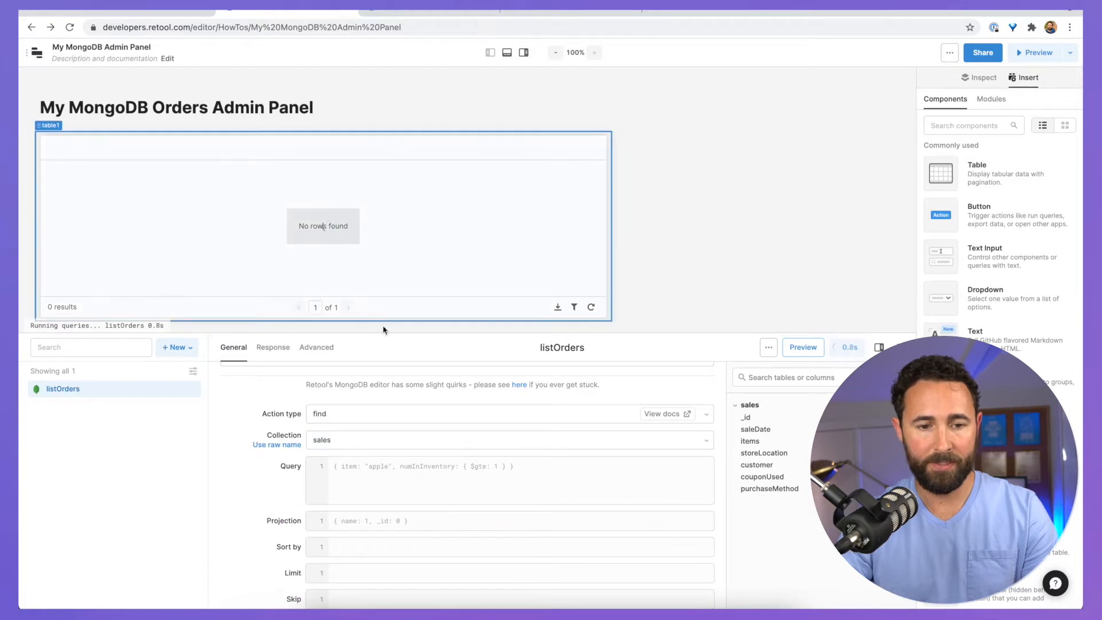
pyautogui.moveTo(384, 331); pyautogui.dragTo(391, 266)
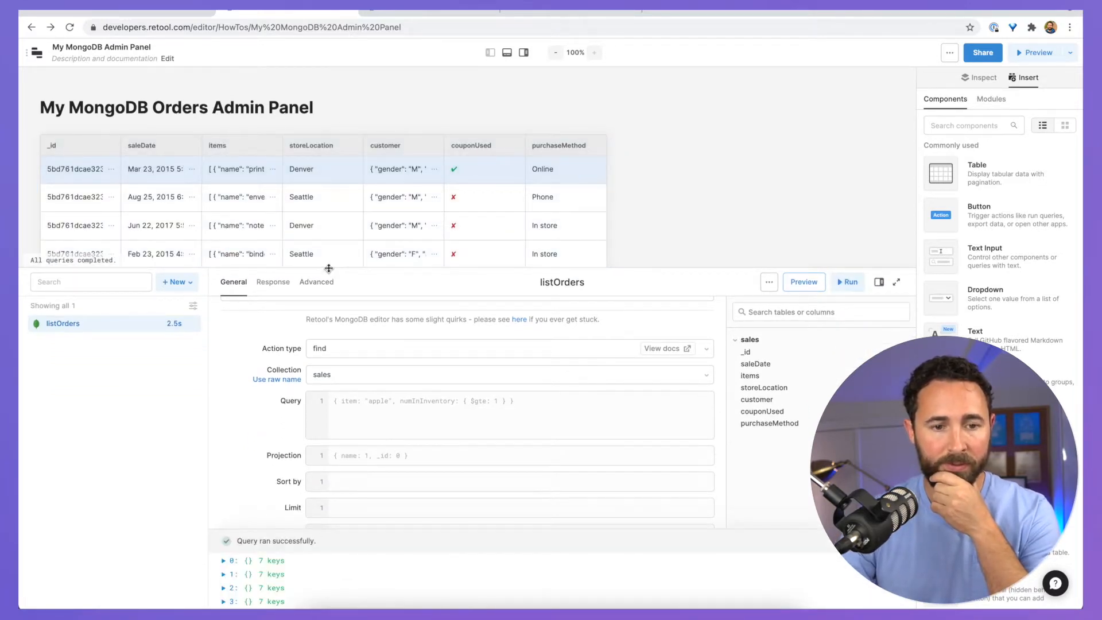
# Step: Clear table1's existing data binding in the Inspect panel
pyautogui.moveTo(331, 267); pyautogui.dragTo(322, 433)
pyautogui.click(66, 138)
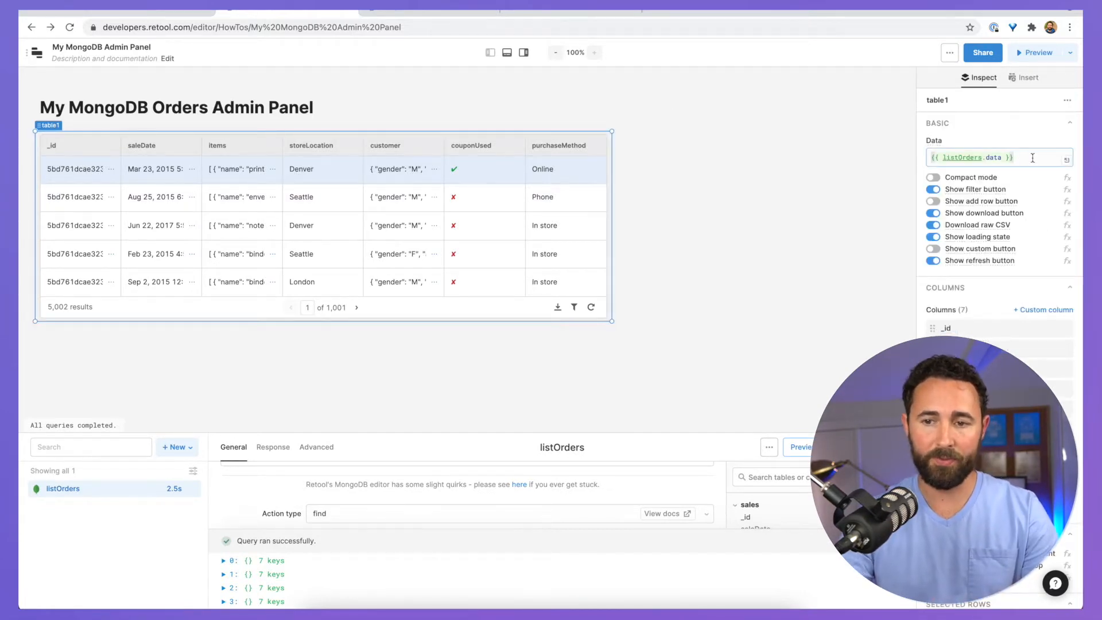
pyautogui.click(1032, 158)
pyautogui.hotkey('ctrl', 'a')
pyautogui.press('BackSpace')
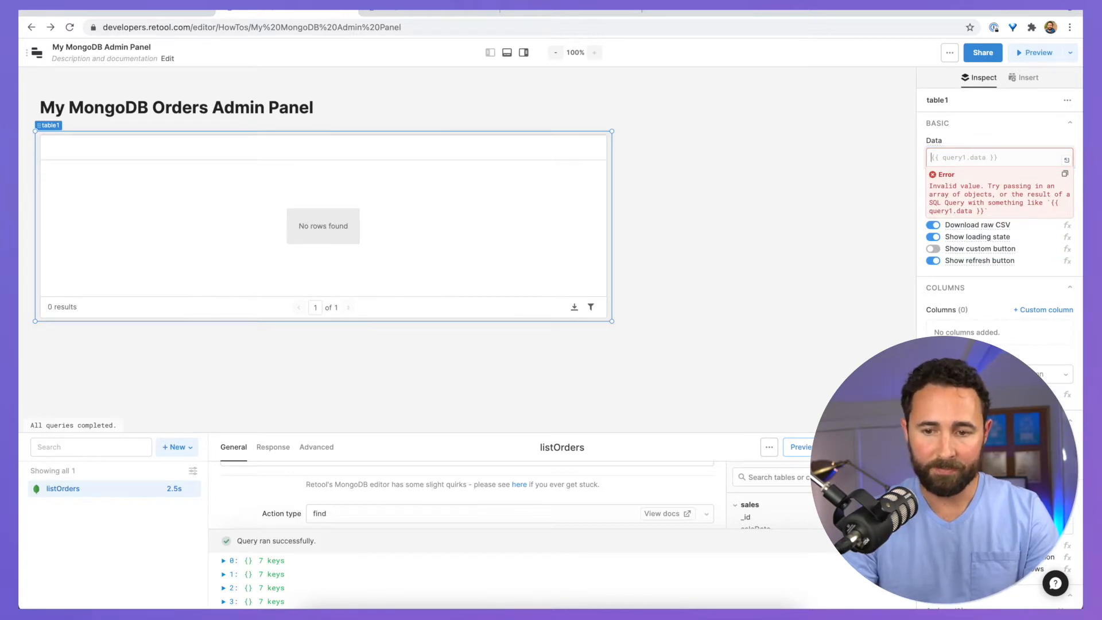
pyautogui.click(670, 142)
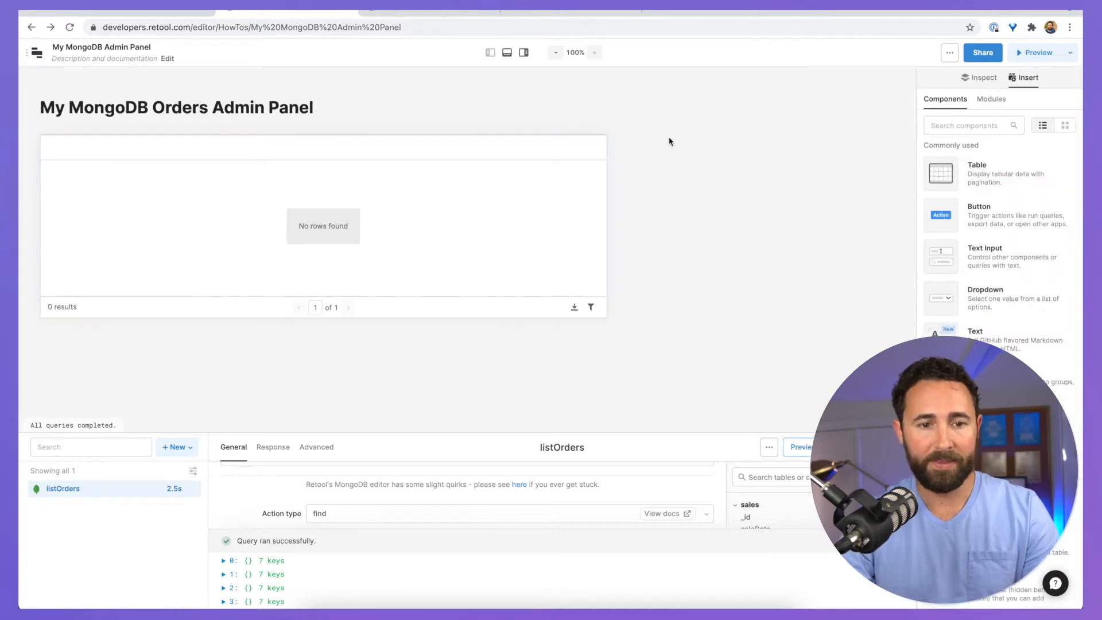
# Step: Set table1's Data to {{ listOrders.data }} using autocomplete
pyautogui.click(495, 153)
pyautogui.click(42, 130)
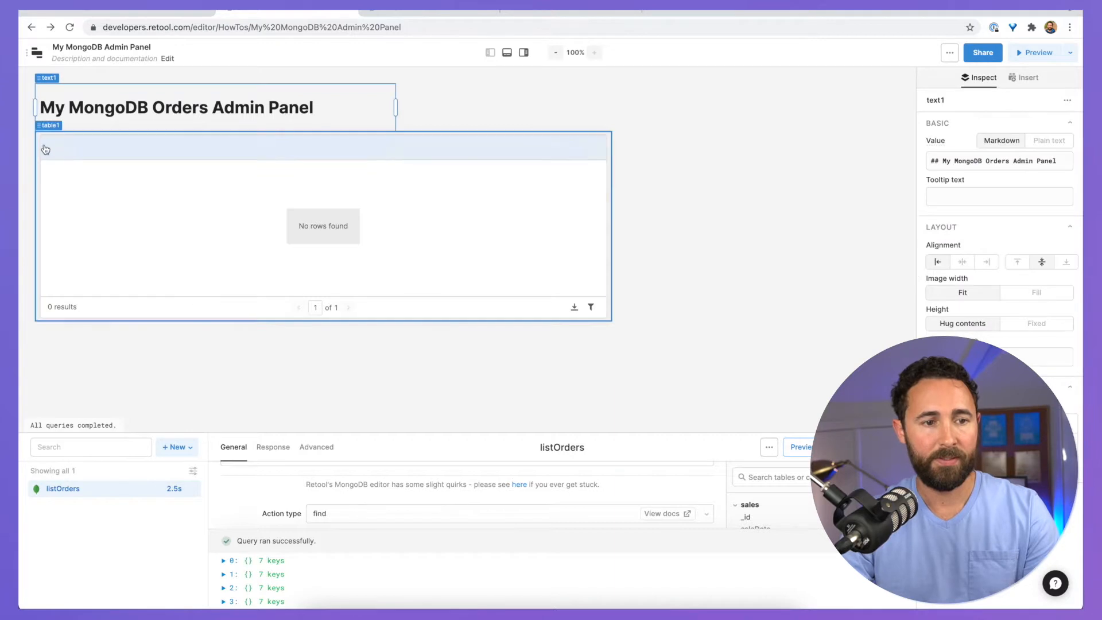
pyautogui.click(46, 149)
pyautogui.click(952, 159)
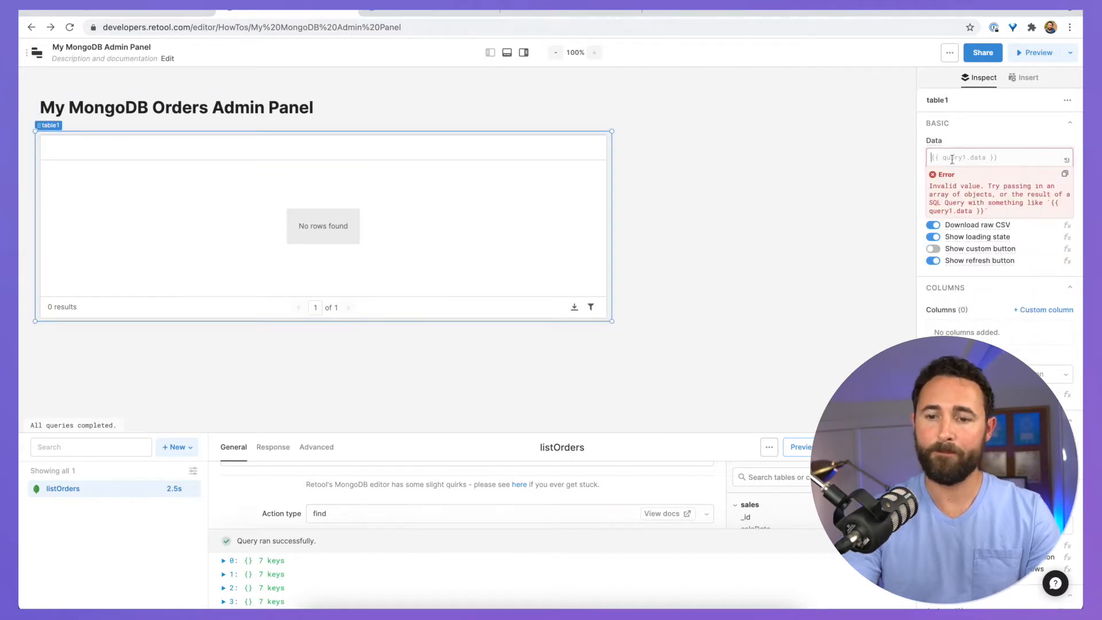
pyautogui.write('{{ li')
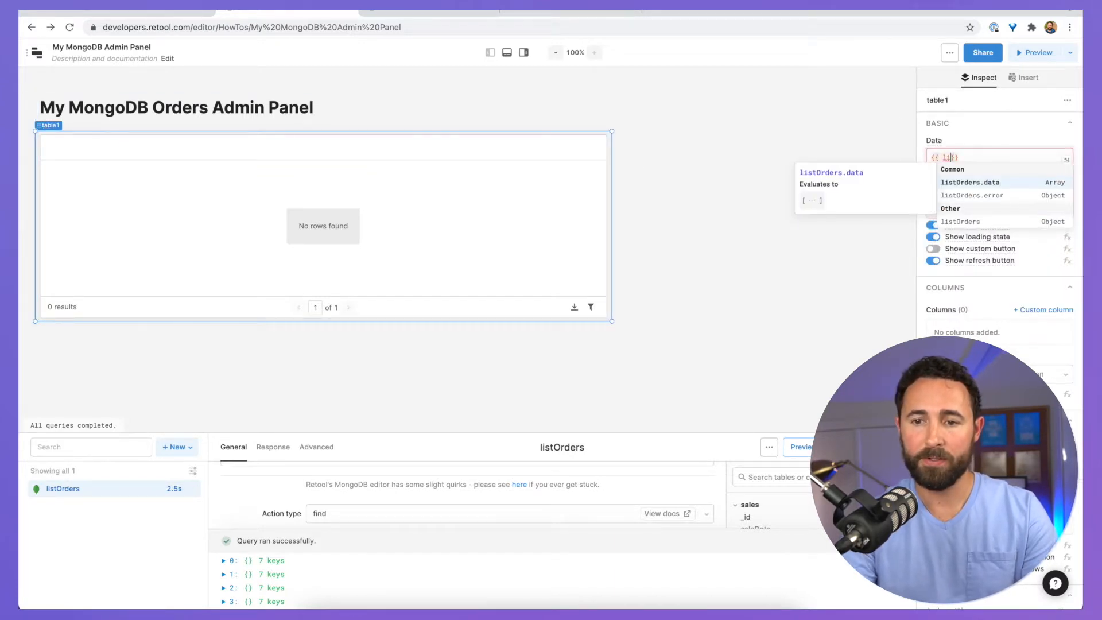
pyautogui.click(985, 185)
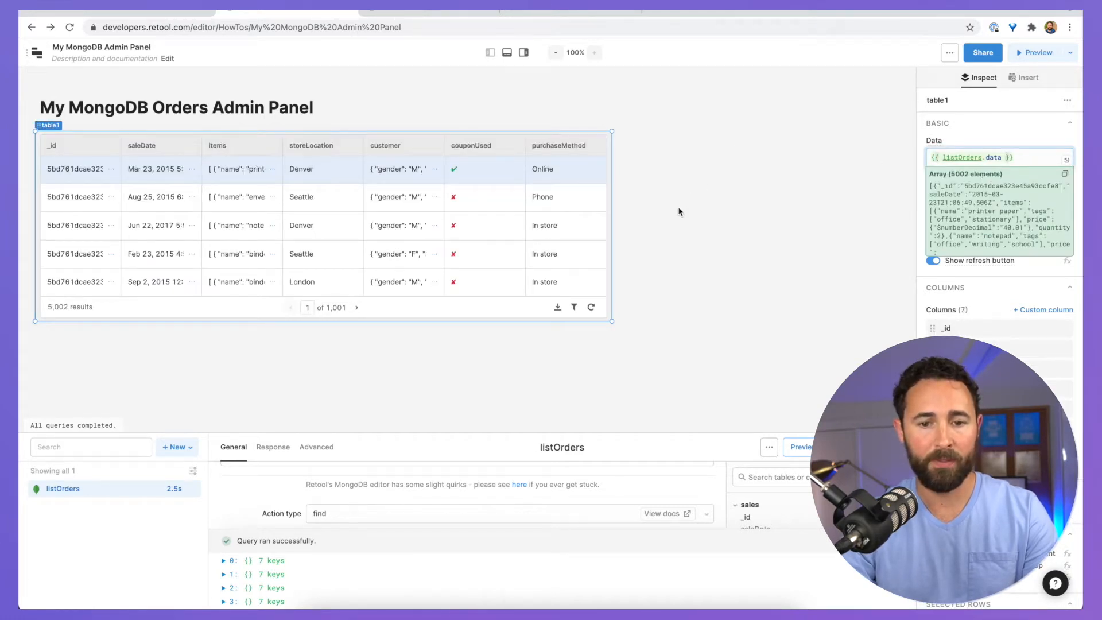
pyautogui.click(636, 307)
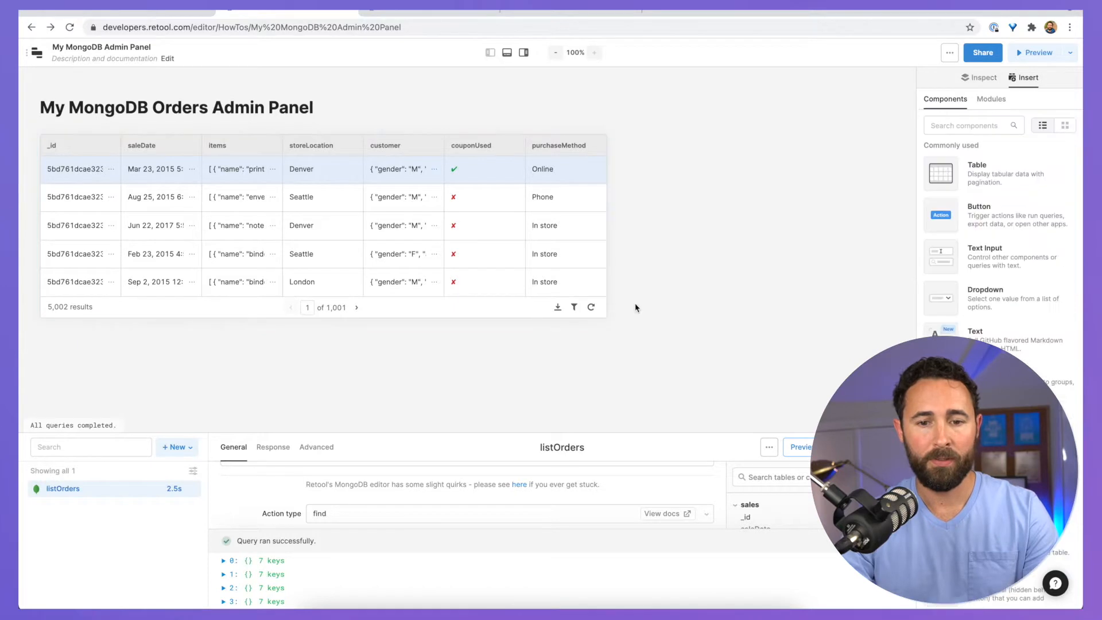
# Step: Set the listOrders query Limit to 100 and rerun it
pyautogui.click(607, 320)
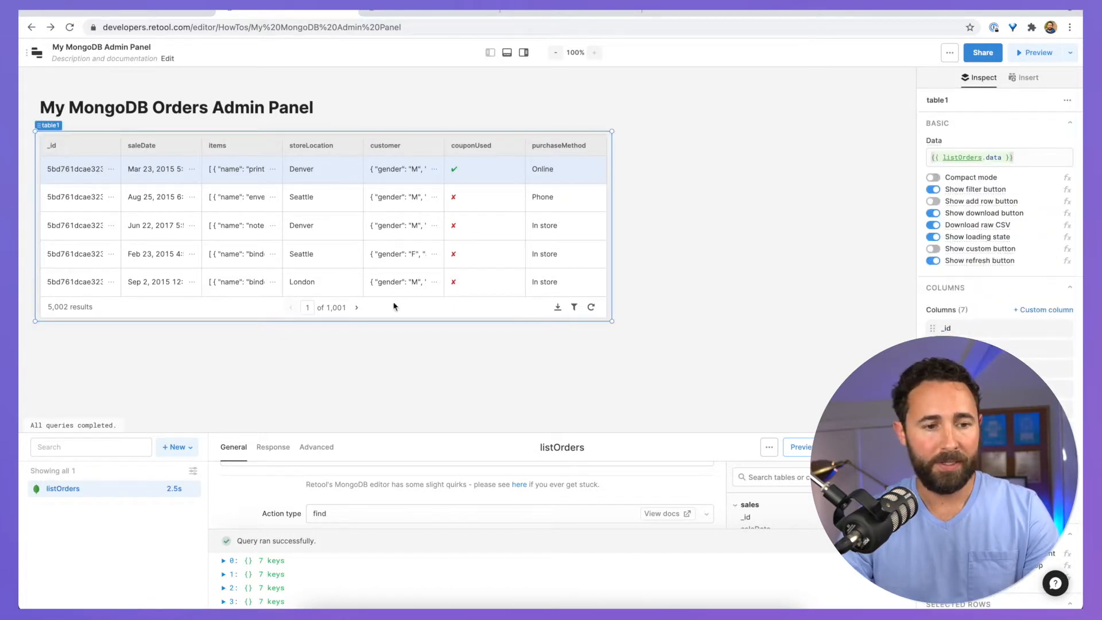
pyautogui.moveTo(307, 435); pyautogui.dragTo(349, 278)
pyautogui.click(344, 518)
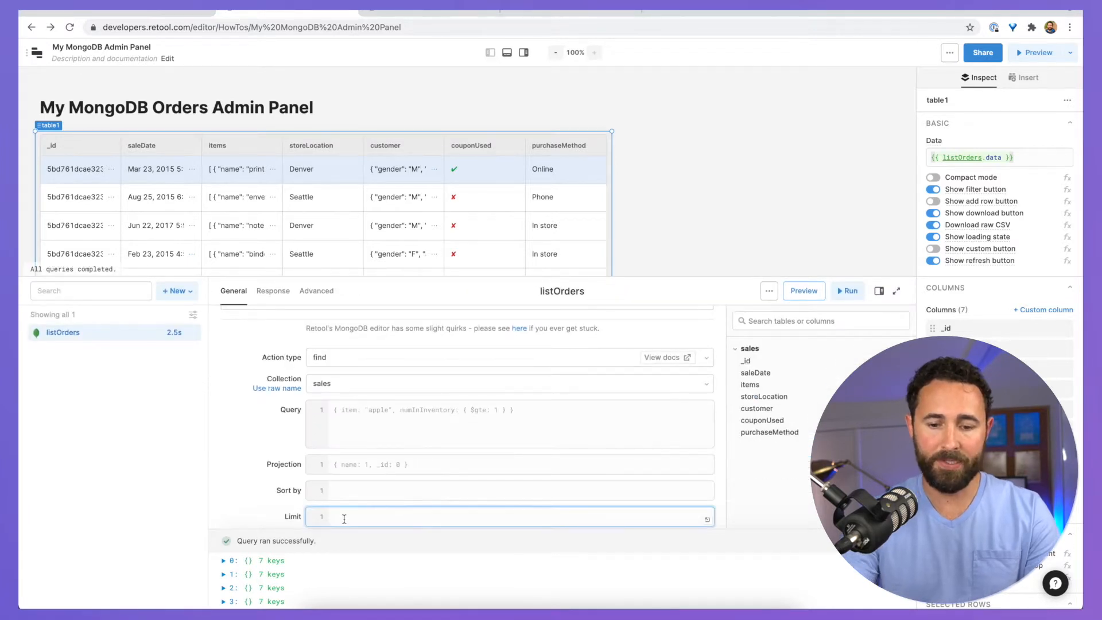
pyautogui.write('100')
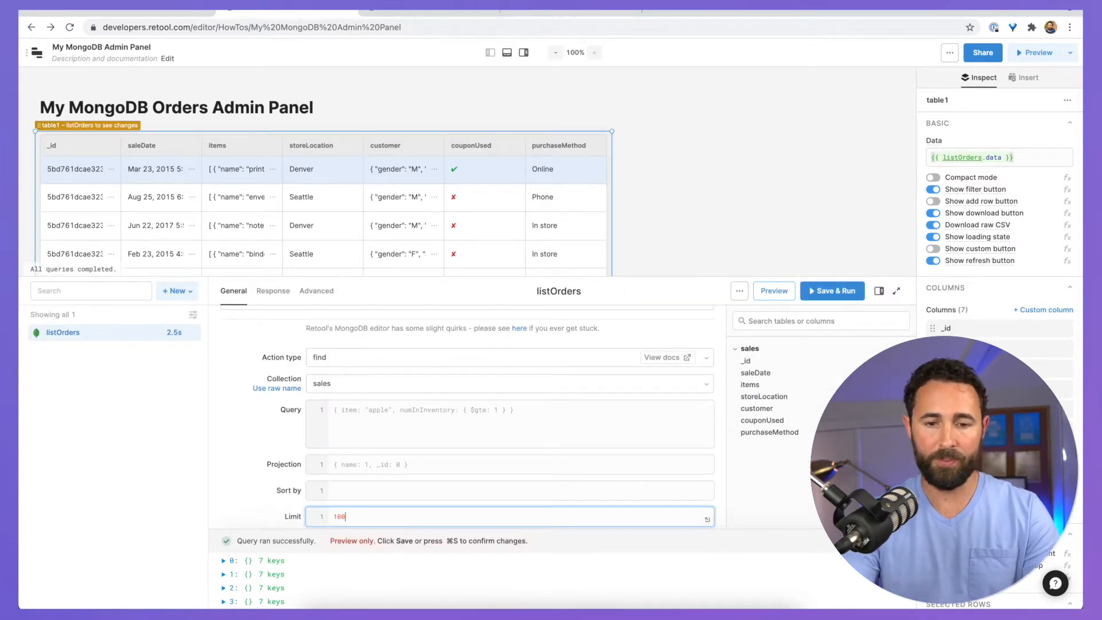
pyautogui.click(831, 291)
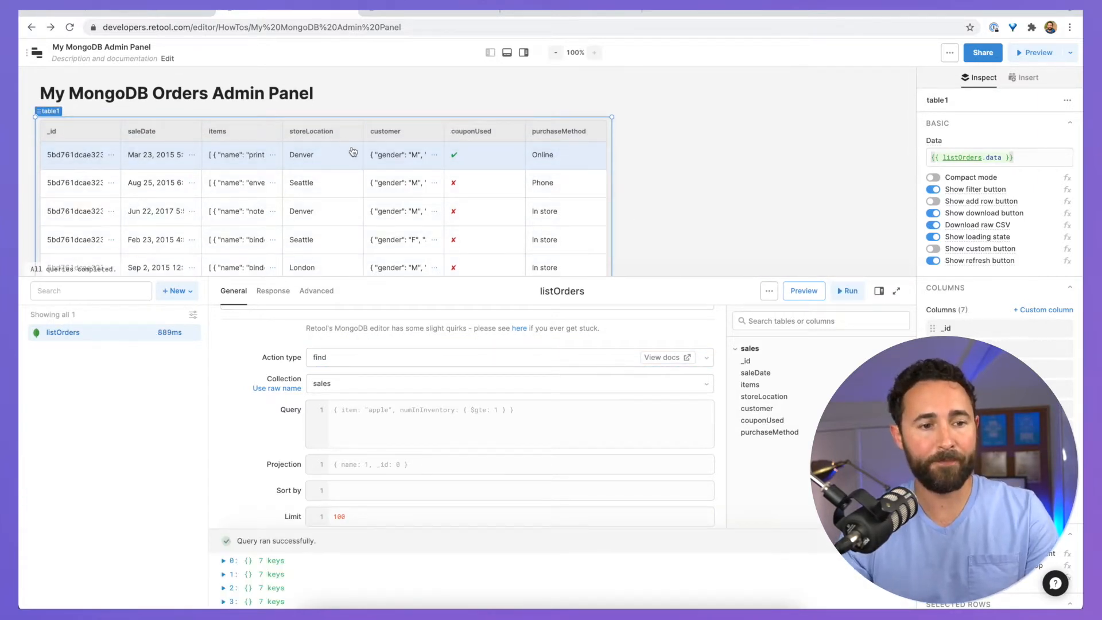
pyautogui.scroll(-3, 352, 155)
pyautogui.scroll(2, 322, 172)
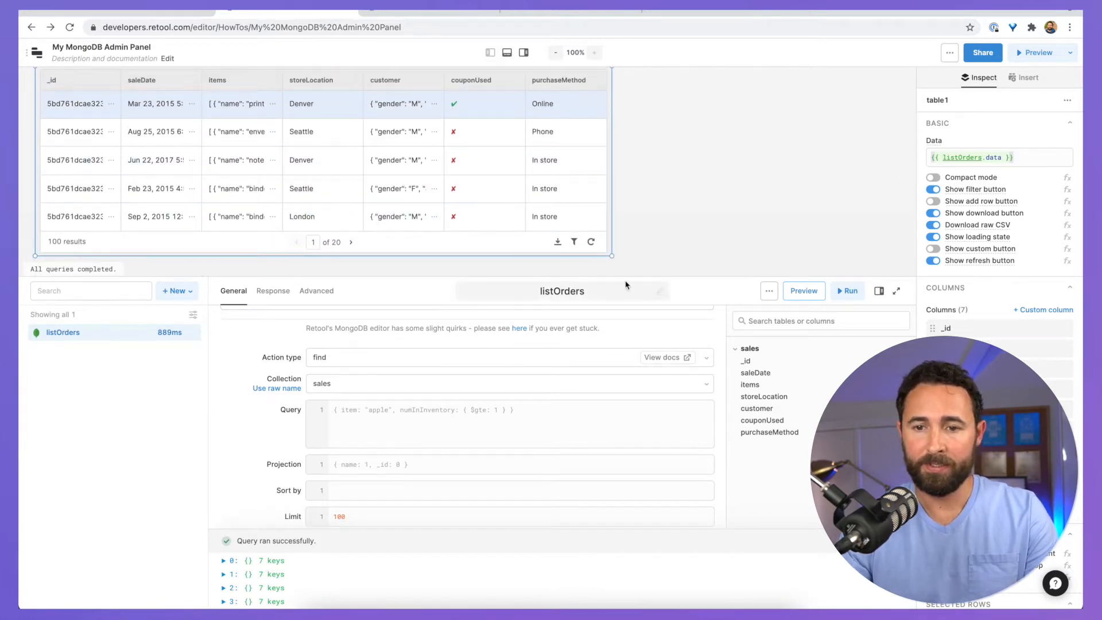
# Step: Turn on compact mode for table1 and make it taller on the canvas
pyautogui.click(935, 178)
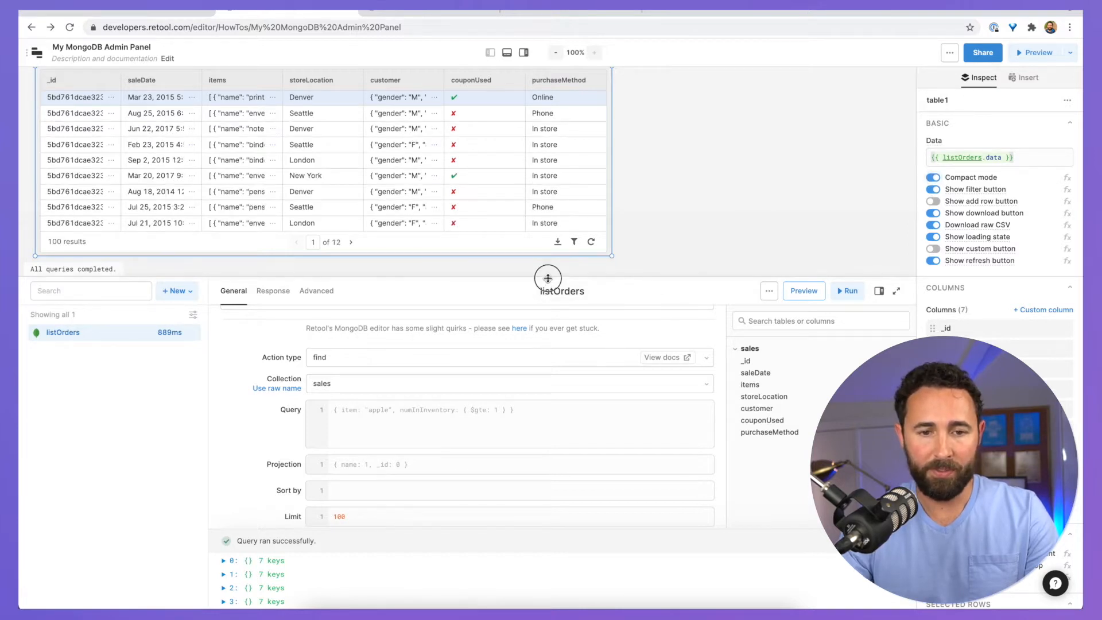
pyautogui.moveTo(547, 277); pyautogui.dragTo(519, 425)
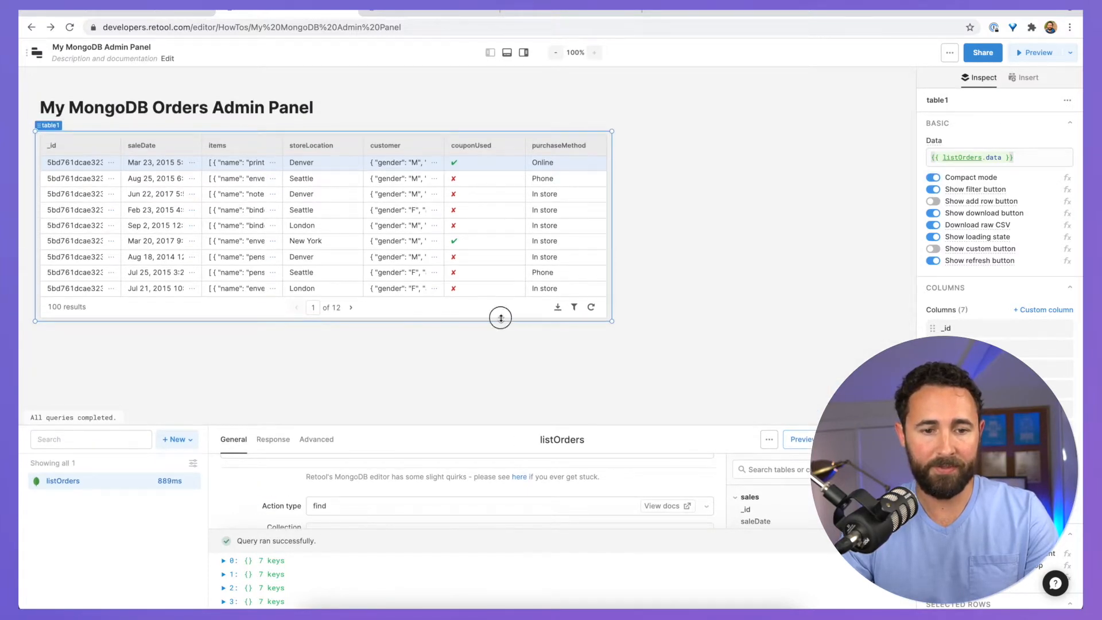
pyautogui.moveTo(500, 318); pyautogui.dragTo(492, 365)
pyautogui.click(654, 236)
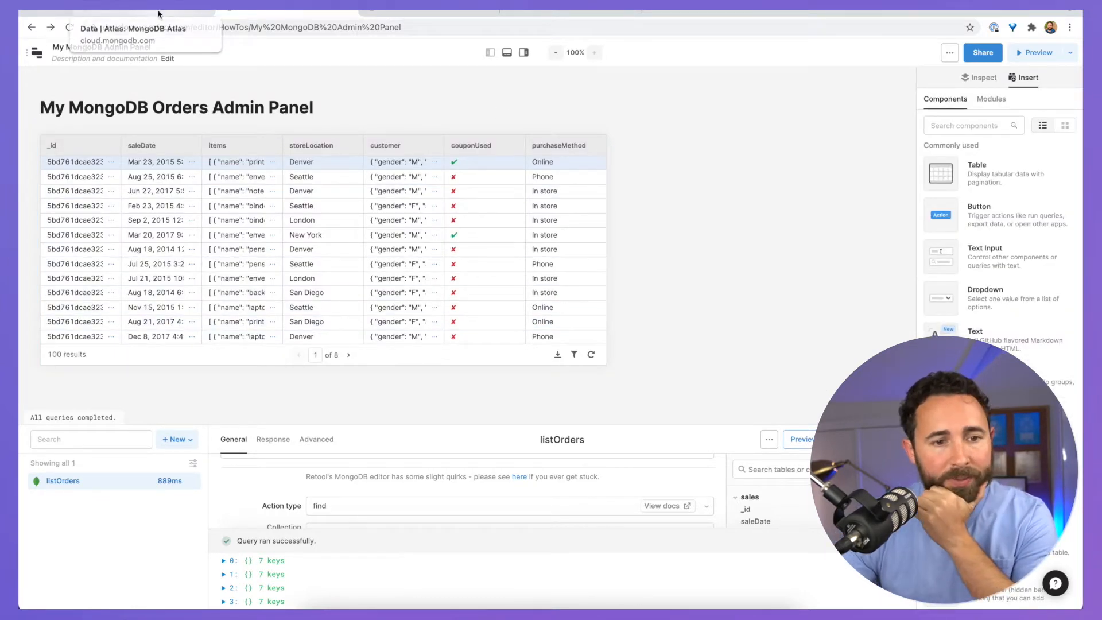
# Step: Hide table1's _id column using its eye icon in the Columns list
pyautogui.click(49, 148)
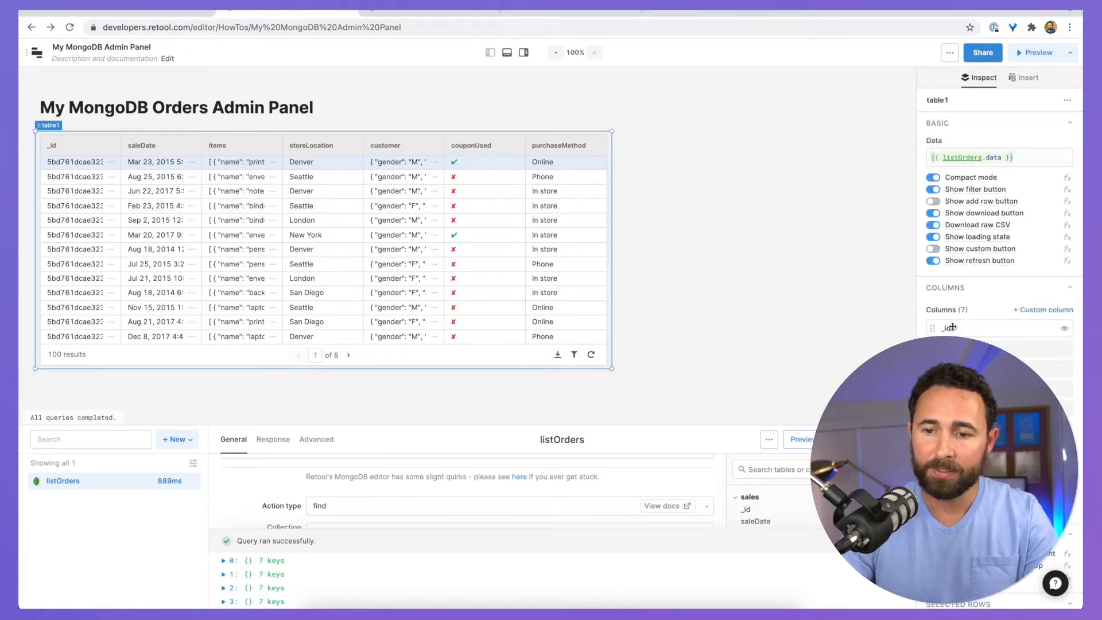
pyautogui.click(1065, 330)
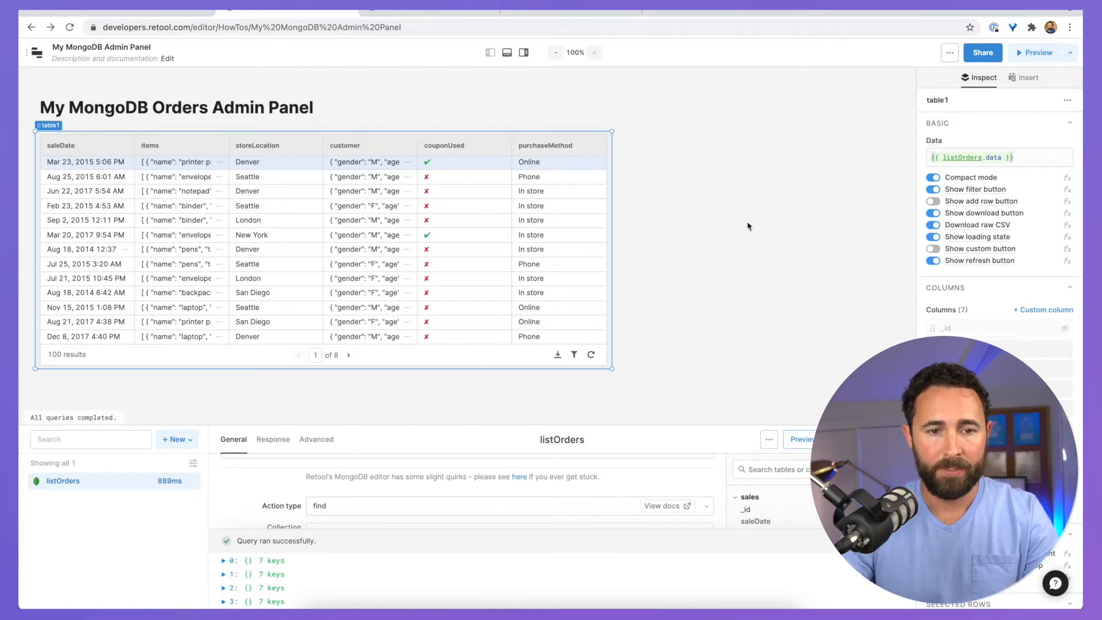
pyautogui.press('Escape')
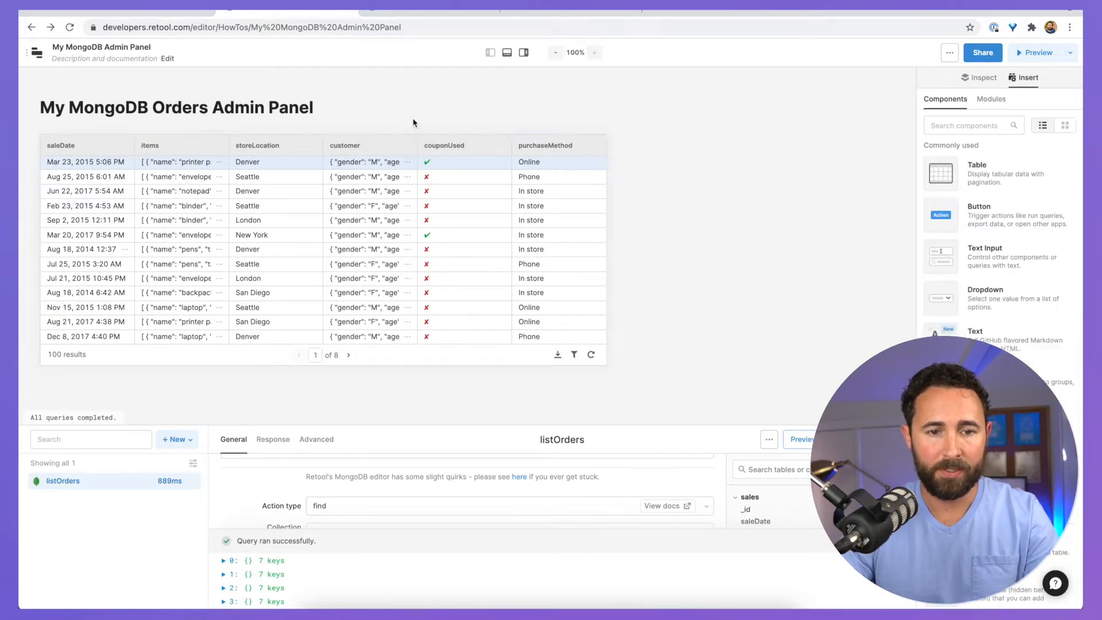
pyautogui.click(409, 166)
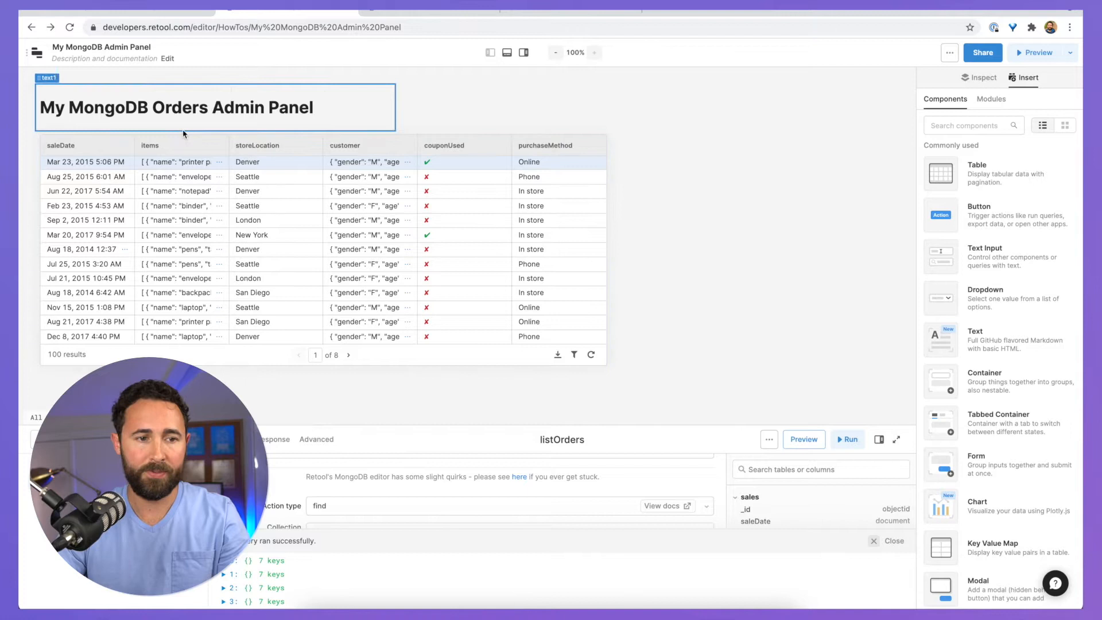
# Step: Map the customer column to {{ self.email }} and retitle it customerEmail
pyautogui.click(51, 127)
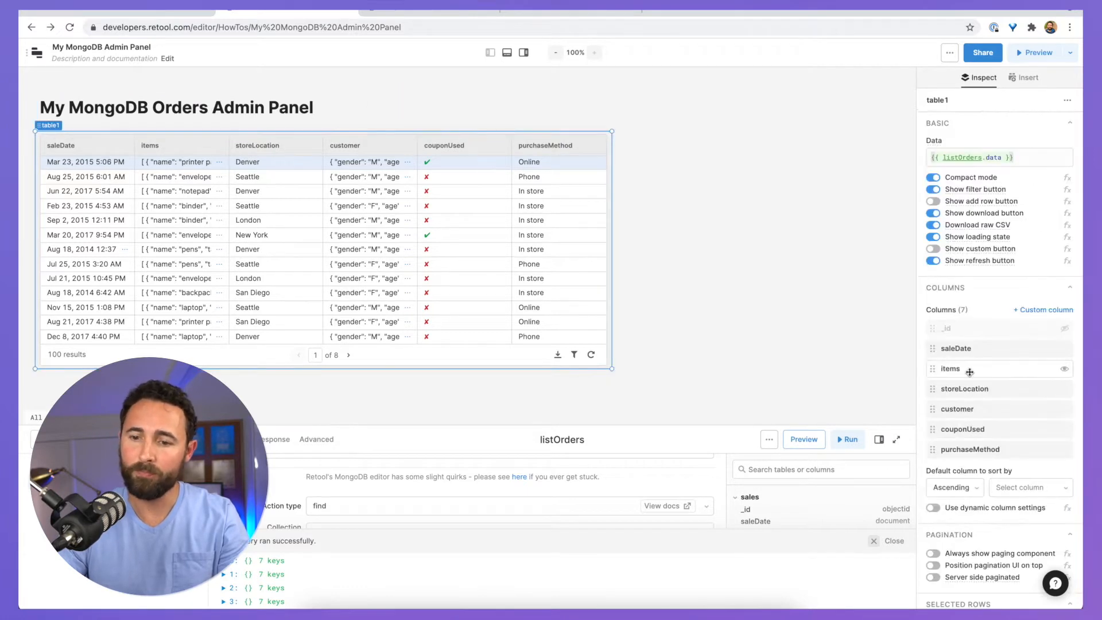
pyautogui.click(970, 411)
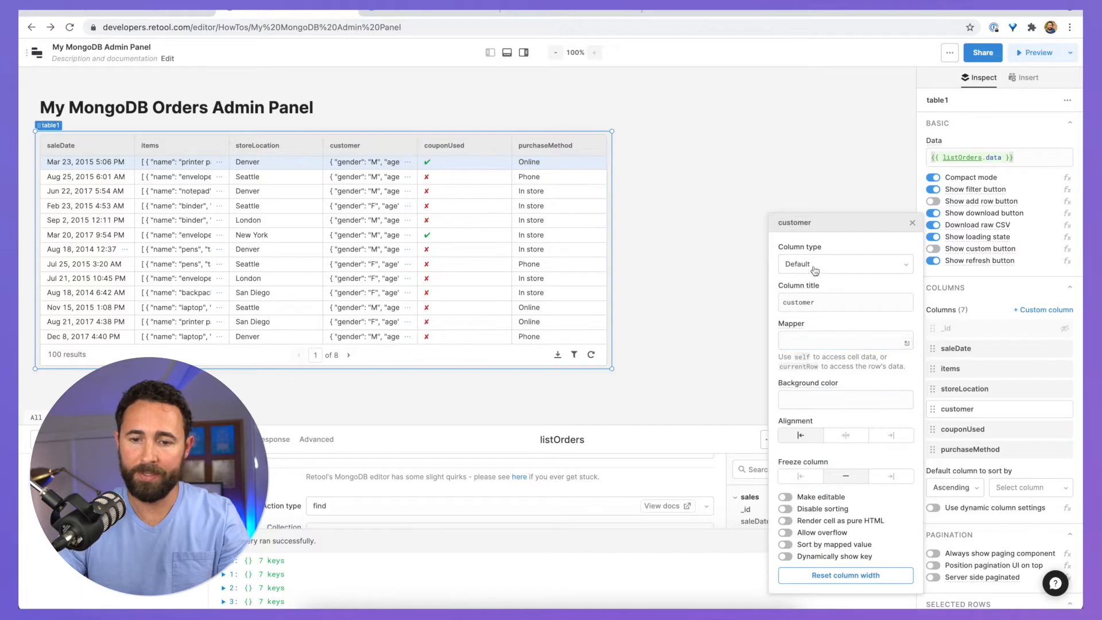
pyautogui.click(795, 340)
pyautogui.write('{')
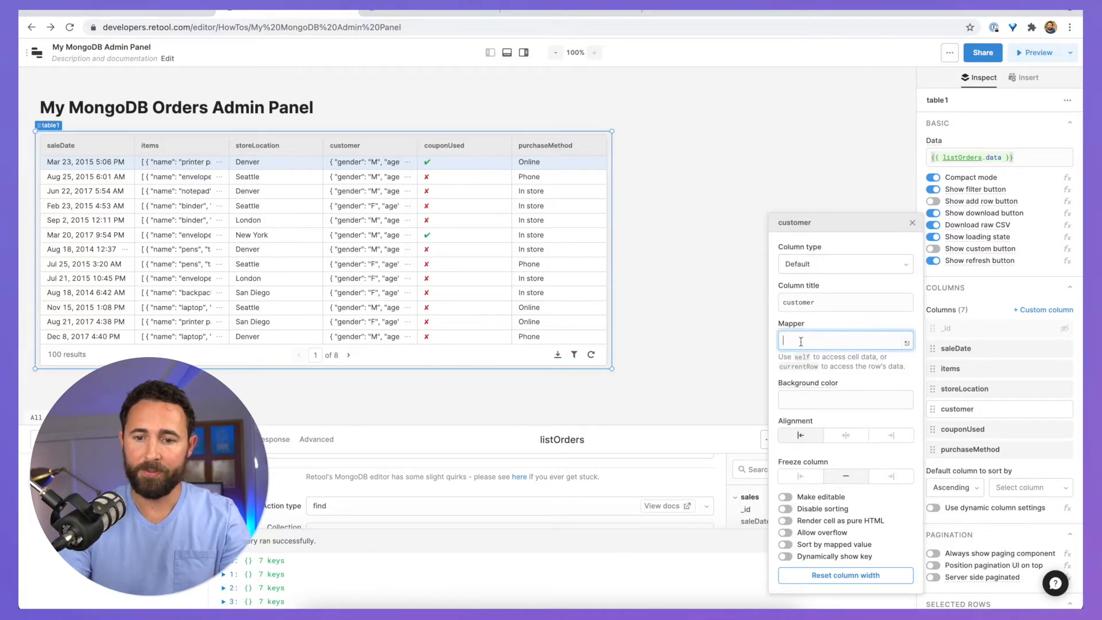
pyautogui.write('{')
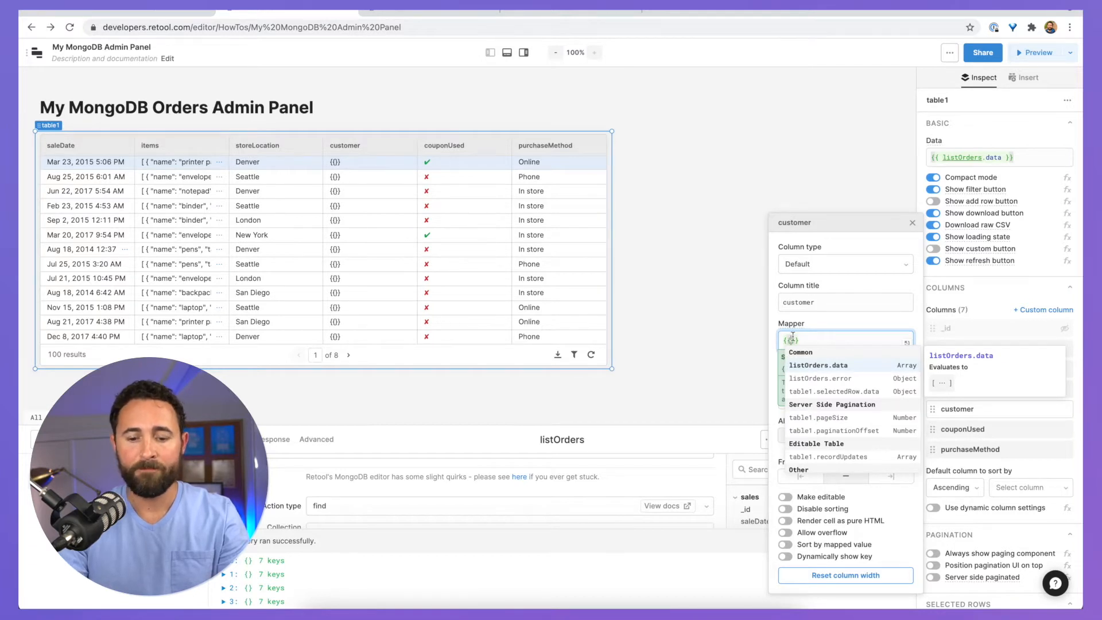
pyautogui.write(' self')
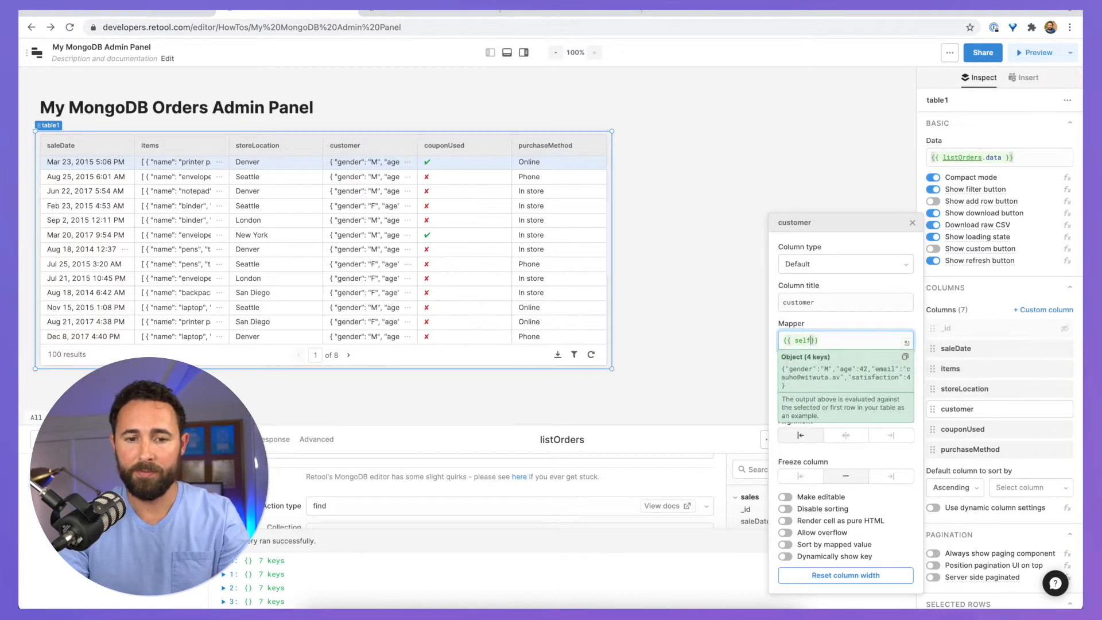
pyautogui.write('.')
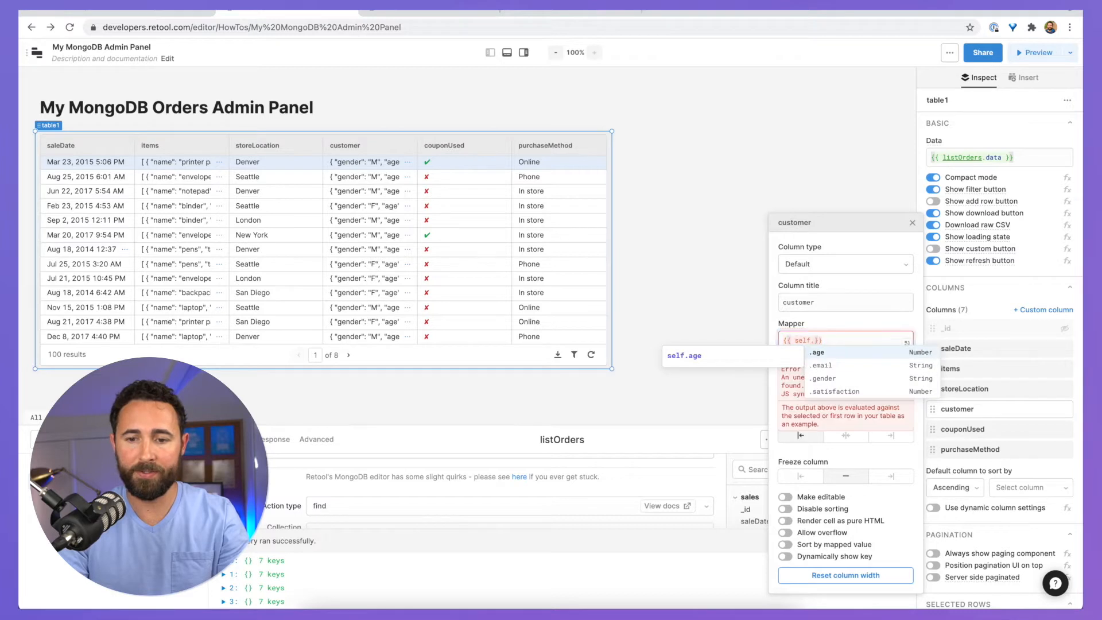
pyautogui.press('Return')
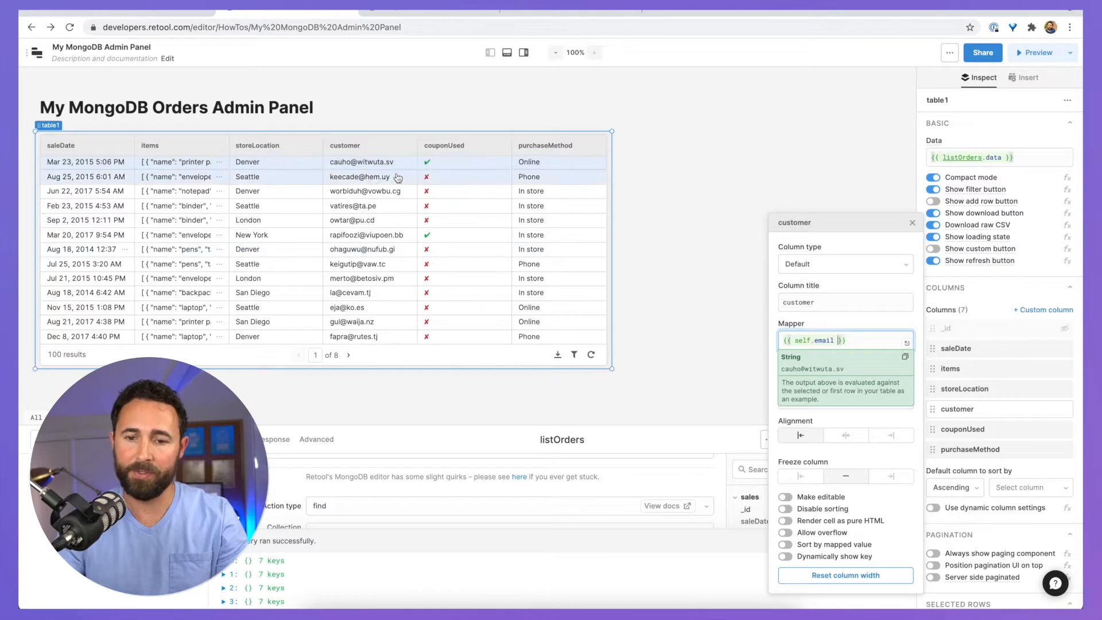
pyautogui.click(844, 302)
pyautogui.write('Ema')
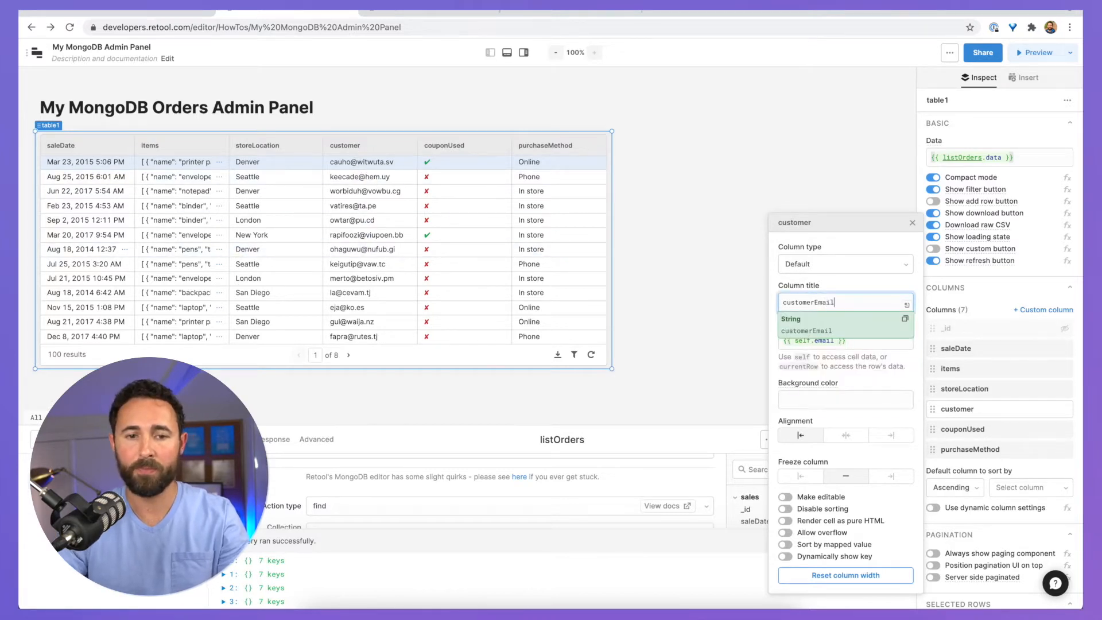
pyautogui.write('il')
pyautogui.click(812, 138)
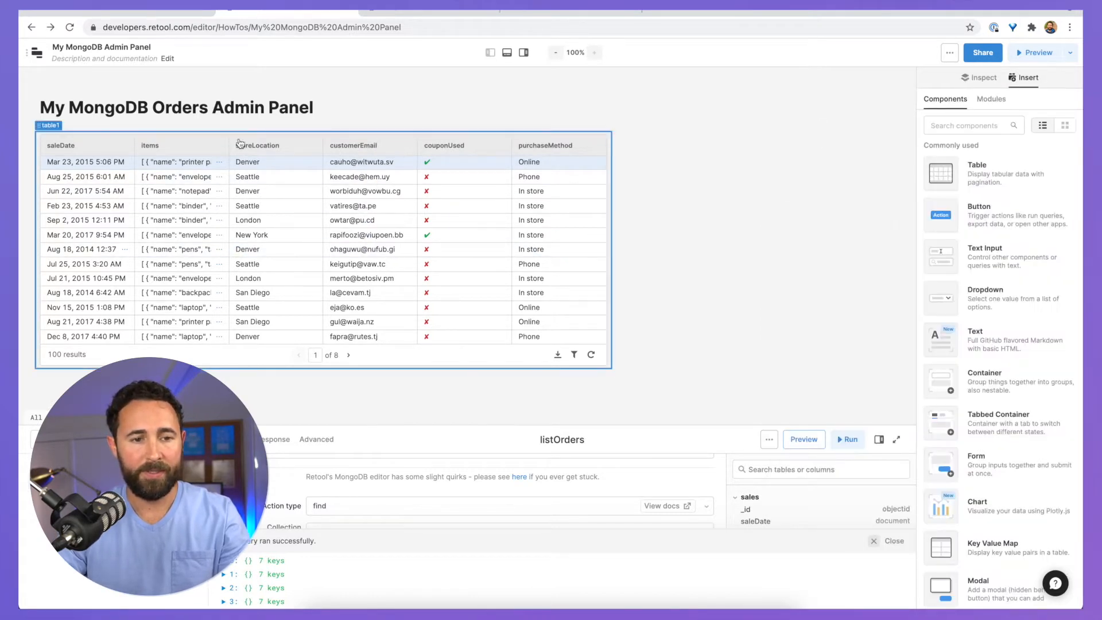
pyautogui.click(219, 163)
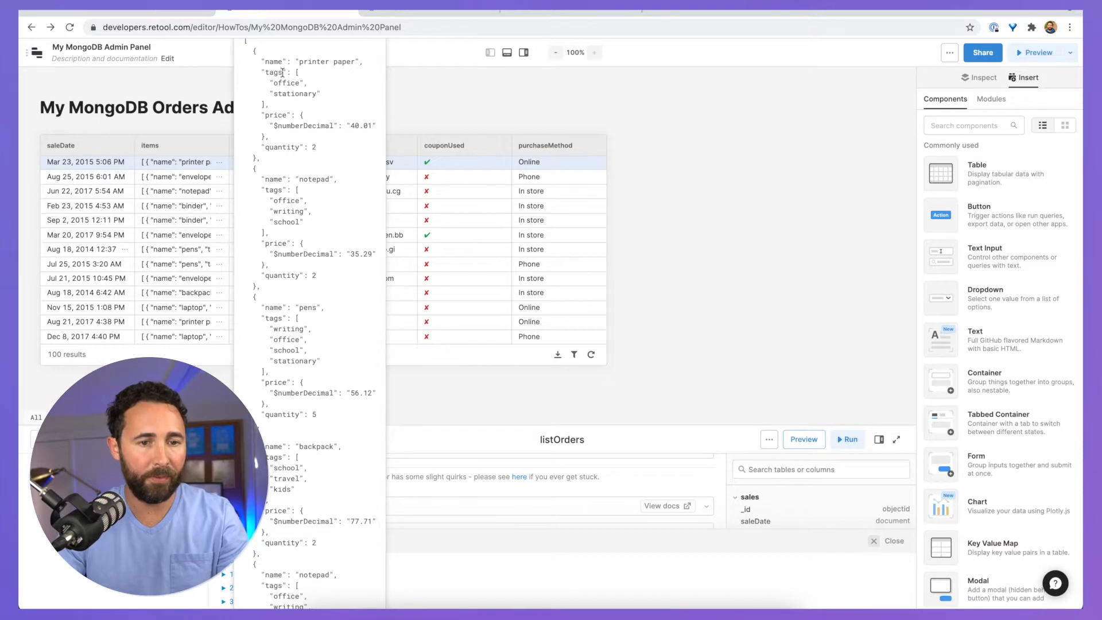
# Step: Map the items column to {{ self.length }} to show item counts, then narrow the column
pyautogui.click(217, 165)
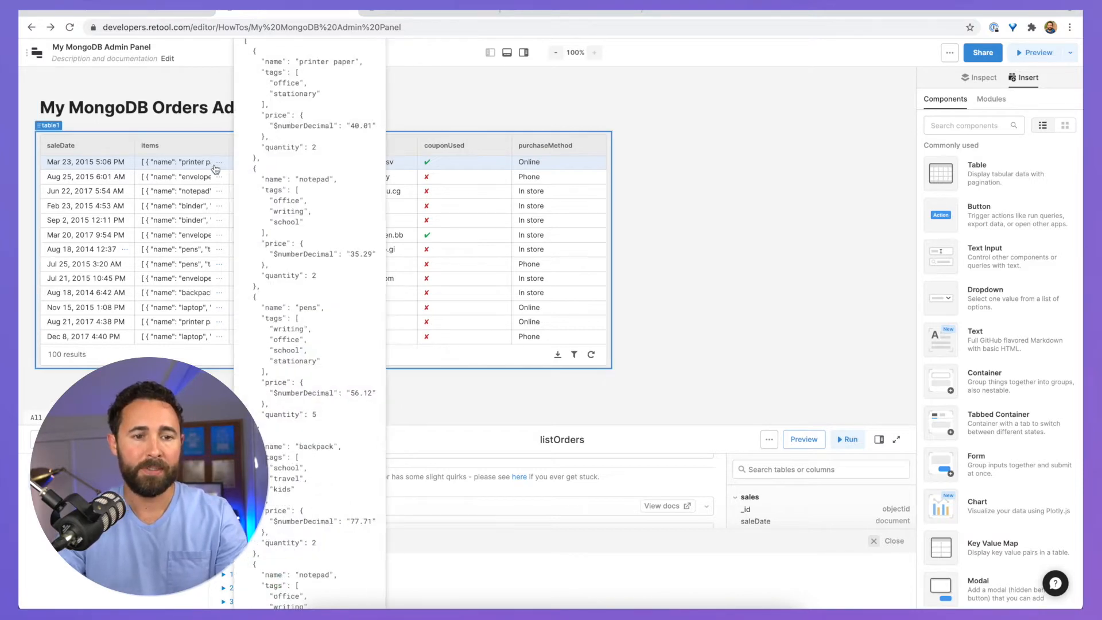
pyautogui.click(217, 167)
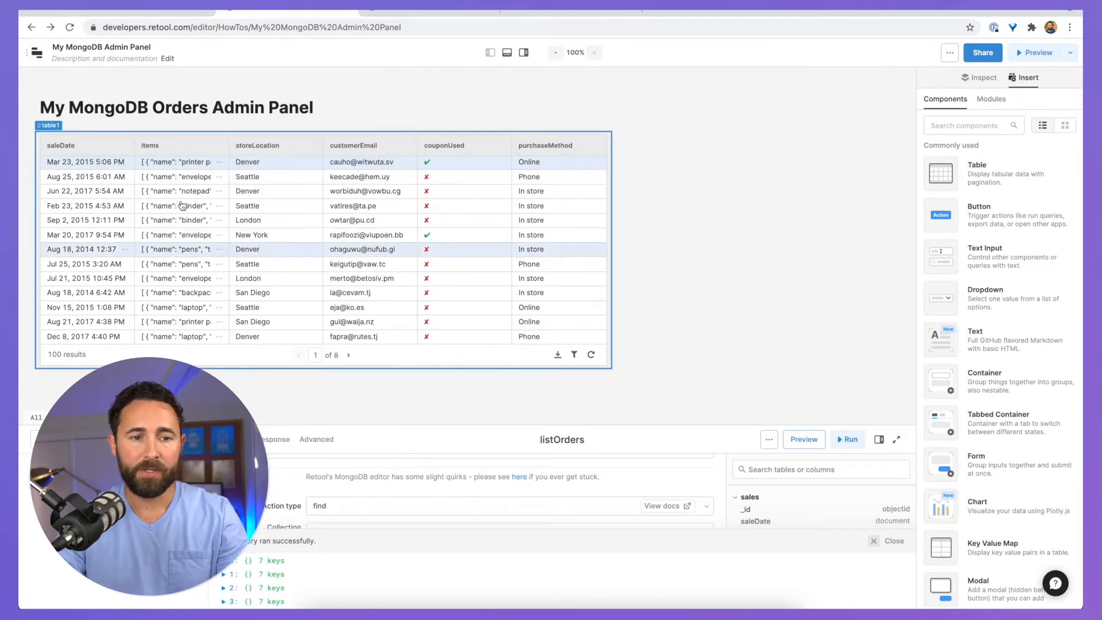
pyautogui.click(218, 167)
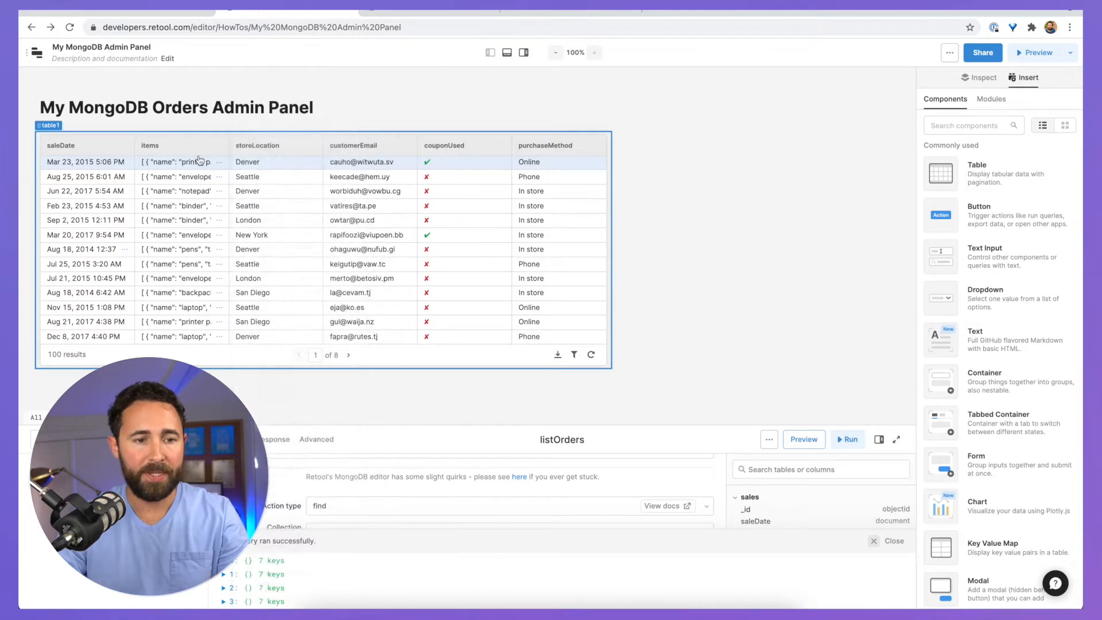
pyautogui.click(195, 170)
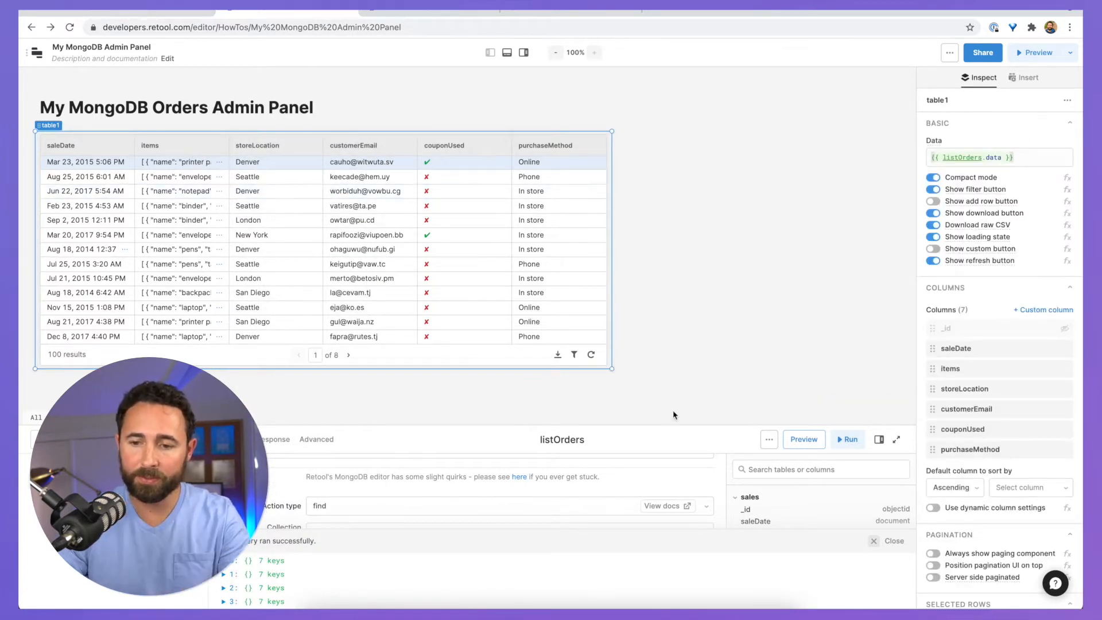
pyautogui.click(956, 370)
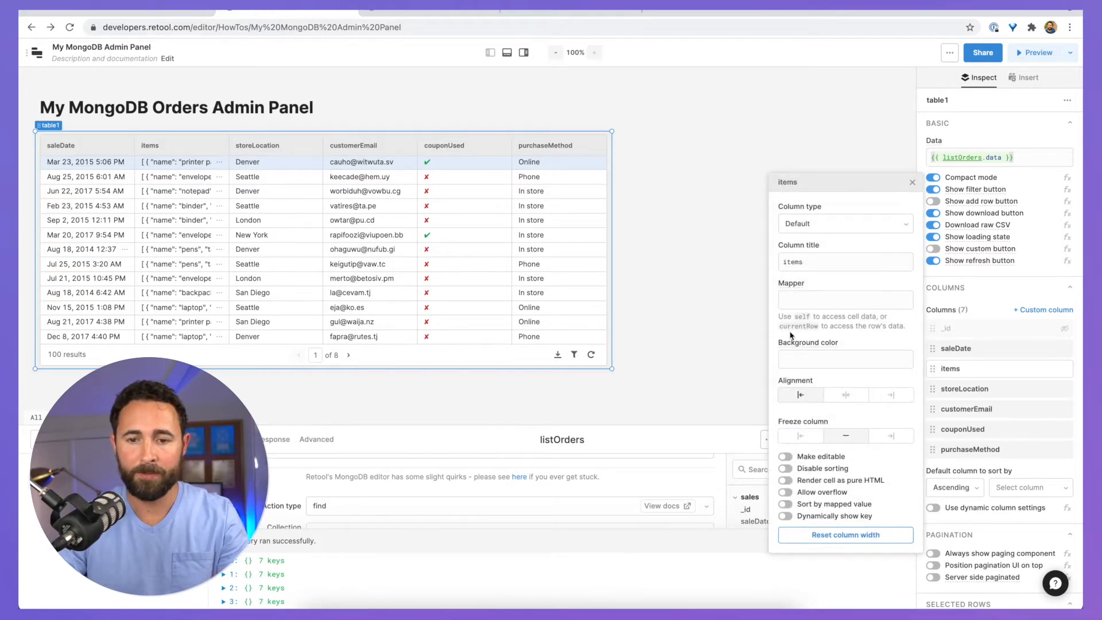
pyautogui.click(803, 299)
pyautogui.write('{ ')
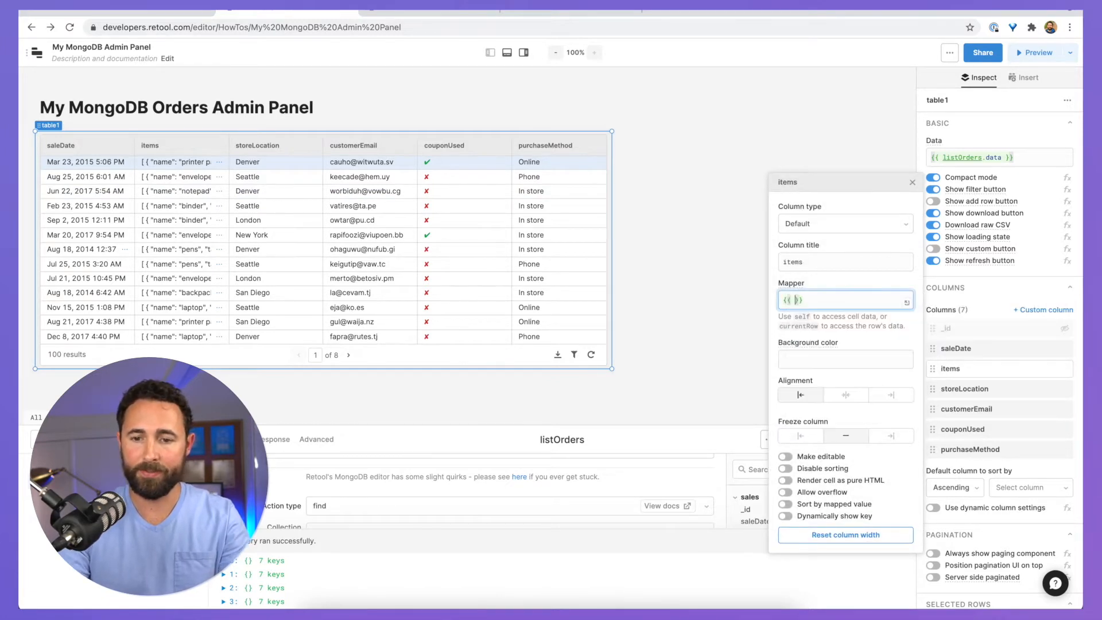
pyautogui.write('self.')
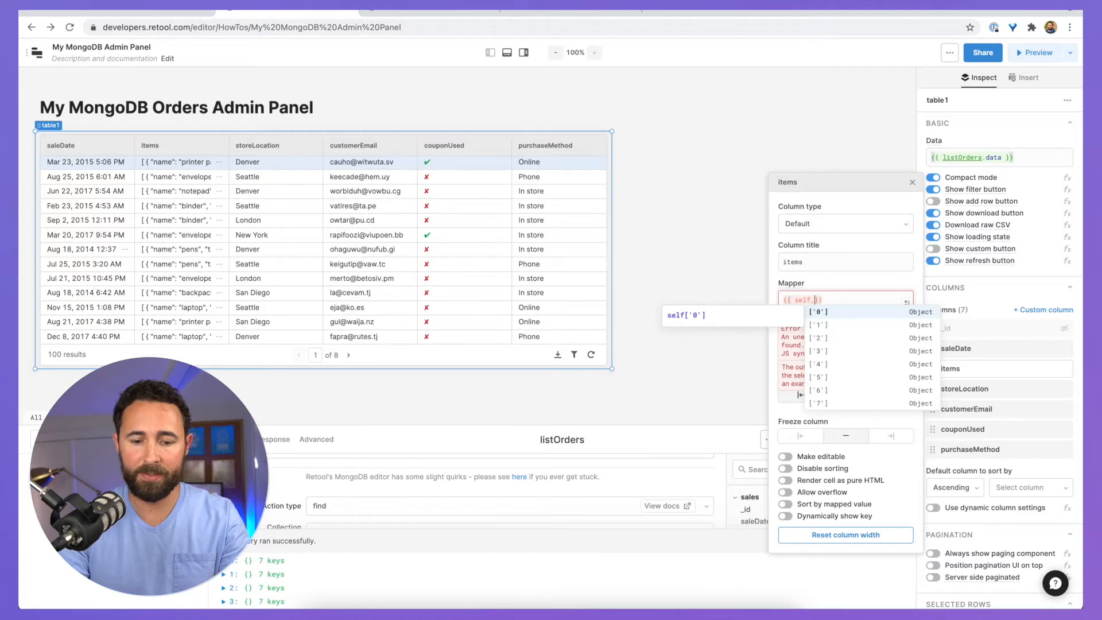
pyautogui.write('length')
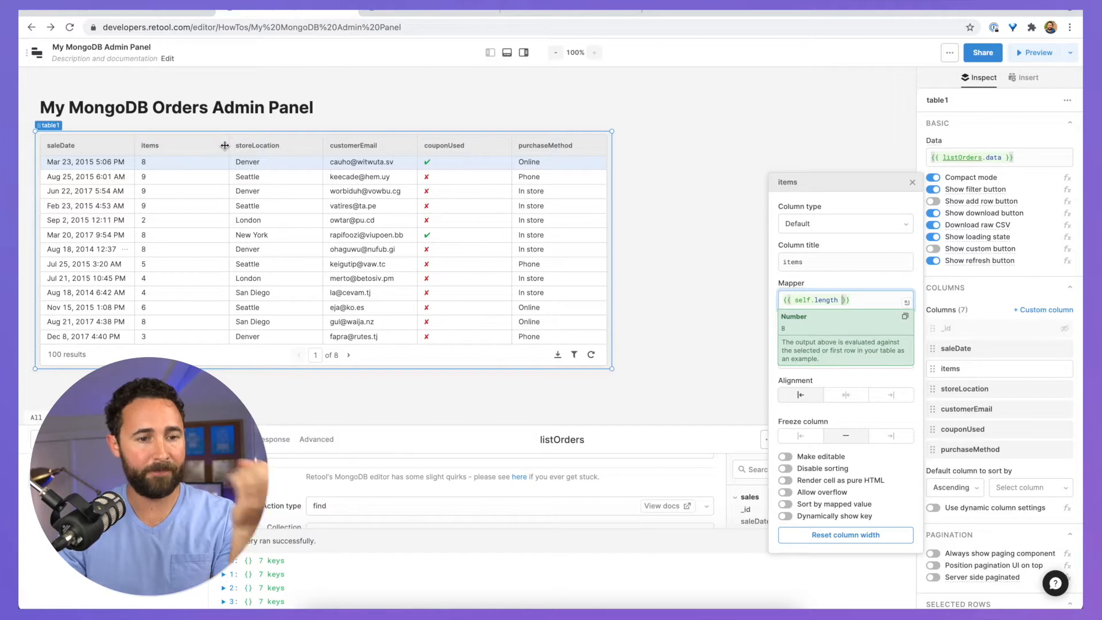
pyautogui.moveTo(225, 146); pyautogui.dragTo(181, 150)
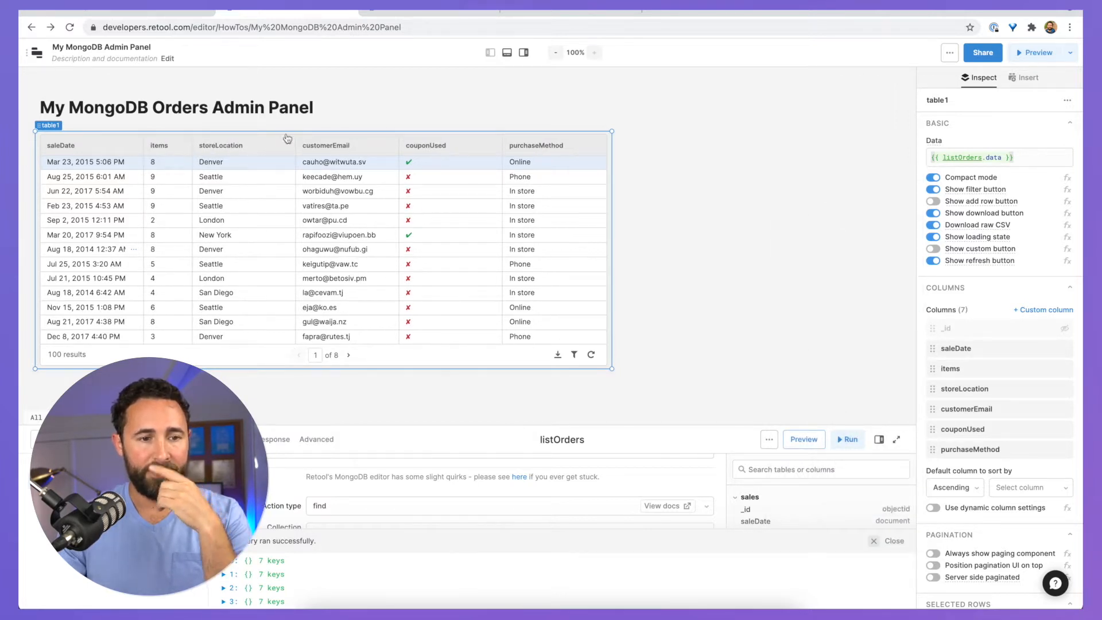
# Step: Sort the orders table by saleDate, oldest first
pyautogui.click(617, 105)
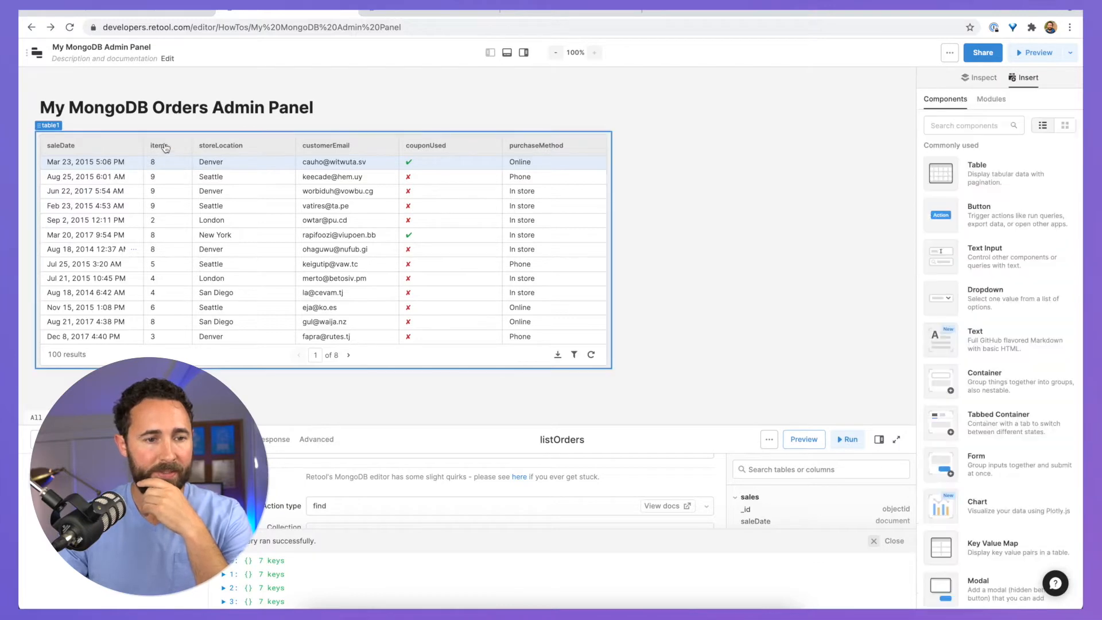
pyautogui.click(89, 145)
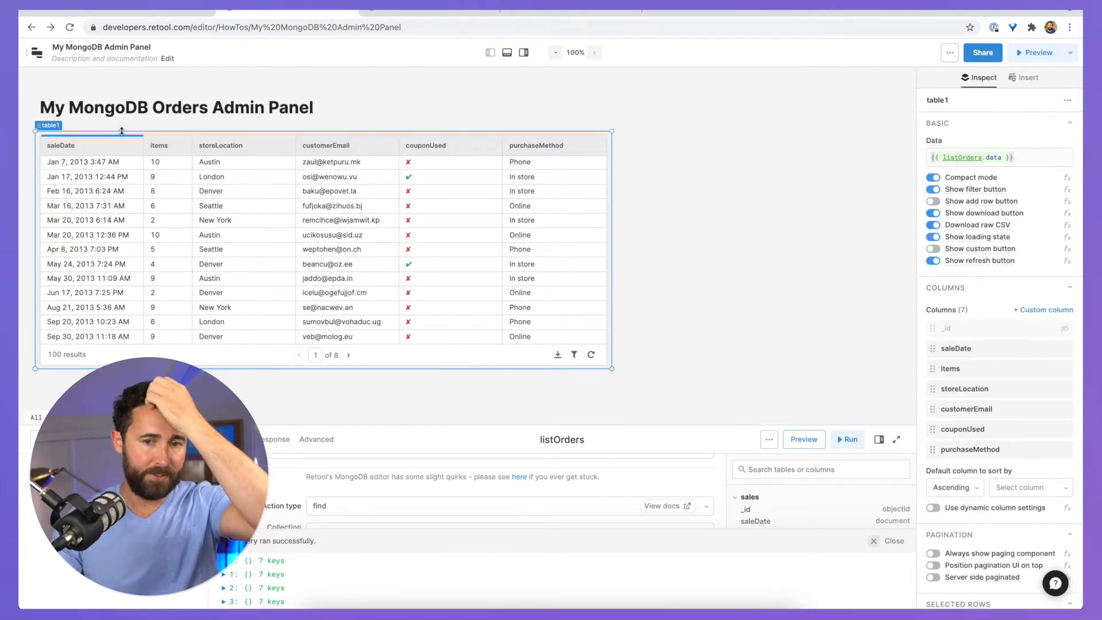
pyautogui.click(638, 148)
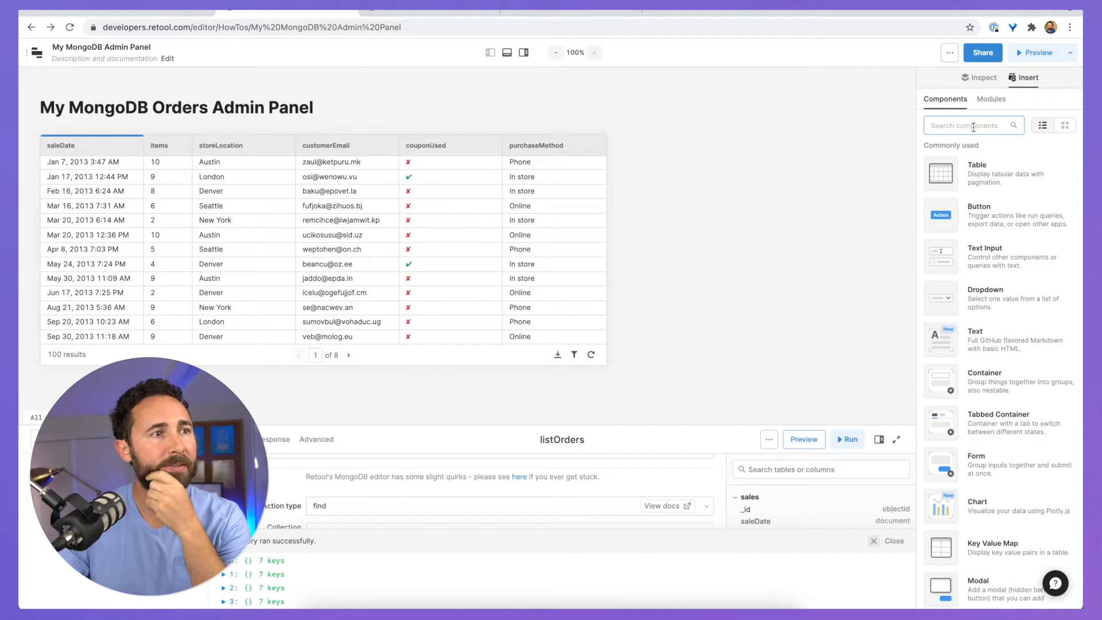
# Step: Add a JSON Explorer component beside the orders table
pyautogui.click(973, 126)
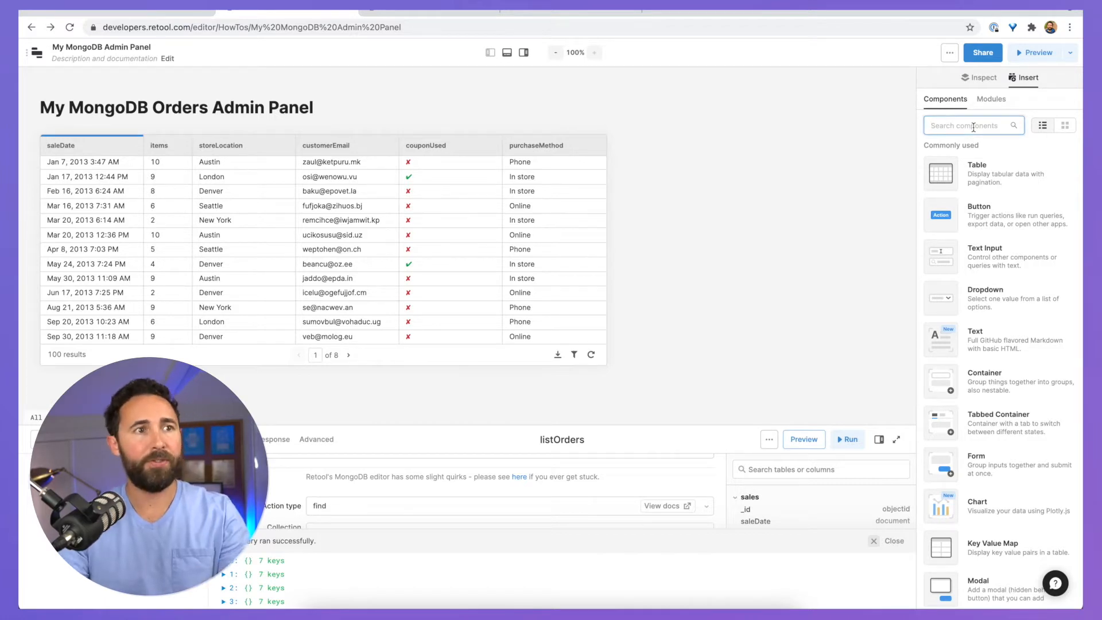
pyautogui.write('jsonex')
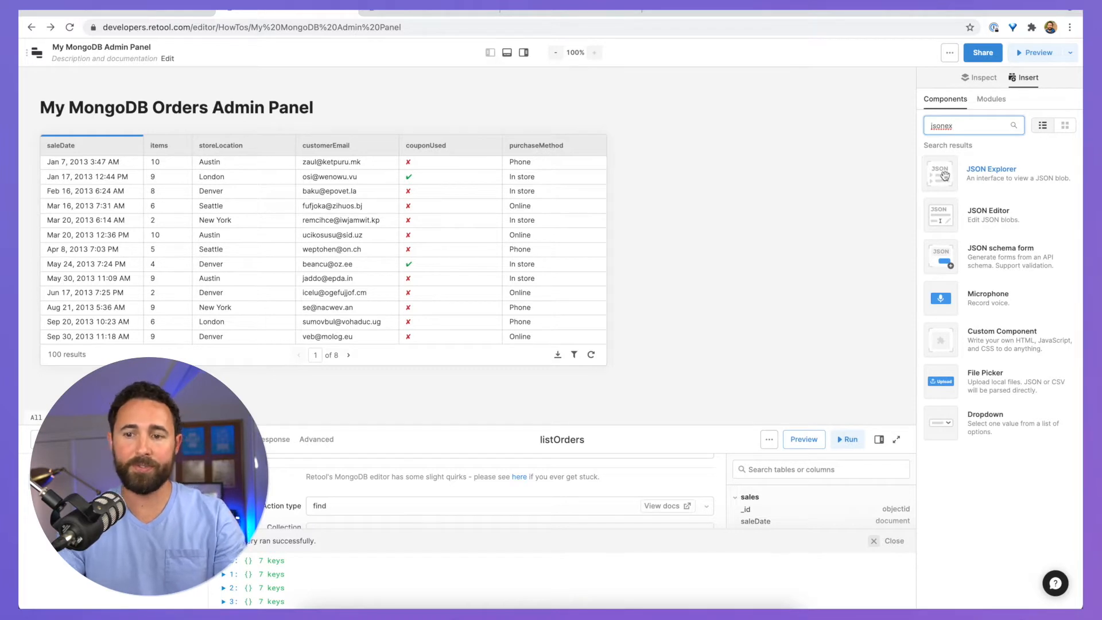
pyautogui.moveTo(944, 175); pyautogui.dragTo(656, 182)
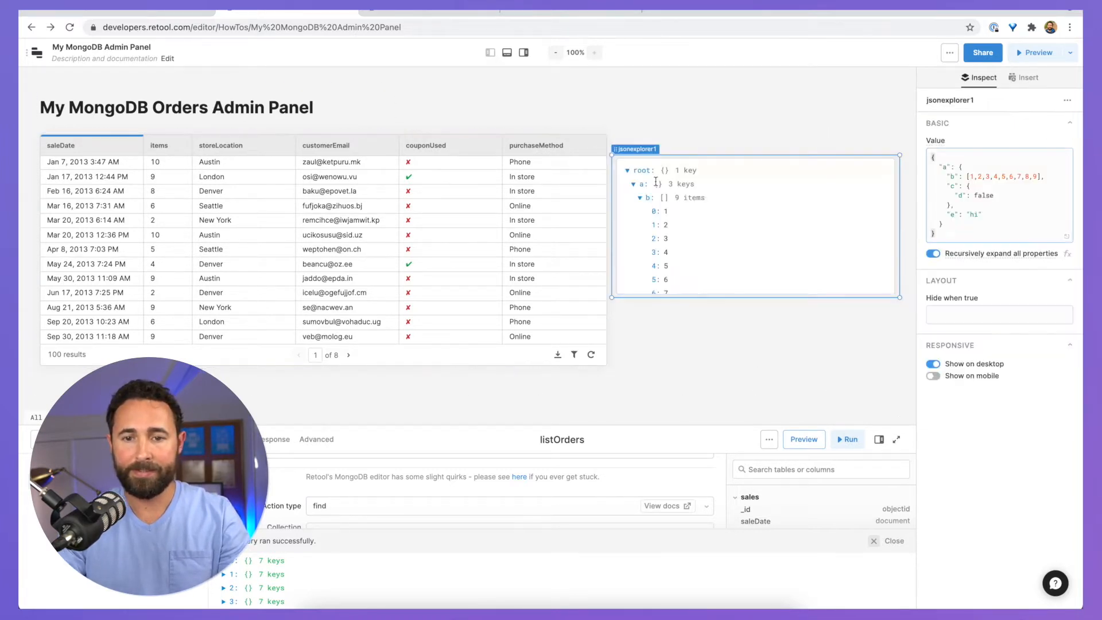
# Step: Add a Container, move the JSON Explorer into it, and place it beside the orders table
pyautogui.click(1023, 77)
pyautogui.click(952, 127)
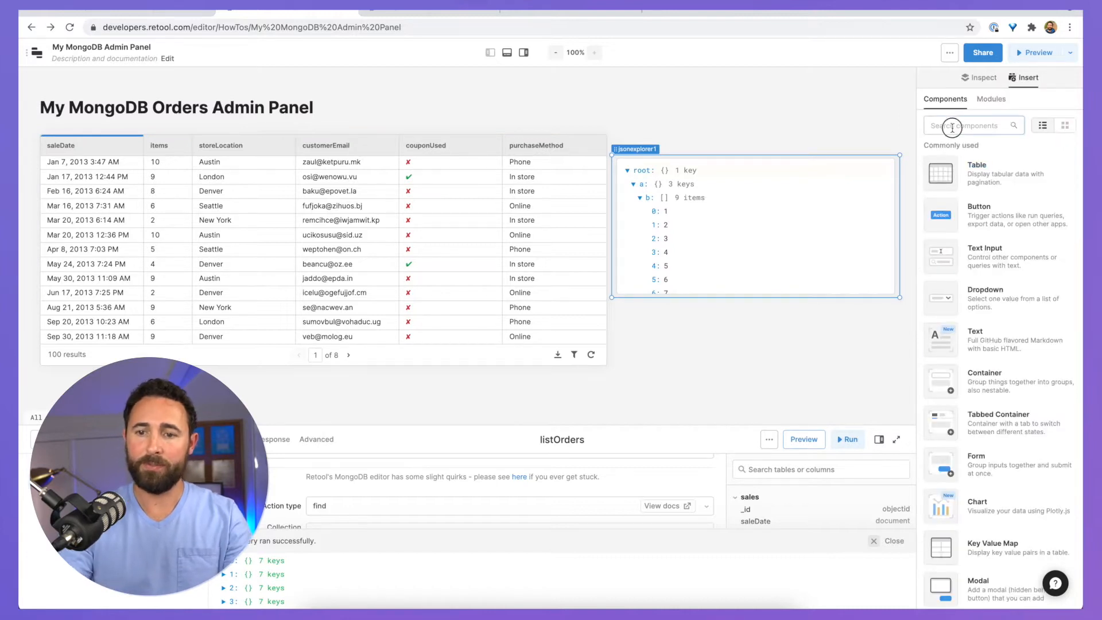
pyautogui.write('conta')
pyautogui.moveTo(940, 167); pyautogui.dragTo(633, 326)
pyautogui.moveTo(628, 215); pyautogui.dragTo(630, 218)
pyautogui.scroll(-2, 672, 298)
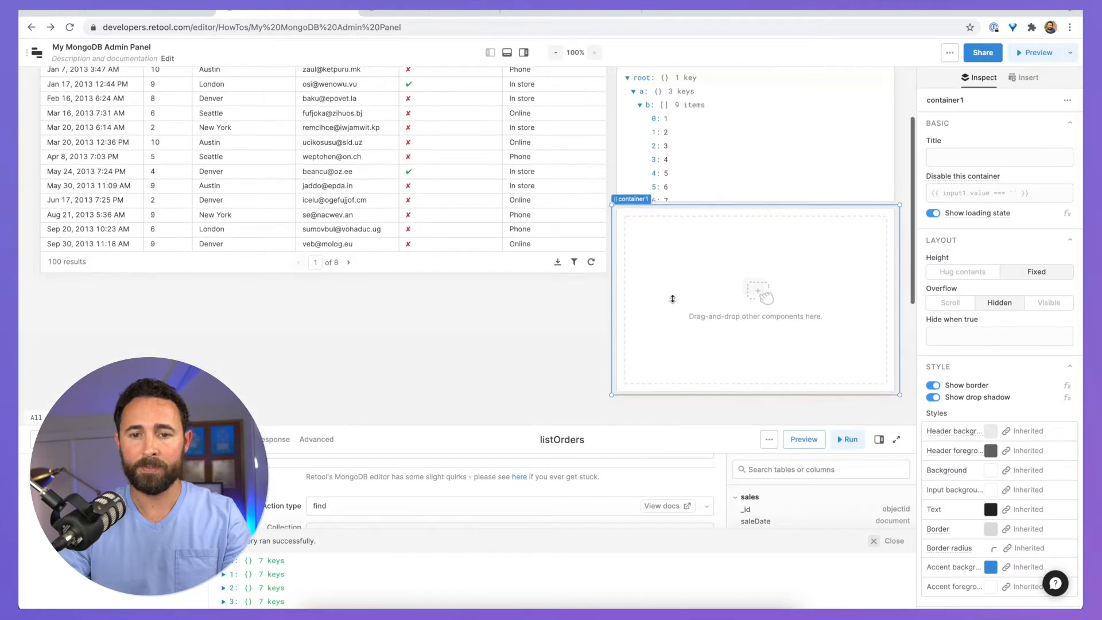
pyautogui.moveTo(662, 118); pyautogui.dragTo(665, 282)
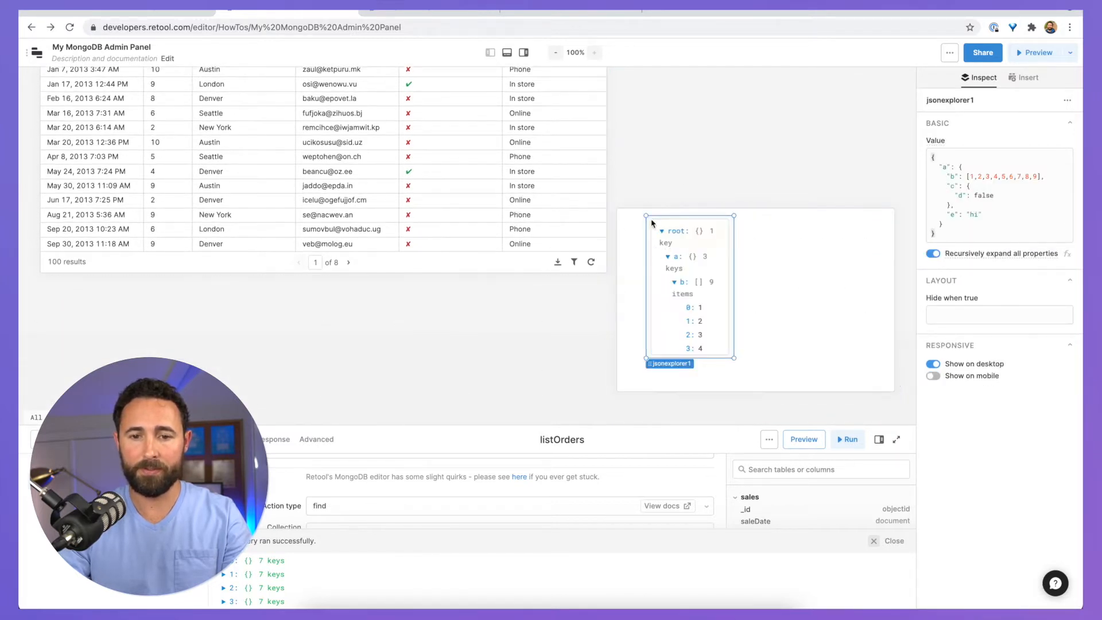
pyautogui.moveTo(652, 222)
pyautogui.mouseDown()
pyautogui.moveTo(632, 238)
pyautogui.moveTo(631, 224)
pyautogui.mouseUp()
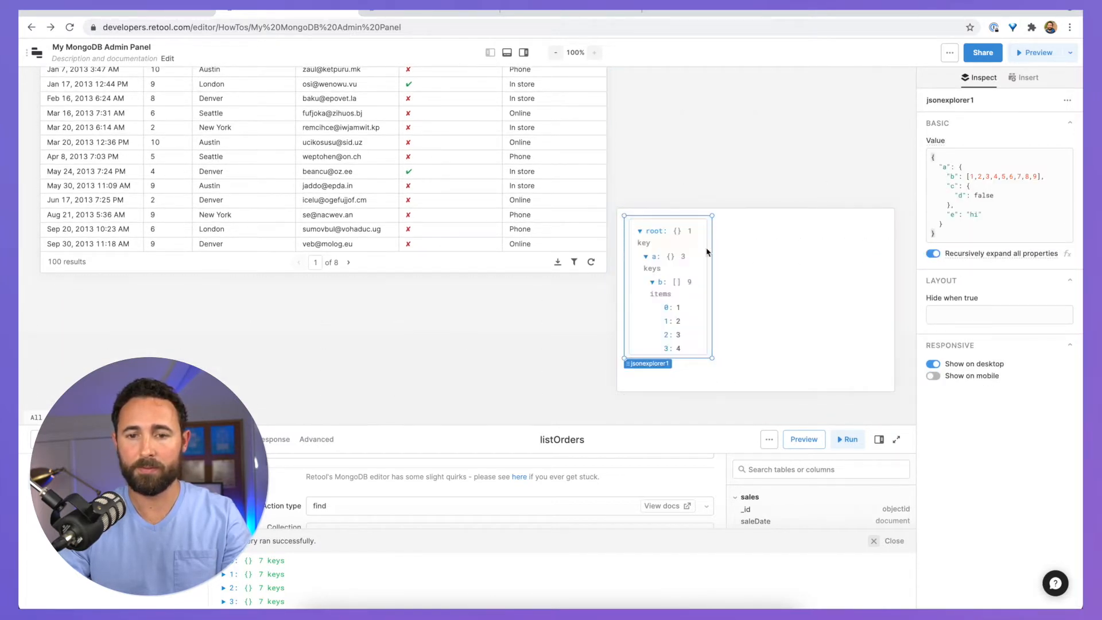
pyautogui.moveTo(709, 250); pyautogui.dragTo(887, 253)
pyautogui.scroll(2, 637, 180)
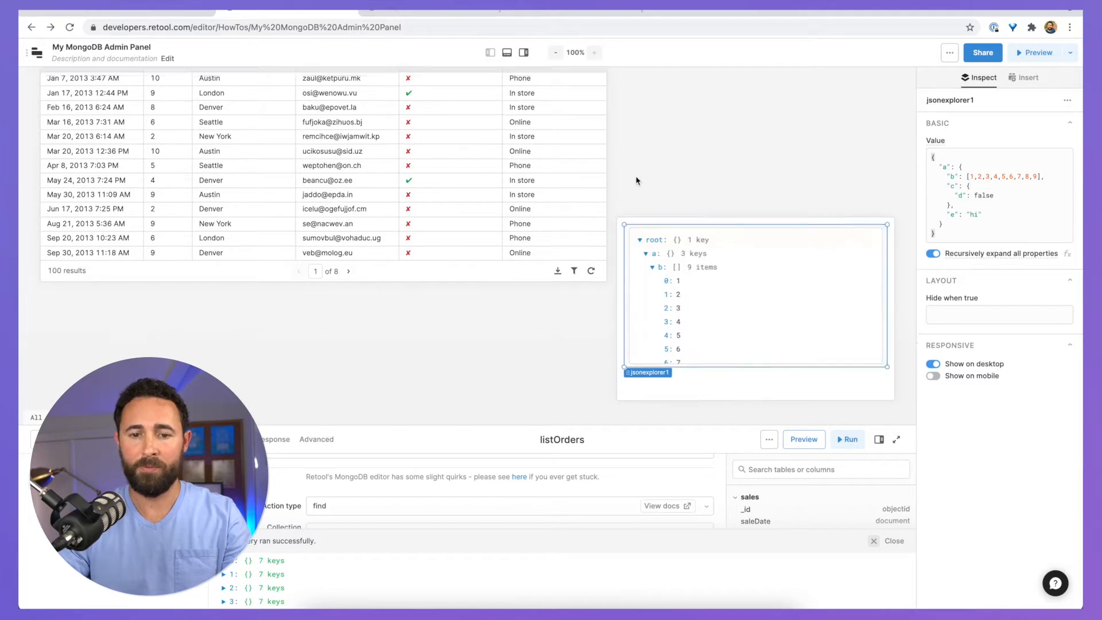
pyautogui.moveTo(636, 294); pyautogui.dragTo(633, 148)
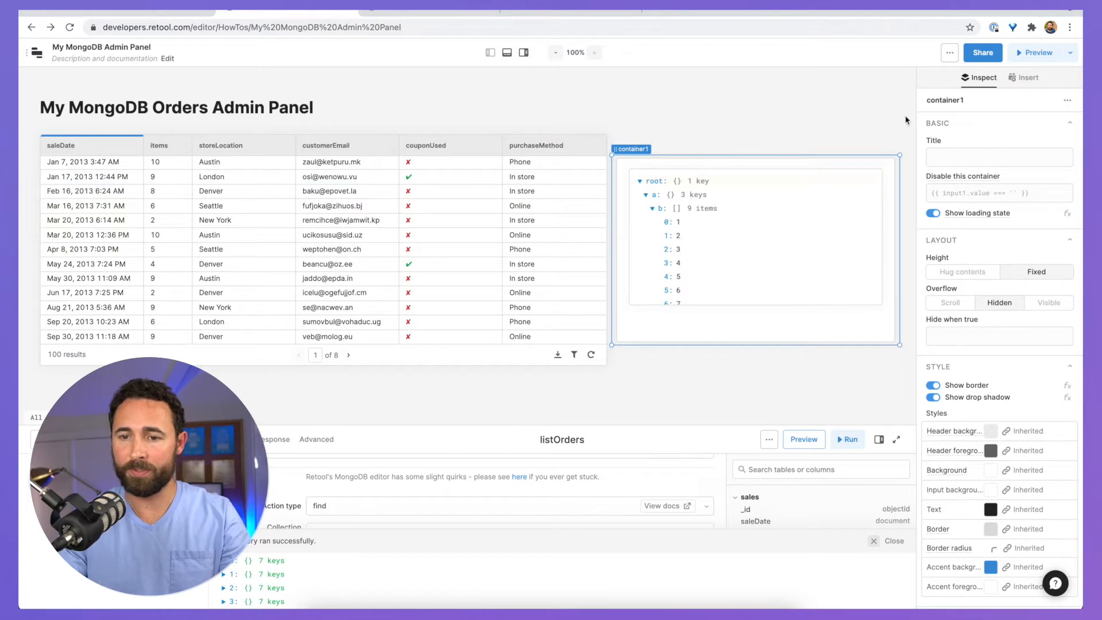
# Step: Title the container 'Customer Info'
pyautogui.click(976, 157)
pyautogui.write('Customer Info')
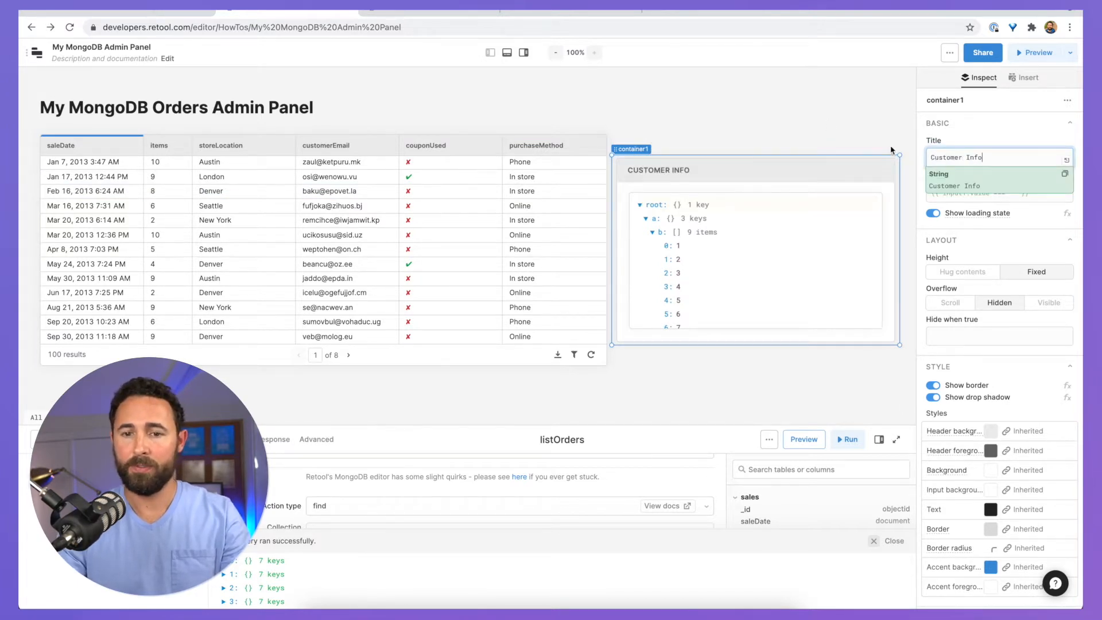
pyautogui.click(803, 106)
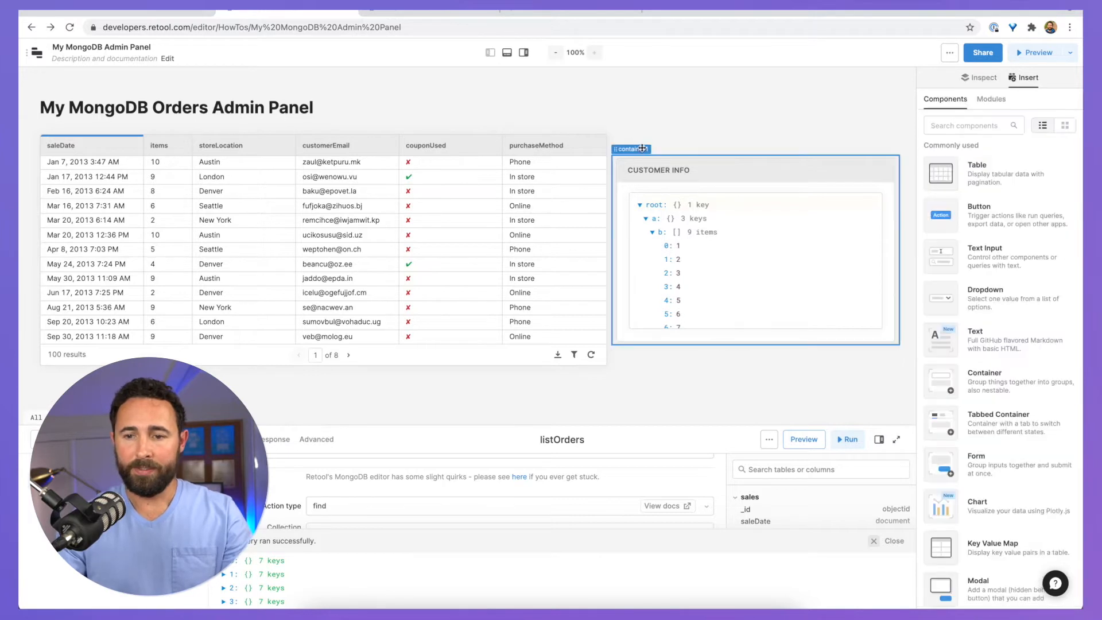
# Step: Set the container's header background to light blue (#B1D3F1)
pyautogui.click(664, 141)
pyautogui.scroll(-2, 977, 355)
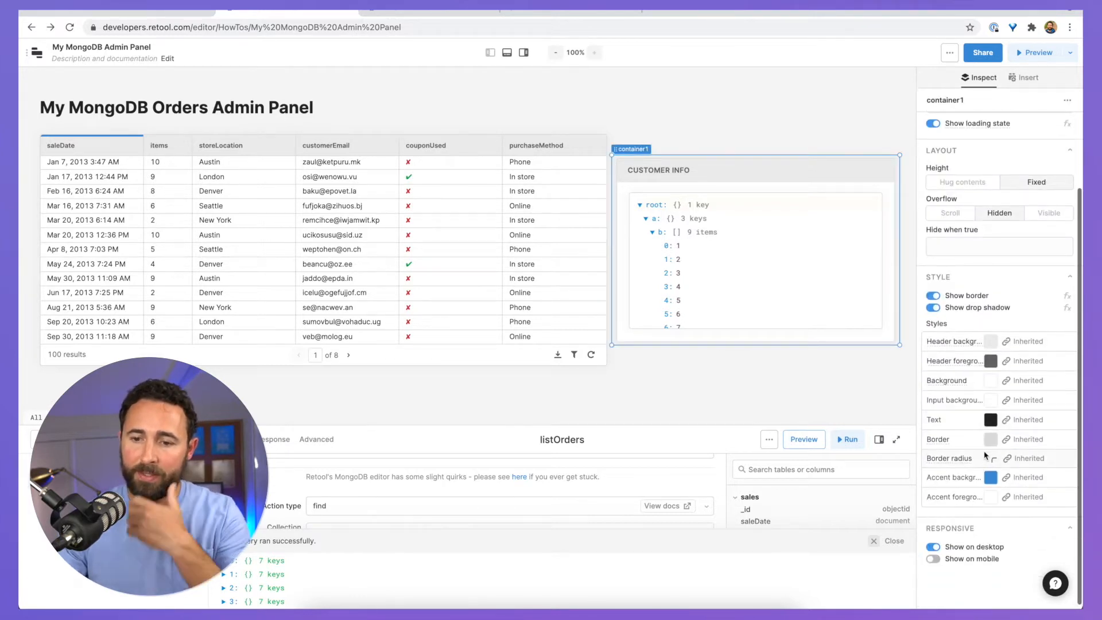
pyautogui.click(990, 343)
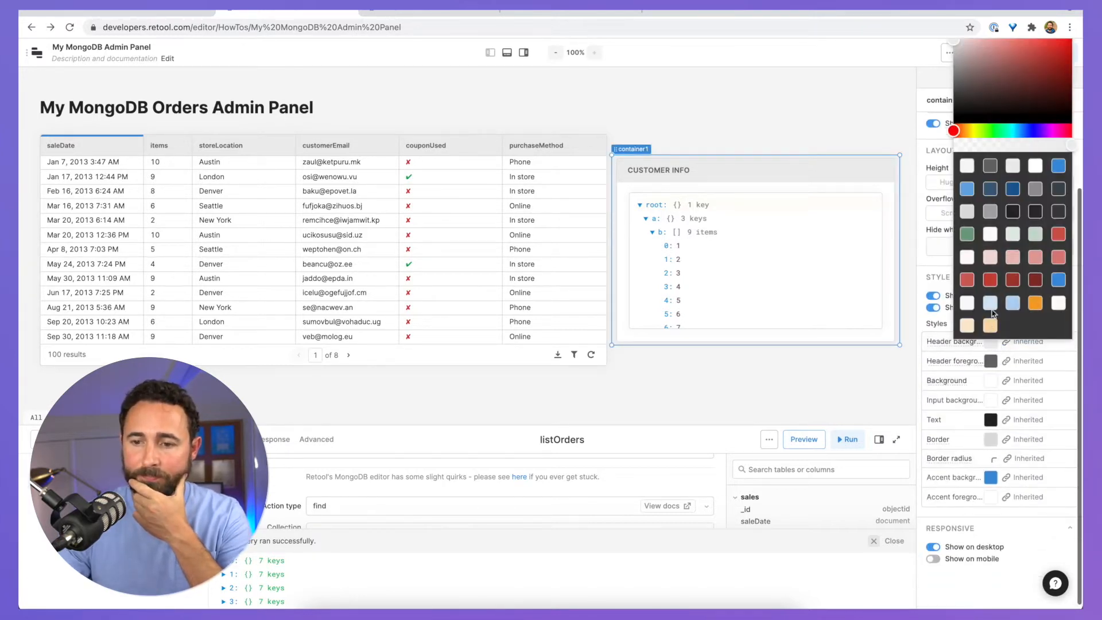
pyautogui.click(1013, 304)
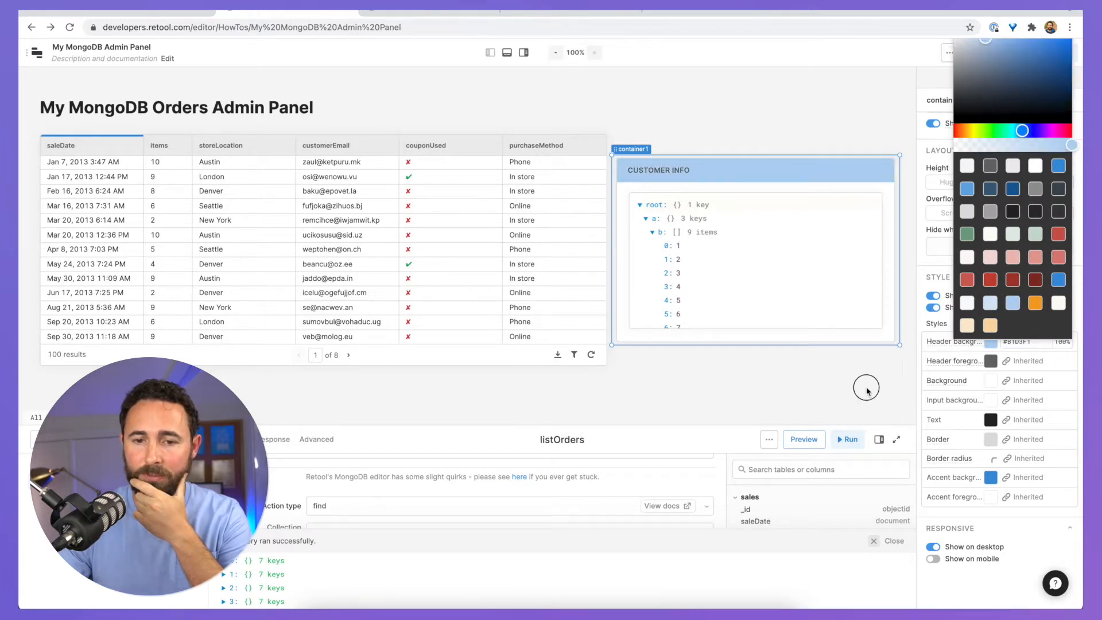
pyautogui.click(867, 391)
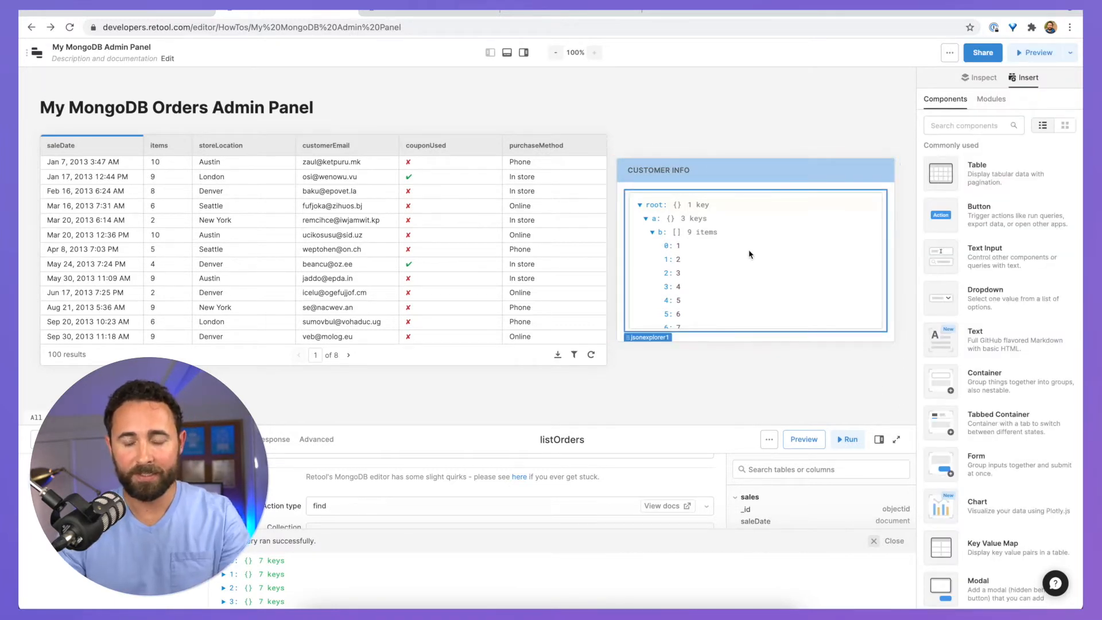
pyautogui.click(726, 197)
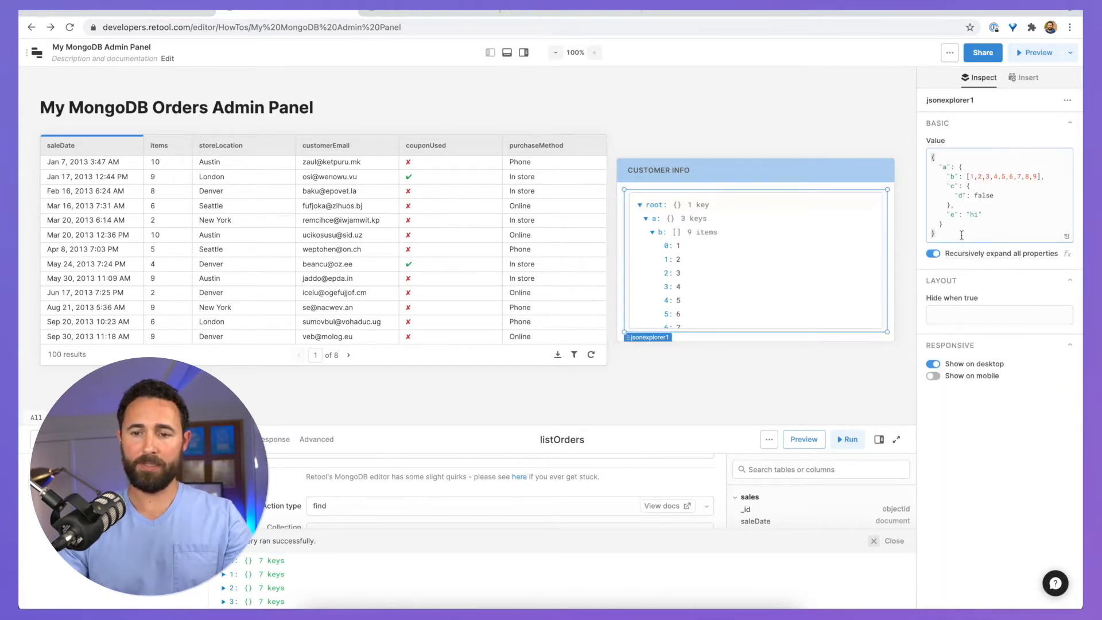
# Step: Set the JSON Explorer's value to {{table1.selectedRow.data.customer}}
pyautogui.hotkey('ctrl', 'a')
pyautogui.press('BackSpace')
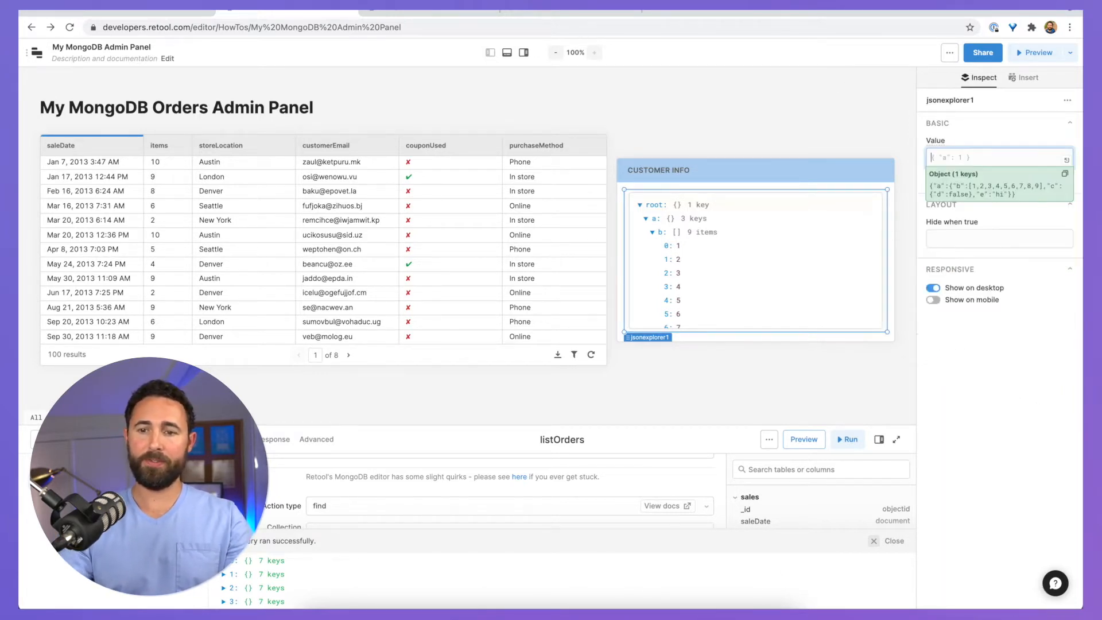
pyautogui.write('{{')
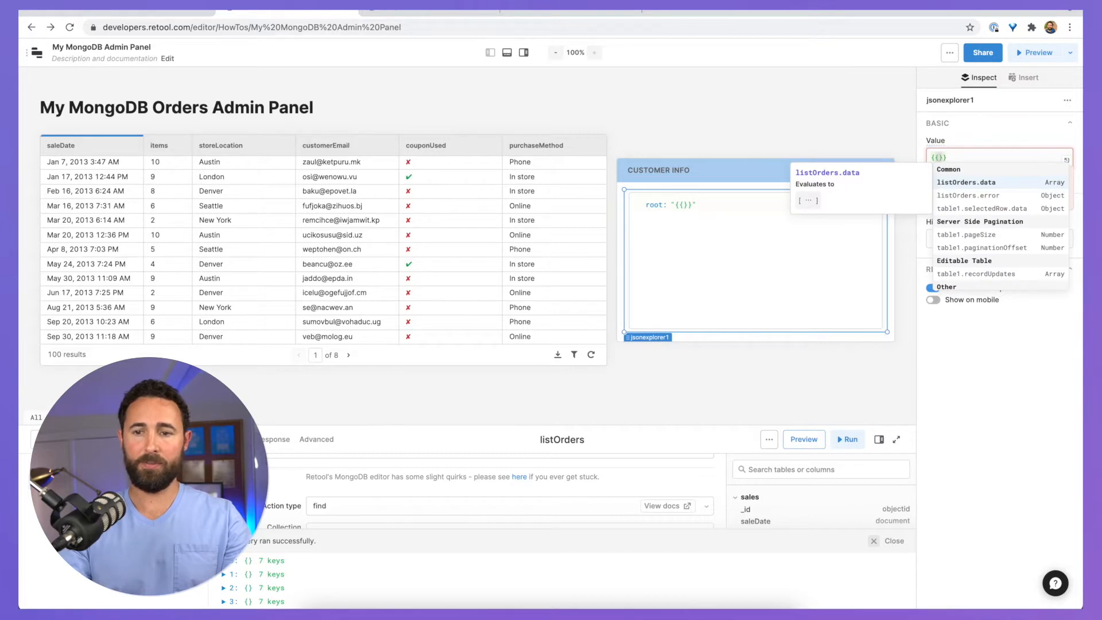
pyautogui.write('tabl')
pyautogui.press('Return')
pyautogui.write('.selectedRow.data')
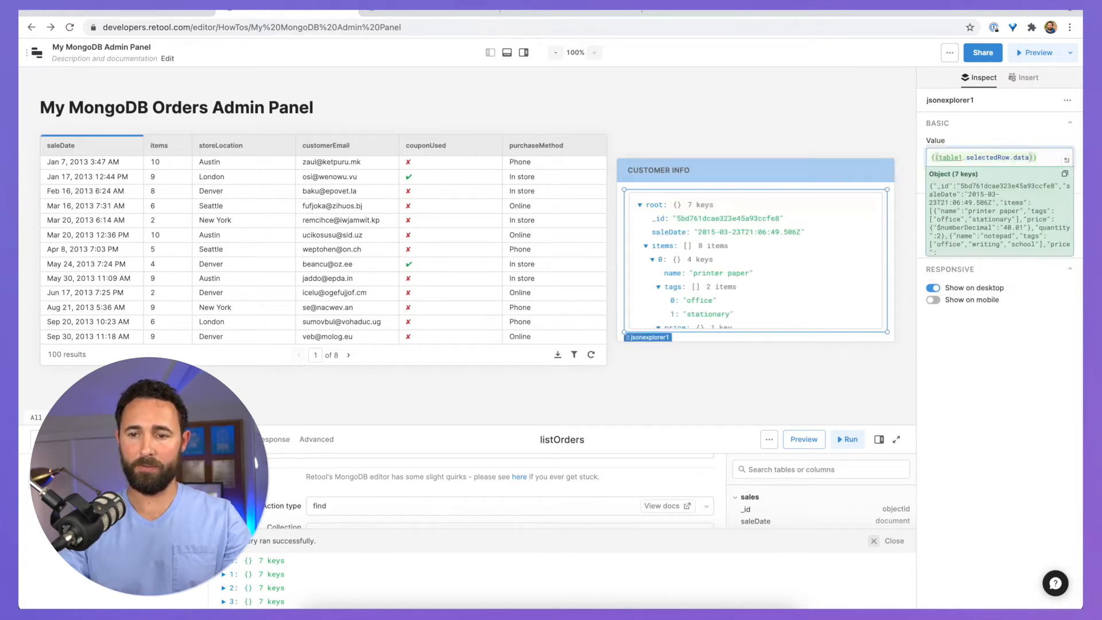
pyautogui.press('Down')
pyautogui.press('Down')
pyautogui.press('Return')
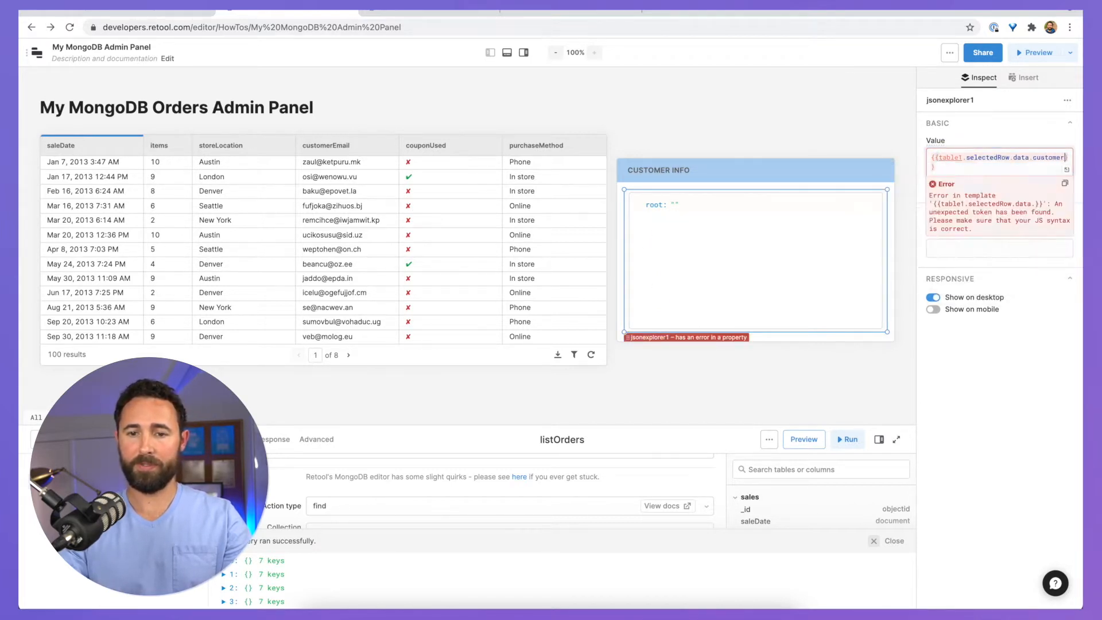
pyautogui.click(672, 114)
# Step: Test by selecting several order rows, then align the Customer Info panel with the table top
pyautogui.click(300, 232)
pyautogui.click(305, 205)
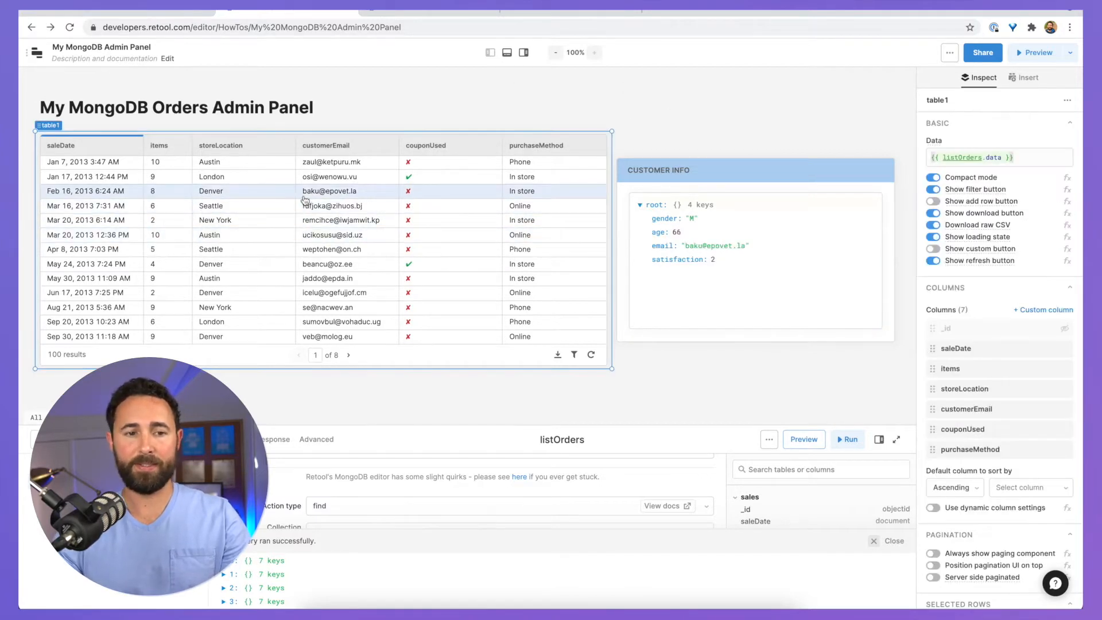
pyautogui.click(246, 265)
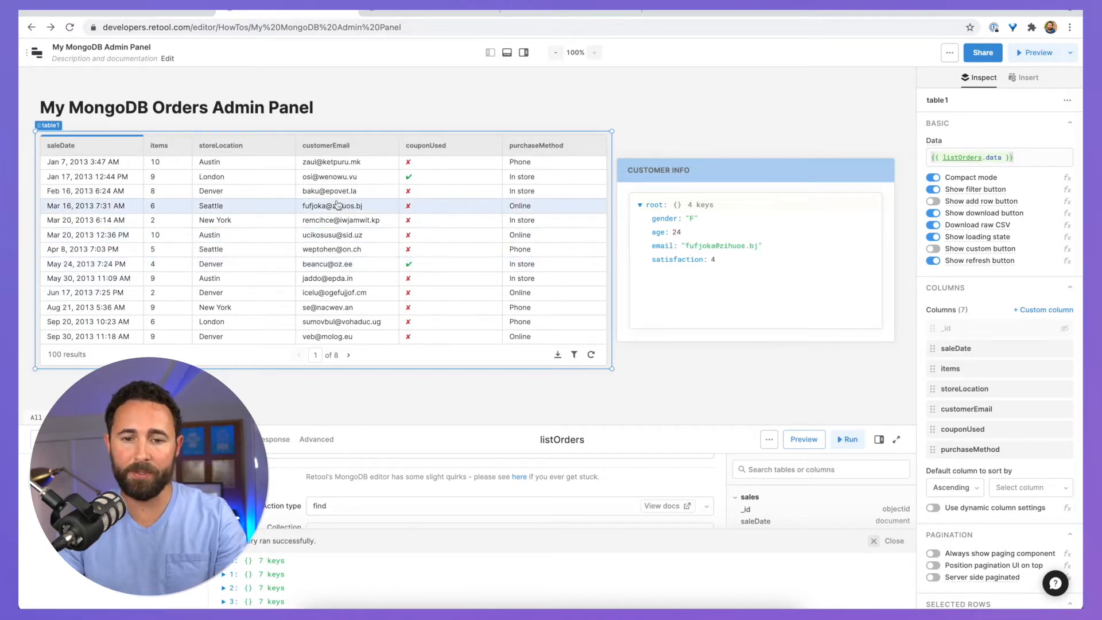
pyautogui.click(258, 248)
pyautogui.click(255, 294)
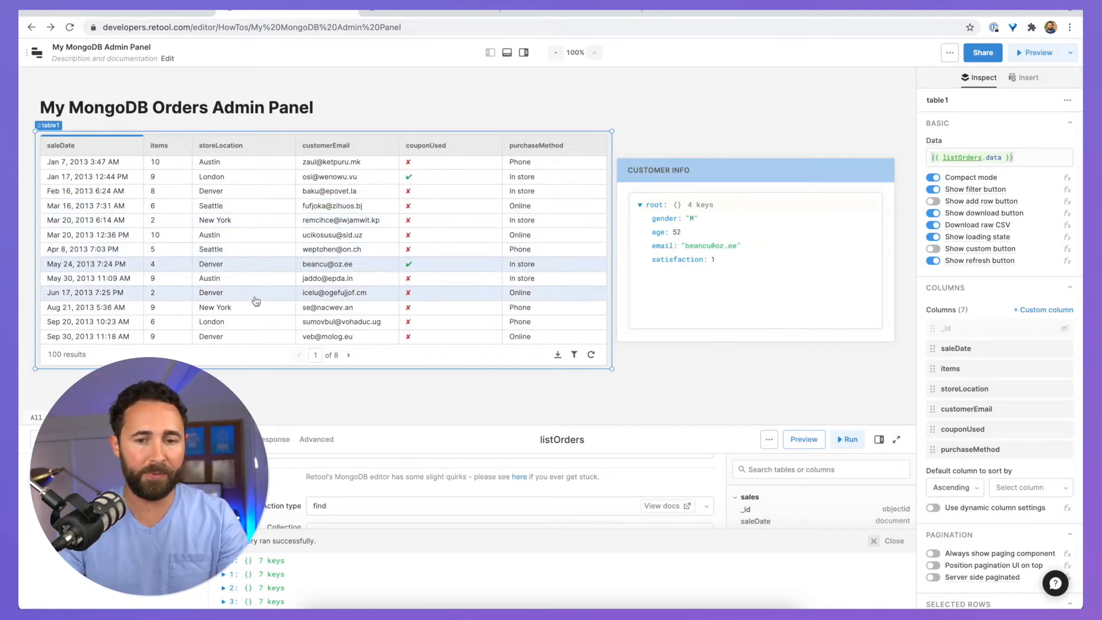
pyautogui.moveTo(637, 151); pyautogui.dragTo(637, 132)
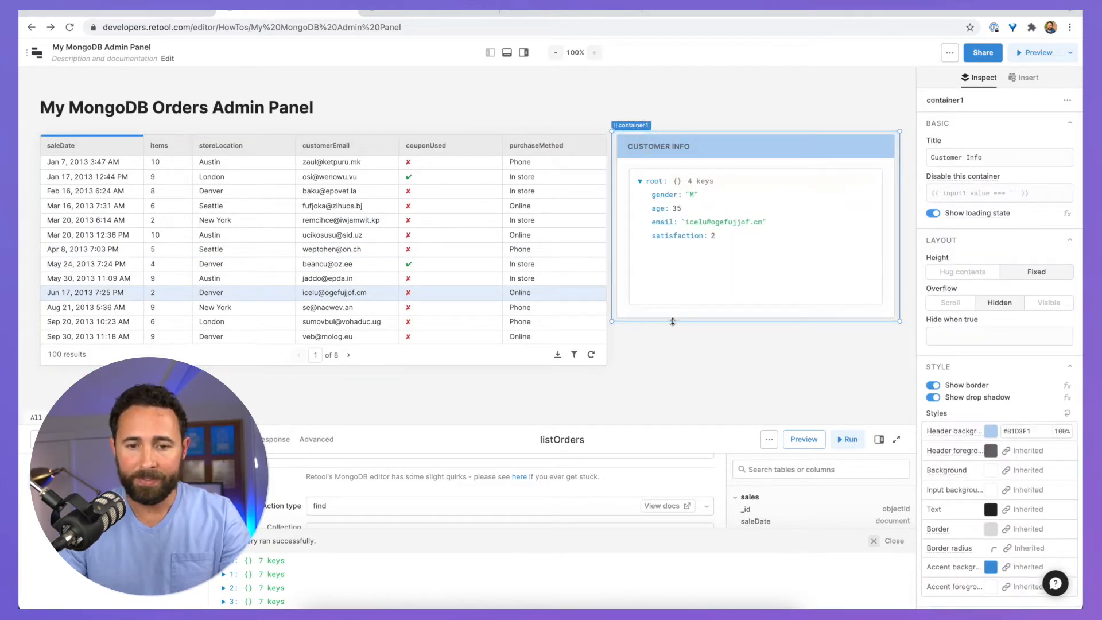
pyautogui.click(662, 341)
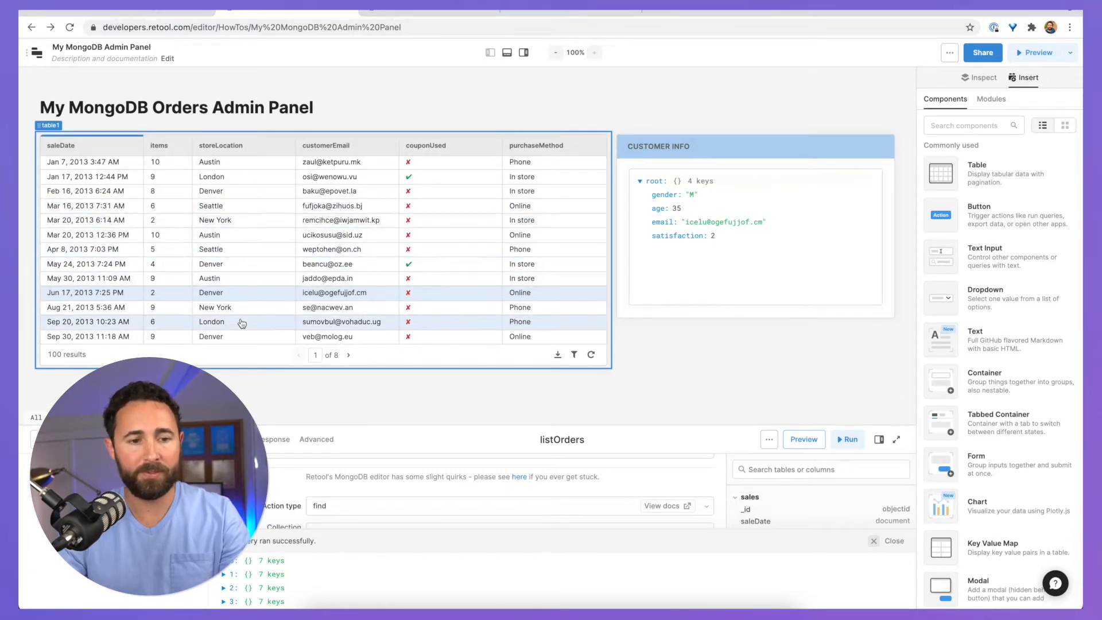
# Step: Add a second table below the orders table
pyautogui.scroll(-3, 241, 320)
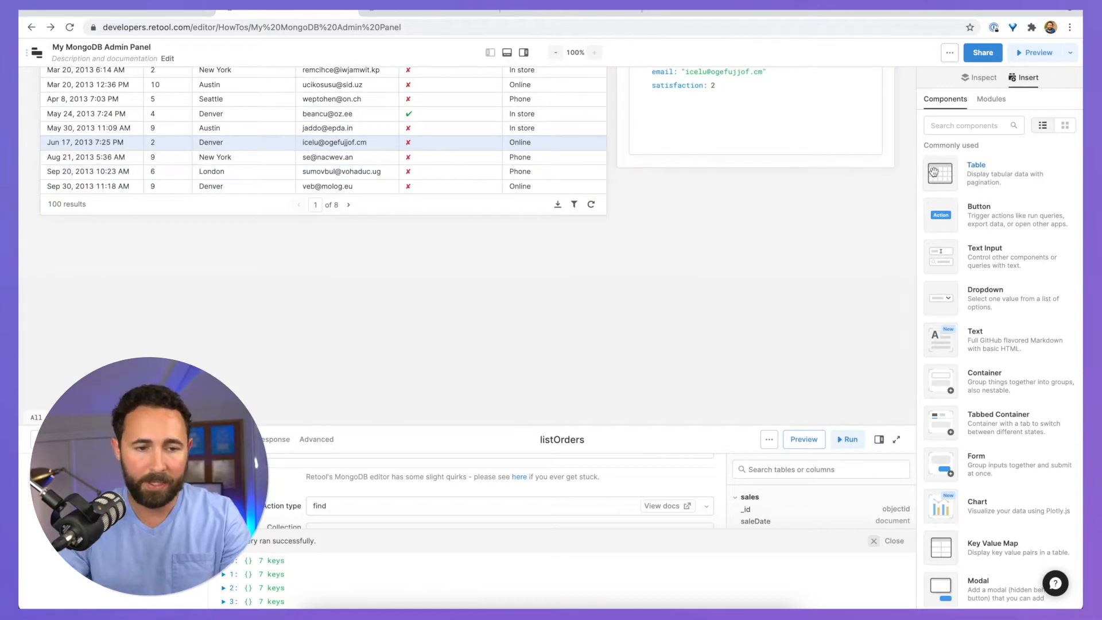
pyautogui.moveTo(940, 172); pyautogui.dragTo(42, 263)
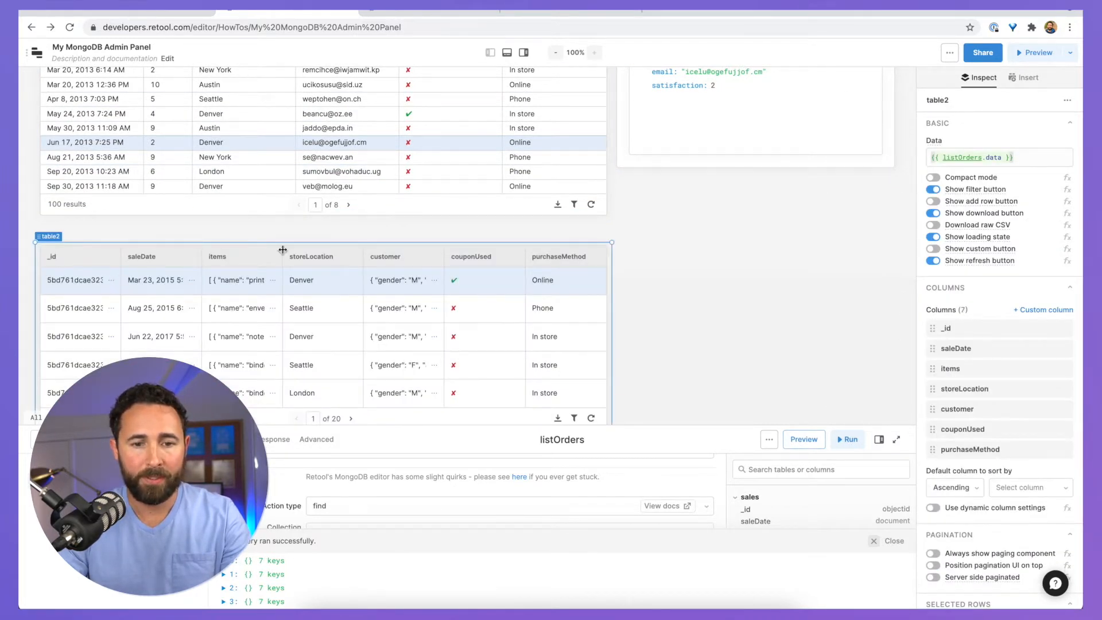
pyautogui.scroll(-2, 282, 250)
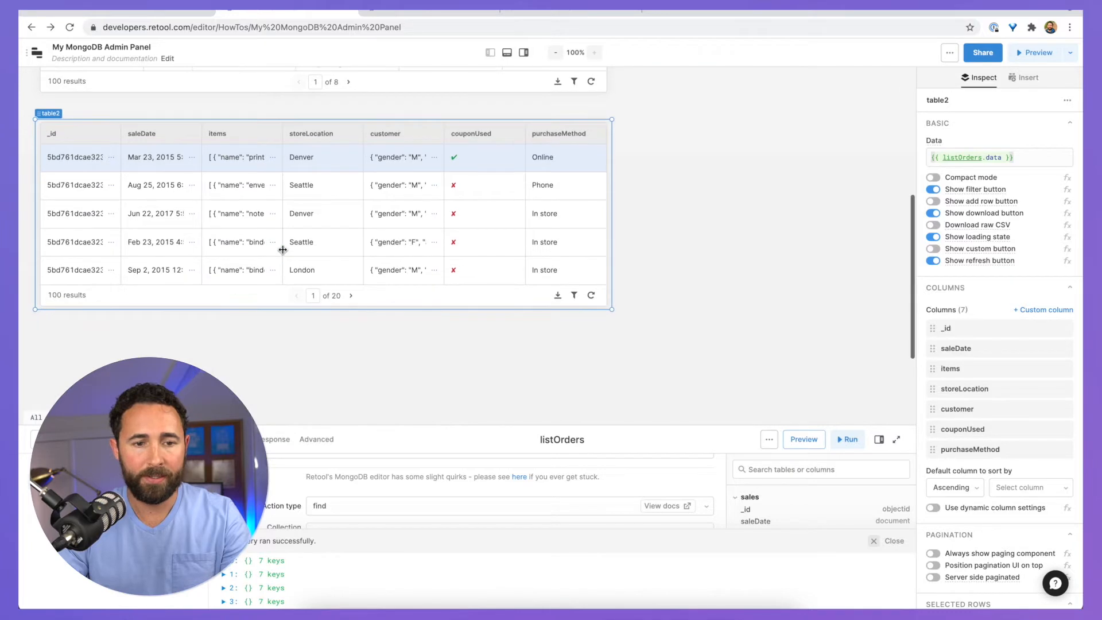
# Step: Add a new container below the tables
pyautogui.click(1024, 77)
pyautogui.click(957, 125)
pyautogui.write('conta')
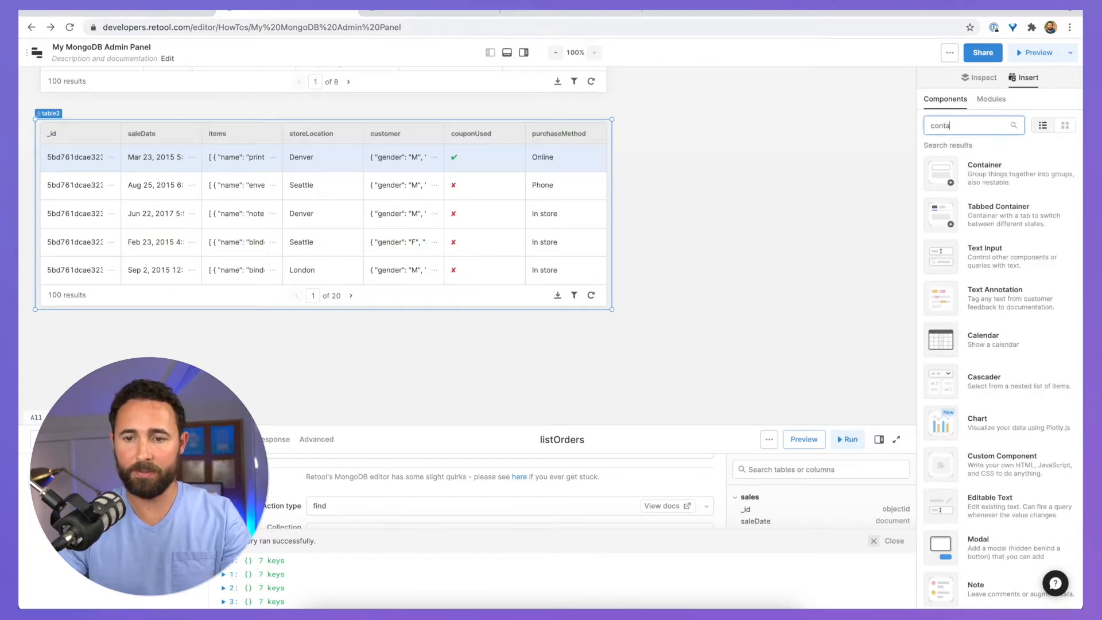
pyautogui.moveTo(975, 173); pyautogui.dragTo(67, 309)
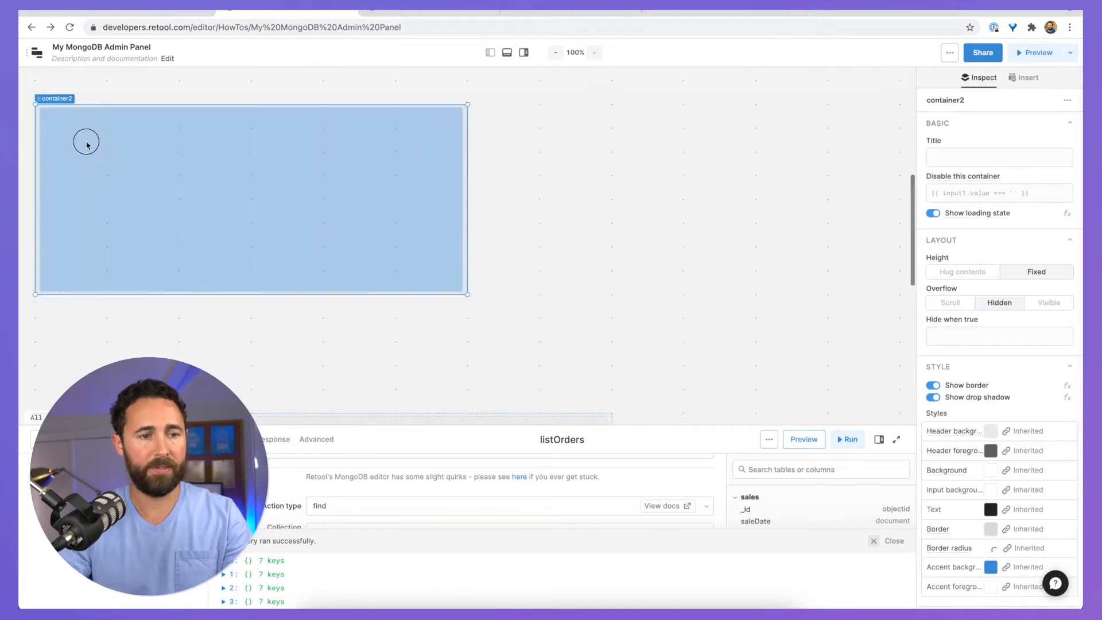
# Step: Set container2's title to 'Selected Order Items'
pyautogui.moveTo(86, 142)
pyautogui.mouseDown()
pyautogui.moveTo(90, 132)
pyautogui.moveTo(66, 132)
pyautogui.moveTo(68, 110)
pyautogui.moveTo(69, 136)
pyautogui.mouseUp()
pyautogui.scroll(1, 90, 132)
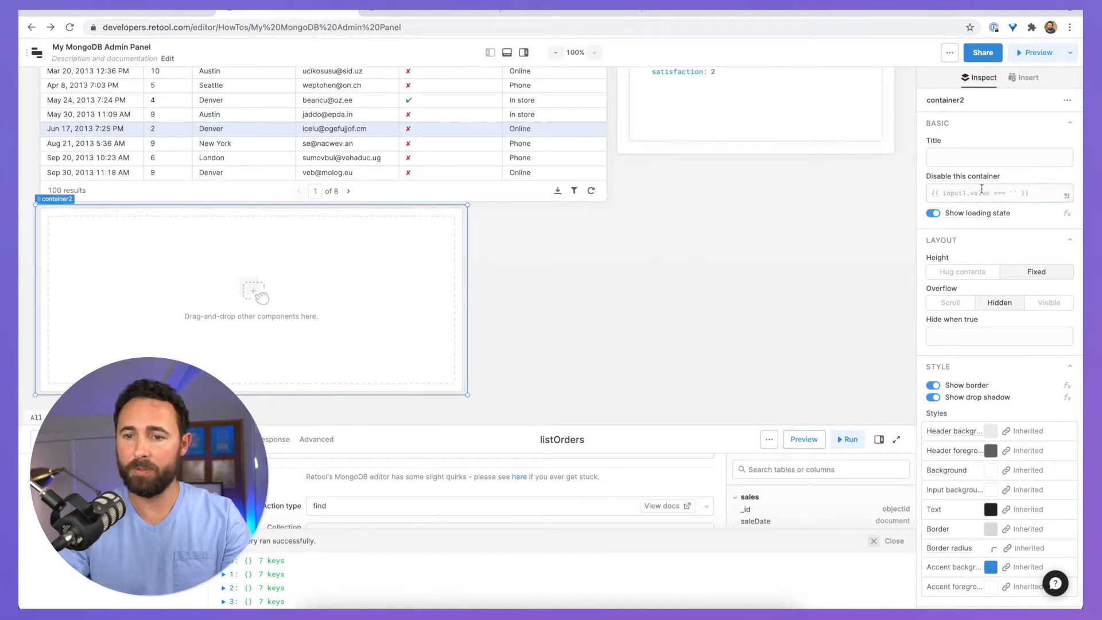
pyautogui.click(976, 158)
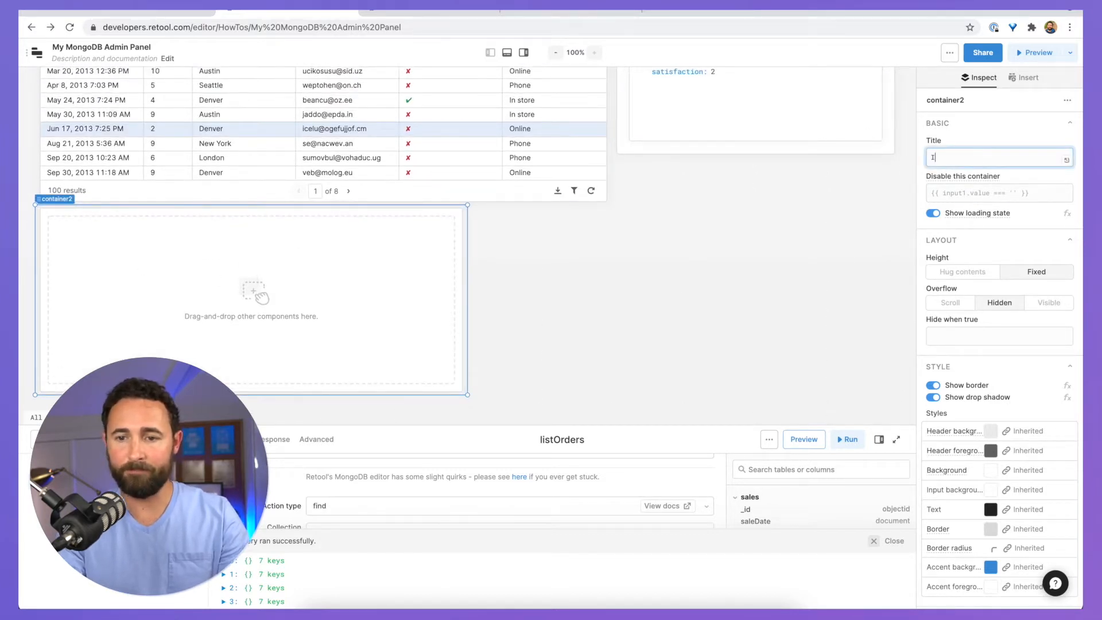
pyautogui.write('I')
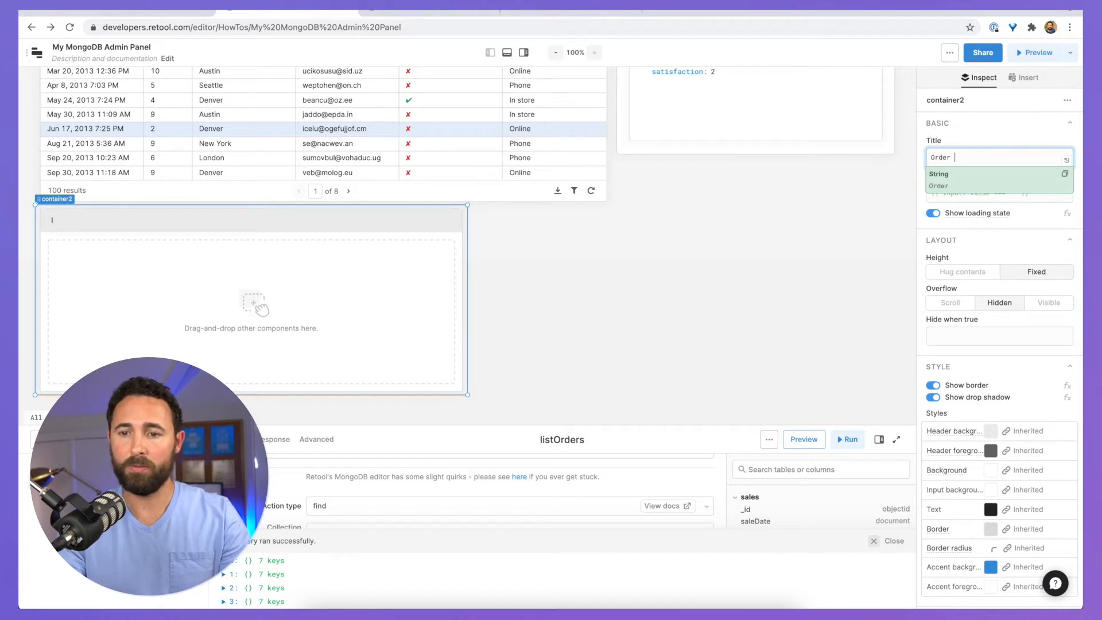
pyautogui.write('rder Items')
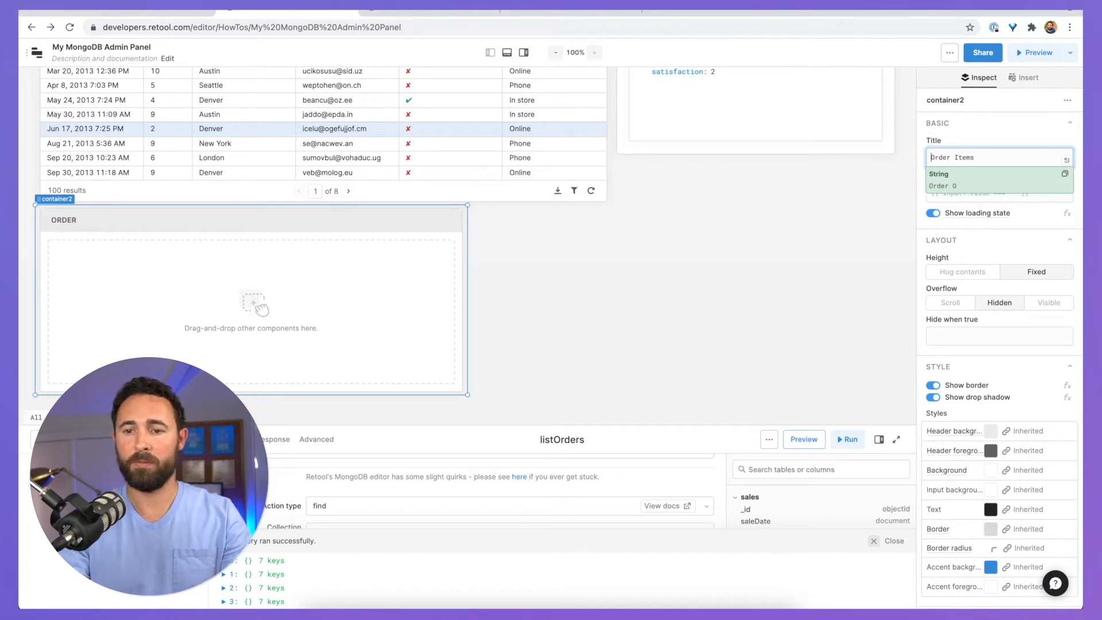
pyautogui.click(767, 235)
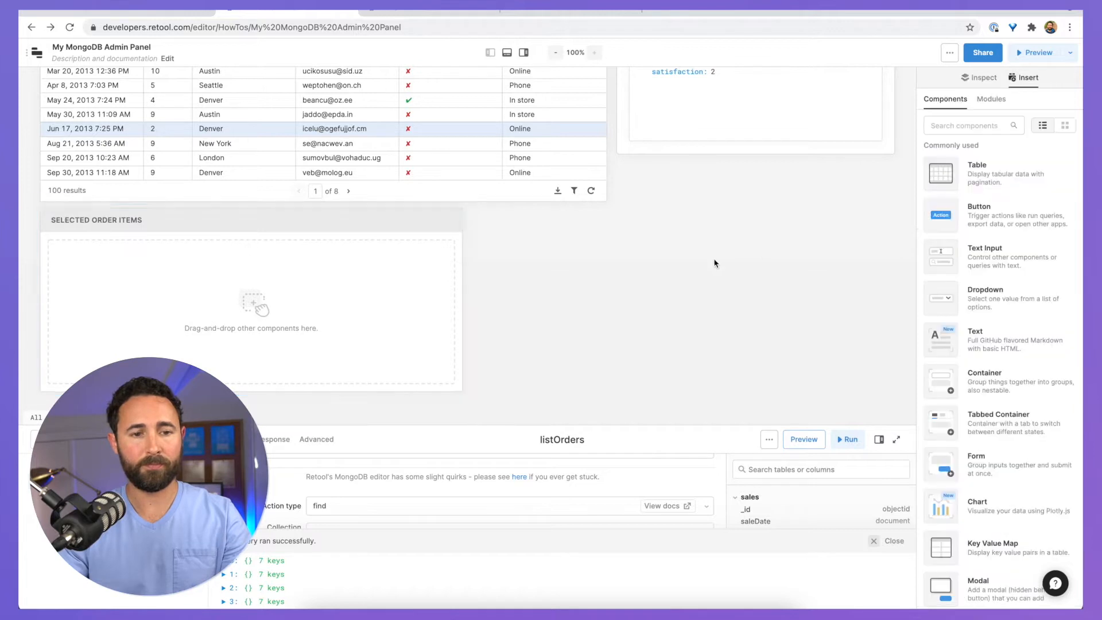
# Step: Widen container2 to full canvas width, give its header light blue #B1D3F1, and close the query panel
pyautogui.click(415, 233)
pyautogui.moveTo(466, 256); pyautogui.dragTo(902, 253)
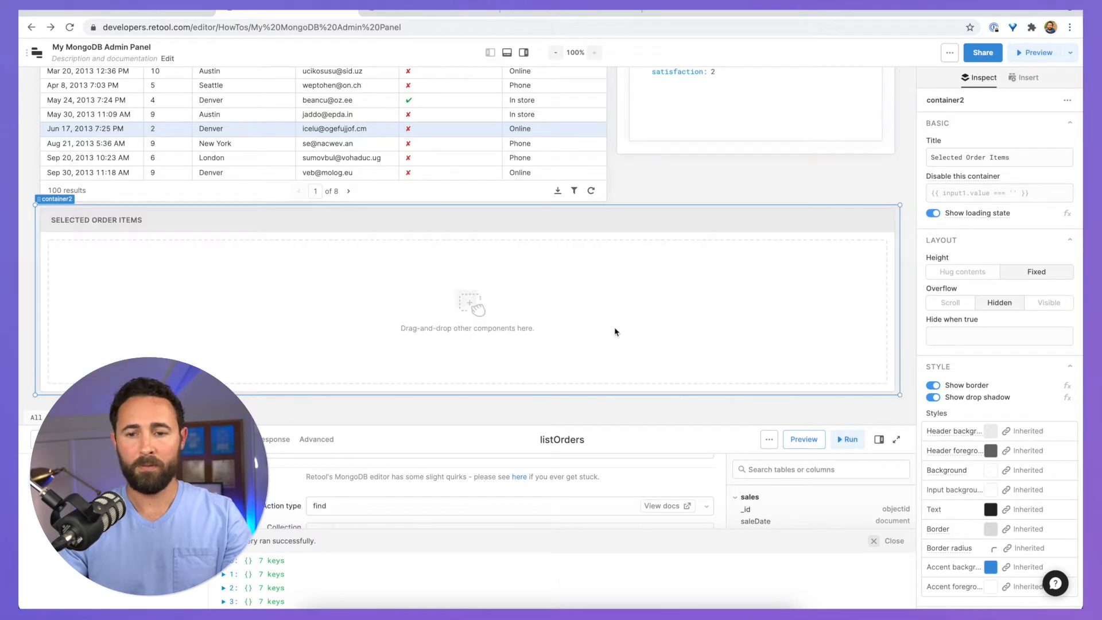
pyautogui.click(998, 431)
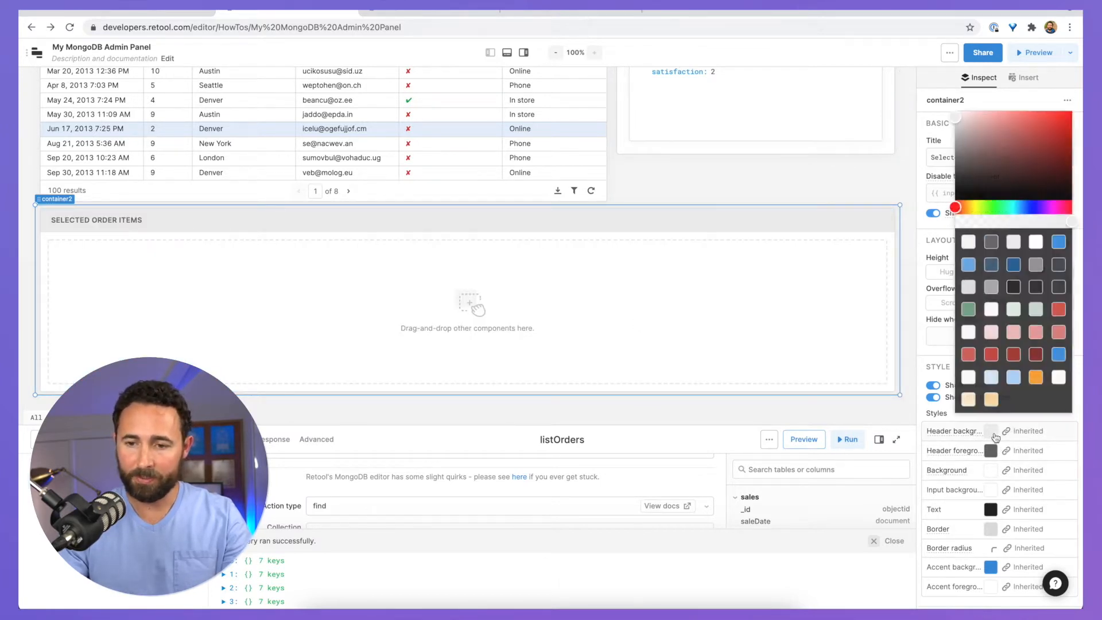
pyautogui.click(1011, 380)
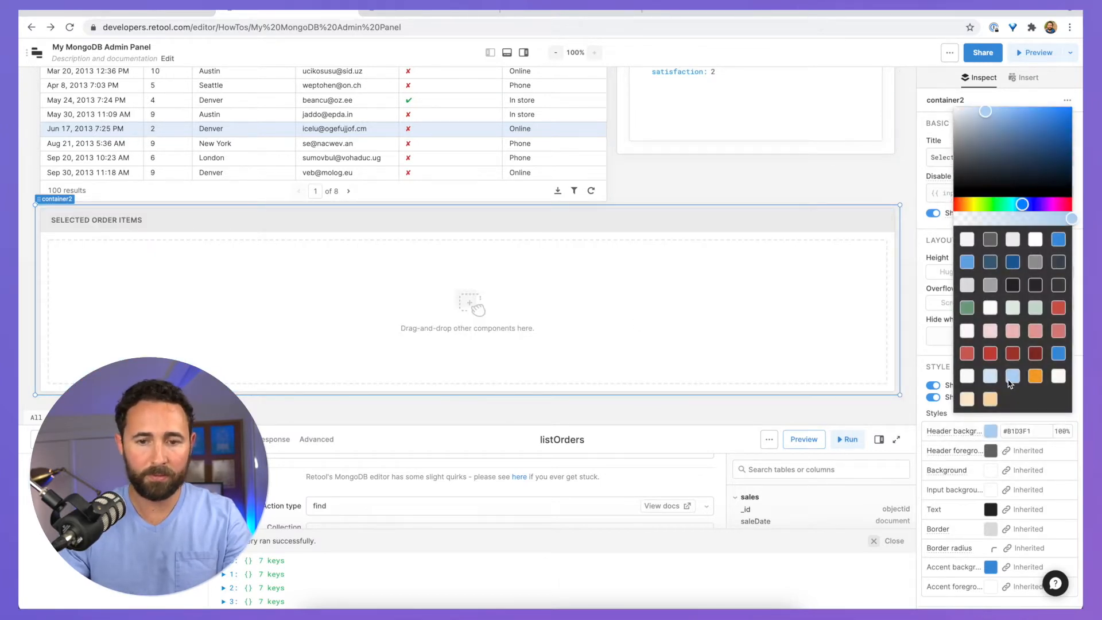
pyautogui.click(803, 190)
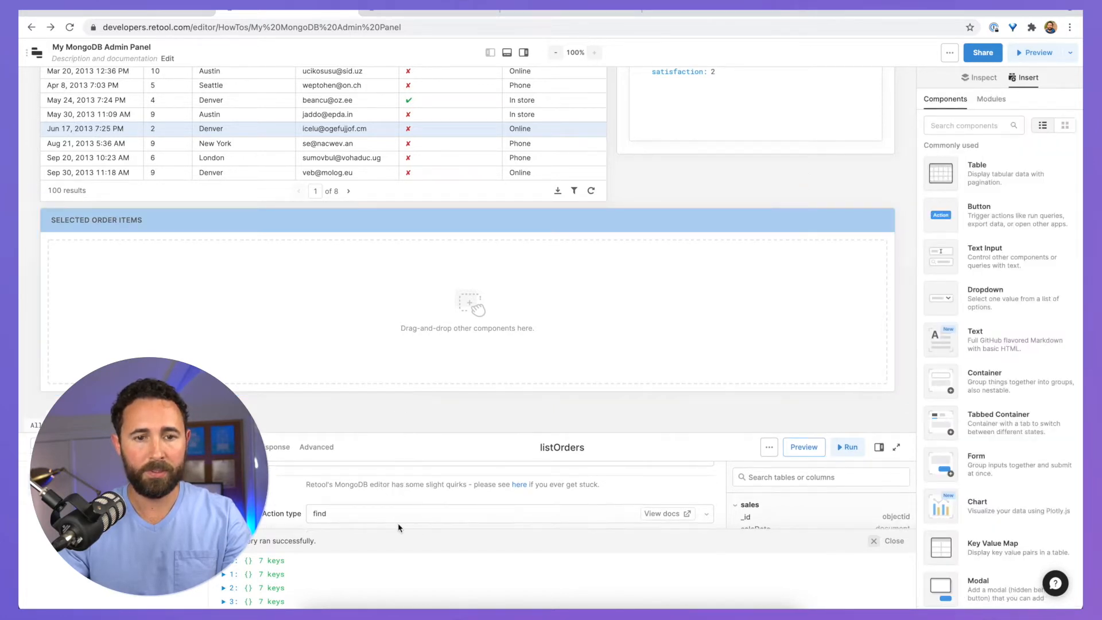
pyautogui.click(507, 52)
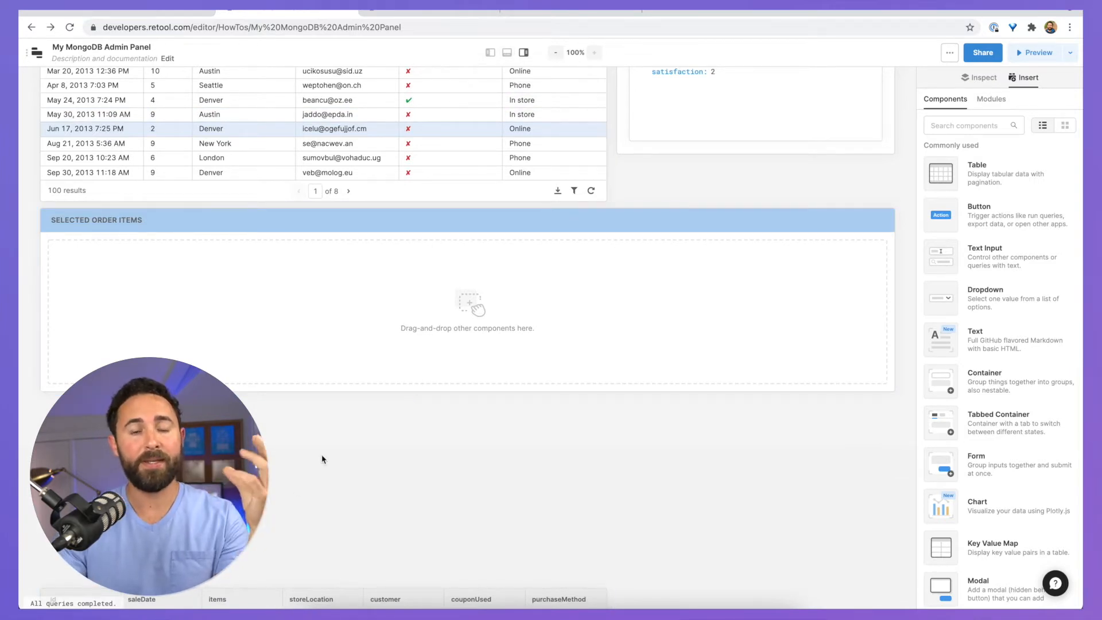
# Step: Drag the Selected Order Items container's bottom edge down to make it taller
pyautogui.scroll(5, 296, 508)
pyautogui.scroll(1, 293, 508)
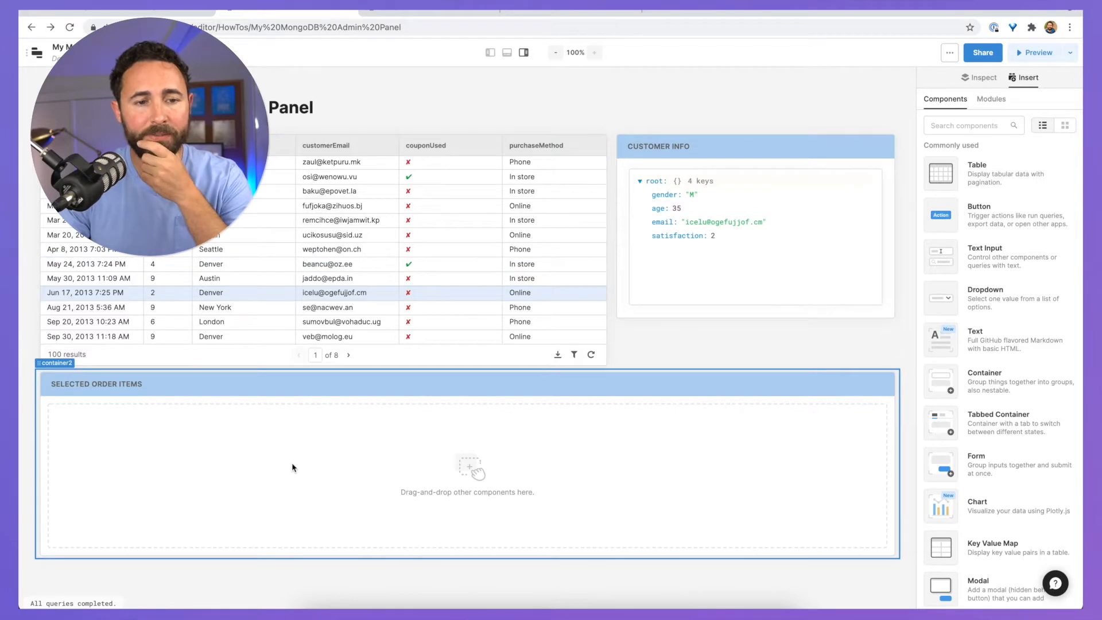
pyautogui.scroll(-2, 293, 467)
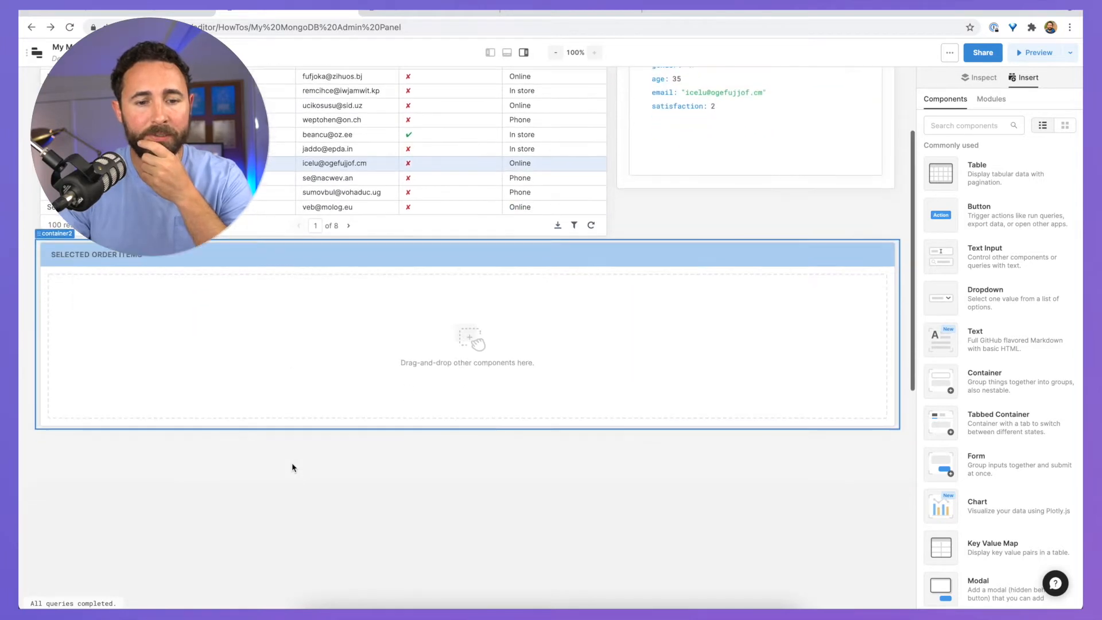
pyautogui.click(303, 429)
pyautogui.moveTo(302, 429); pyautogui.dragTo(303, 470)
# Step: Move table2 inside the Selected Order Items container
pyautogui.scroll(-4, 206, 553)
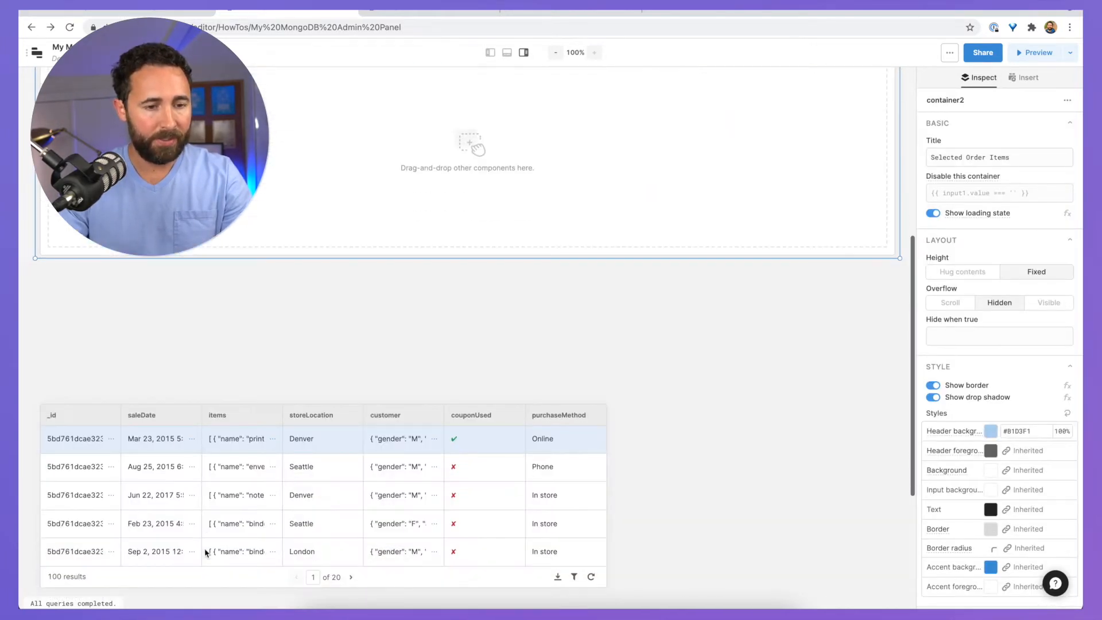
pyautogui.scroll(2, 129, 402)
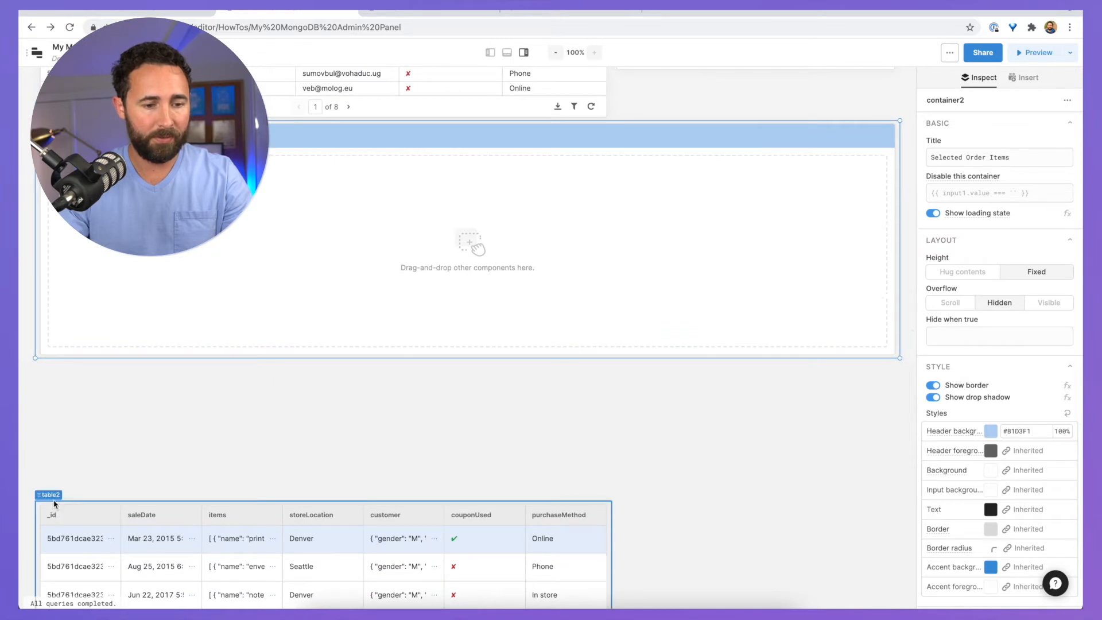
pyautogui.moveTo(81, 368); pyautogui.dragTo(98, 194)
pyautogui.moveTo(66, 231); pyautogui.dragTo(66, 218)
pyautogui.scroll(3, 91, 433)
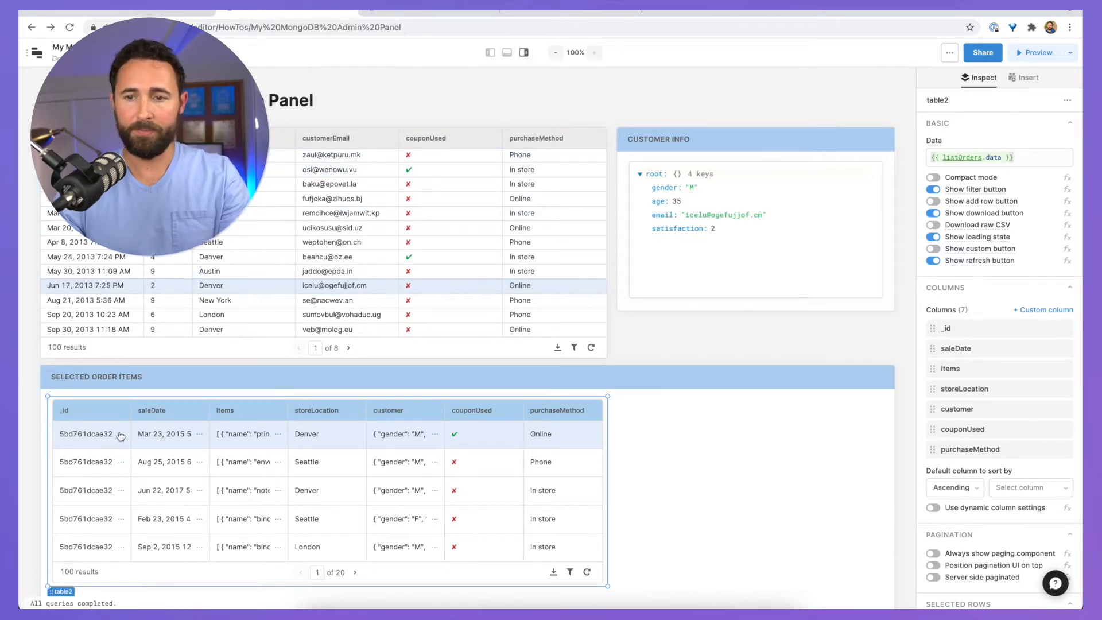
# Step: Set table2's Data to {{ table1.selectedRow.data.items }} to list the selected order's items
pyautogui.click(989, 158)
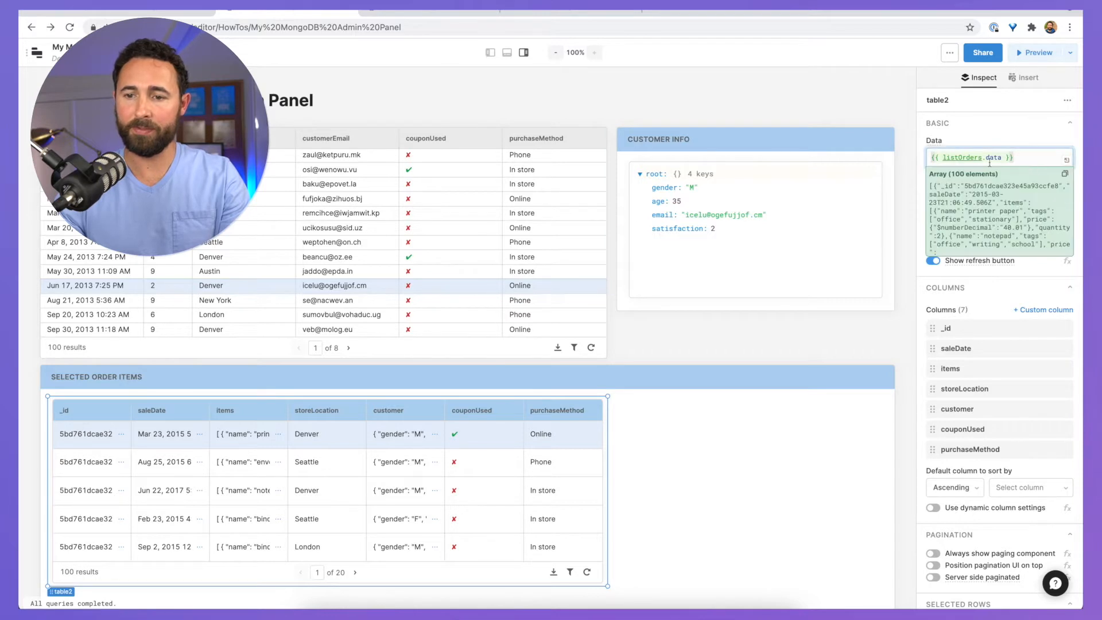
pyautogui.moveTo(1005, 157); pyautogui.dragTo(942, 157)
pyautogui.write('tab')
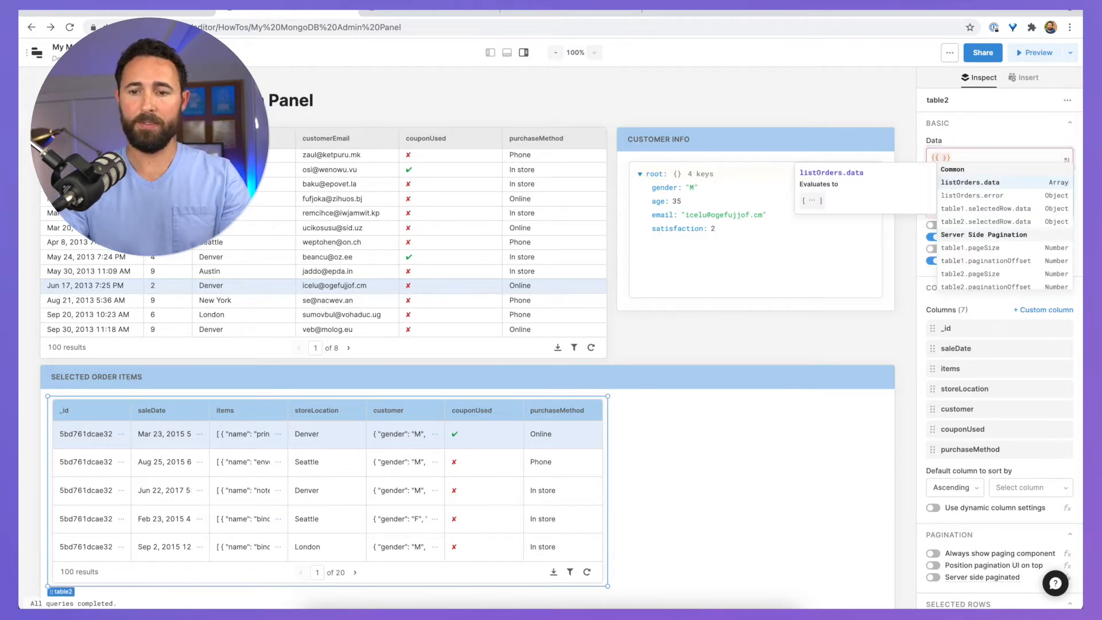
pyautogui.write('le1.selectedRow.data.')
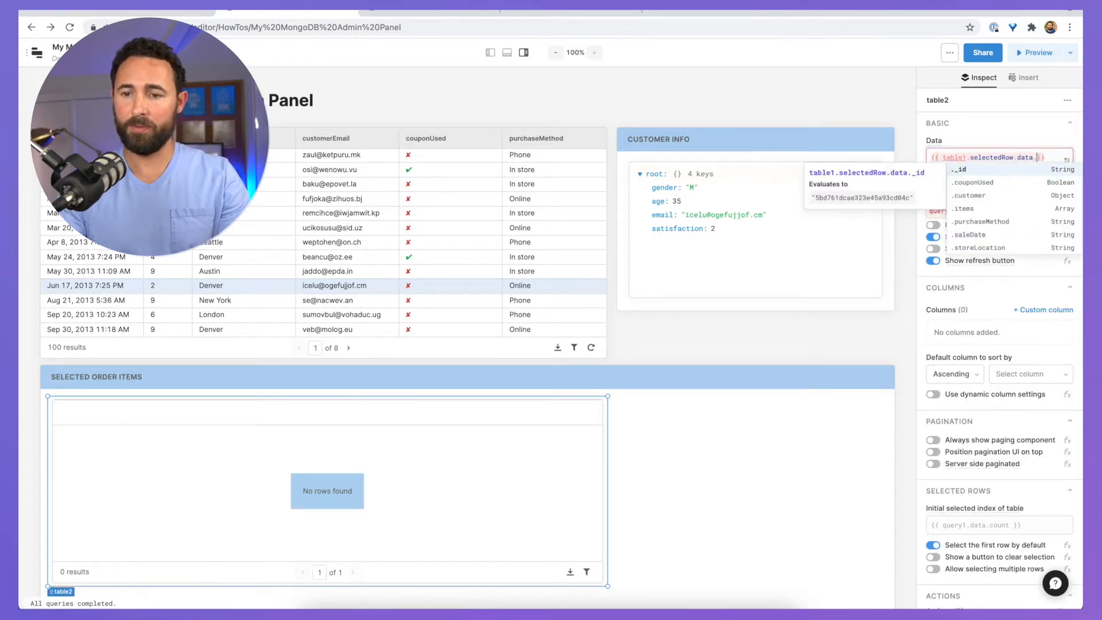
pyautogui.press('Down')
pyautogui.press('Down')
pyautogui.press('Down')
pyautogui.press('Return')
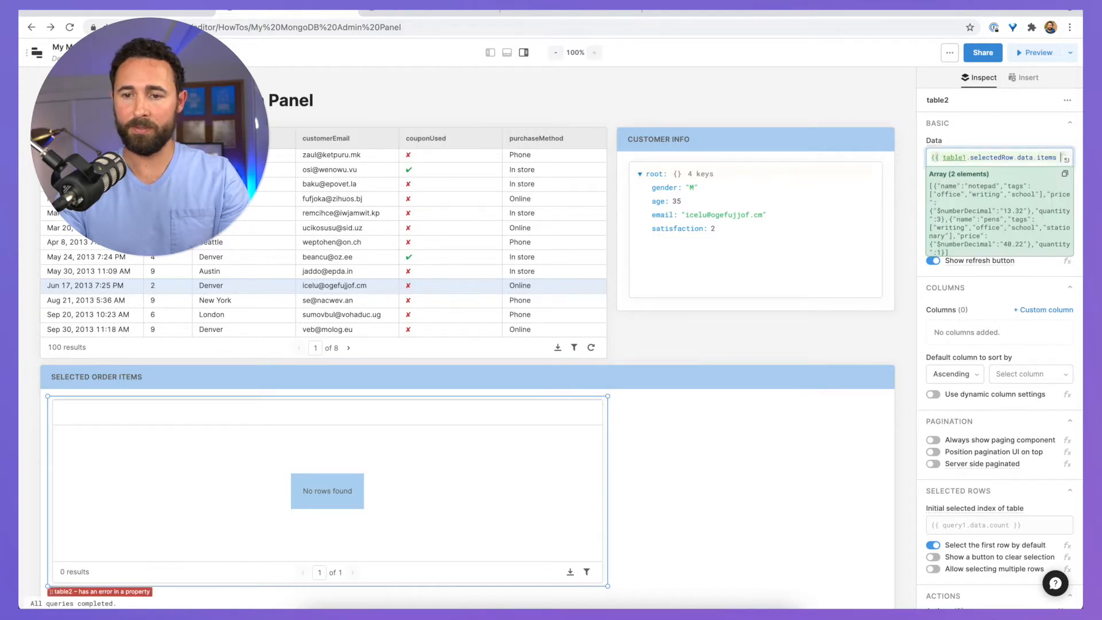
pyautogui.click(664, 455)
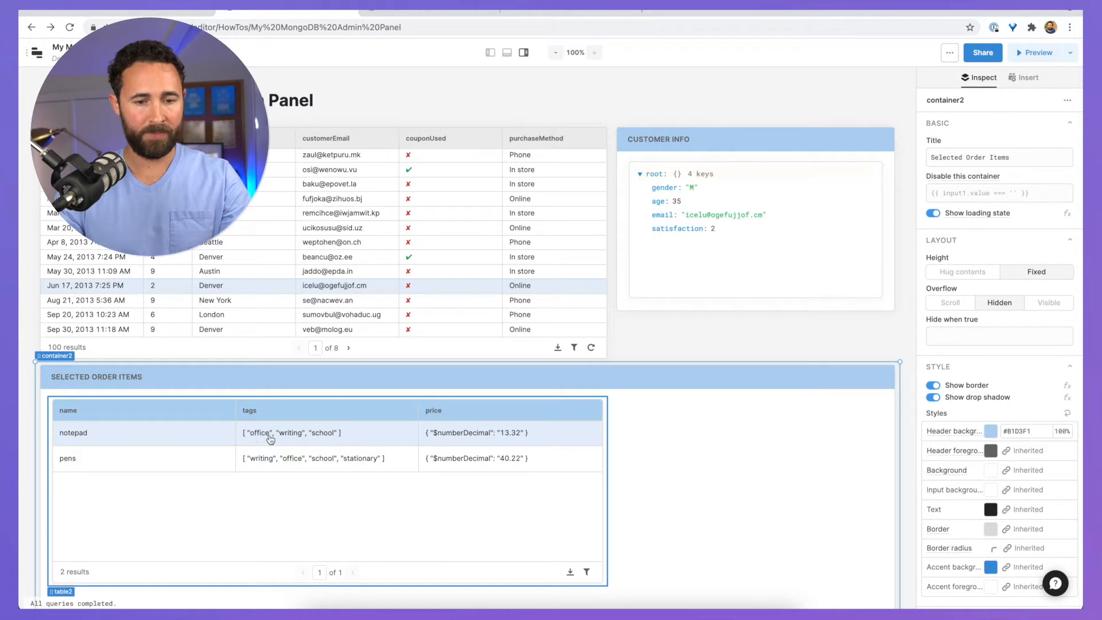
# Step: Set table2's price column mapper to {{self.$numberDecimal}} and its column type to USD (dollars)
pyautogui.click(443, 416)
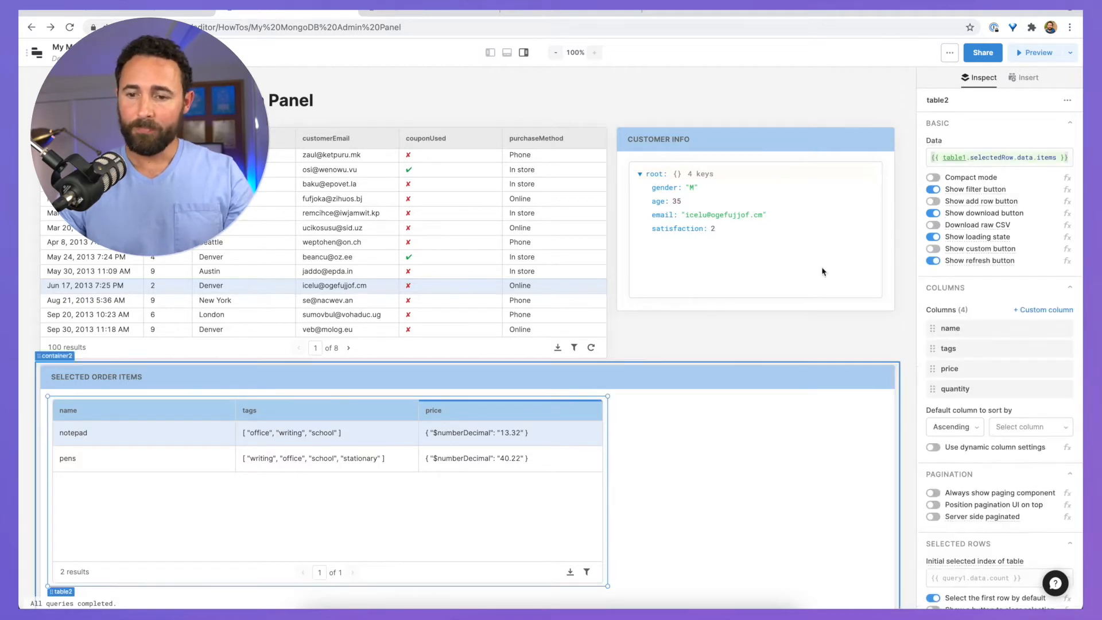
pyautogui.click(957, 373)
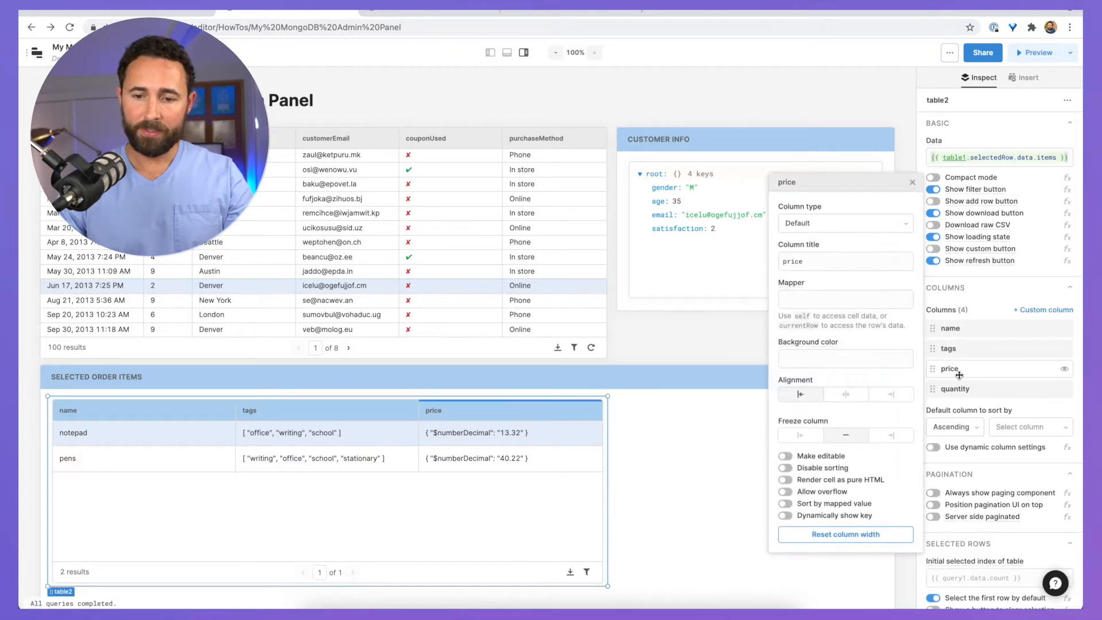
pyautogui.click(813, 299)
pyautogui.write('{{self.')
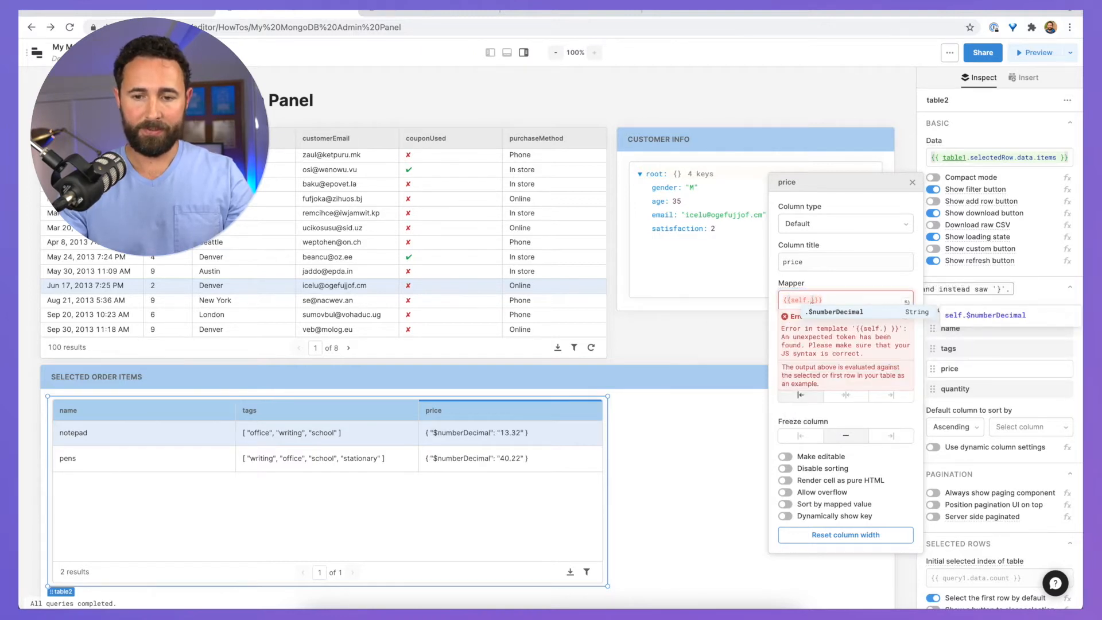
pyautogui.press('Tab')
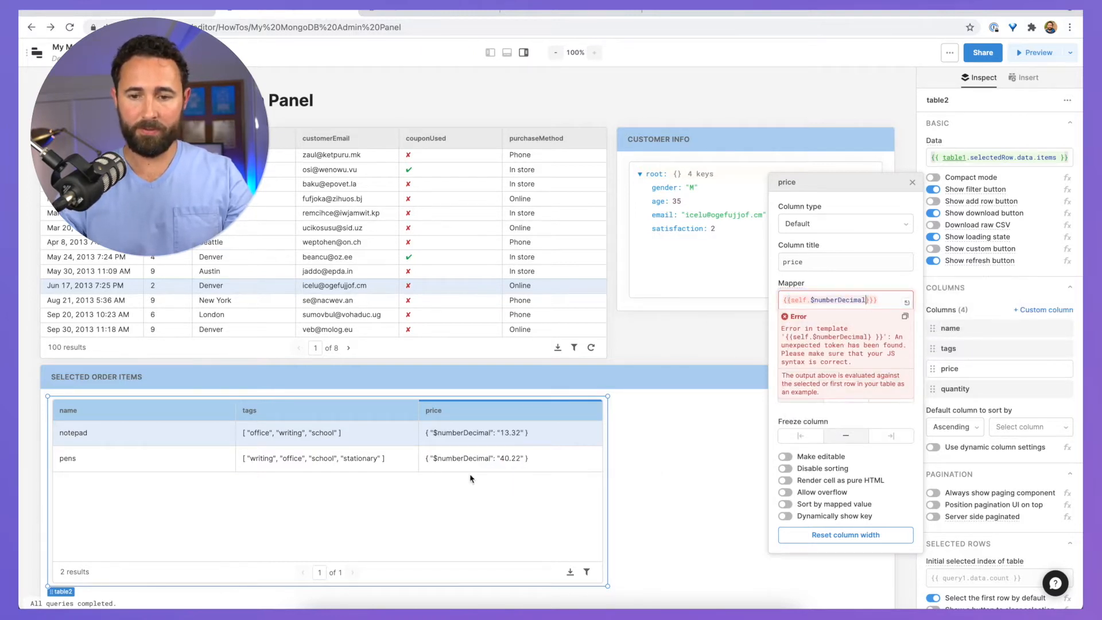
pyautogui.click(880, 303)
pyautogui.press('BackSpace')
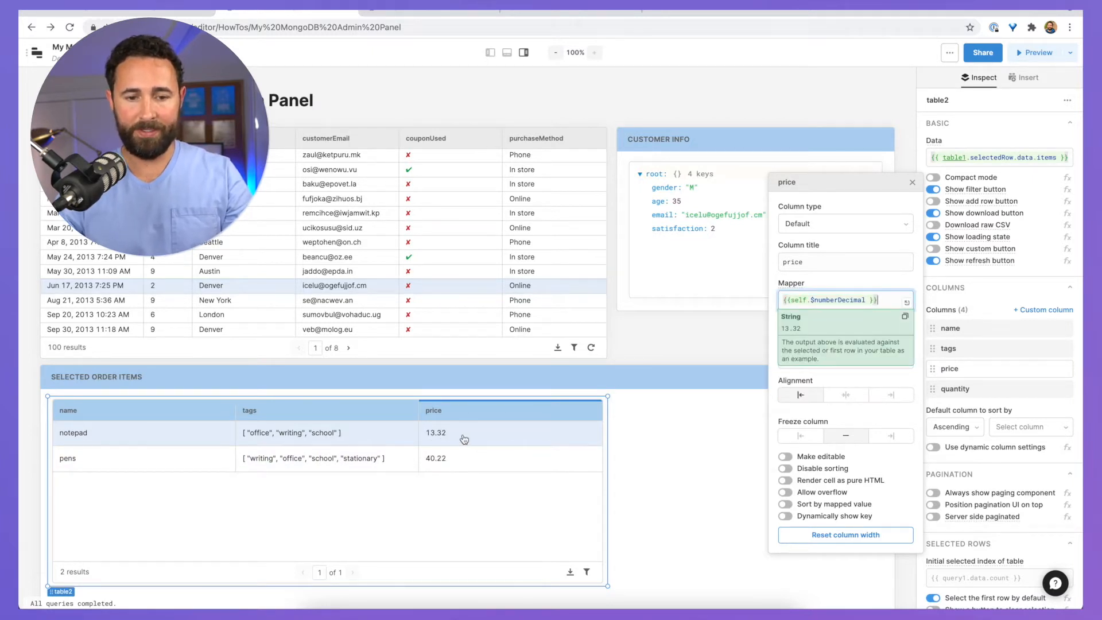
pyautogui.click(819, 222)
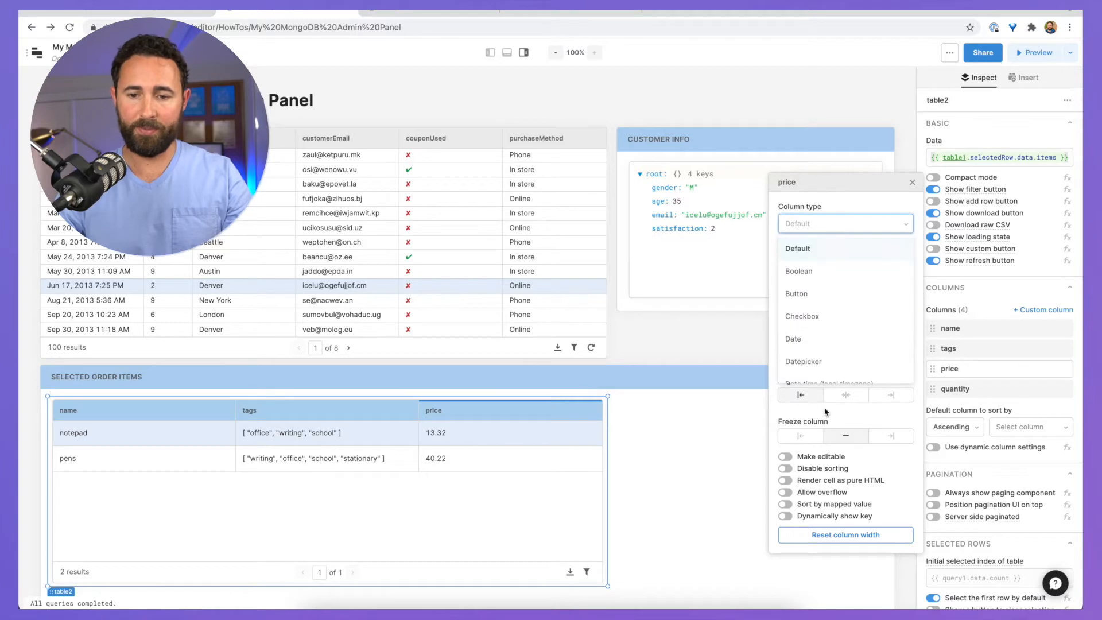
pyautogui.scroll(-5, 821, 322)
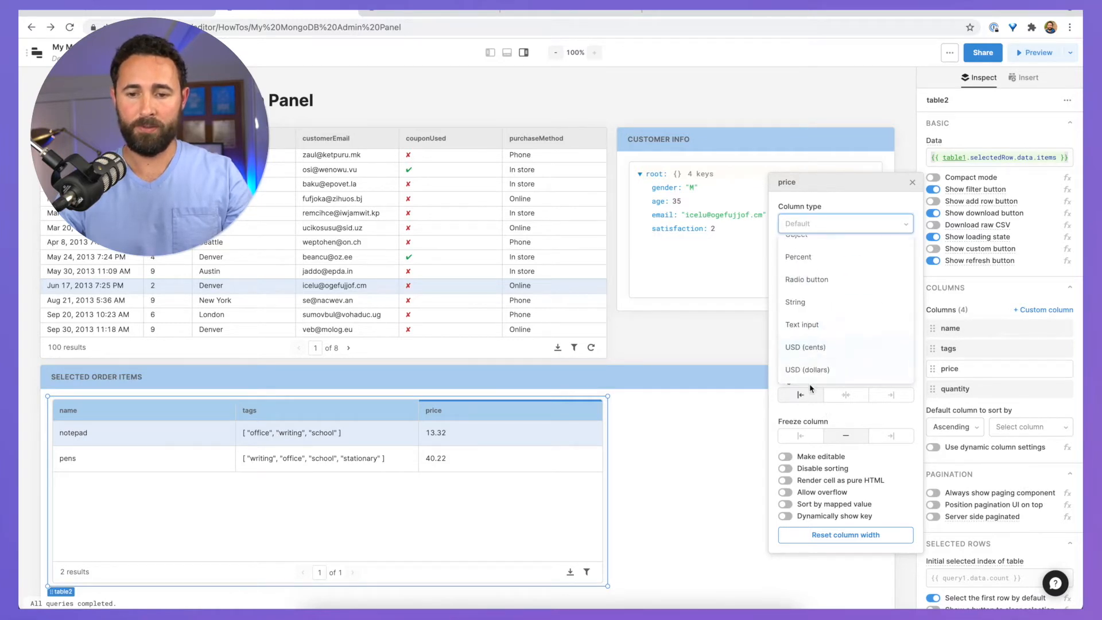
pyautogui.click(815, 371)
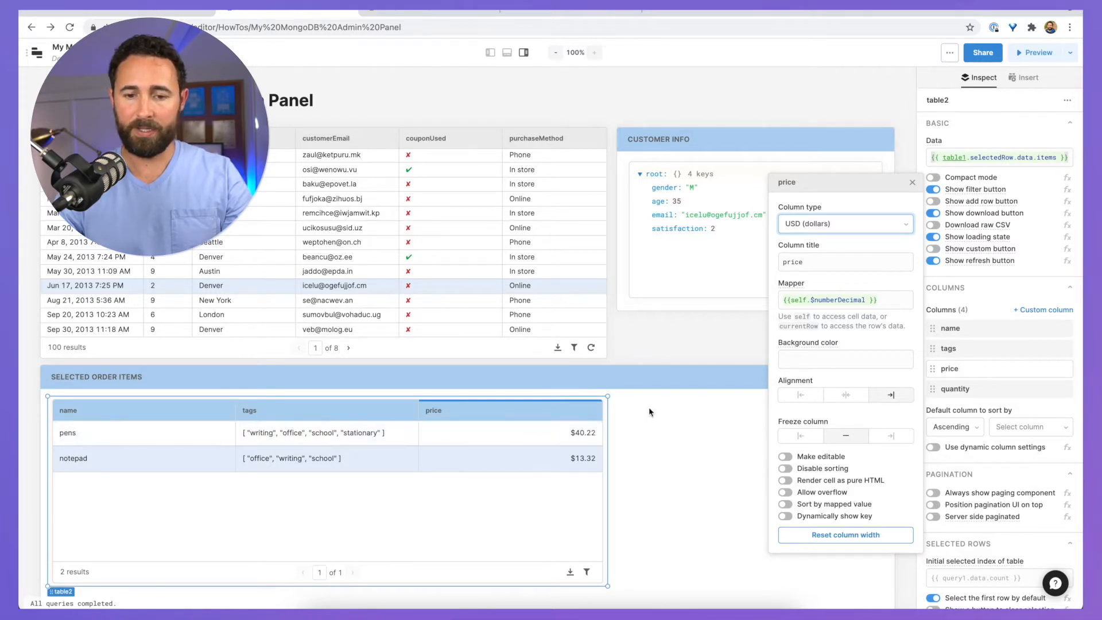
pyautogui.click(689, 420)
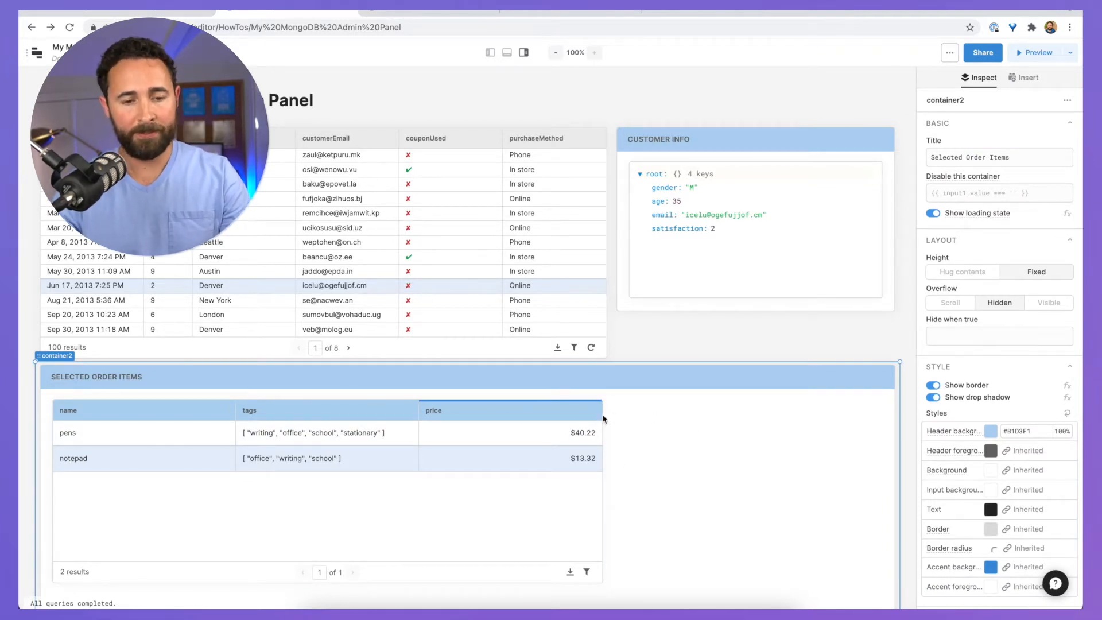
# Step: Remove the tags column from the order items table
pyautogui.click(108, 534)
pyautogui.click(950, 348)
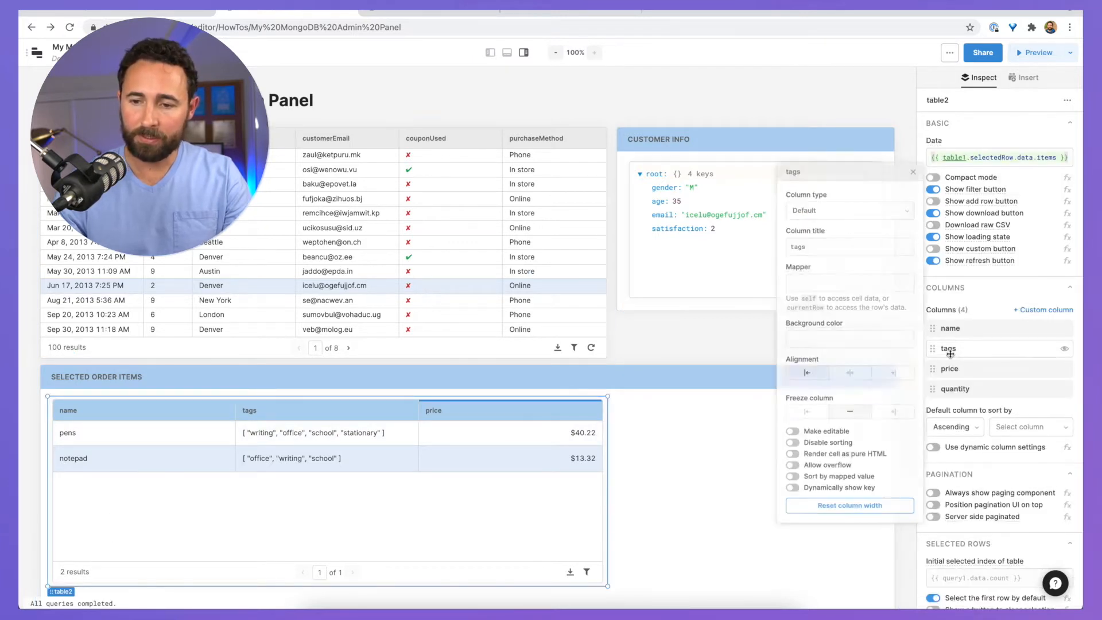
pyautogui.click(1070, 349)
pyautogui.click(685, 454)
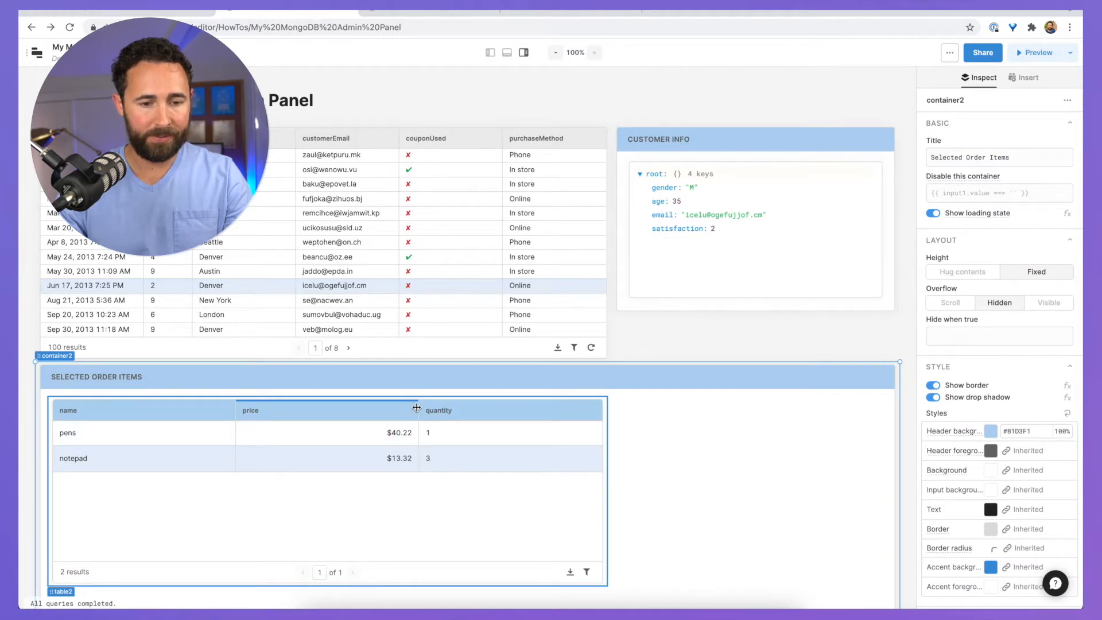
# Step: Resize the price and name columns and sort the order items by name
pyautogui.moveTo(417, 408); pyautogui.dragTo(340, 410)
pyautogui.moveTo(272, 410); pyautogui.dragTo(209, 409)
pyautogui.moveTo(314, 410); pyautogui.dragTo(350, 411)
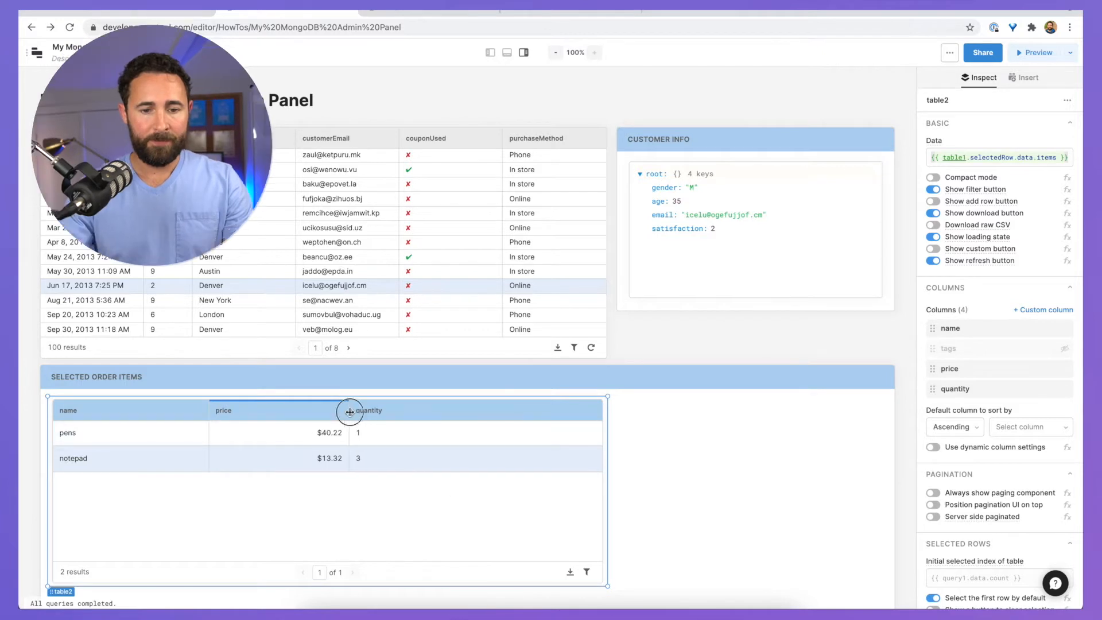
pyautogui.click(630, 408)
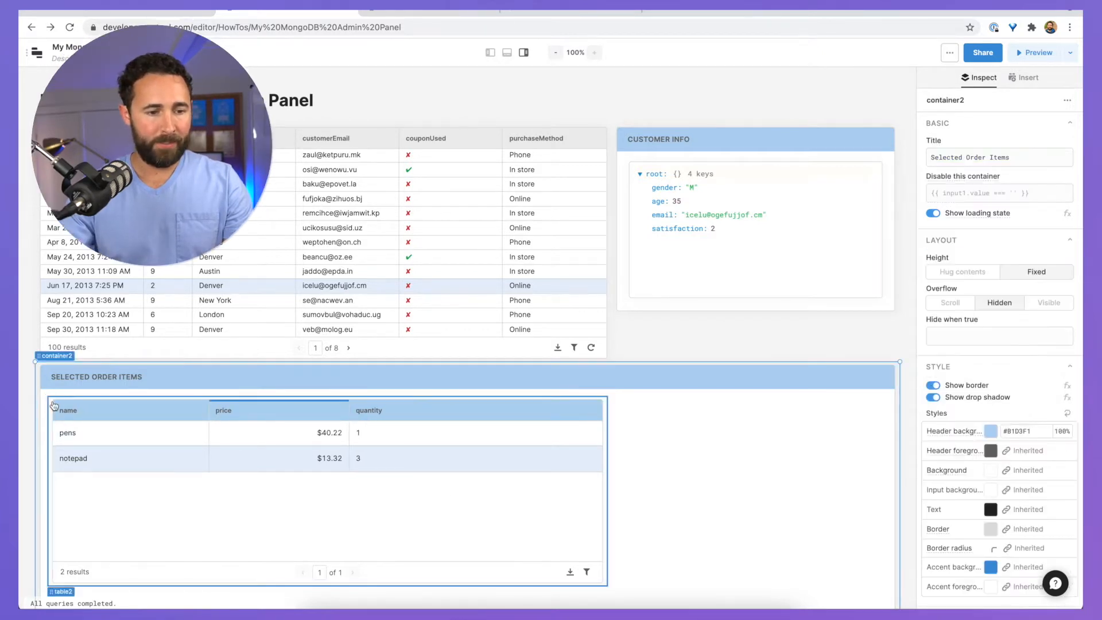
pyautogui.click(53, 406)
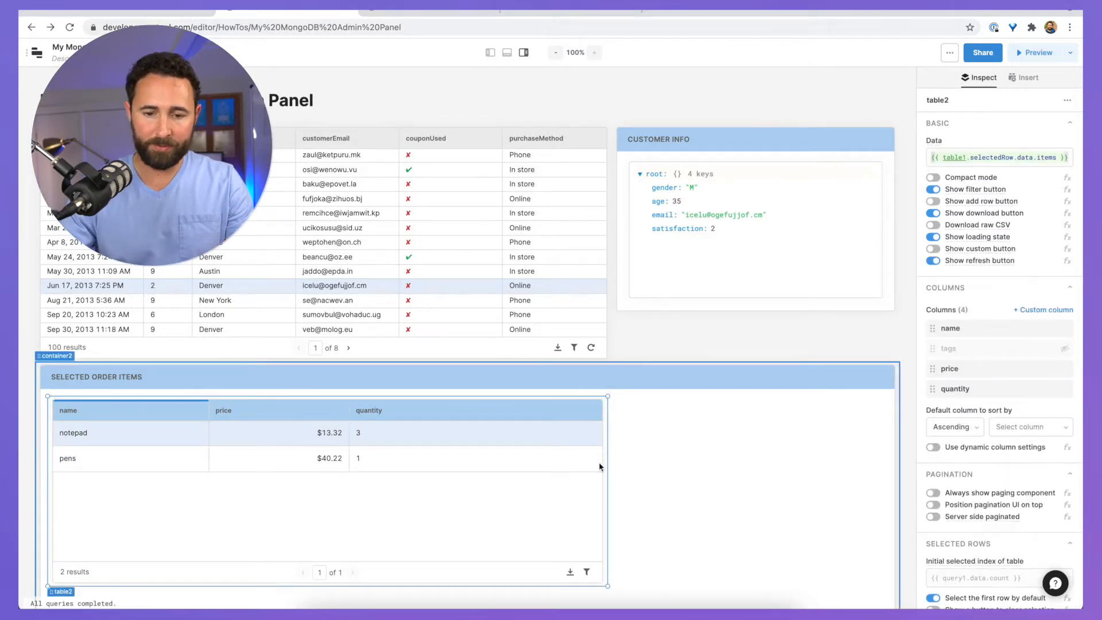
# Step: Set table2's header background colour to #F5F5F5
pyautogui.scroll(-10, 1009, 443)
pyautogui.click(998, 415)
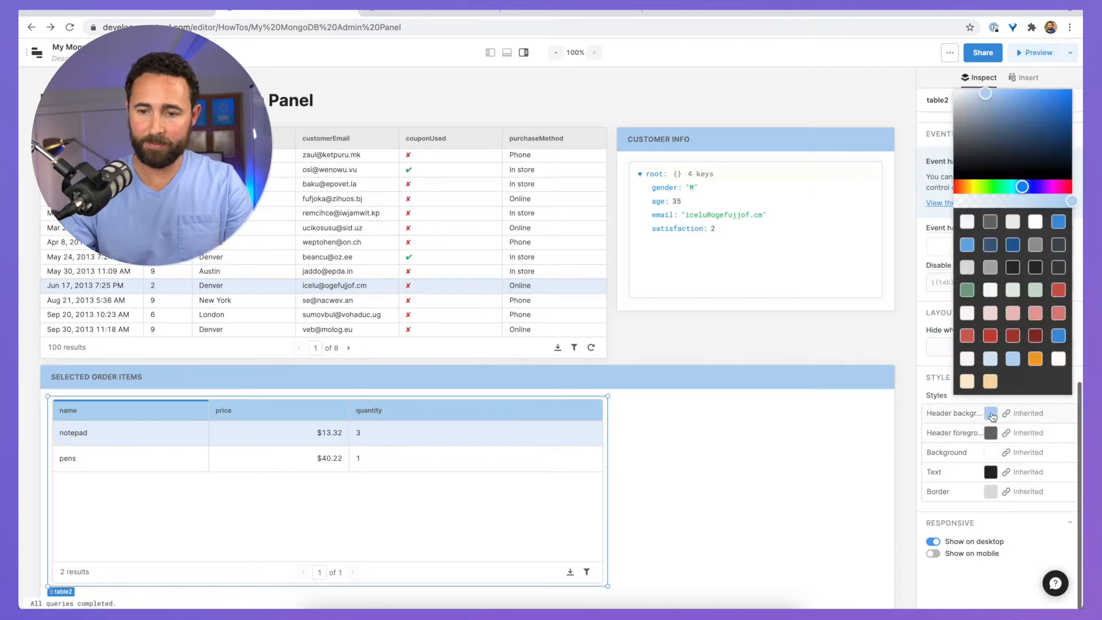
pyautogui.click(967, 222)
pyautogui.click(808, 439)
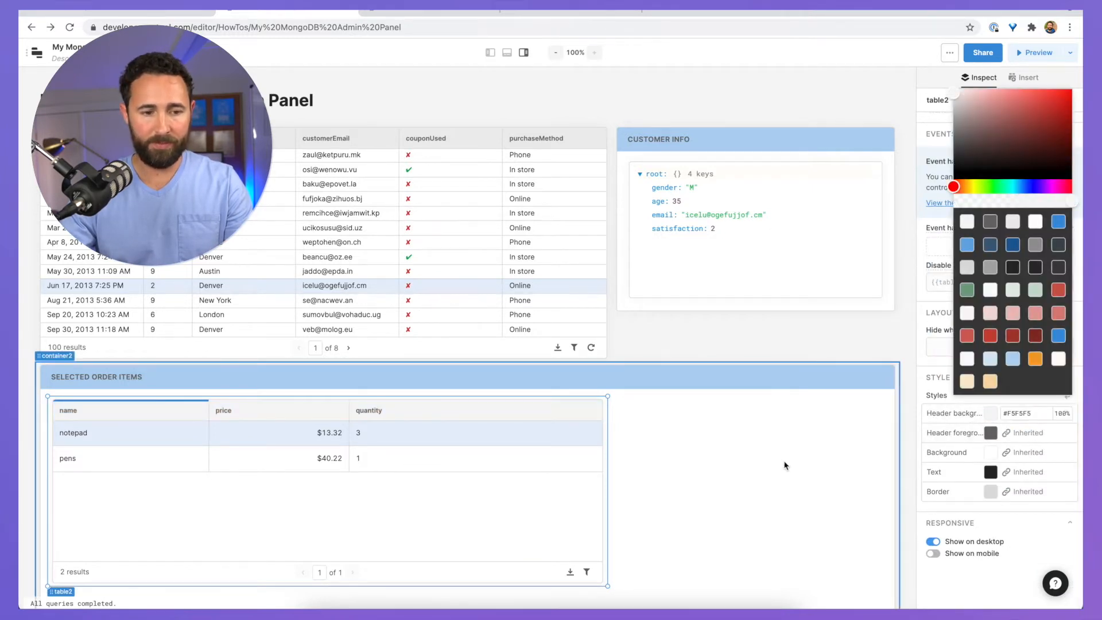
pyautogui.click(1023, 77)
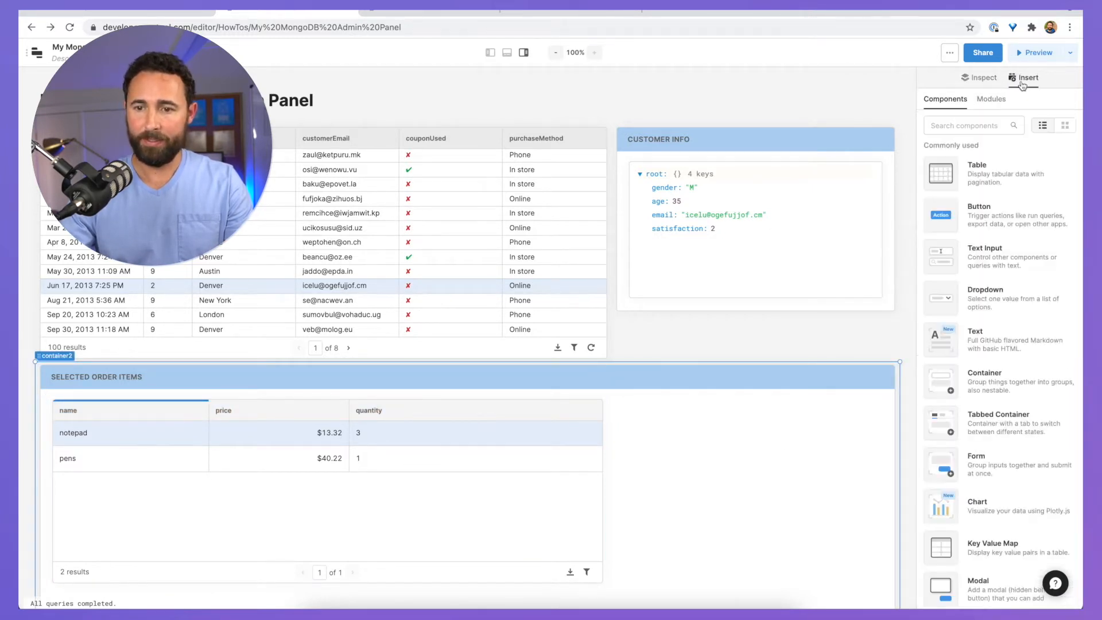
# Step: Place a new Text component beside the order items table in the container
pyautogui.write('r')
pyautogui.press('BackSpace')
pyautogui.write('te')
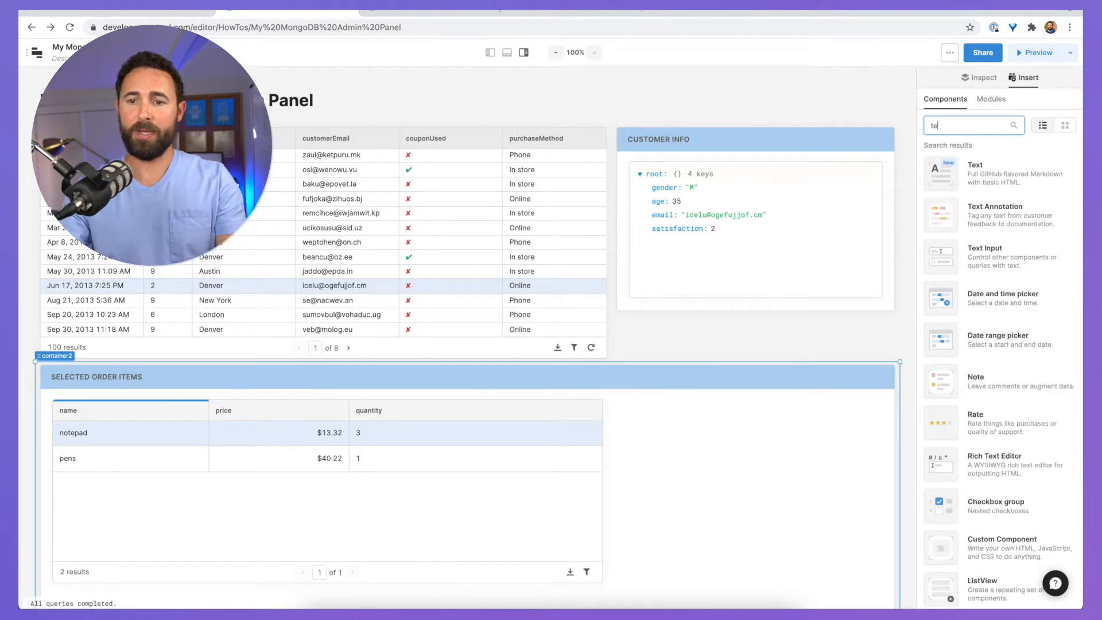
pyautogui.click(641, 402)
pyautogui.moveTo(641, 402); pyautogui.dragTo(630, 432)
# Step: Change the text's value to '#### Order item tags' so it renders as a heading
pyautogui.click(955, 172)
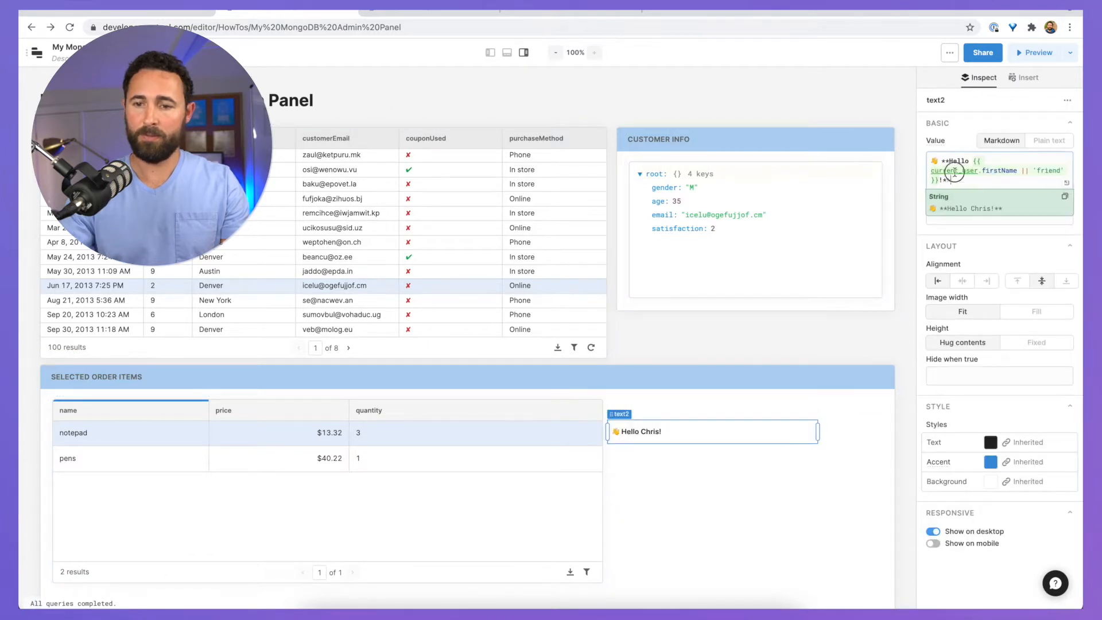
pyautogui.press('super+a')
pyautogui.write('I')
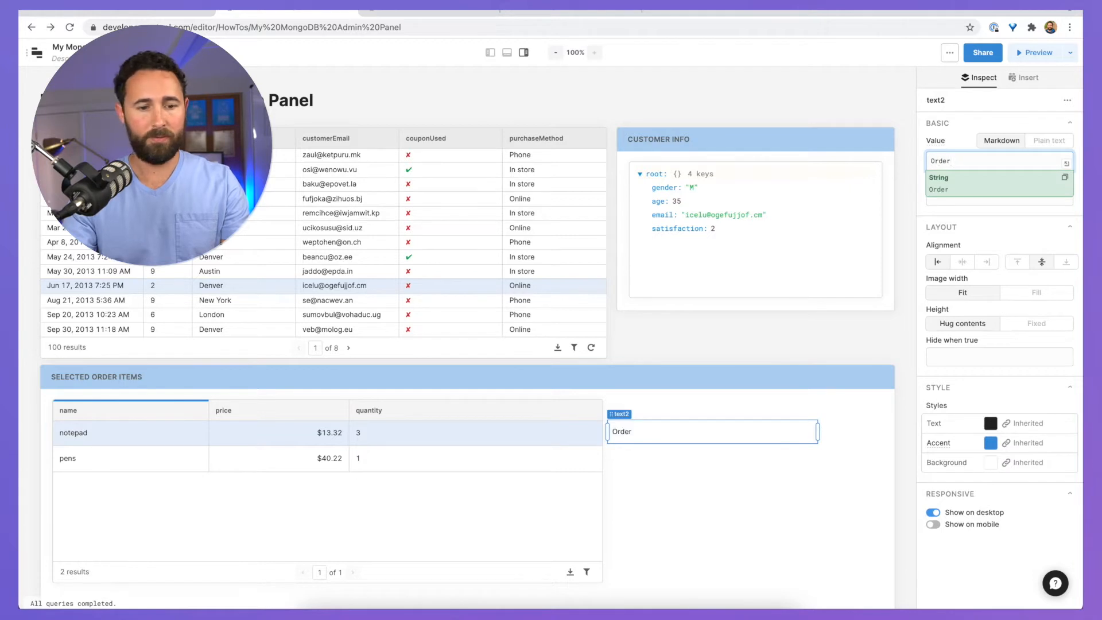
pyautogui.write('rder item')
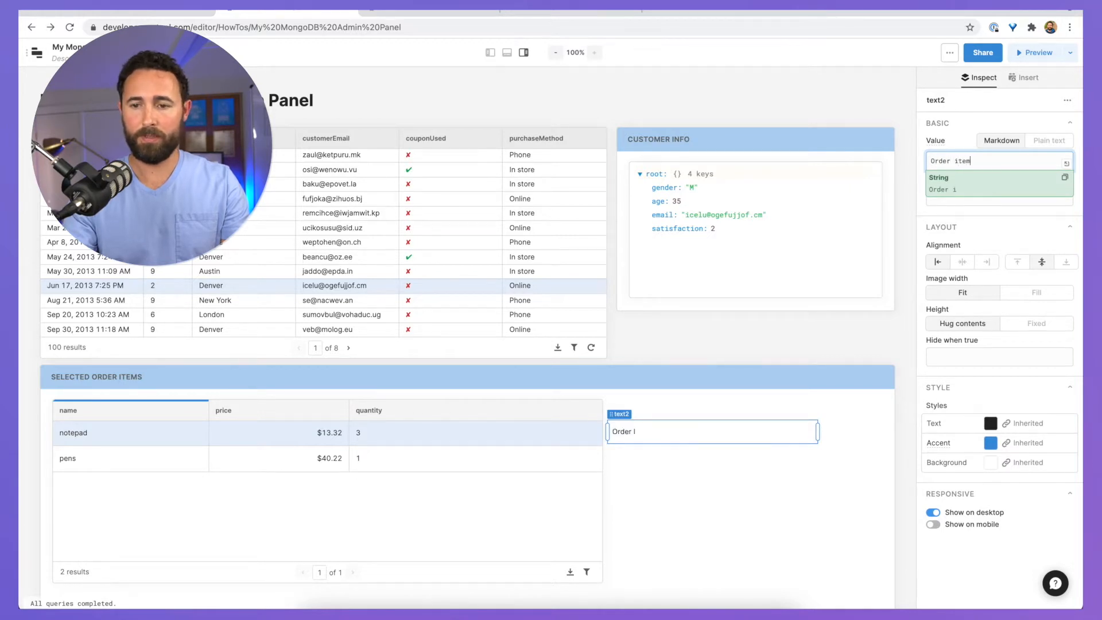
pyautogui.write(' tags')
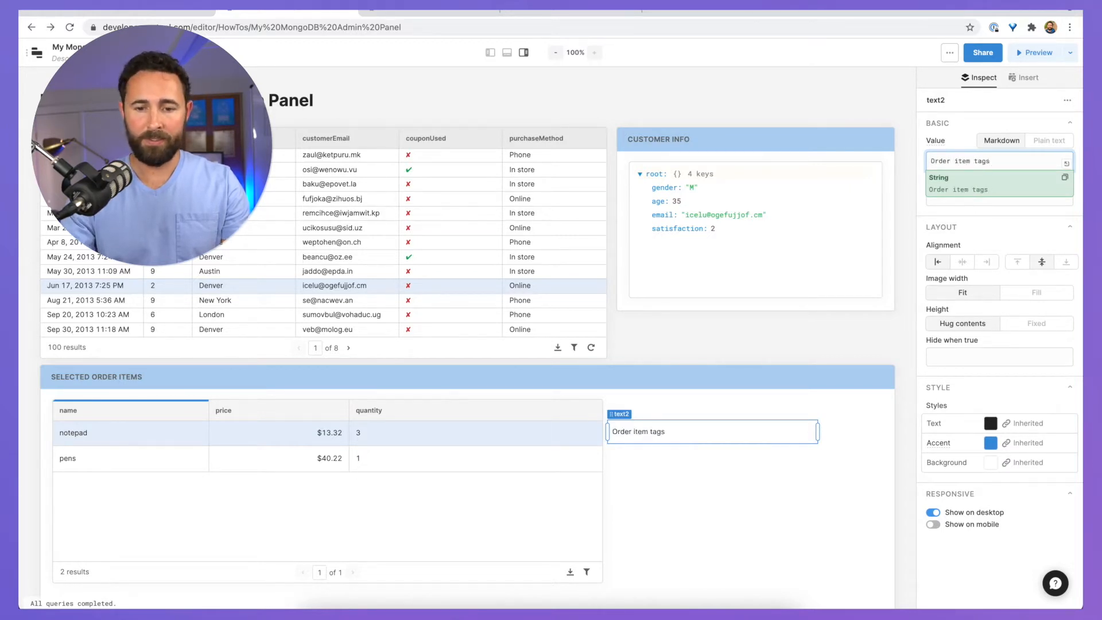
pyautogui.click(931, 161)
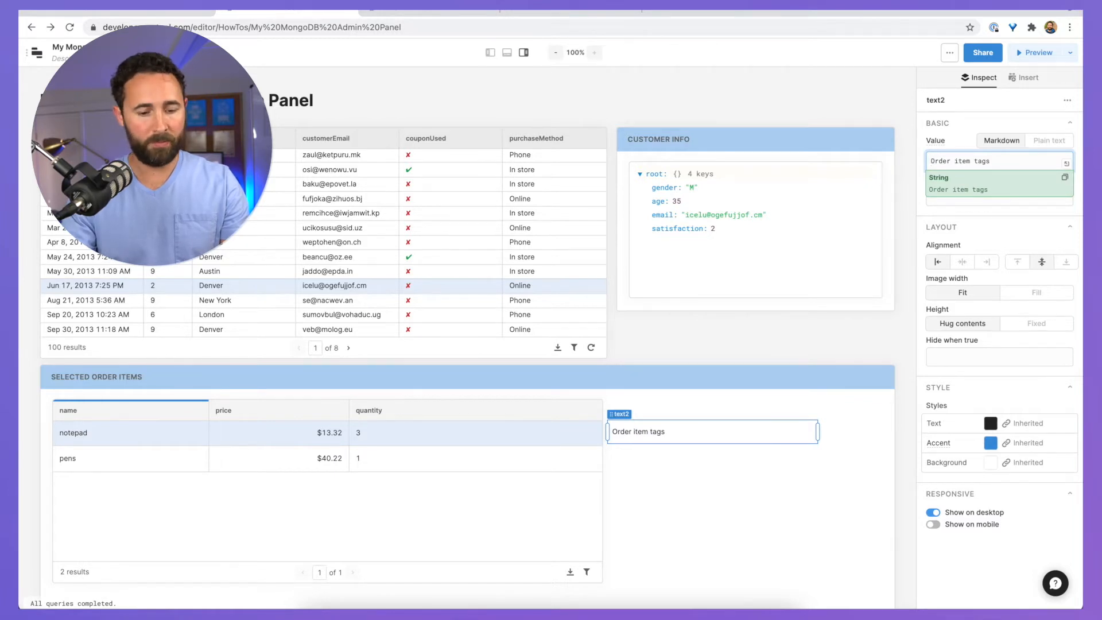
pyautogui.write('####')
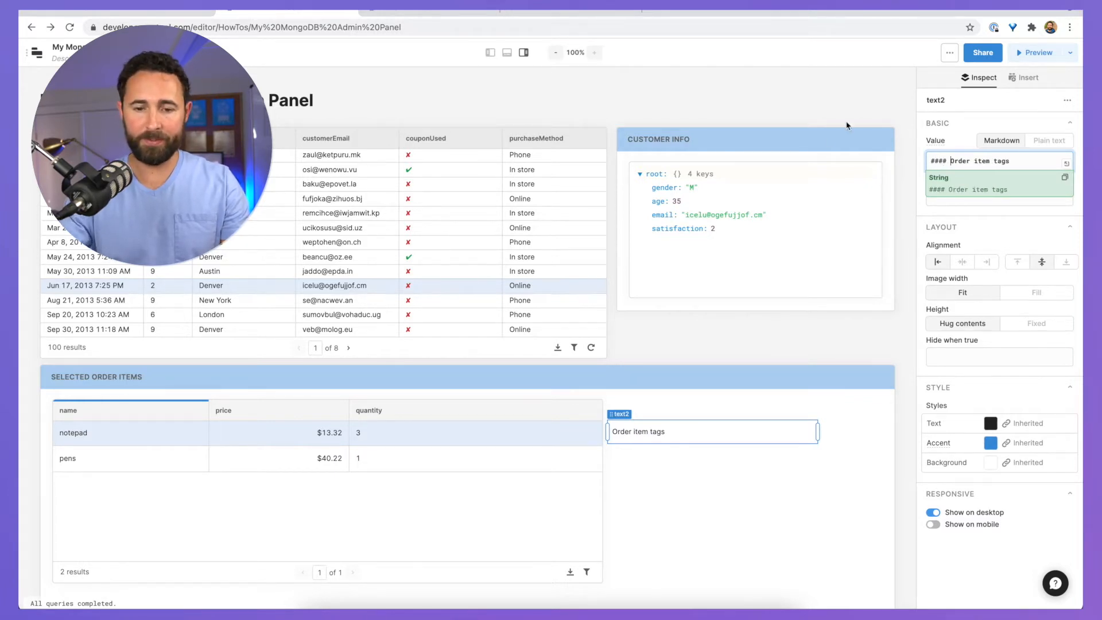
pyautogui.click(664, 429)
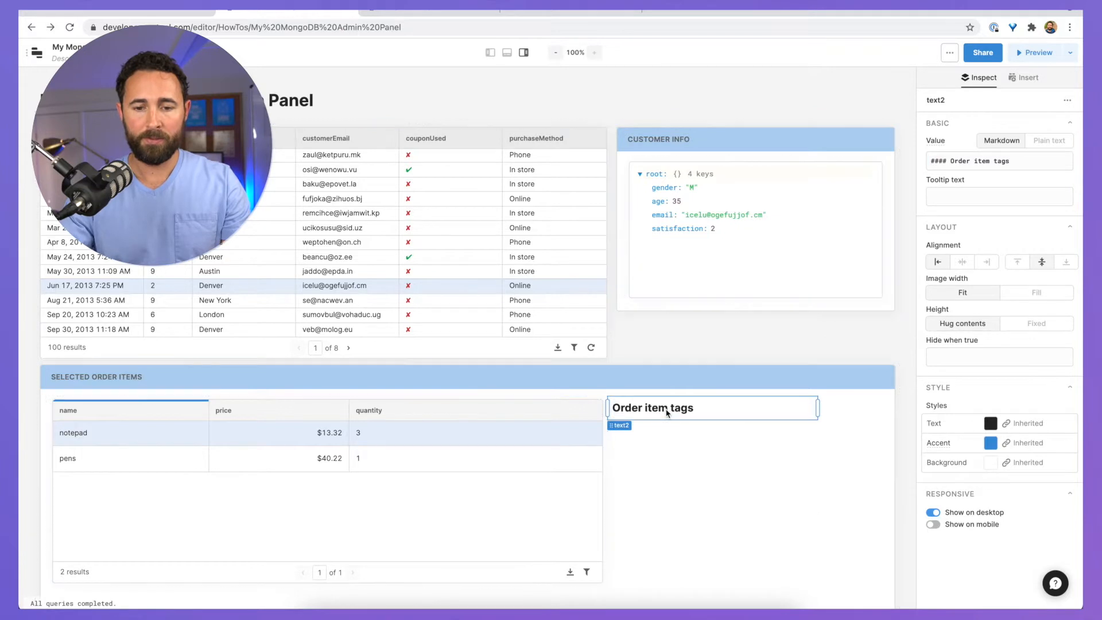
pyautogui.click(721, 515)
pyautogui.click(1027, 78)
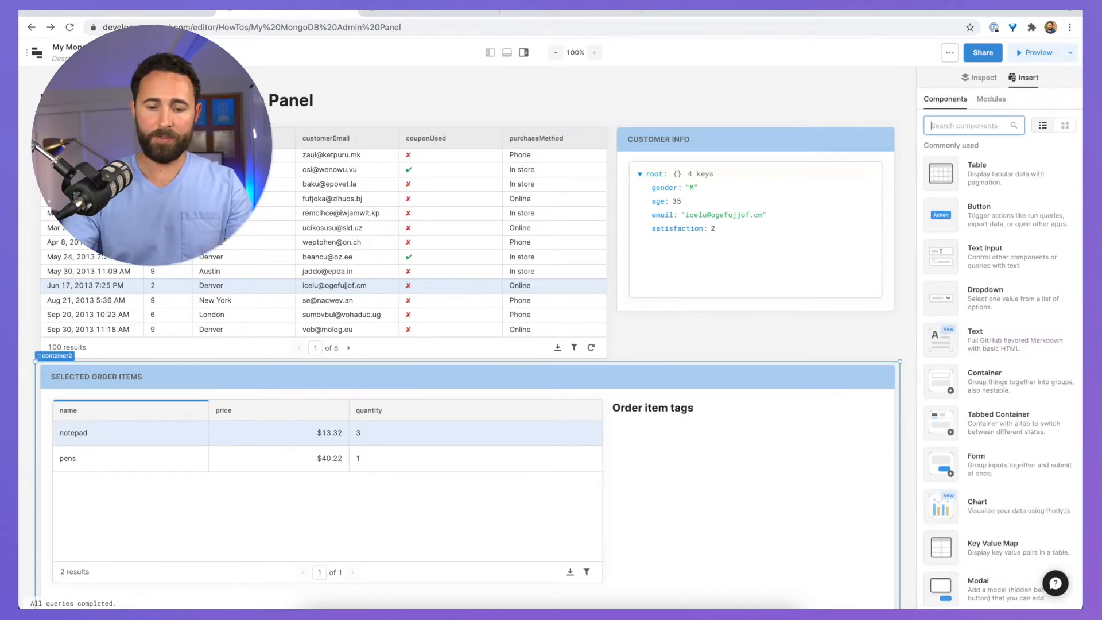
# Step: Add a MultiSelect under the heading with default values {{table2.selectedRow.data.tags}}
pyautogui.write('multi')
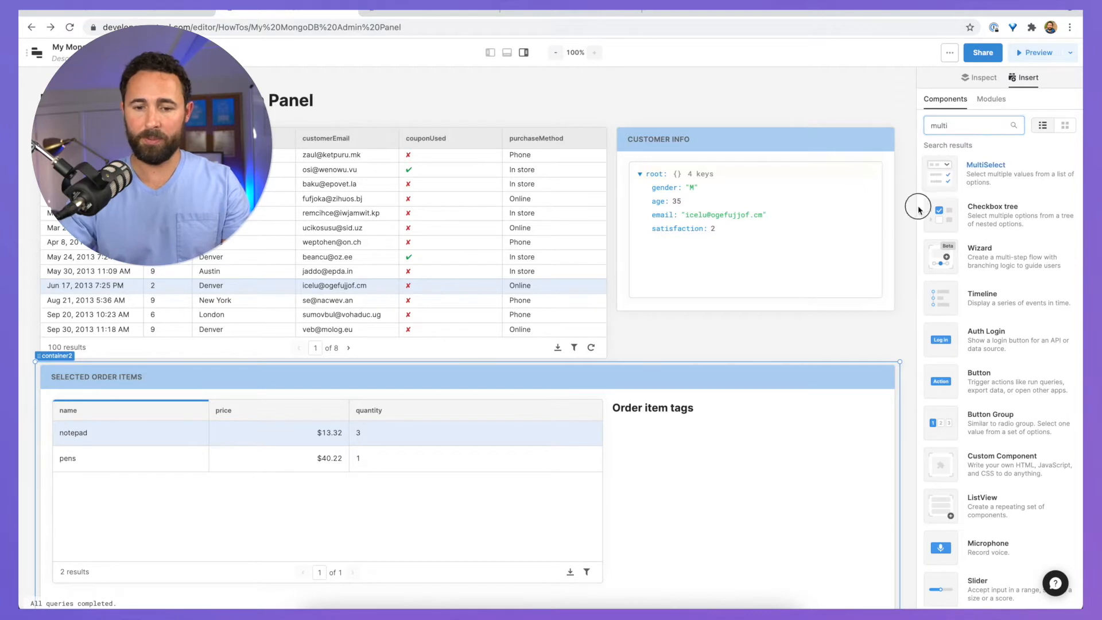
pyautogui.moveTo(918, 210); pyautogui.dragTo(628, 440)
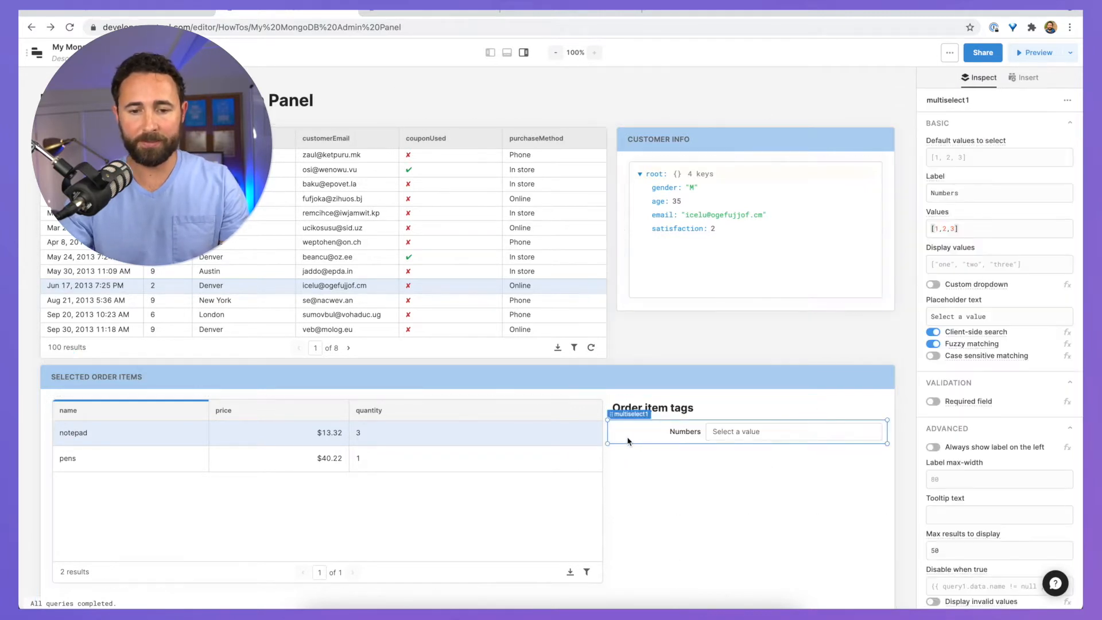
pyautogui.click(976, 161)
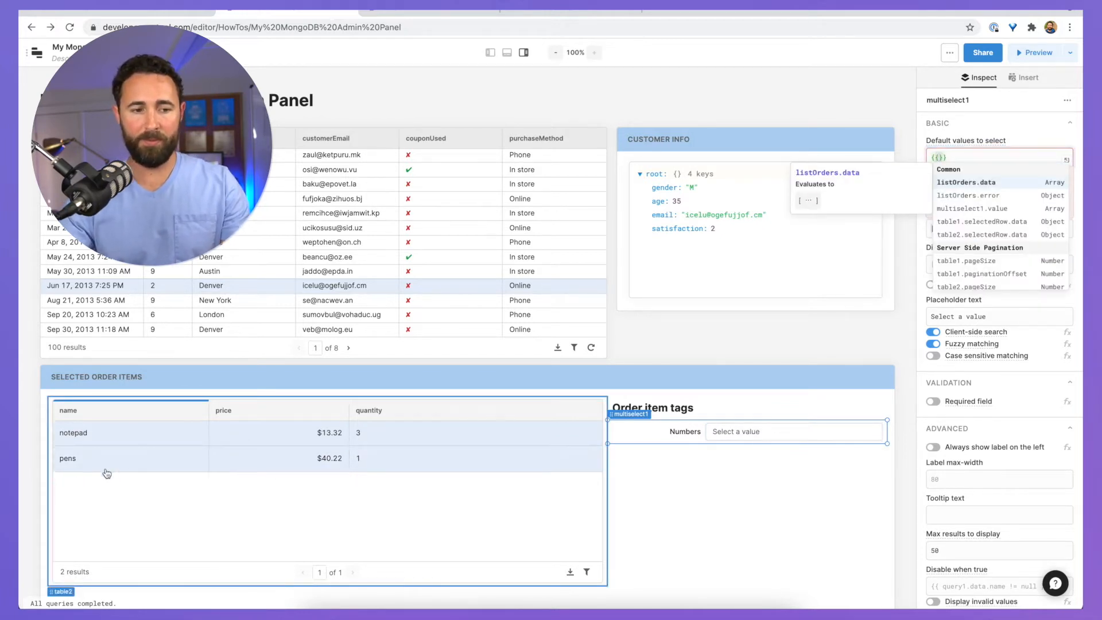
pyautogui.write('tab')
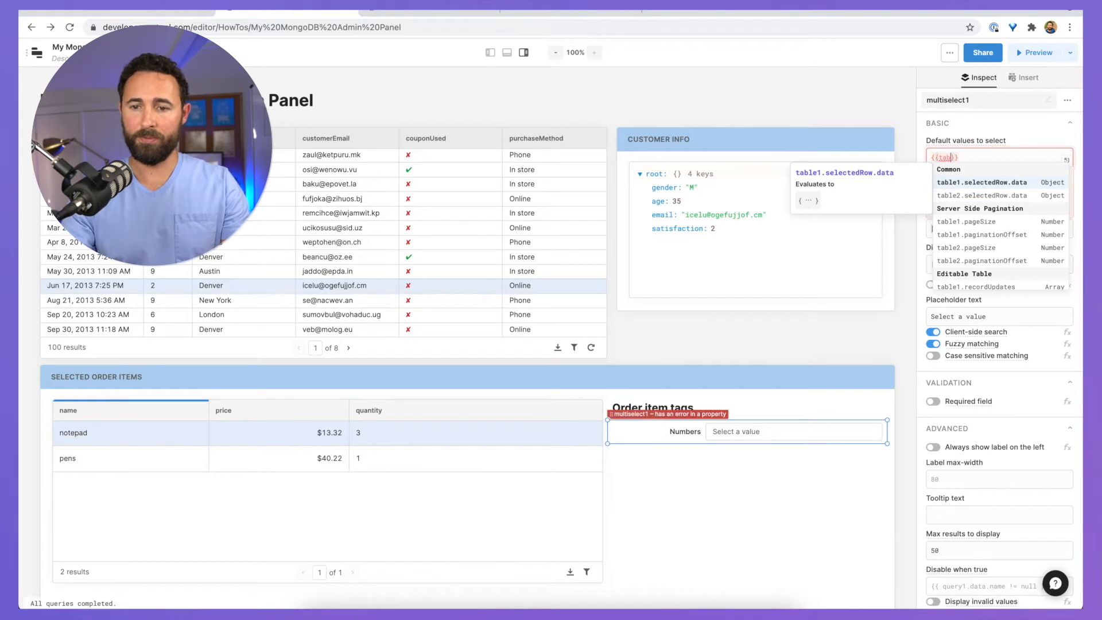
pyautogui.press('Down')
pyautogui.press('Return')
pyautogui.write('.tags')
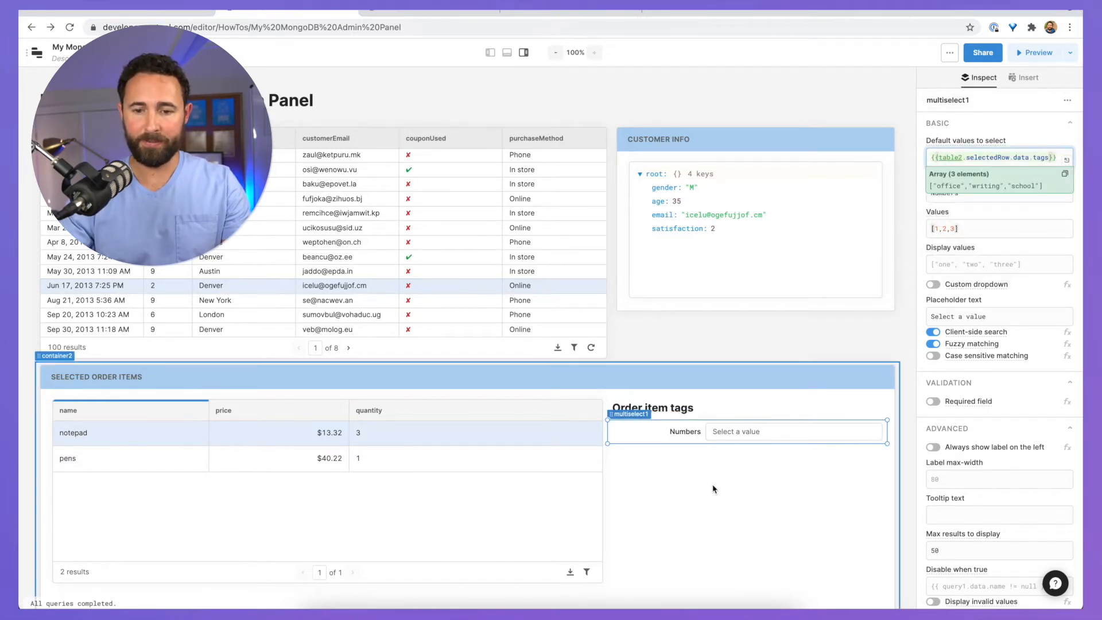
pyautogui.hotkey('ctrl', 'a')
pyautogui.press('super+c')
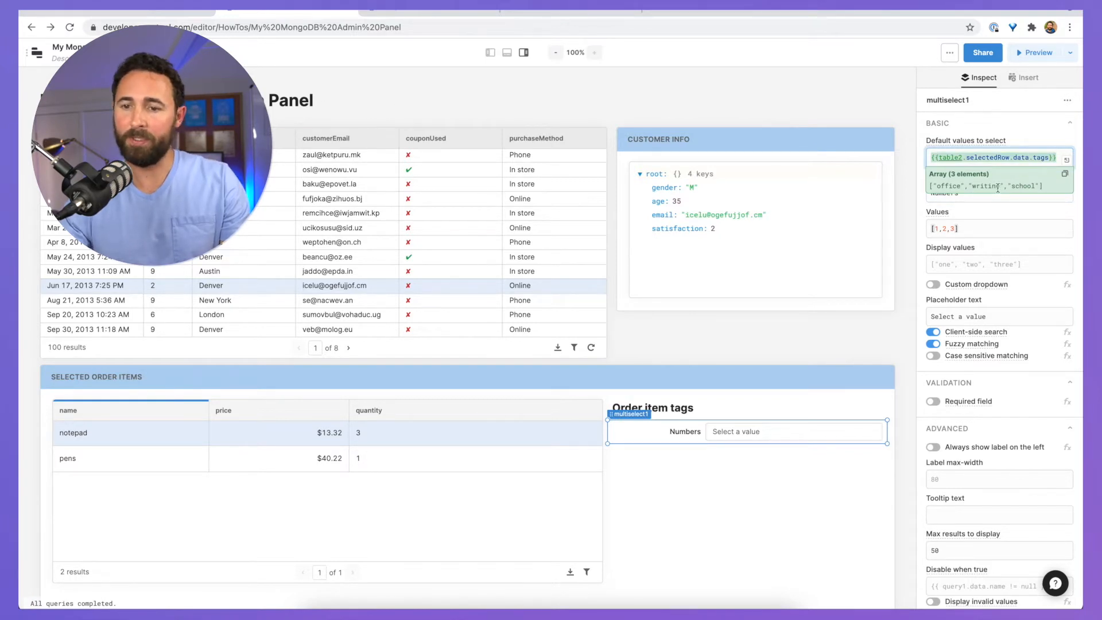
pyautogui.click(1059, 156)
pyautogui.click(1031, 124)
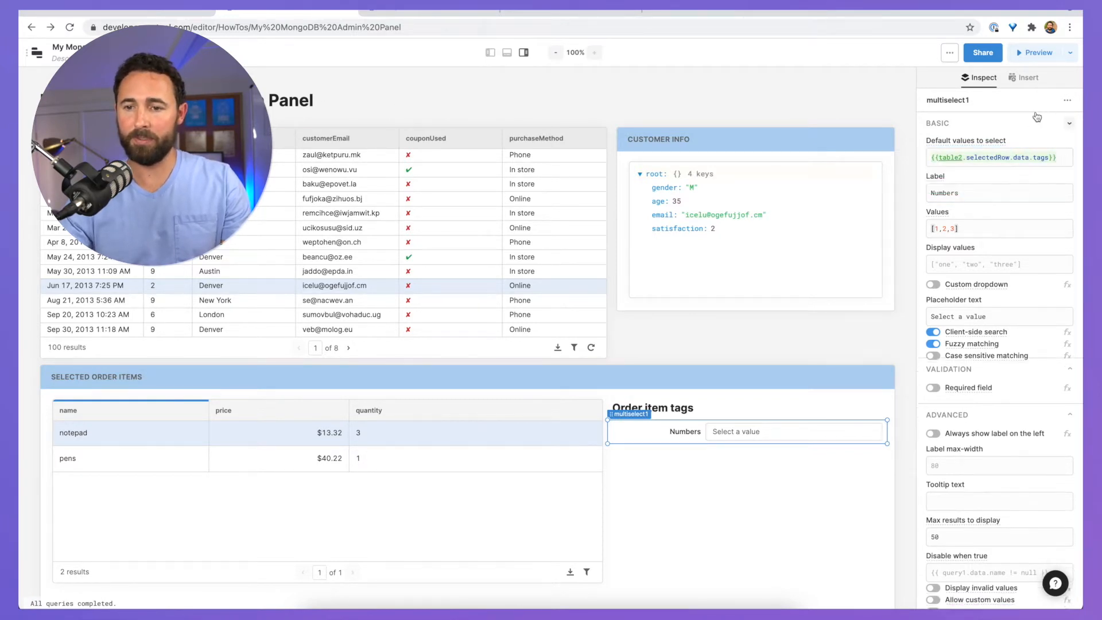
pyautogui.click(1024, 128)
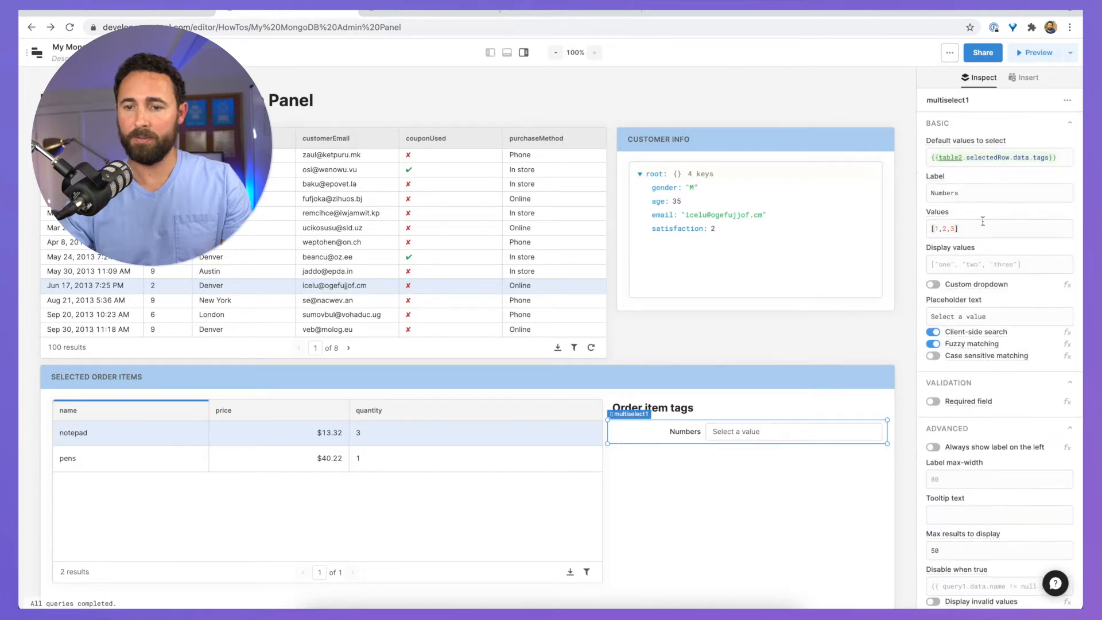
# Step: Use the same tags expression for the option values and rename the label to Tags
pyautogui.moveTo(974, 231); pyautogui.dragTo(849, 223)
pyautogui.press('super+v')
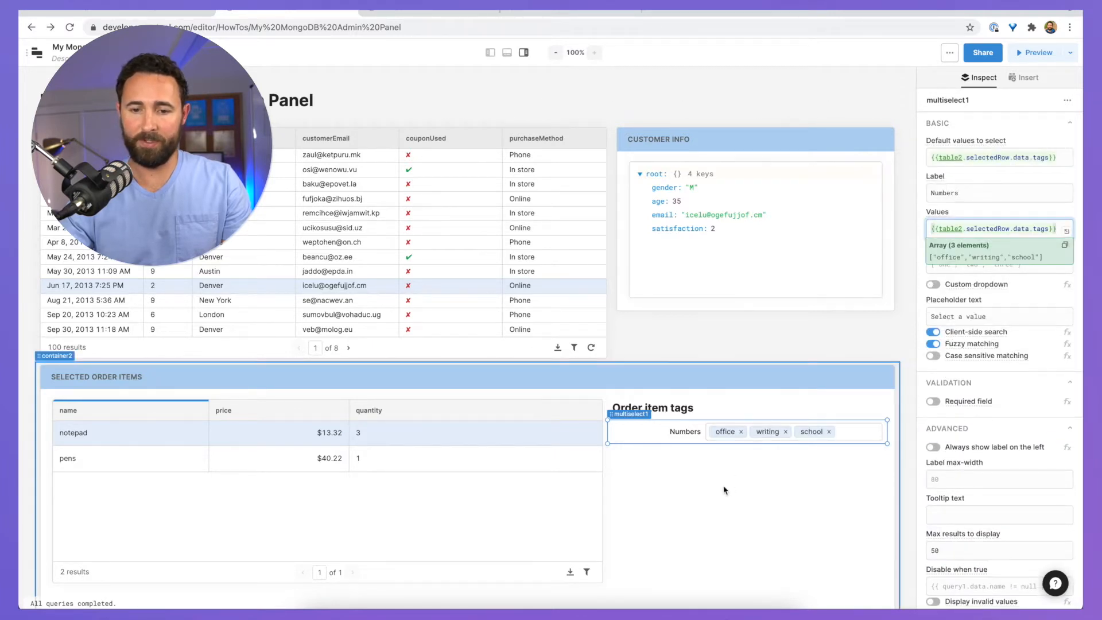
pyautogui.click(721, 489)
pyautogui.click(689, 431)
pyautogui.doubleClick(977, 193)
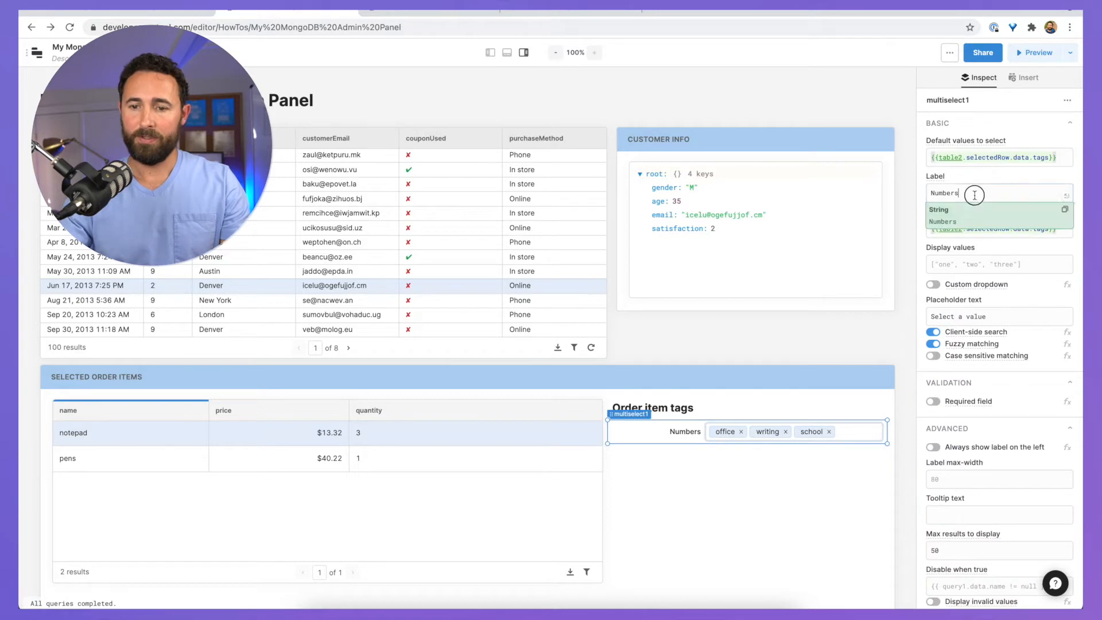
pyautogui.write('Tags')
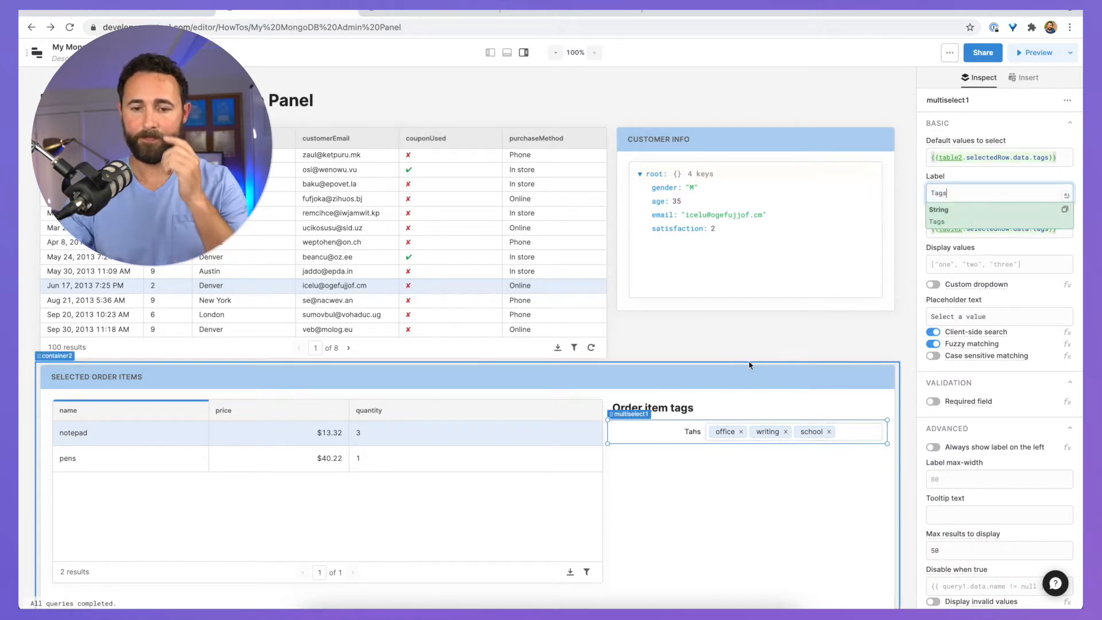
pyautogui.click(674, 563)
pyautogui.click(661, 411)
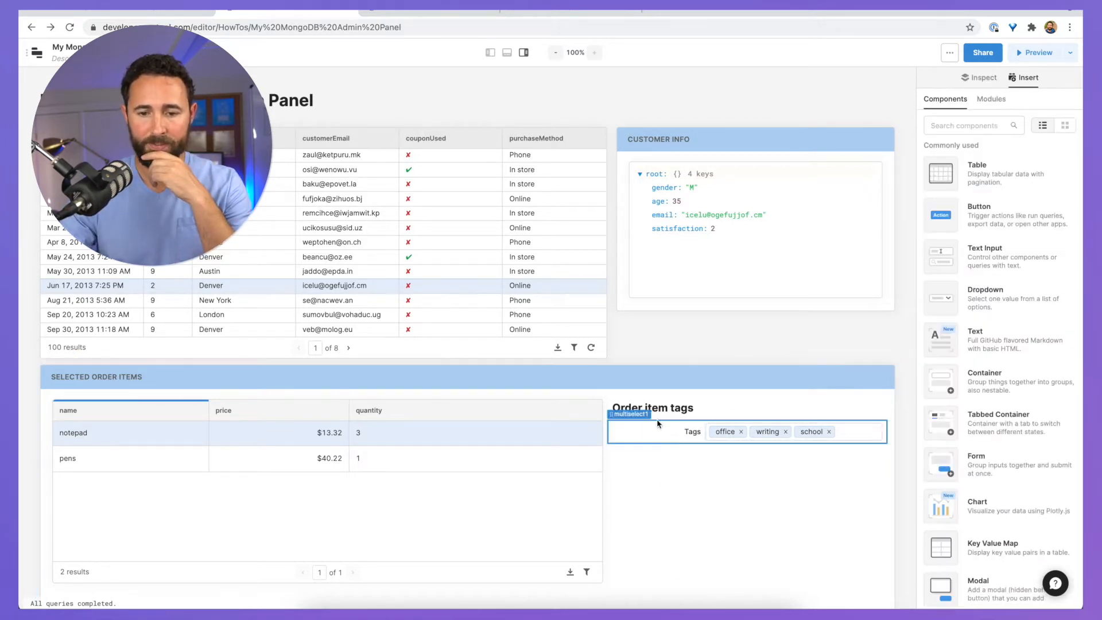
# Step: Resize and left-align the Order item tags heading to sit flush with the Tags multiselect
pyautogui.click(655, 412)
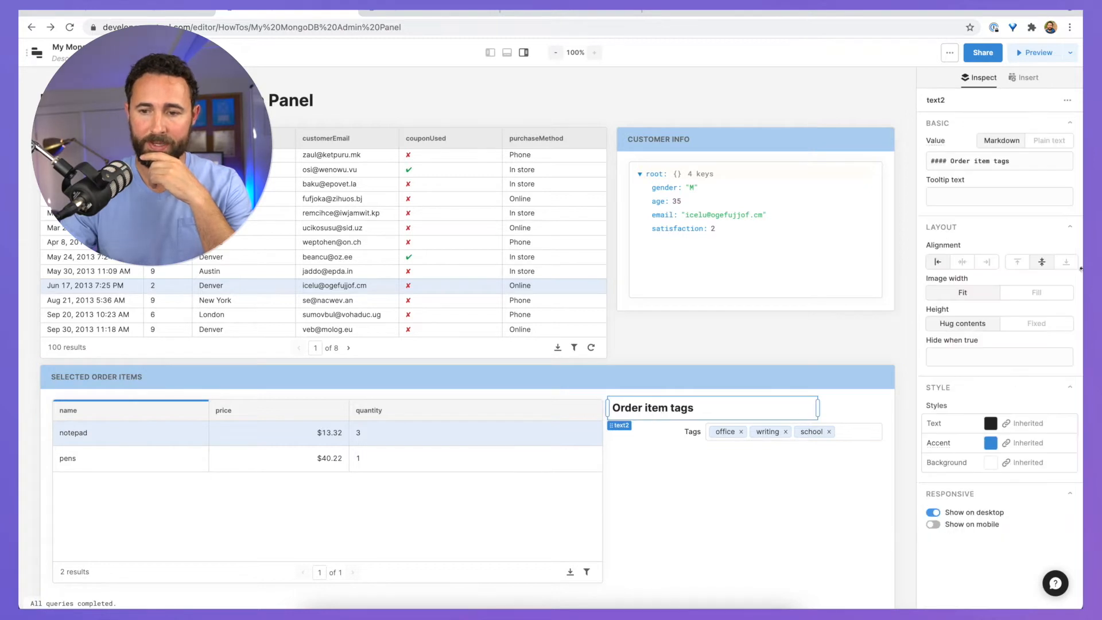
pyautogui.click(996, 262)
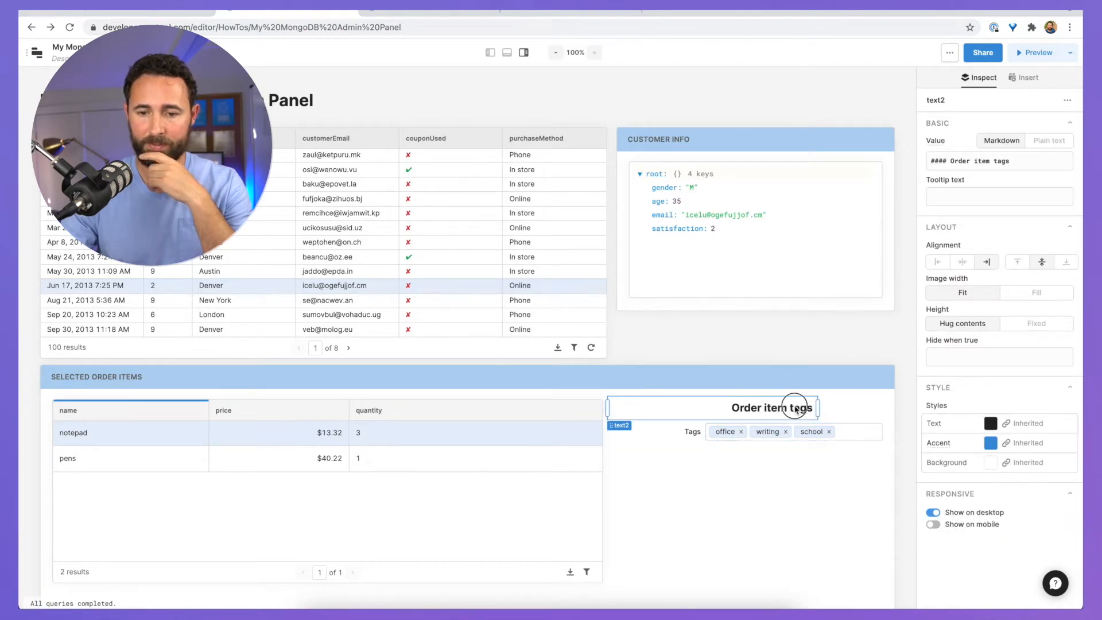
pyautogui.moveTo(790, 411); pyautogui.dragTo(812, 413)
pyautogui.click(783, 510)
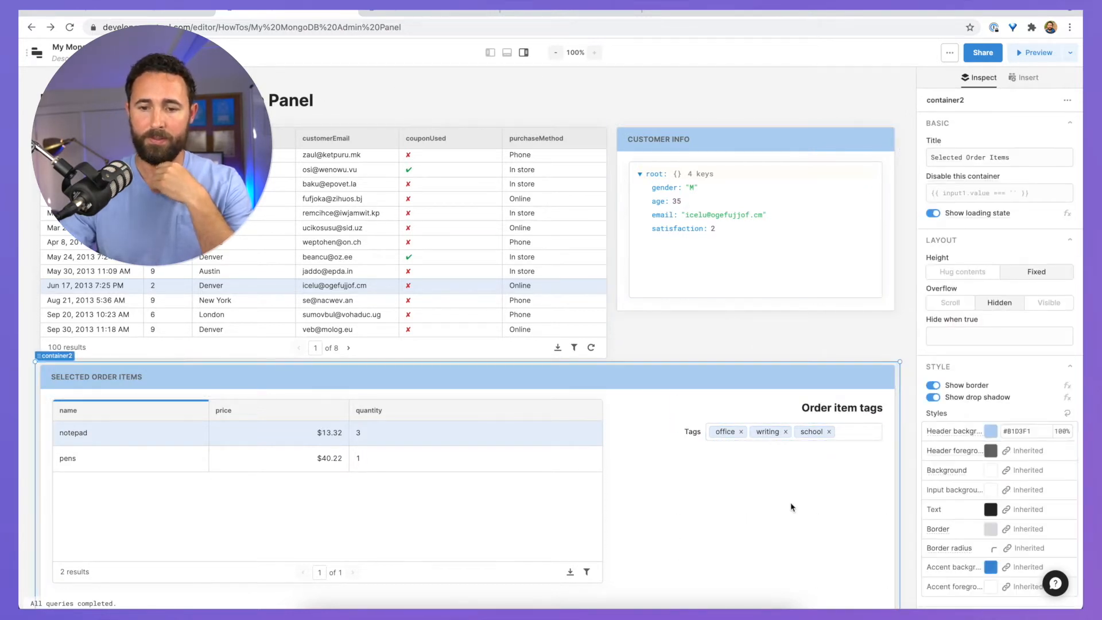
pyautogui.click(836, 409)
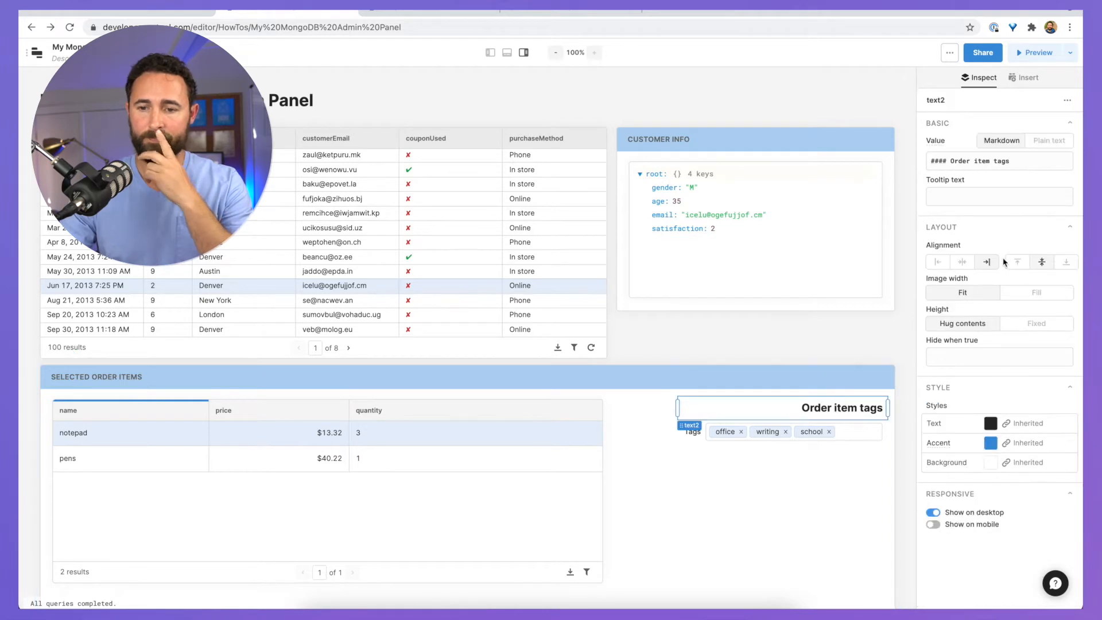
pyautogui.click(937, 262)
pyautogui.click(781, 336)
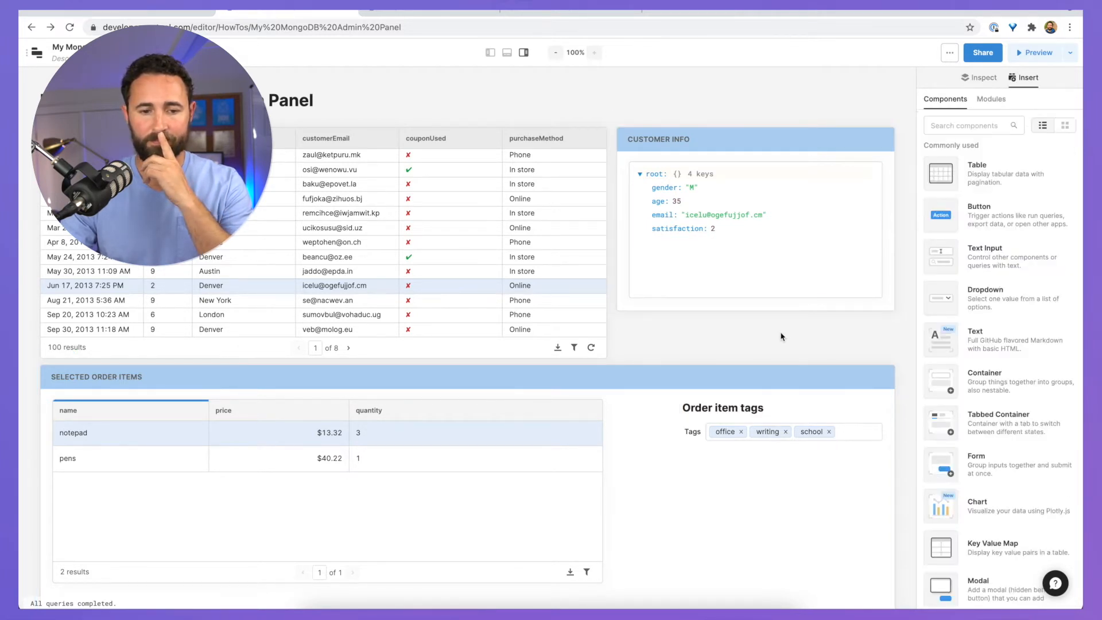
pyautogui.scroll(-1, 782, 337)
pyautogui.scroll(1, 781, 337)
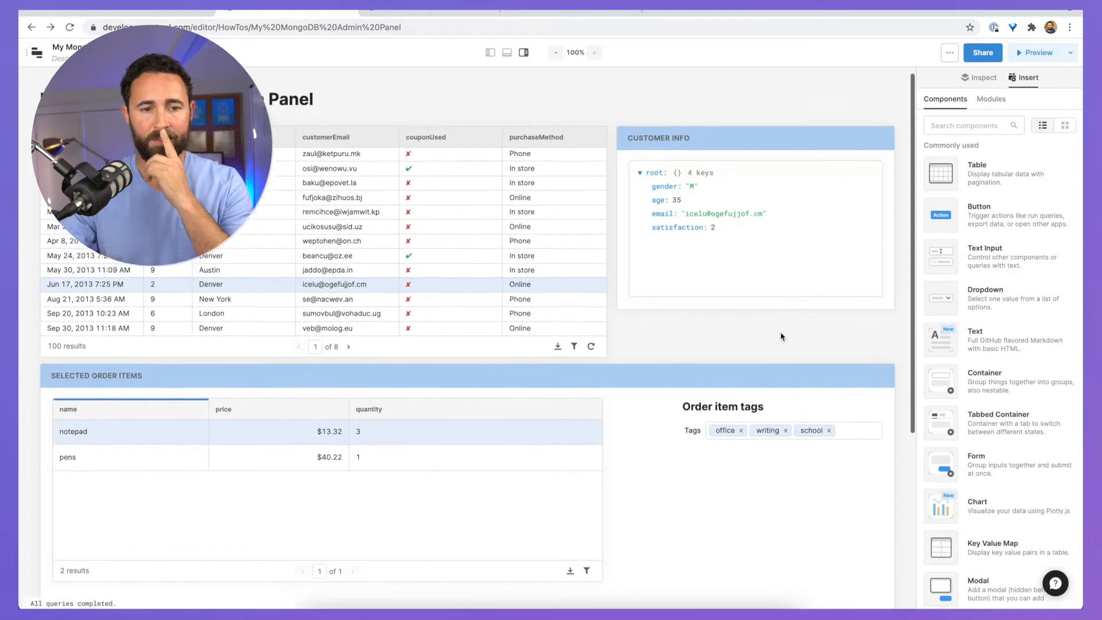
pyautogui.scroll(-1, 738, 338)
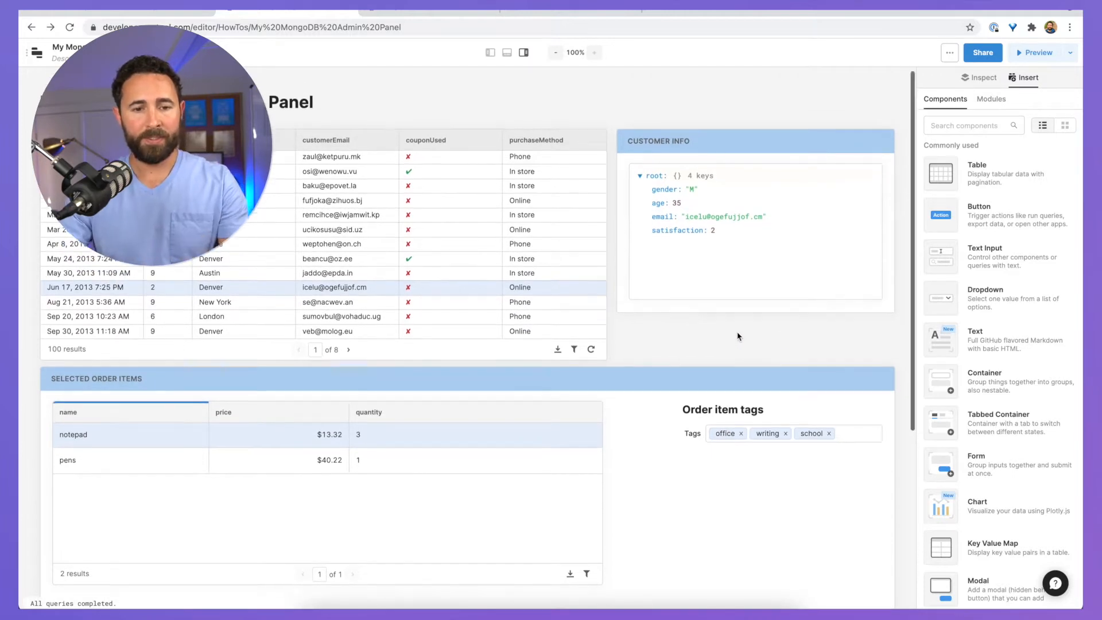
# Step: Select the Mar 16, Sep 30 and May 24 orders, checking customer info, items and tags update
pyautogui.click(246, 188)
pyautogui.click(232, 225)
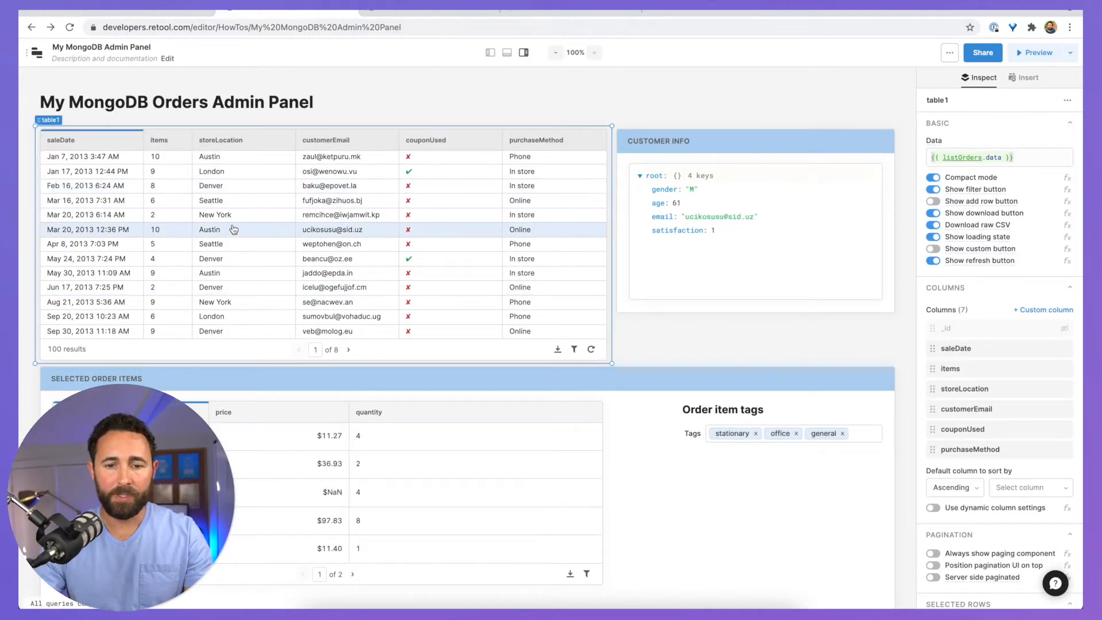
pyautogui.click(232, 204)
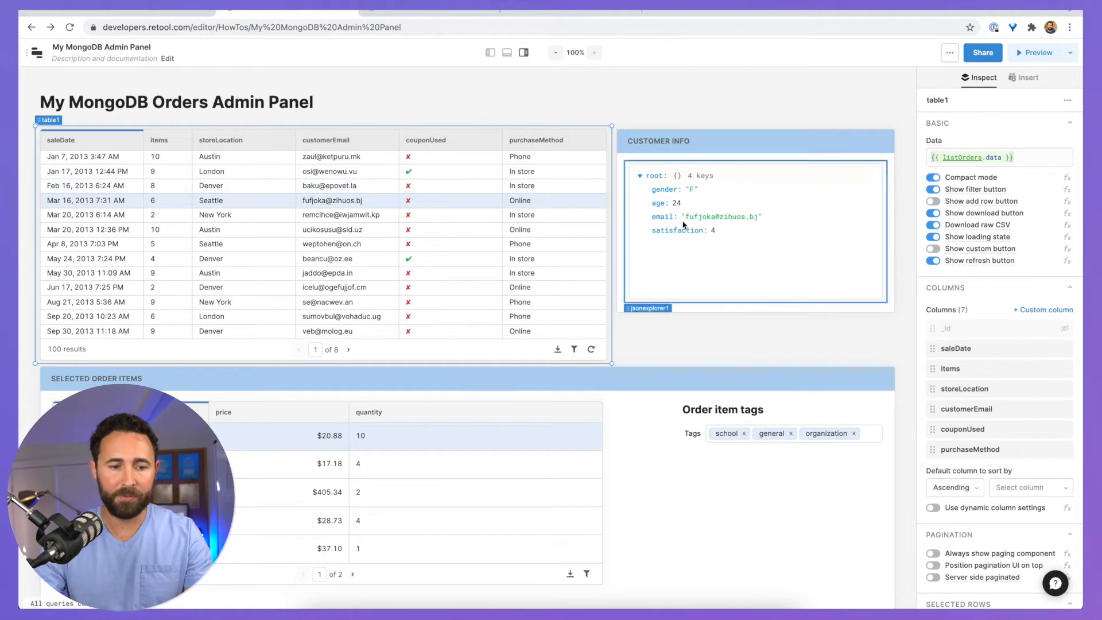
pyautogui.scroll(-3, 251, 288)
pyautogui.click(244, 255)
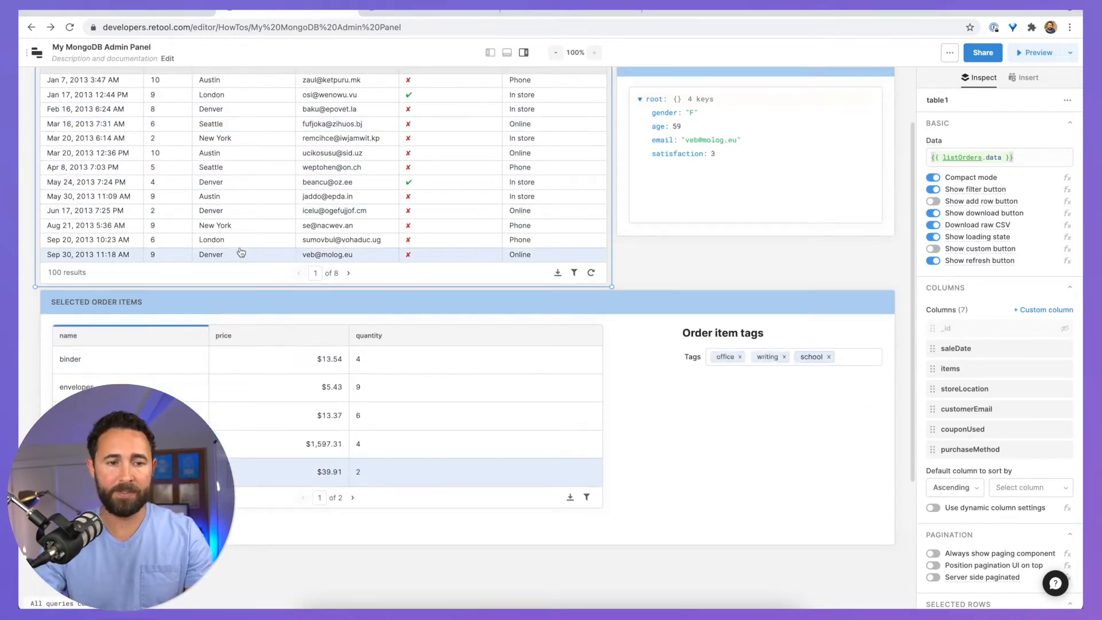
pyautogui.click(238, 184)
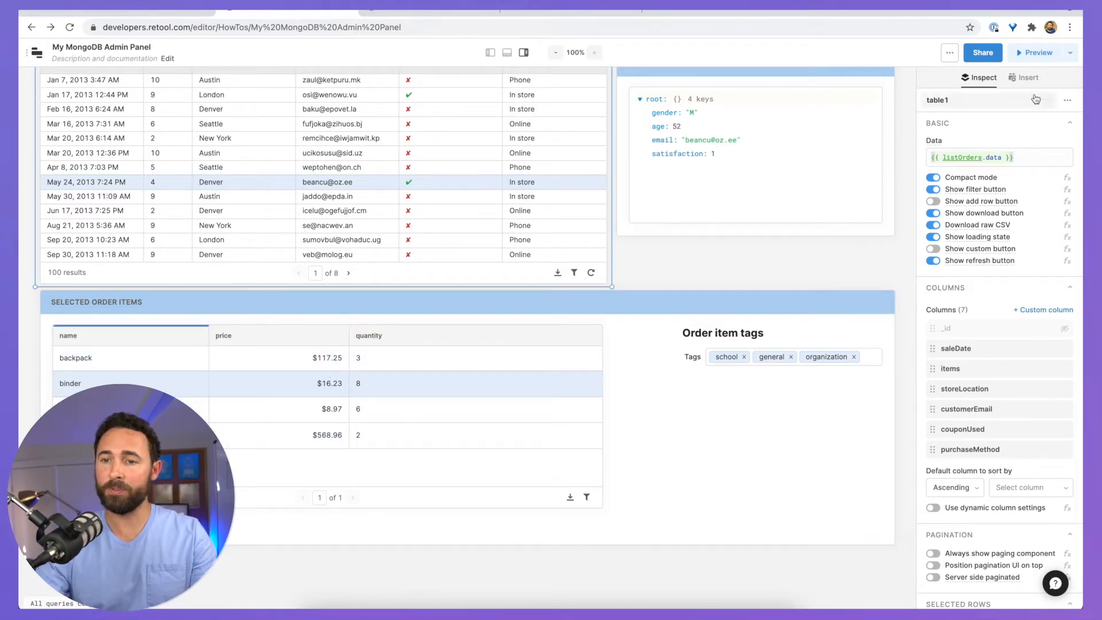
# Step: Drop a Text component below the tags with value '### Order total:' and shift it left
pyautogui.click(1023, 78)
pyautogui.write('text')
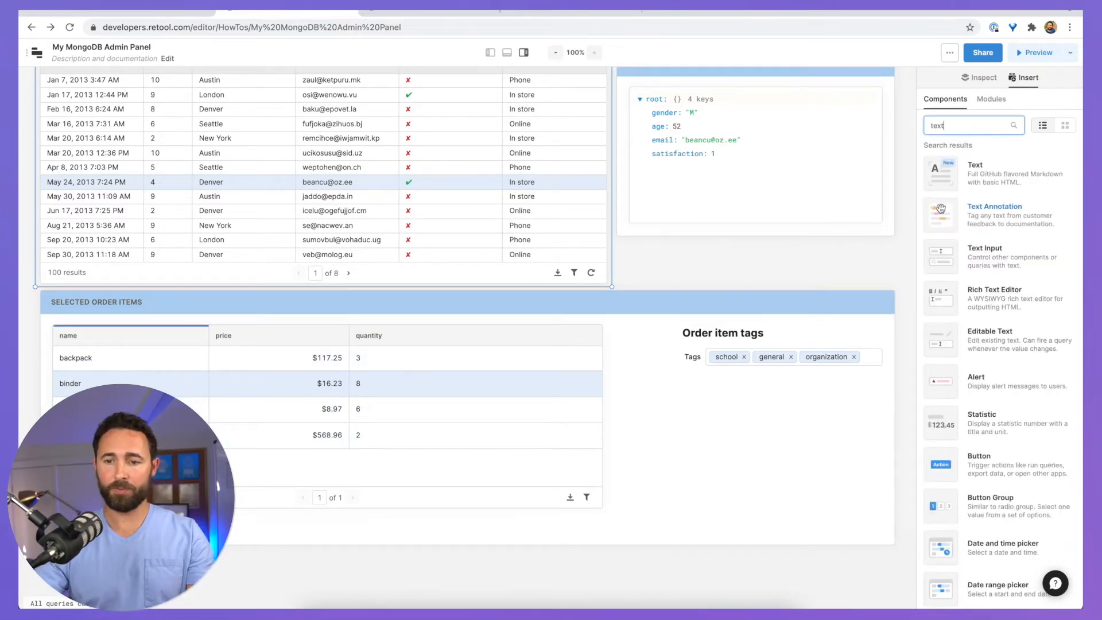
pyautogui.moveTo(940, 172); pyautogui.dragTo(775, 470)
pyautogui.moveTo(988, 180); pyautogui.dragTo(834, 126)
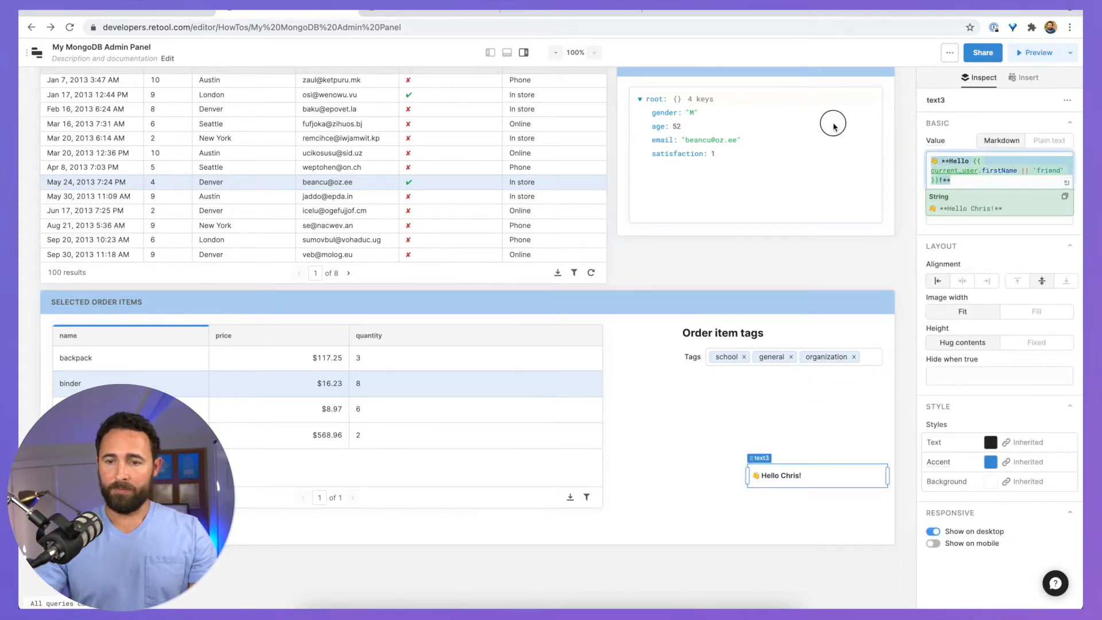
pyautogui.write('###')
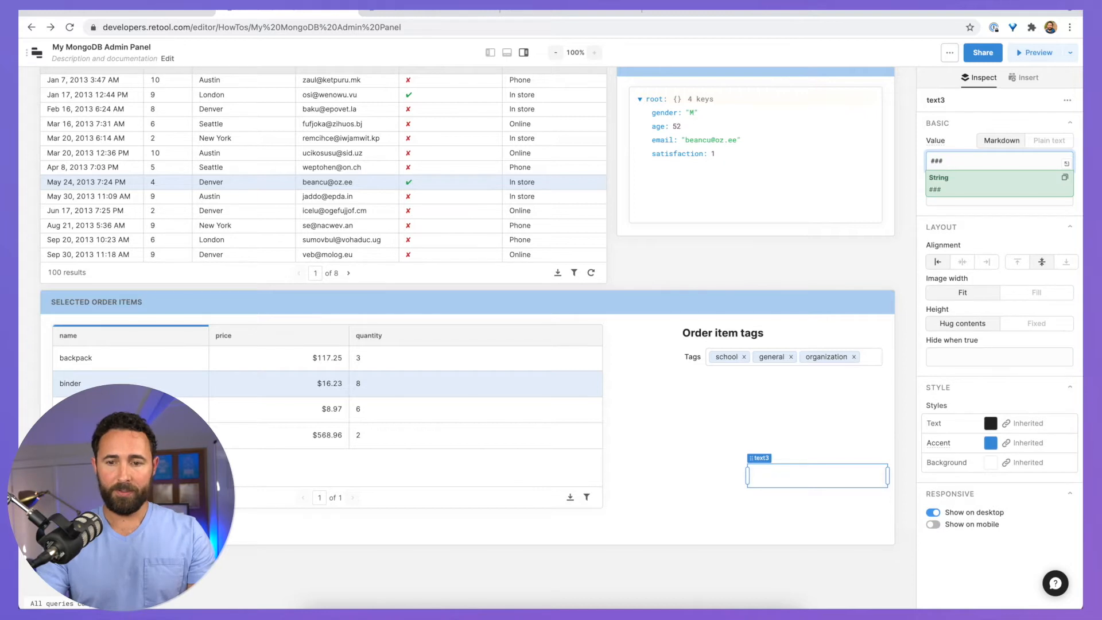
pyautogui.write(' Order total:')
pyautogui.press('Return')
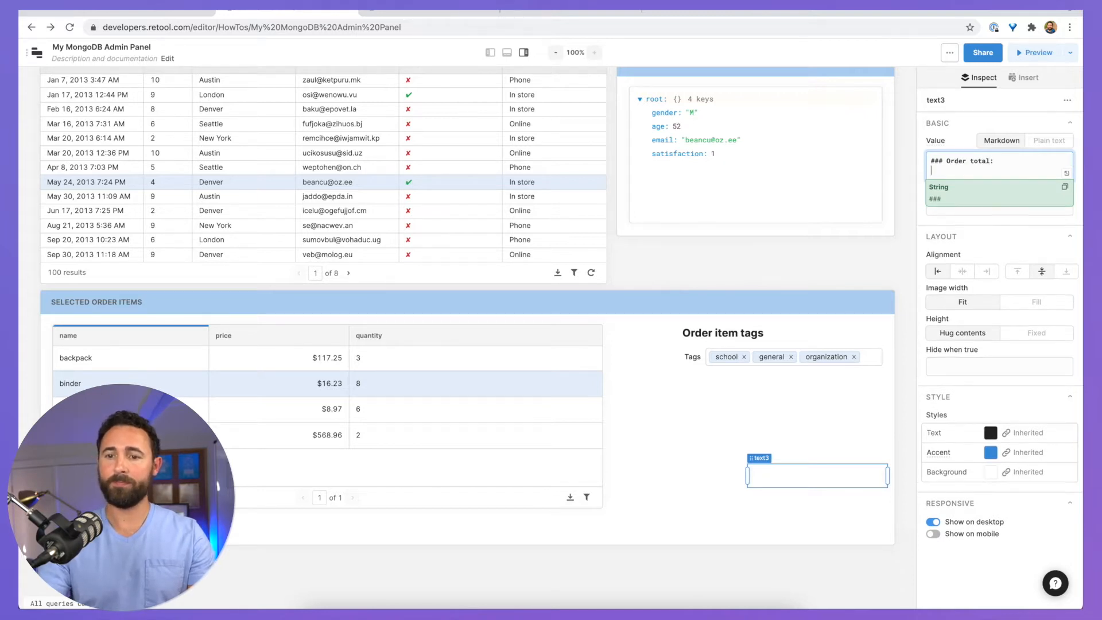
pyautogui.press('Return')
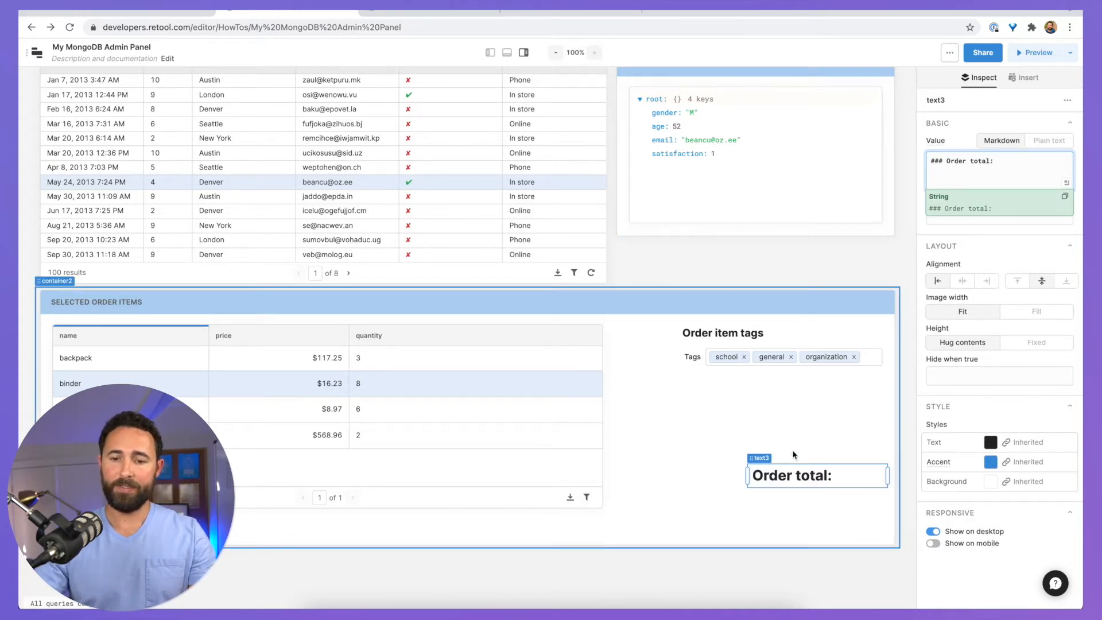
pyautogui.click(746, 482)
pyautogui.moveTo(746, 482); pyautogui.dragTo(719, 484)
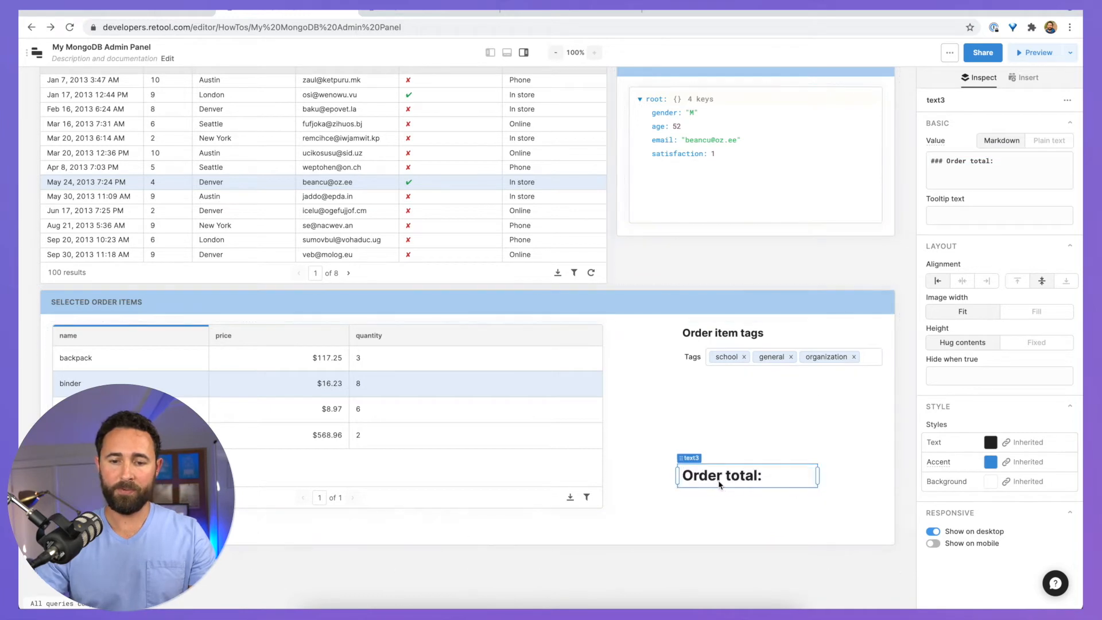
pyautogui.click(999, 181)
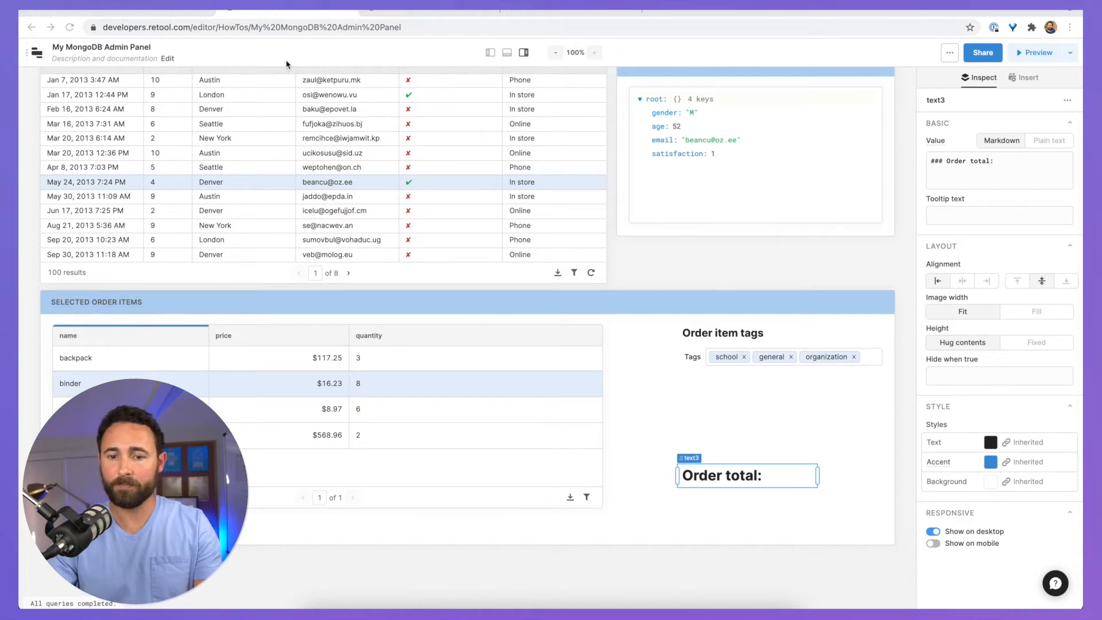
# Step: Paste a _.sumBy price-times-quantity expression with .toFixed(2) into text3's value and reposition it
pyautogui.click(947, 178)
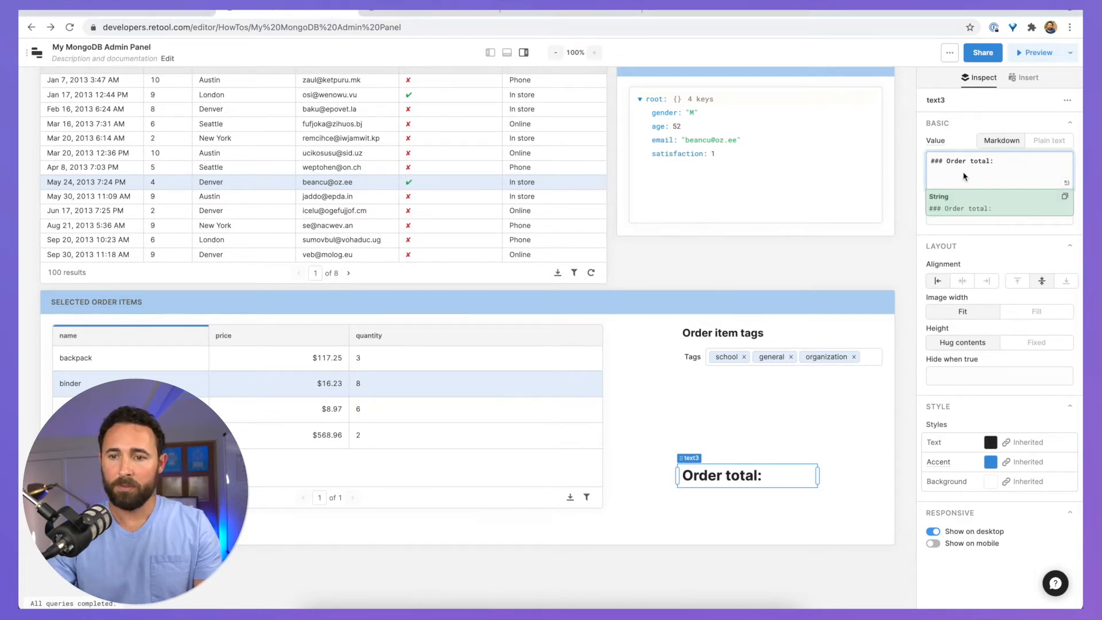
pyautogui.write('## {{ _.sumBy(table2.data, item => {   return parseFloat(item.price.$numberDecimal)*item.quantity; }).toFixed(2)  }}')
pyautogui.click(1066, 250)
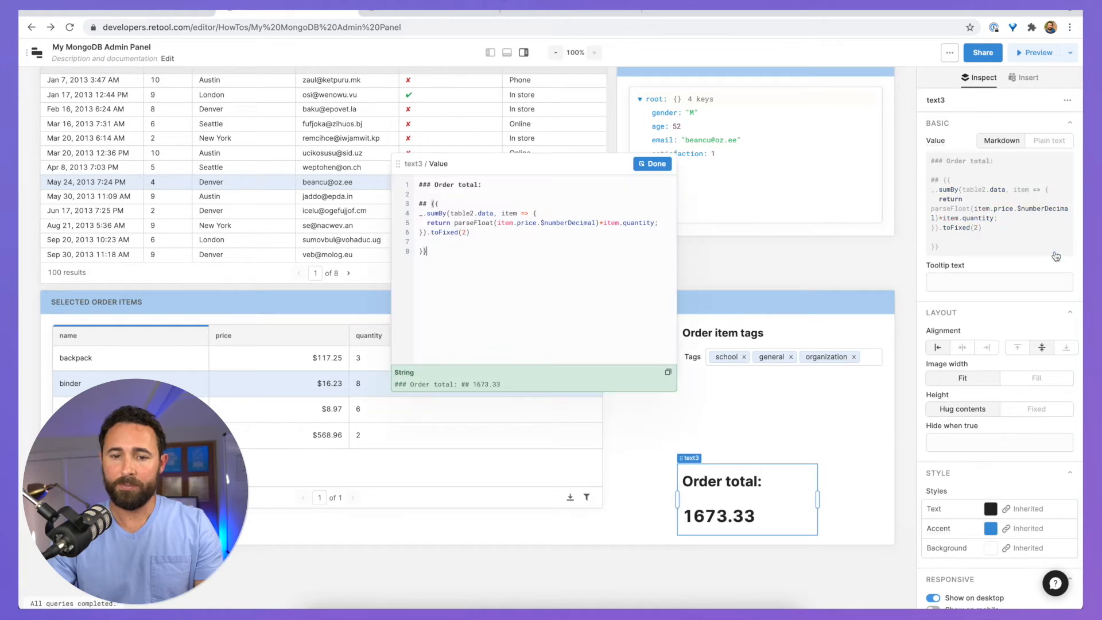
pyautogui.click(496, 233)
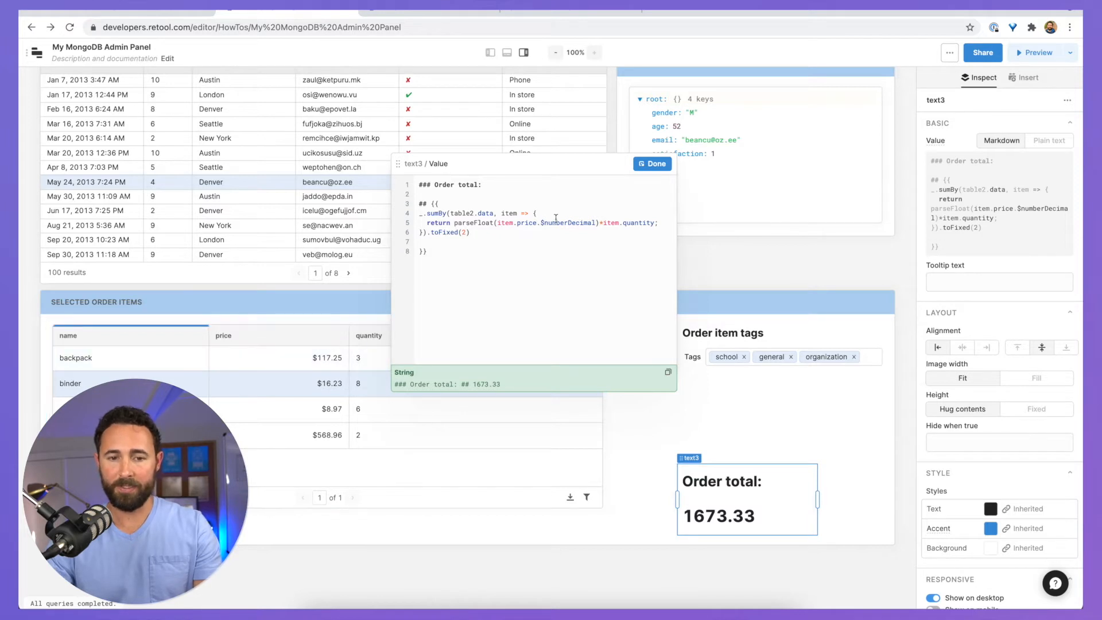
pyautogui.click(487, 224)
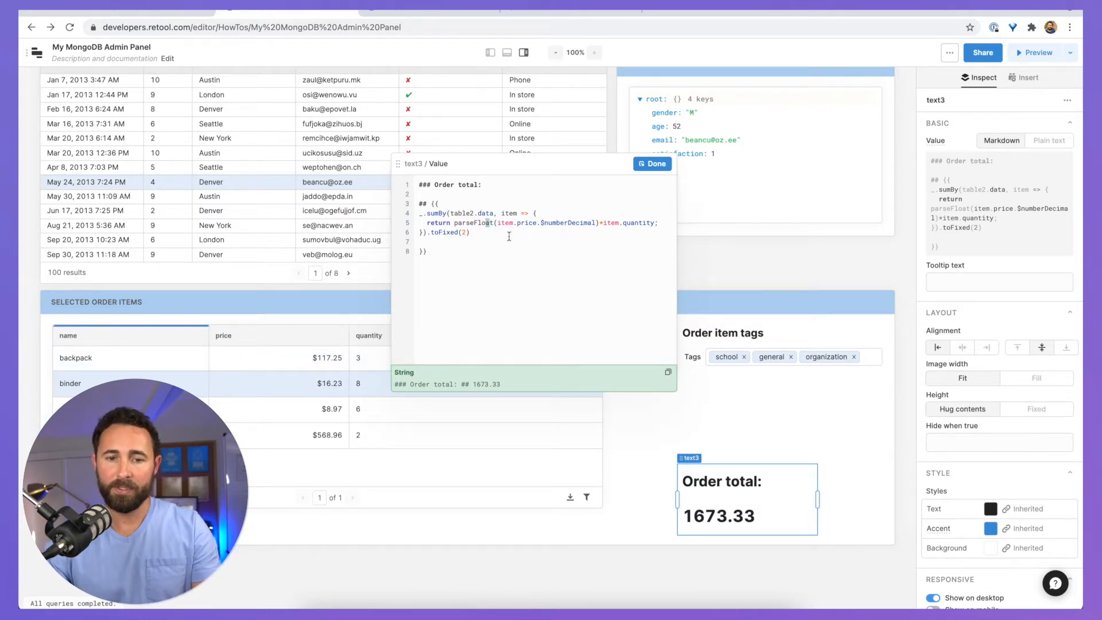
pyautogui.click(571, 223)
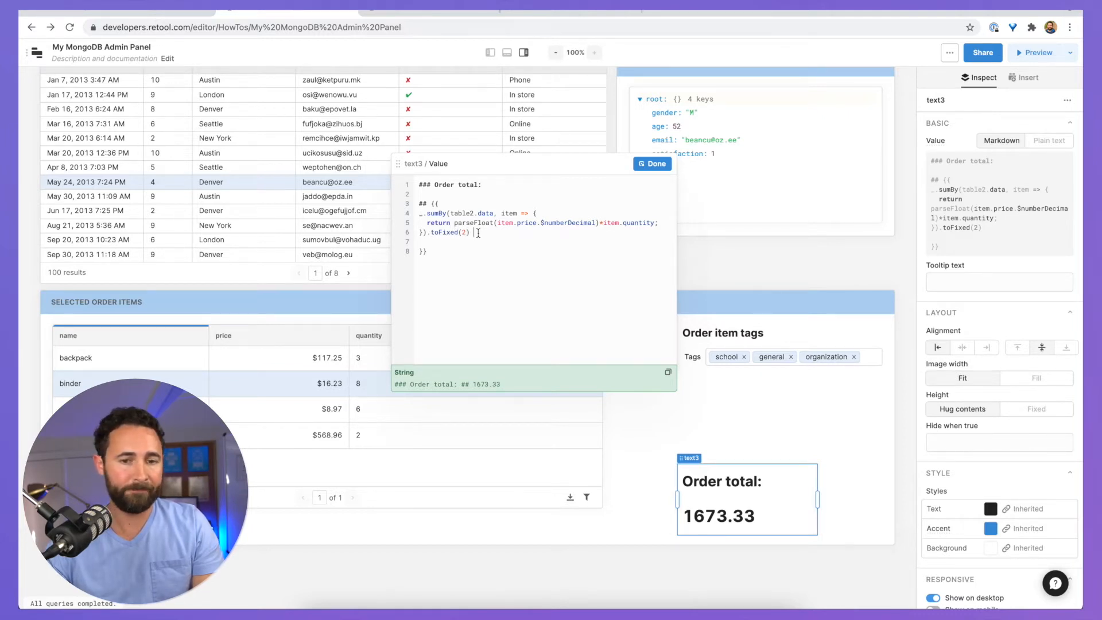
pyautogui.click(651, 164)
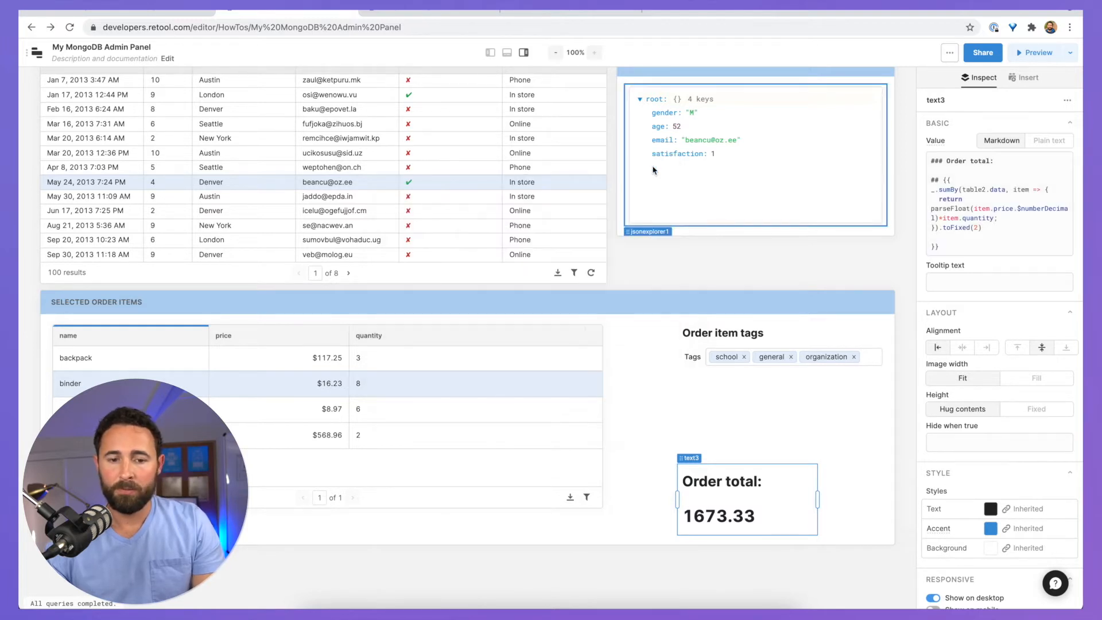
pyautogui.click(675, 402)
pyautogui.click(717, 500)
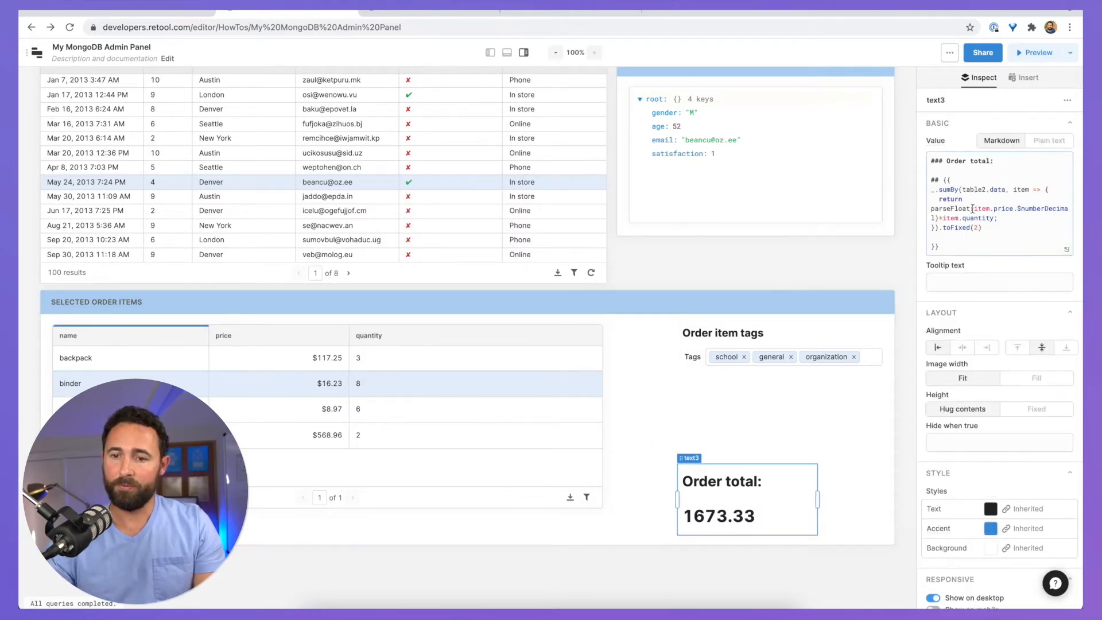
pyautogui.click(958, 181)
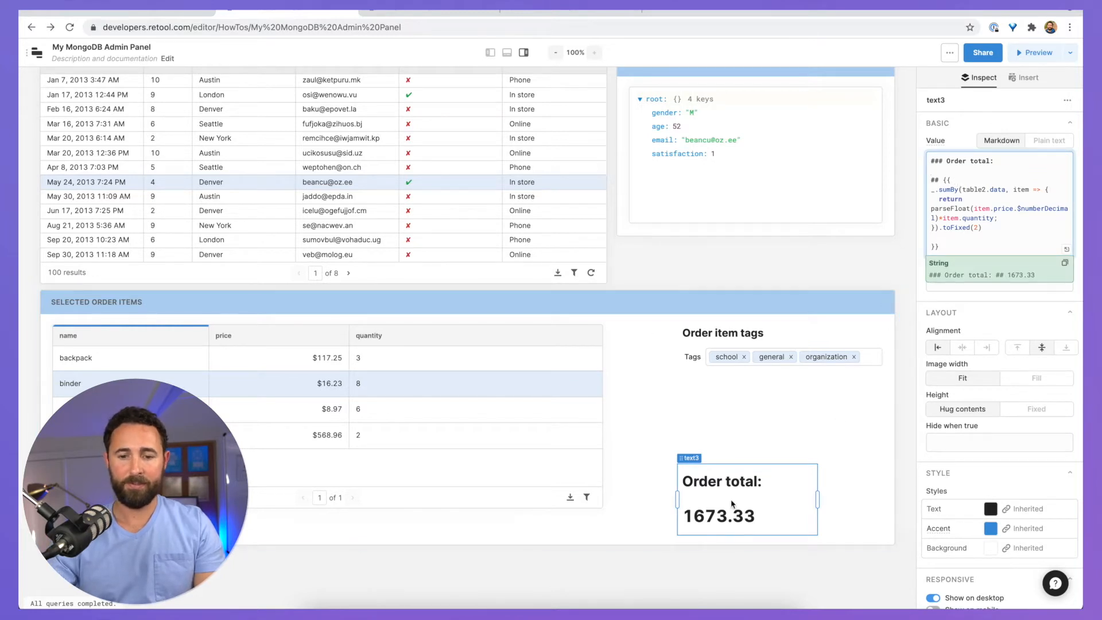
pyautogui.moveTo(731, 500); pyautogui.dragTo(804, 462)
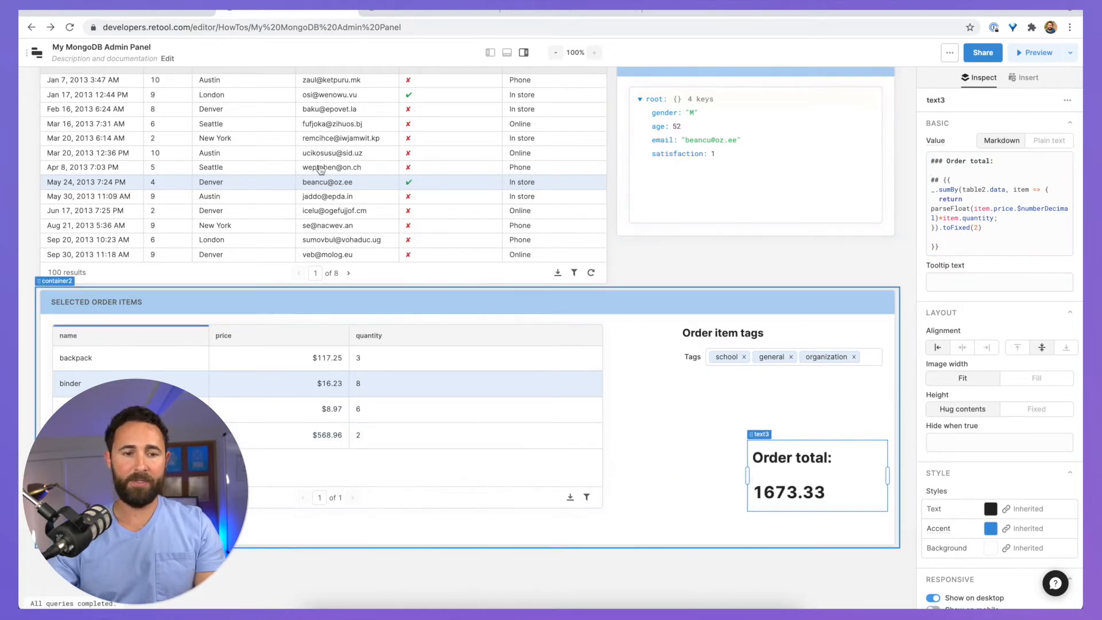
# Step: Select the Aug 21, Mar 20, Mar 16 and Feb 16 orders to verify the total updates
pyautogui.click(243, 227)
pyautogui.click(236, 155)
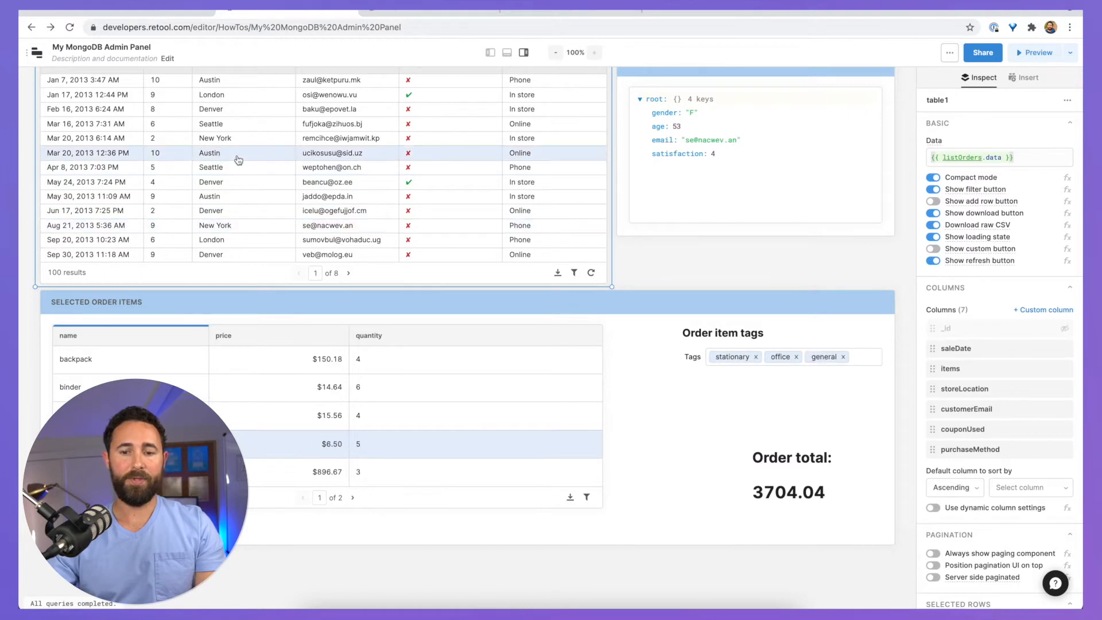
pyautogui.scroll(2, 236, 158)
pyautogui.click(228, 185)
pyautogui.click(231, 174)
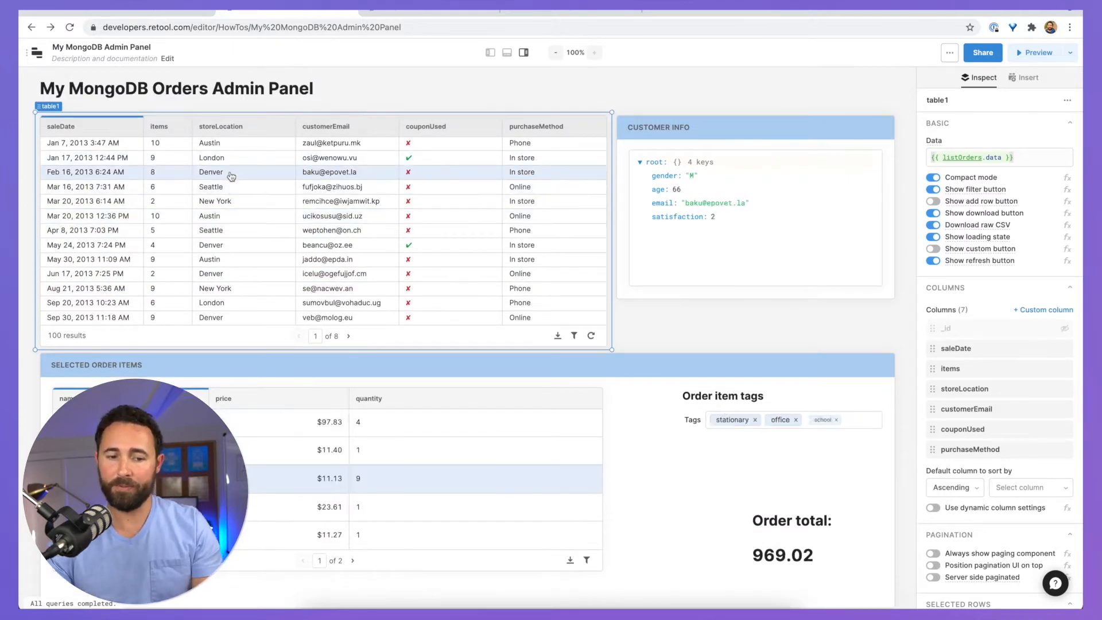
pyautogui.click(228, 200)
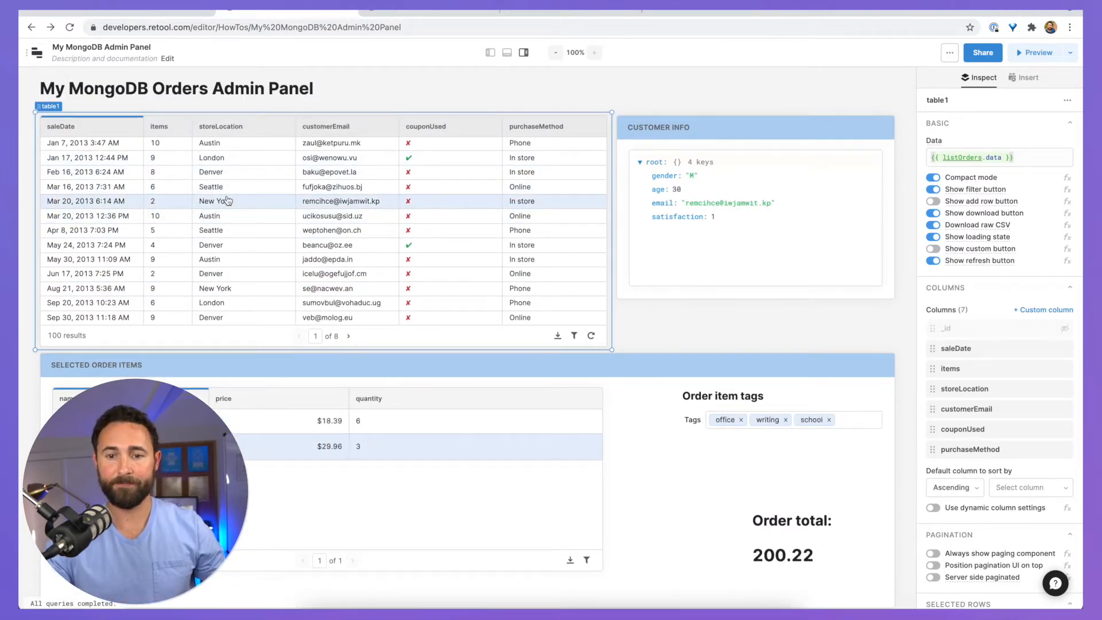
pyautogui.click(428, 89)
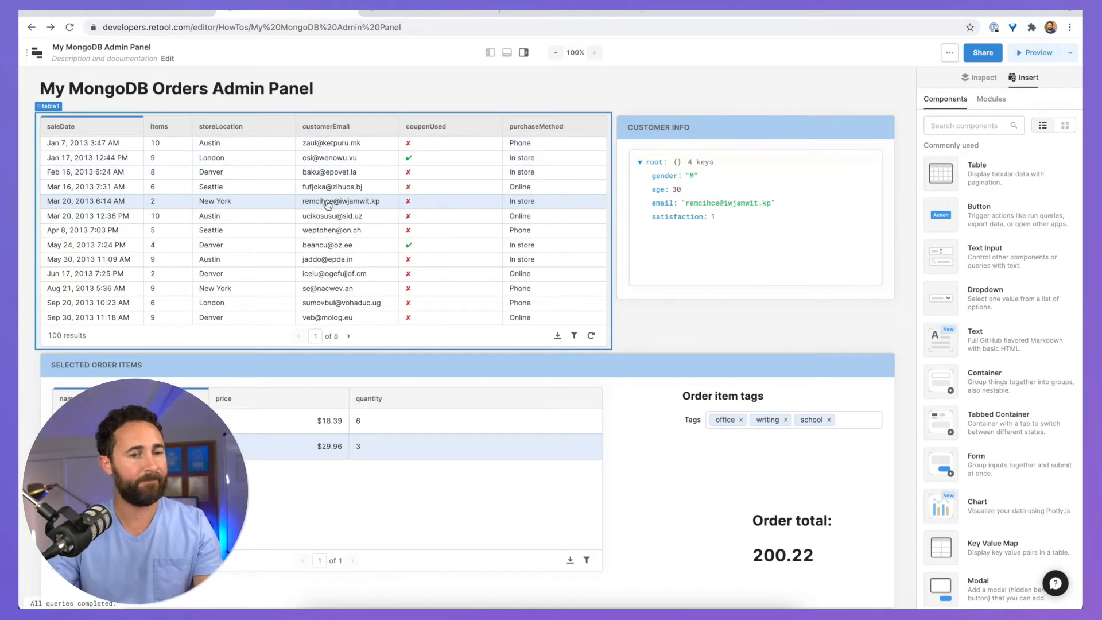
# Step: Place a narrow Text Input above the orders table labelled Customer Email
pyautogui.click(993, 125)
pyautogui.write('input')
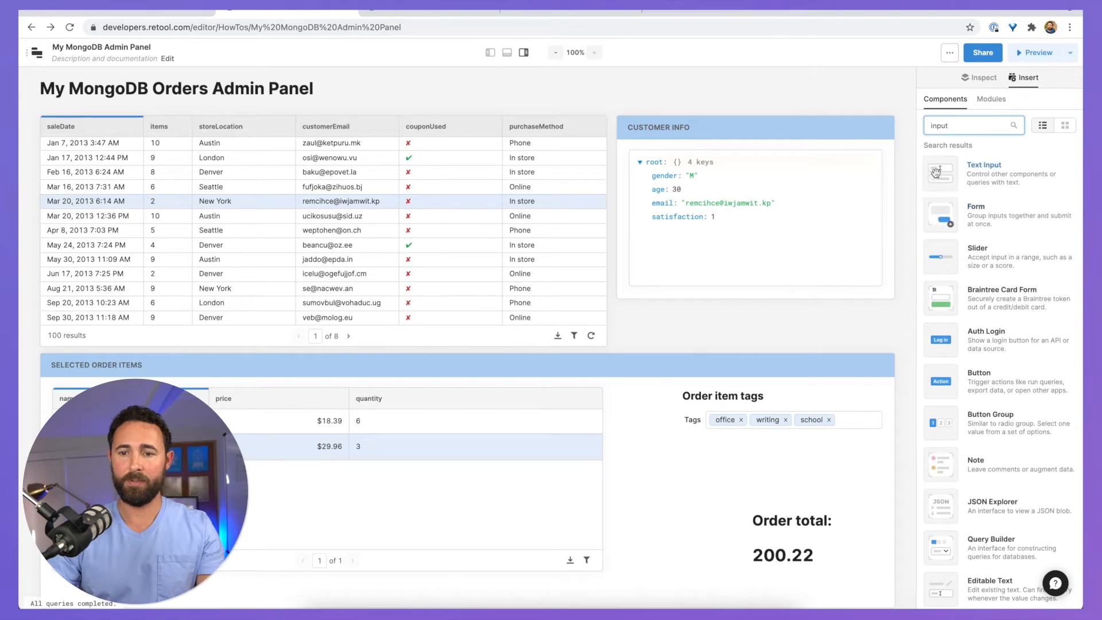
pyautogui.moveTo(941, 172); pyautogui.dragTo(466, 113)
pyautogui.moveTo(676, 125); pyautogui.dragTo(606, 124)
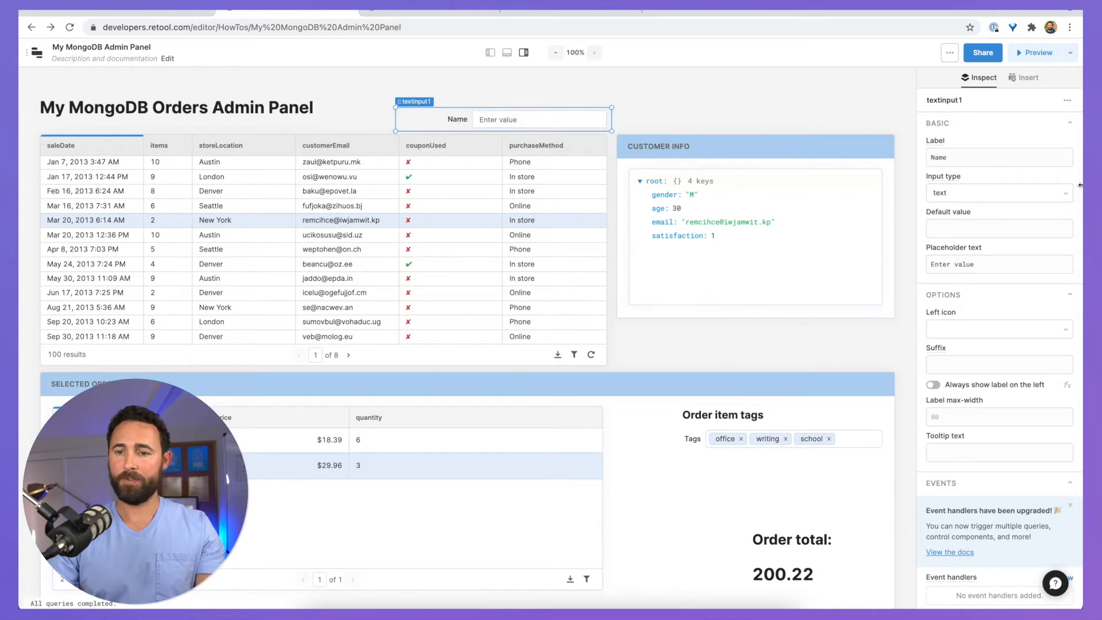
pyautogui.moveTo(979, 157); pyautogui.dragTo(853, 160)
pyautogui.write('Customer')
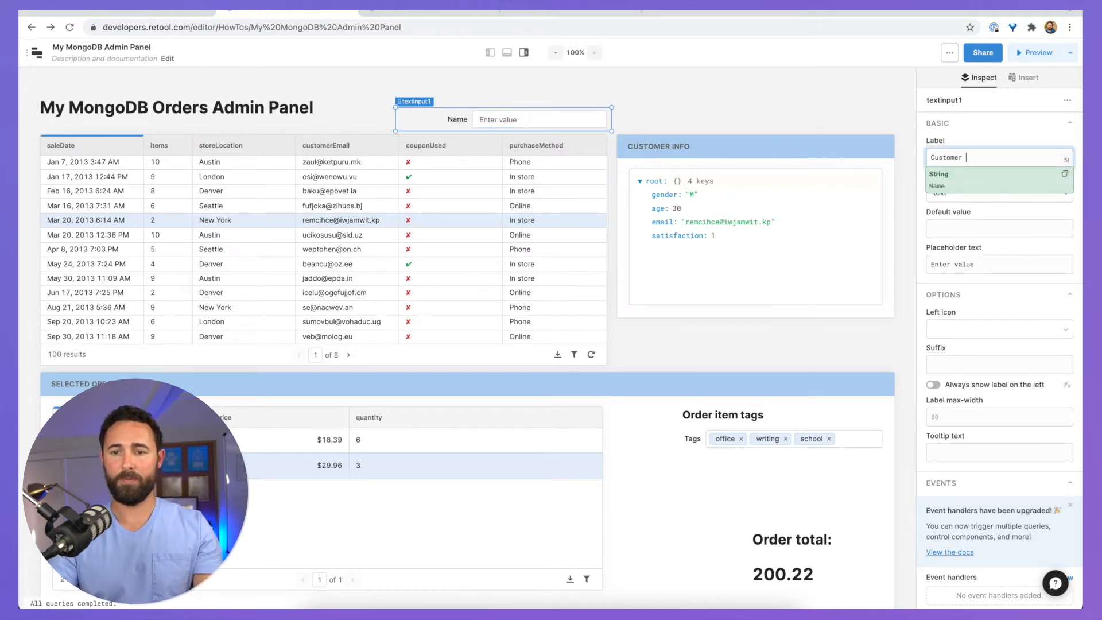
pyautogui.write(' Email')
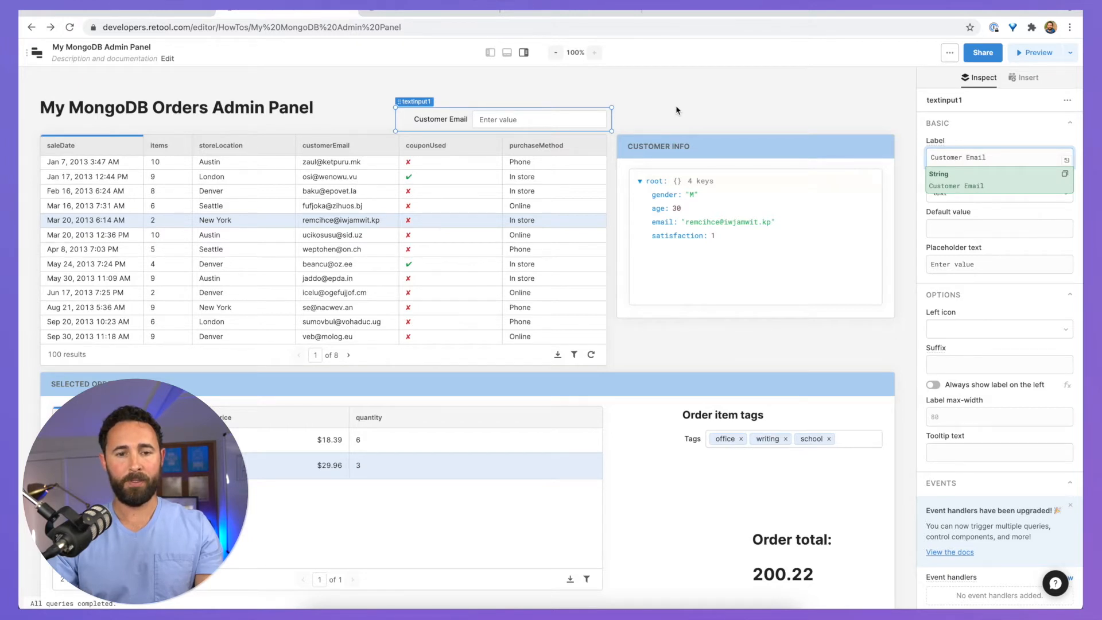
pyautogui.click(676, 110)
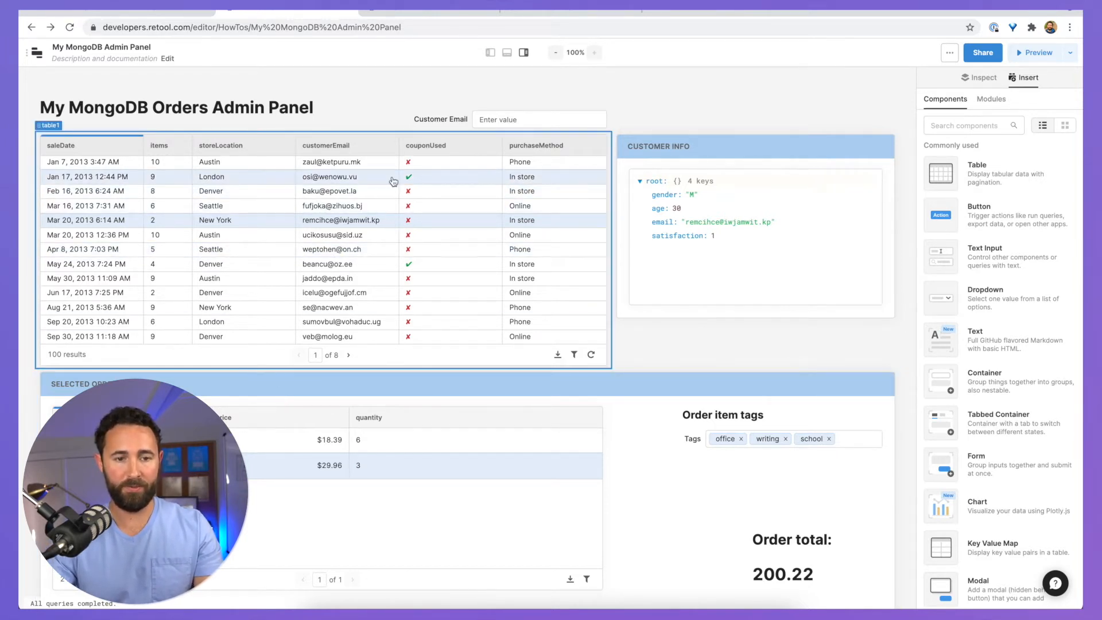
# Step: Enter a customer's e-mail address in the Customer Email field, then open the listOrders query editor
pyautogui.click(482, 119)
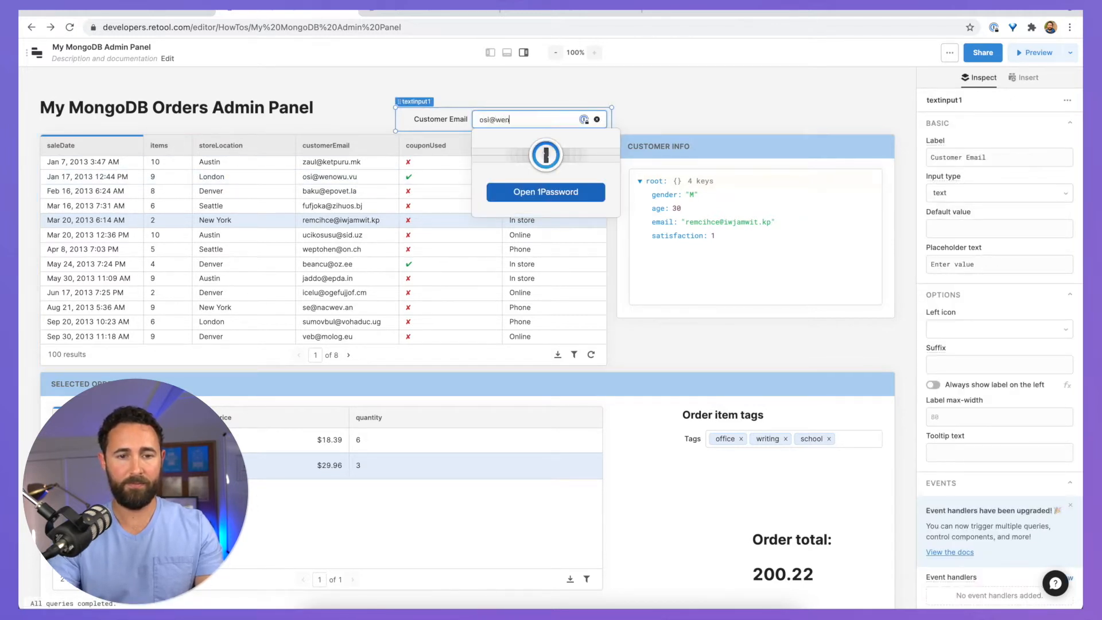
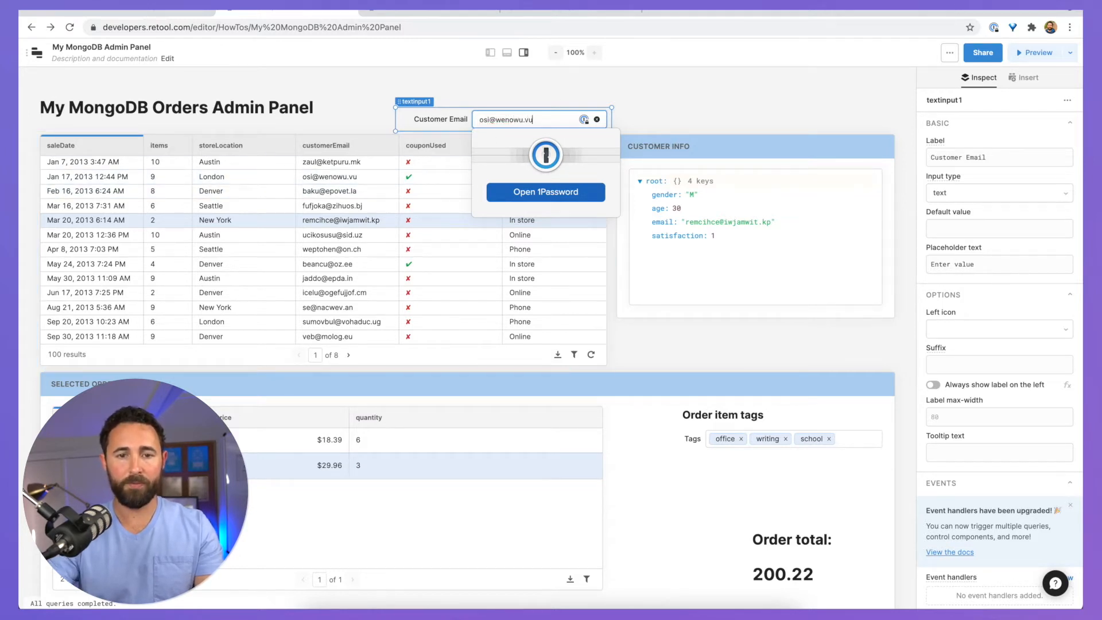
pyautogui.click(664, 83)
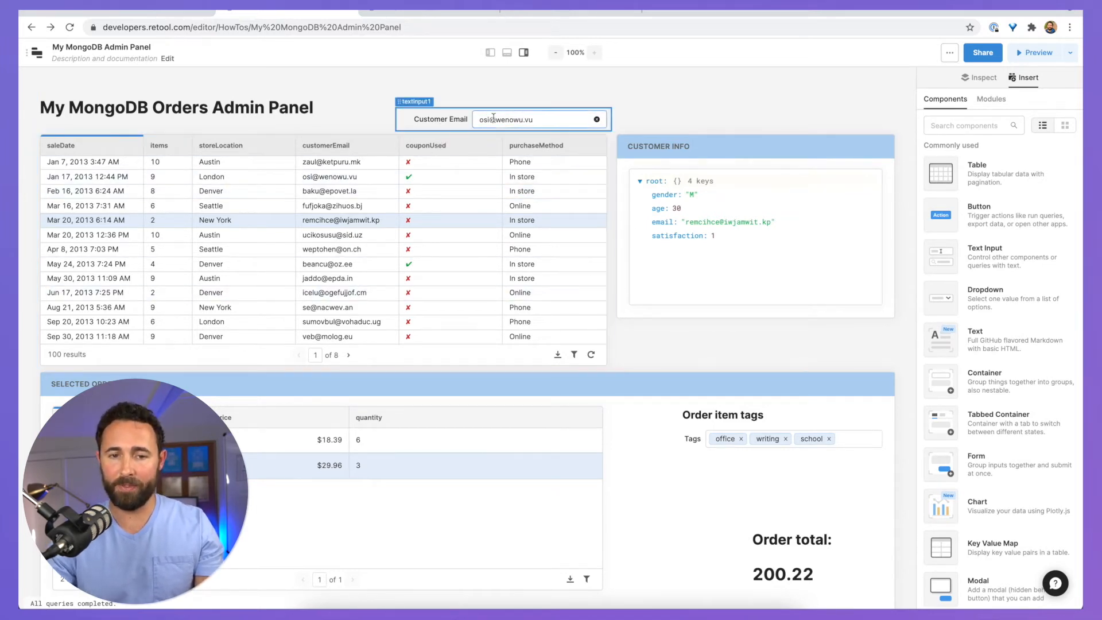
pyautogui.doubleClick(515, 119)
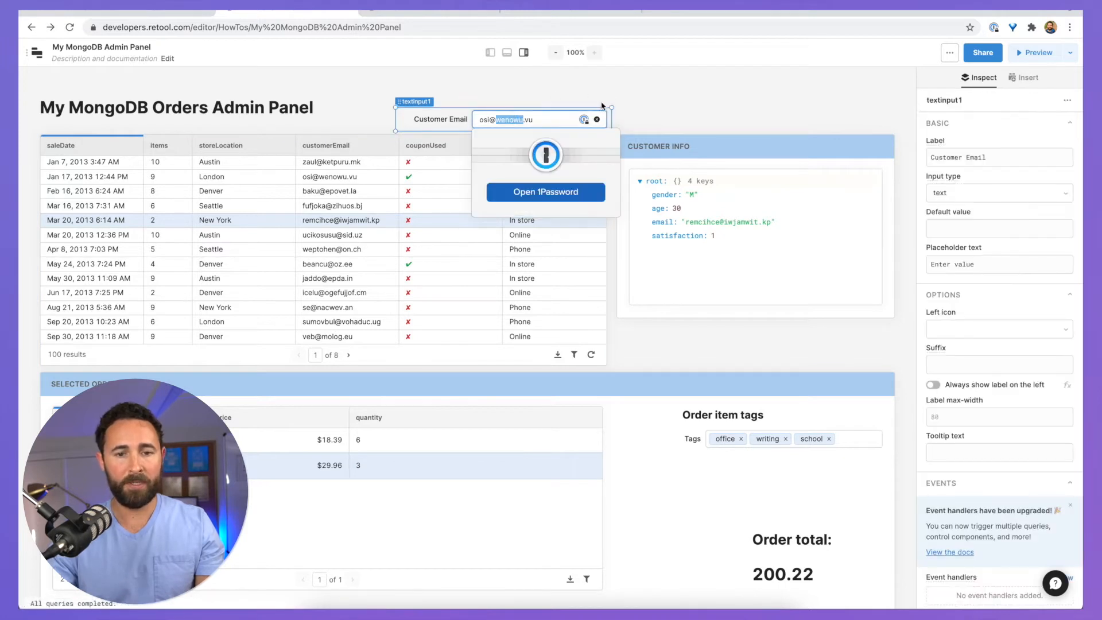
pyautogui.click(512, 84)
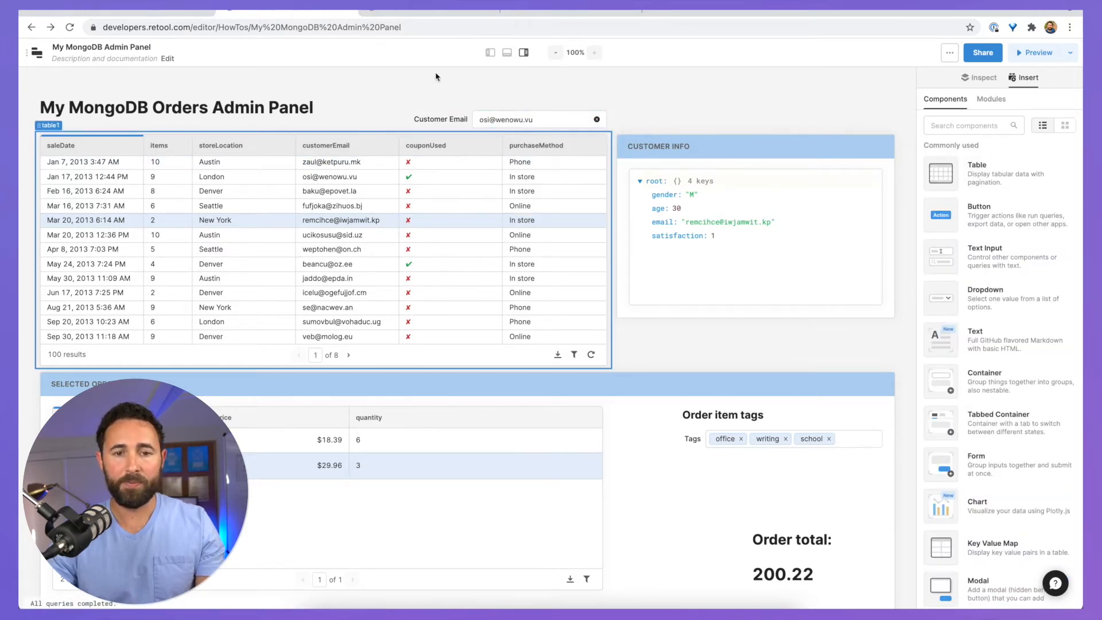
pyautogui.click(507, 54)
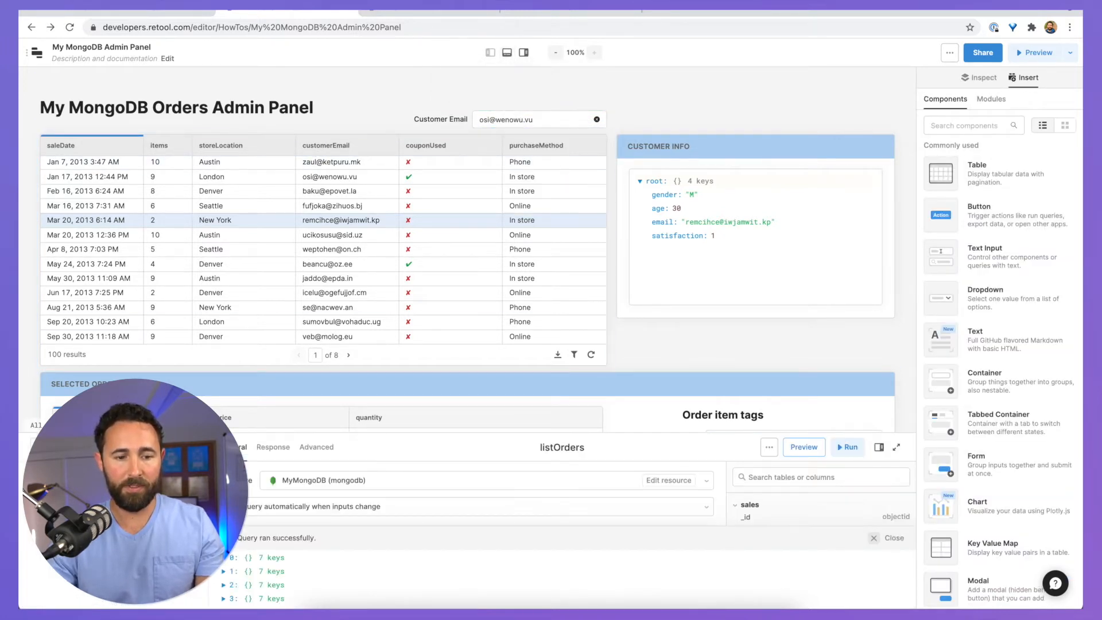
# Step: Paste a customer.email filter referencing textinput1.value into the expanded listOrders Query field
pyautogui.click(896, 447)
pyautogui.click(390, 375)
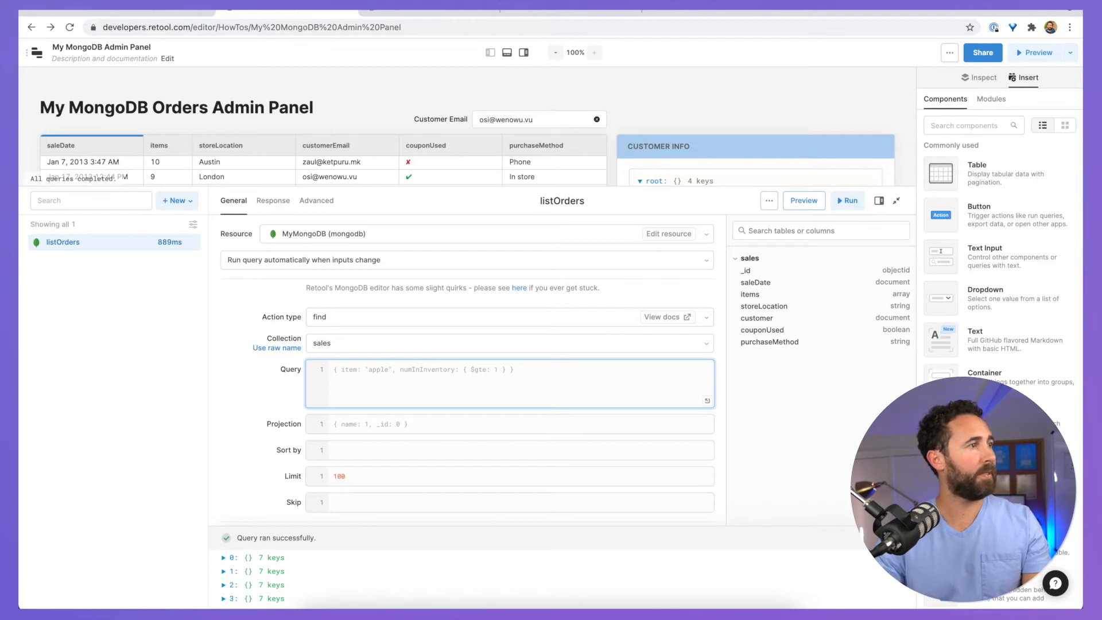
pyautogui.press('super+Tab')
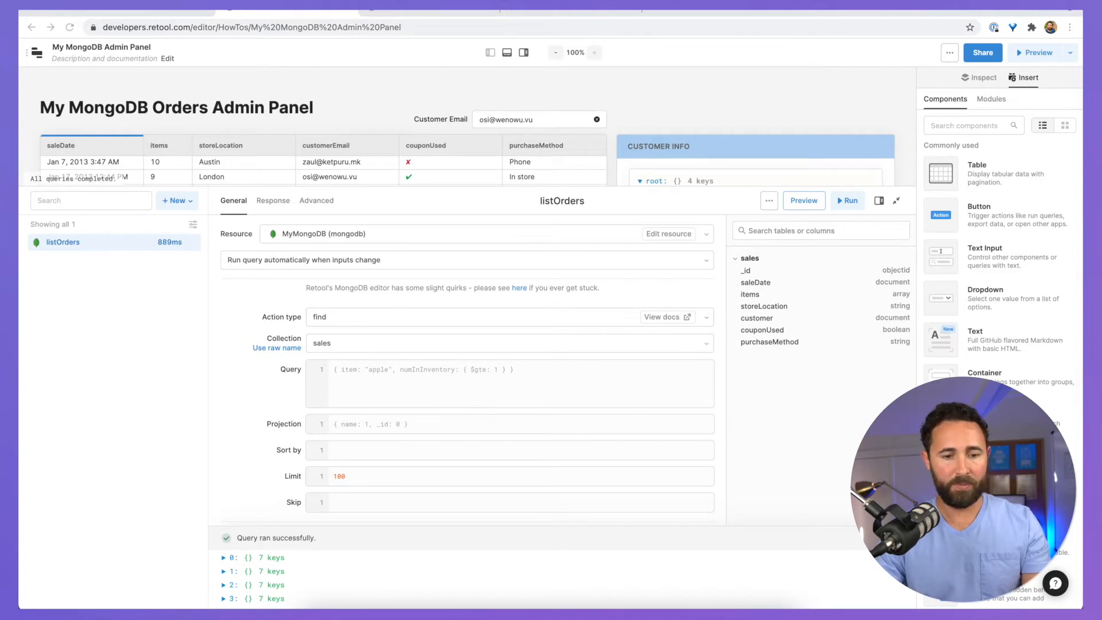
pyautogui.press('super+Tab')
pyautogui.click(344, 381)
pyautogui.write('{ "customer.email":{{ textinput1.value !== "" ? textinput1.value : {$exists:true} }} }')
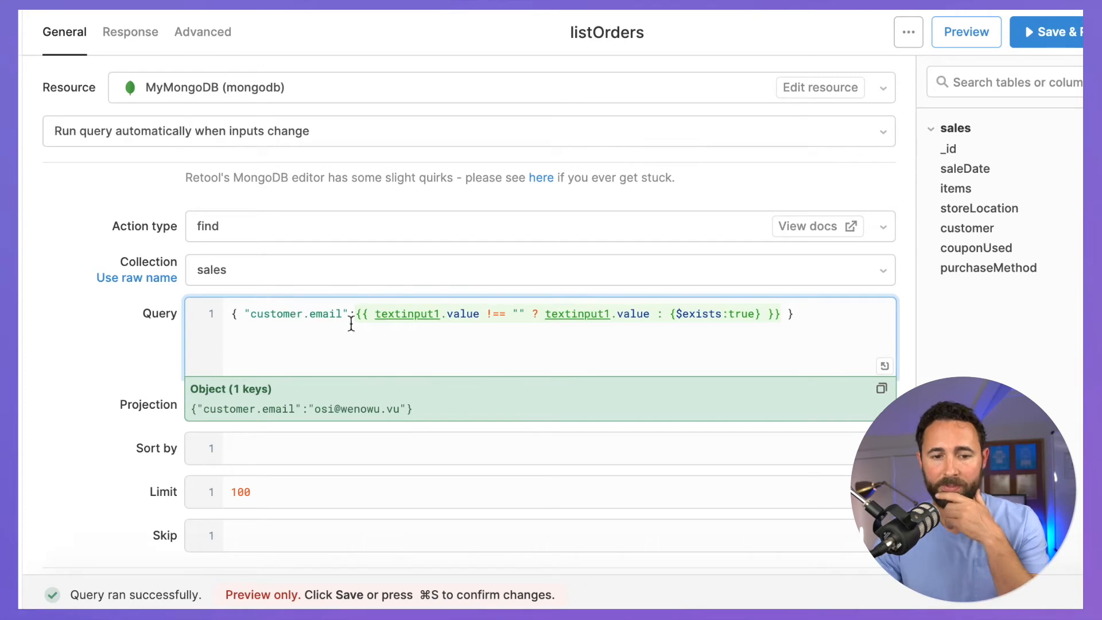
# Step: Review the customer.email key, empty-string check and {$exists:true} fallback, then save and run the query
pyautogui.click(298, 314)
pyautogui.moveTo(260, 317); pyautogui.dragTo(343, 318)
pyautogui.doubleClick(336, 315)
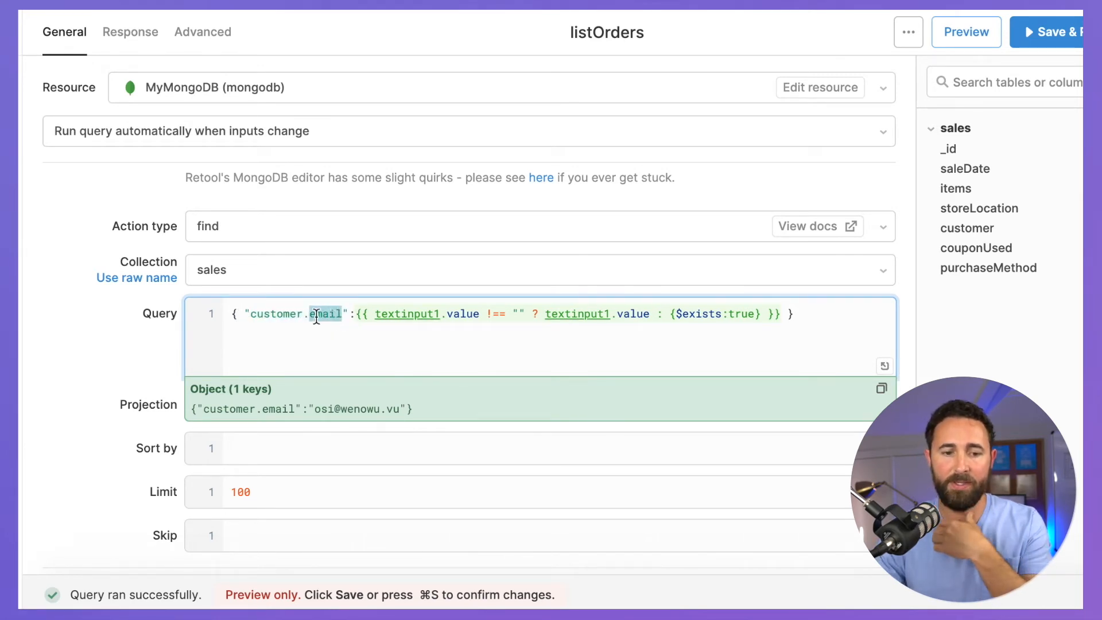
pyautogui.doubleClick(284, 312)
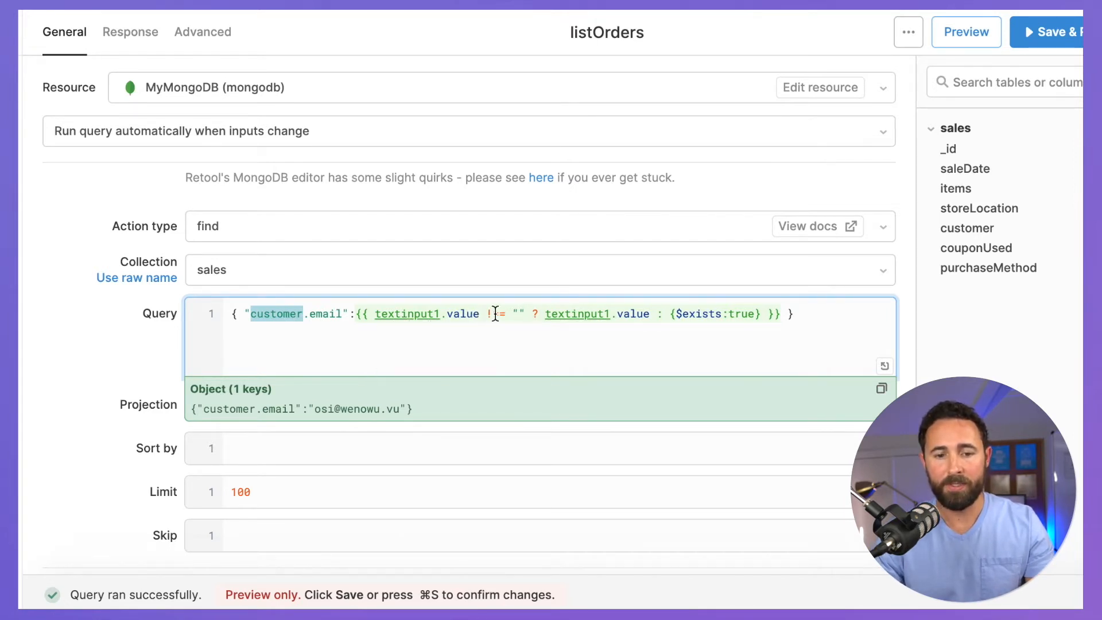
pyautogui.click(521, 312)
pyautogui.moveTo(530, 312); pyautogui.dragTo(517, 312)
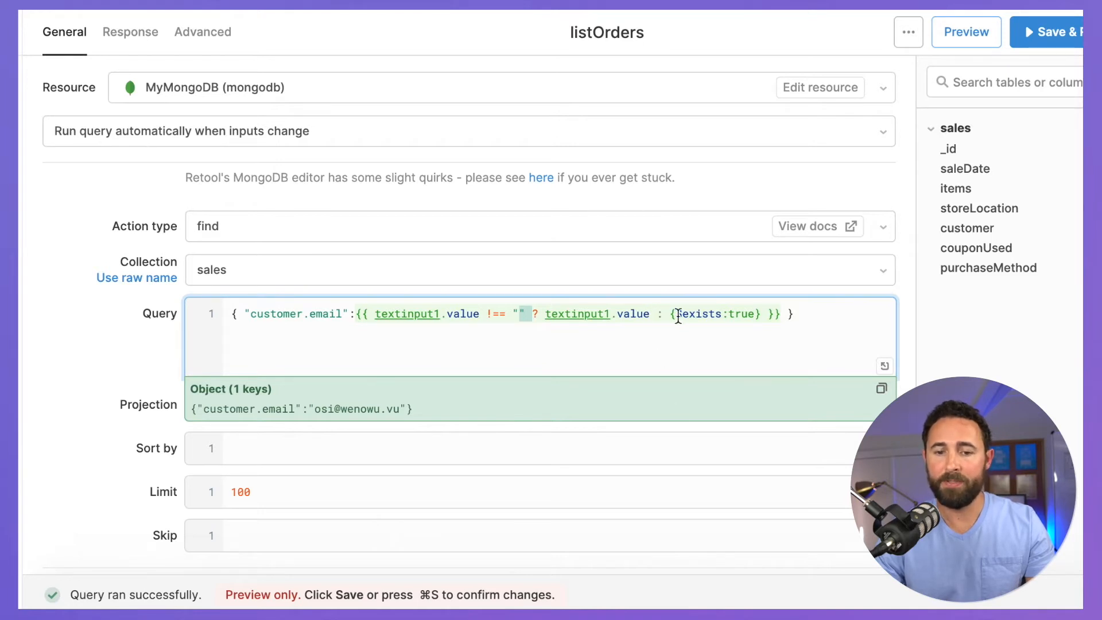
pyautogui.moveTo(670, 314); pyautogui.dragTo(761, 316)
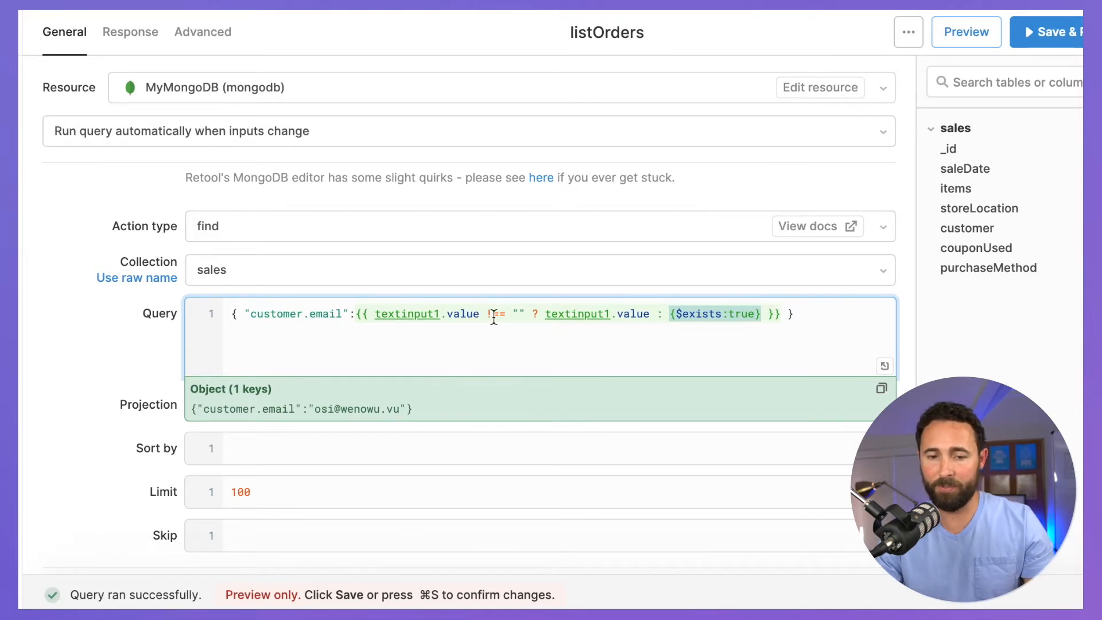
pyautogui.click(728, 314)
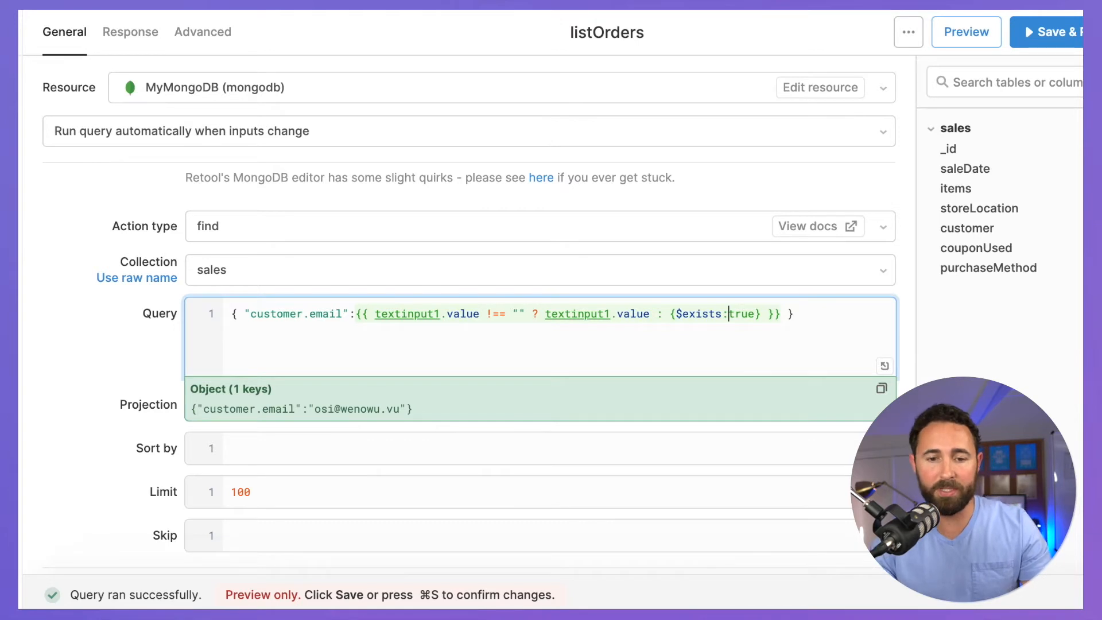
pyautogui.click(819, 315)
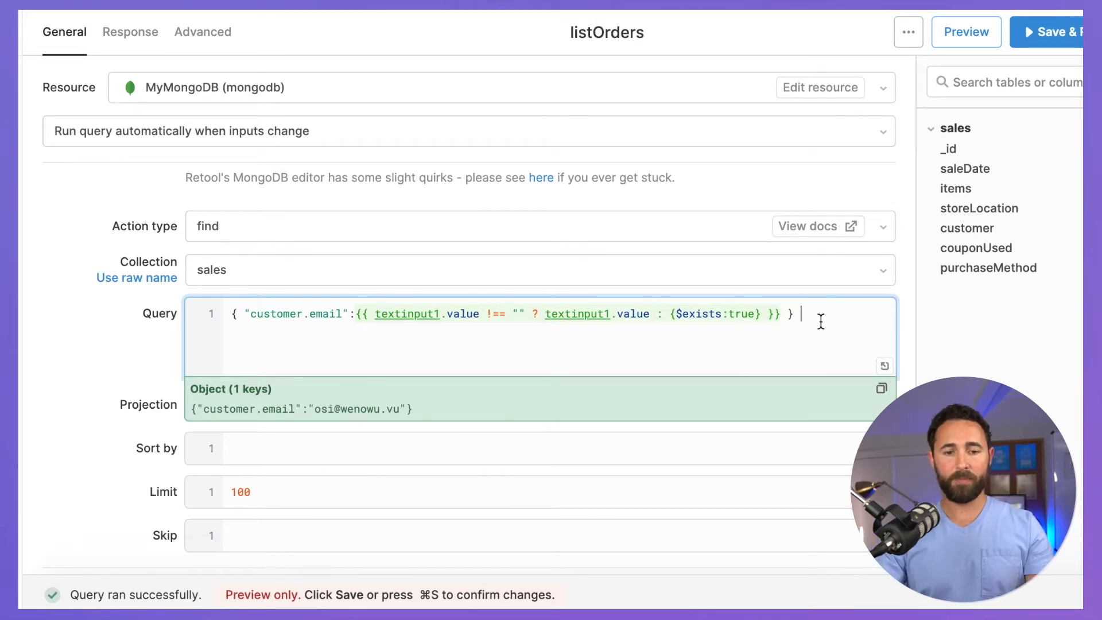
pyautogui.click(103, 351)
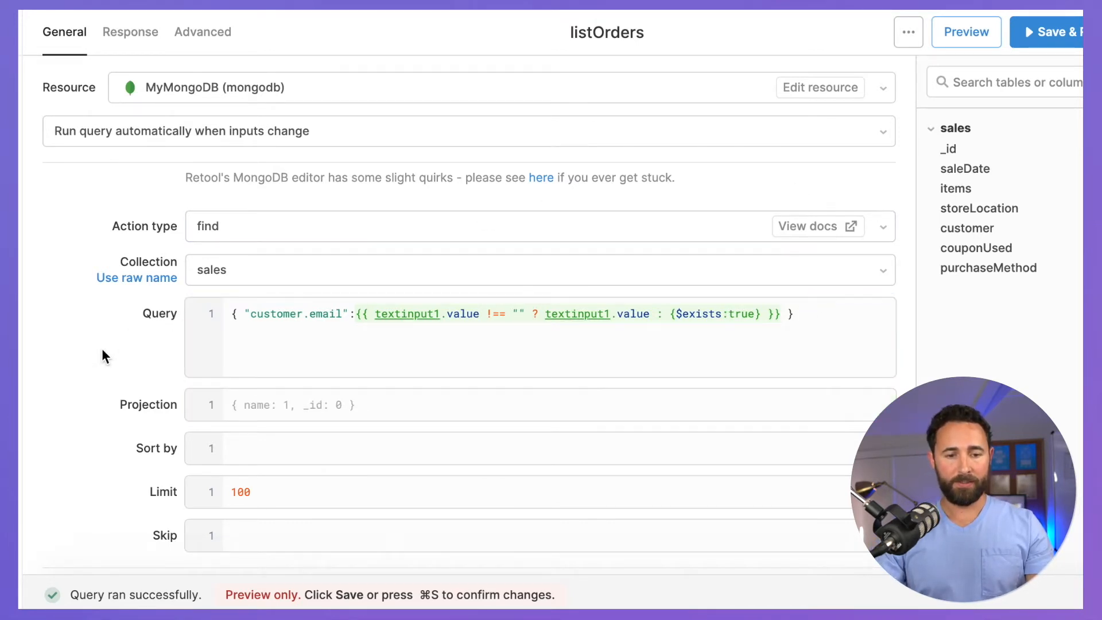
pyautogui.click(1036, 45)
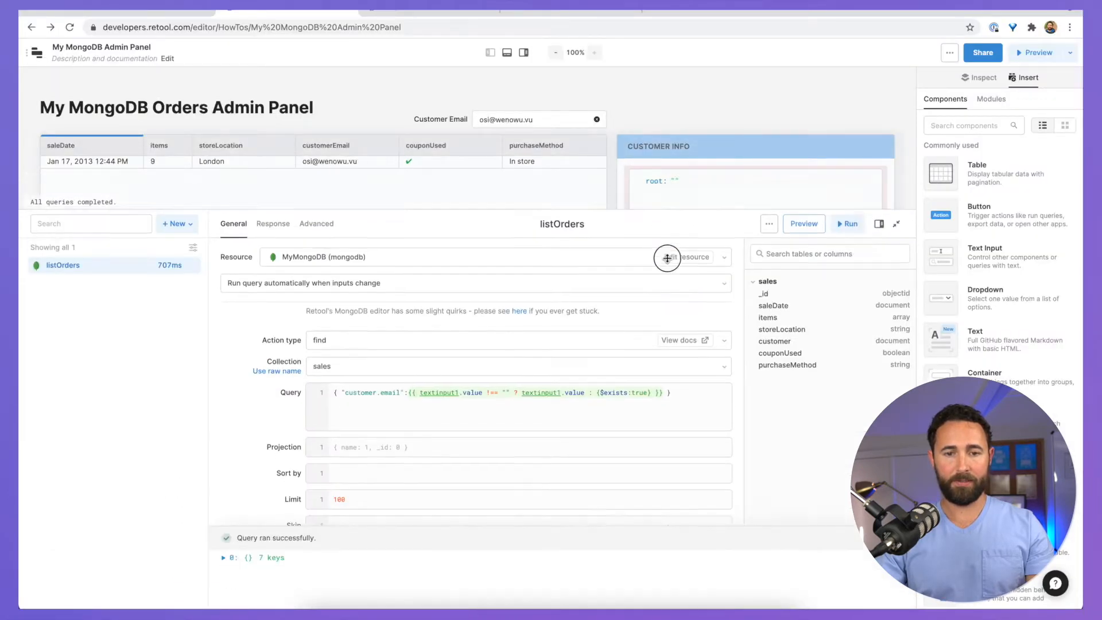
# Step: Delete the Customer Email value so the orders table lists all 100 orders again
pyautogui.moveTo(667, 259); pyautogui.dragTo(657, 377)
pyautogui.scroll(-1, 549, 118)
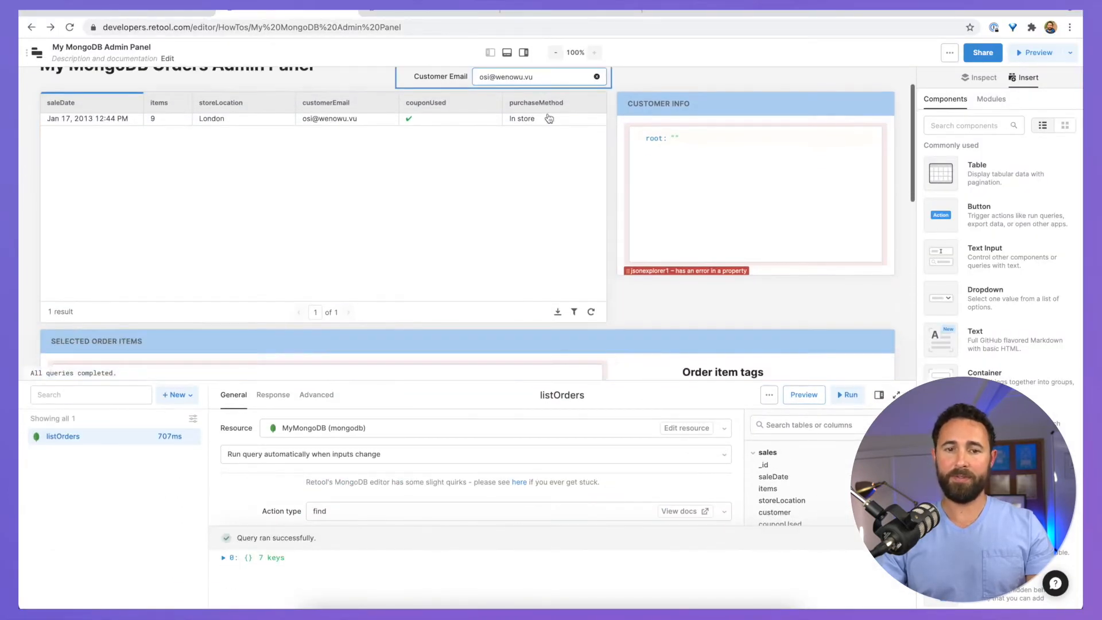
pyautogui.scroll(1, 550, 118)
pyautogui.click(522, 105)
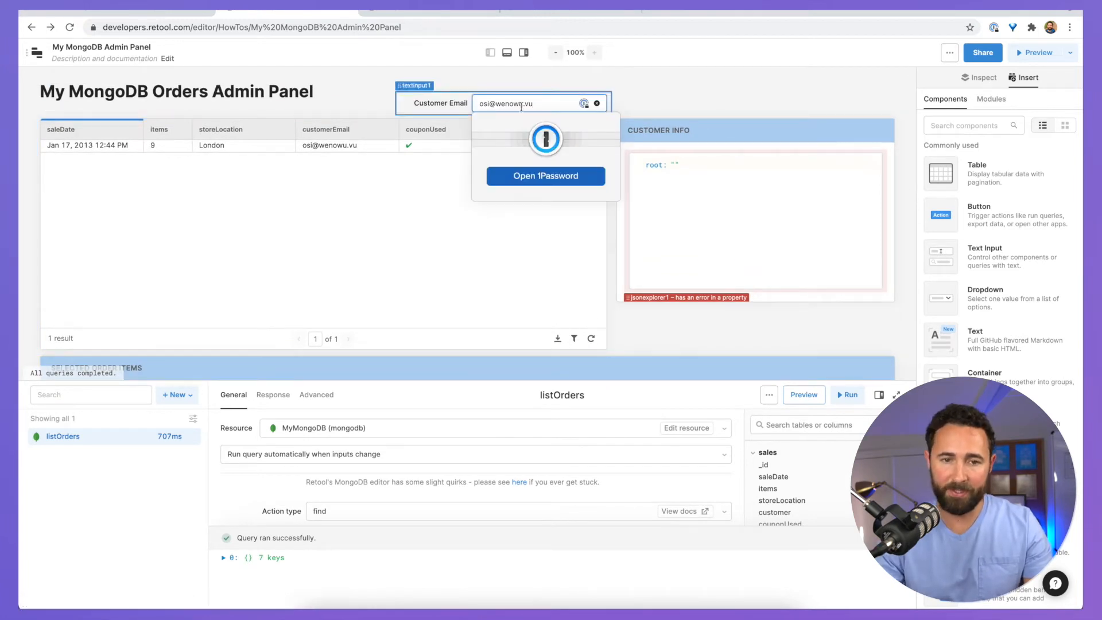
pyautogui.hotkey('ctrl', 'a')
pyautogui.hotkey('ctrl', 'c')
pyautogui.press('BackSpace')
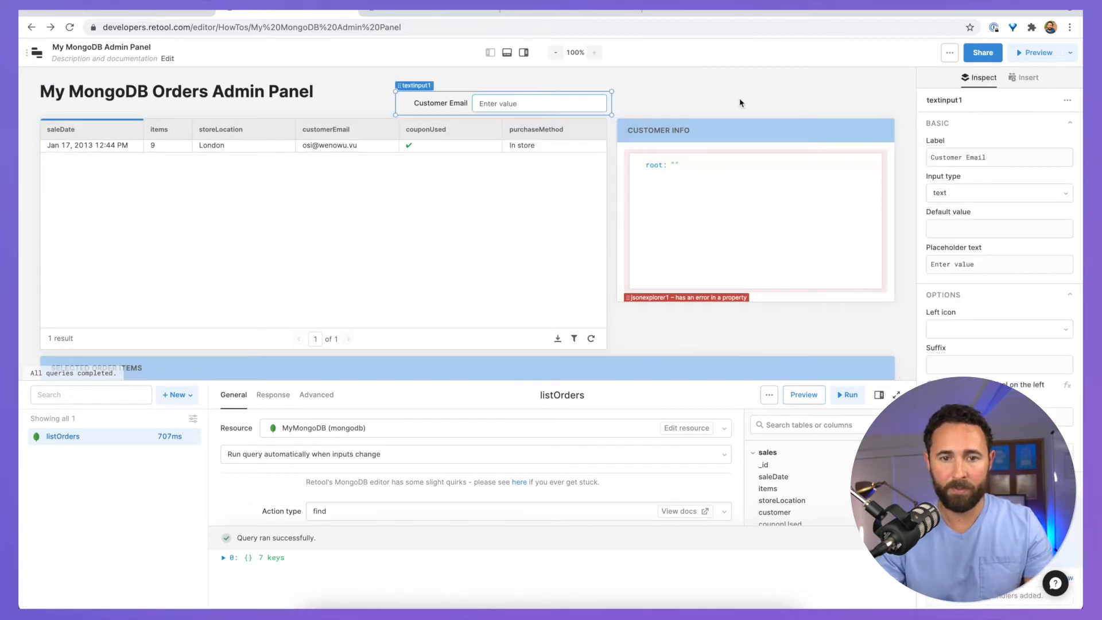
pyautogui.click(739, 103)
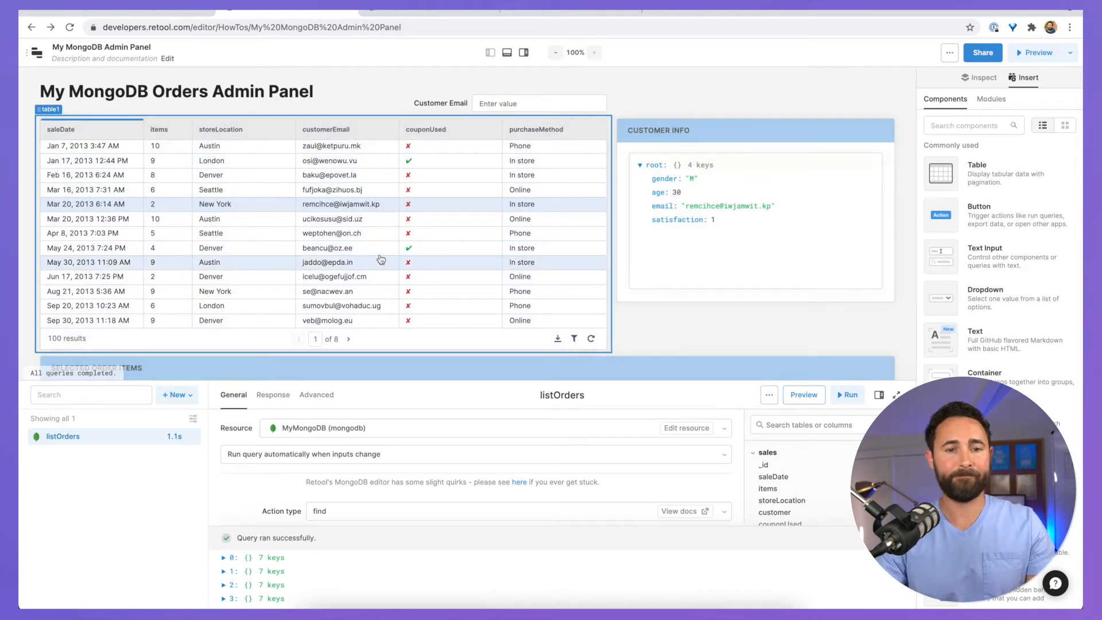
# Step: Paste the customer's e-mail back into Customer Email, then clear it again to test the filter
pyautogui.click(500, 103)
pyautogui.hotkey('ctrl', 'v')
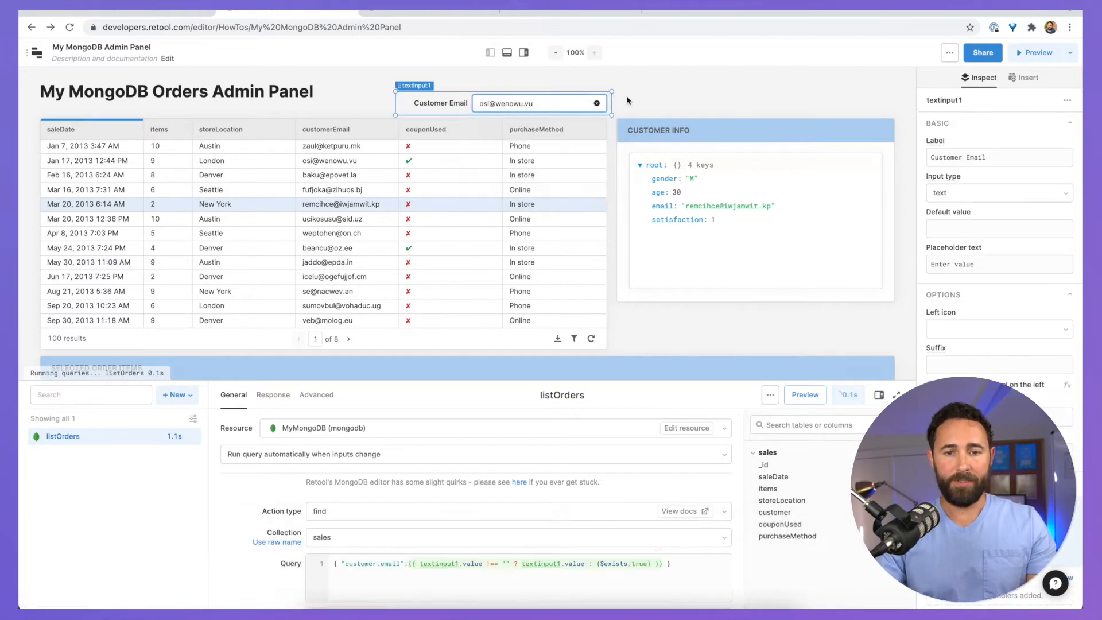
pyautogui.click(597, 103)
pyautogui.click(692, 105)
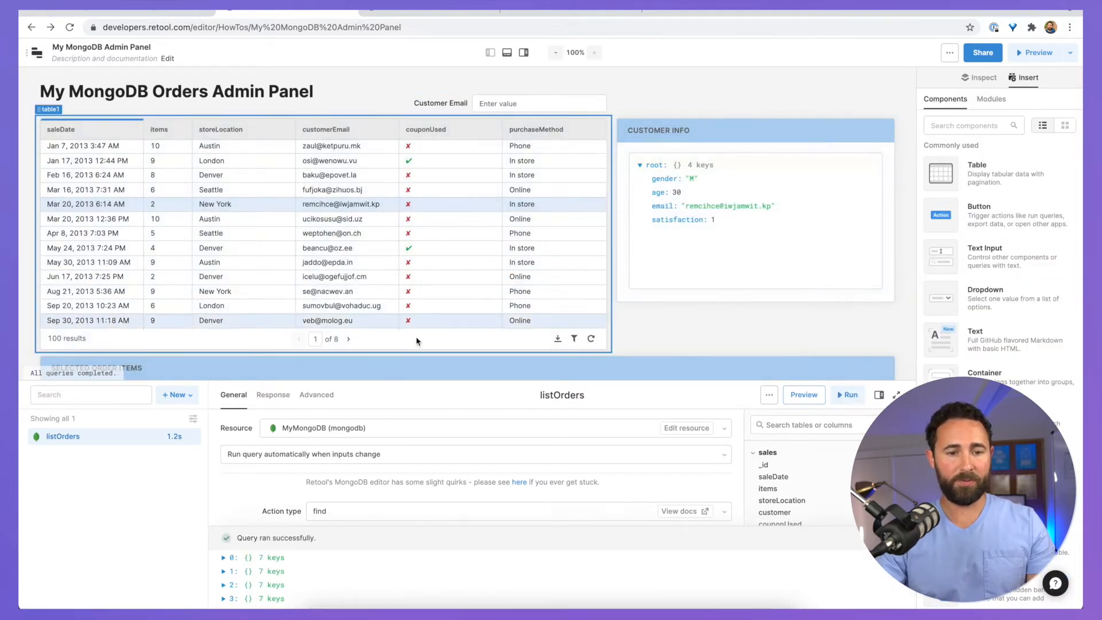
# Step: Close the query editor and select several orders, including May 24, Mar 20 and Feb 16, to check details
pyautogui.click(507, 52)
pyautogui.click(307, 235)
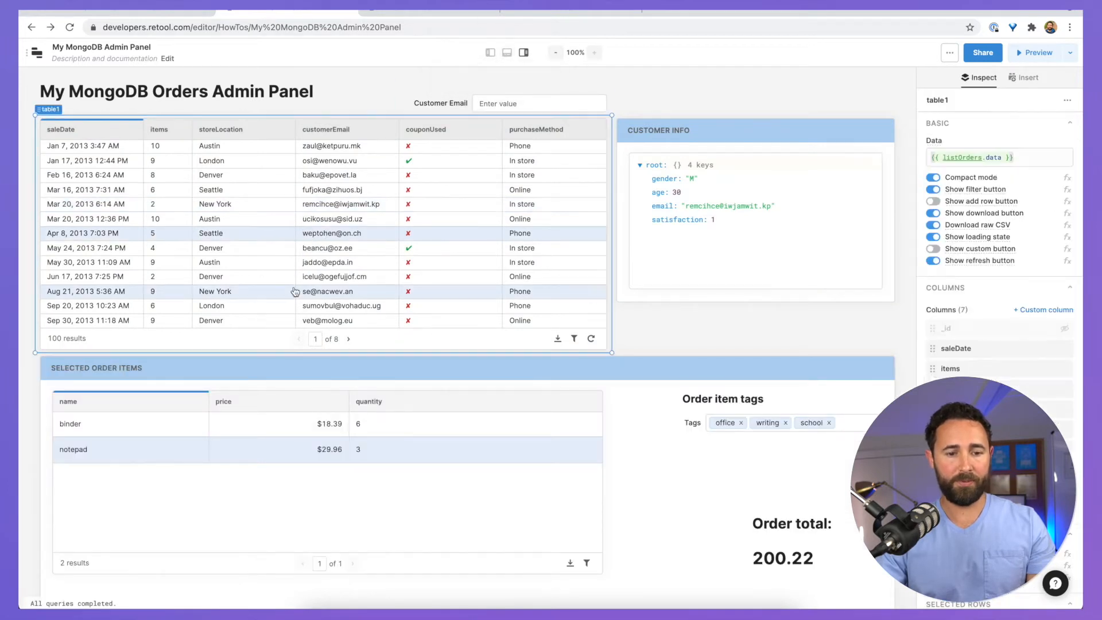
pyautogui.click(283, 247)
pyautogui.click(278, 219)
pyautogui.click(302, 175)
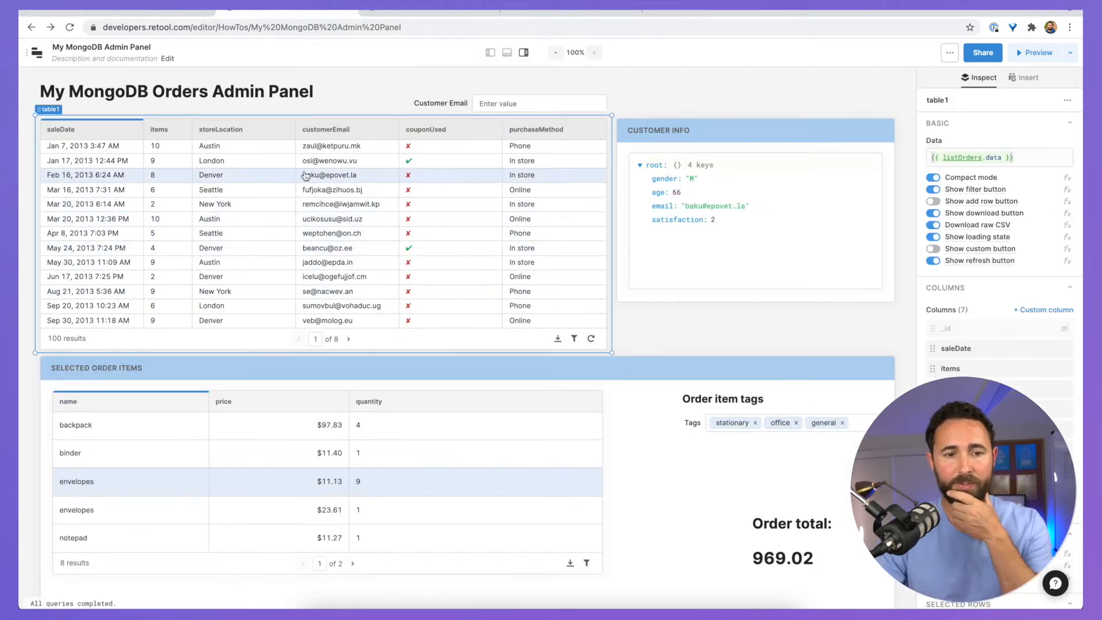
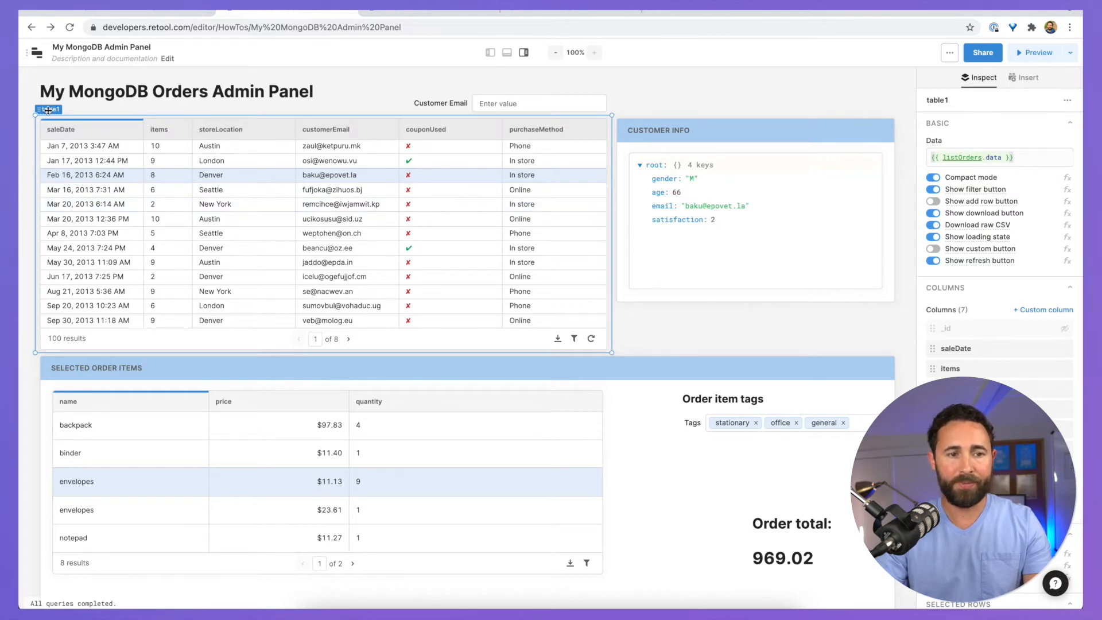
# Step: Add a right-side row action to table1 labelled Delete, set to run a query
pyautogui.scroll(-10, 997, 321)
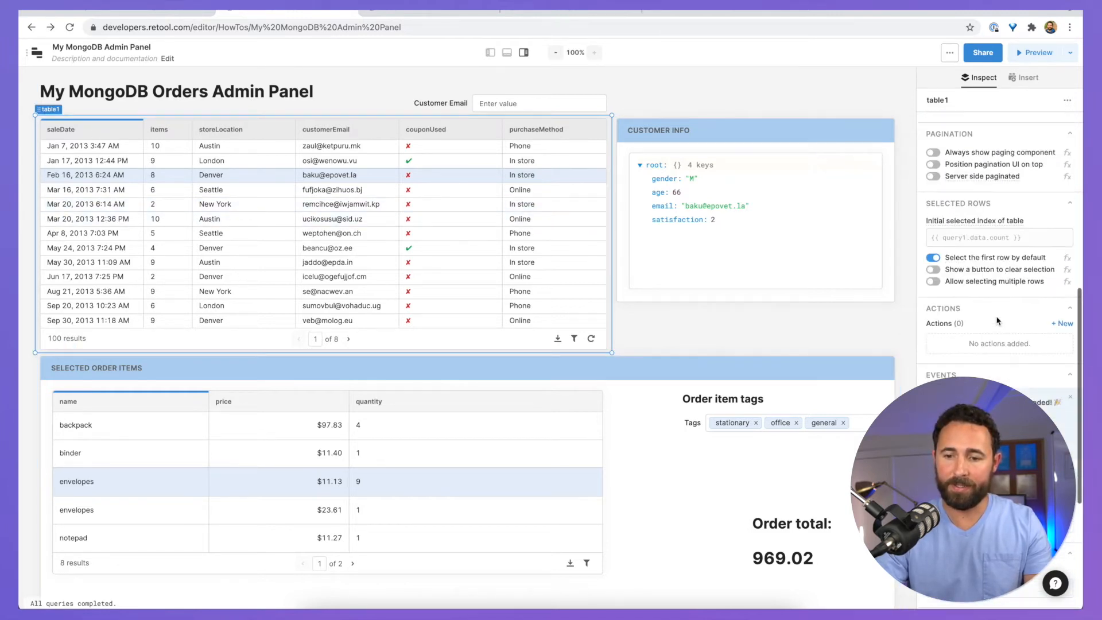
pyautogui.click(1065, 325)
pyautogui.click(973, 344)
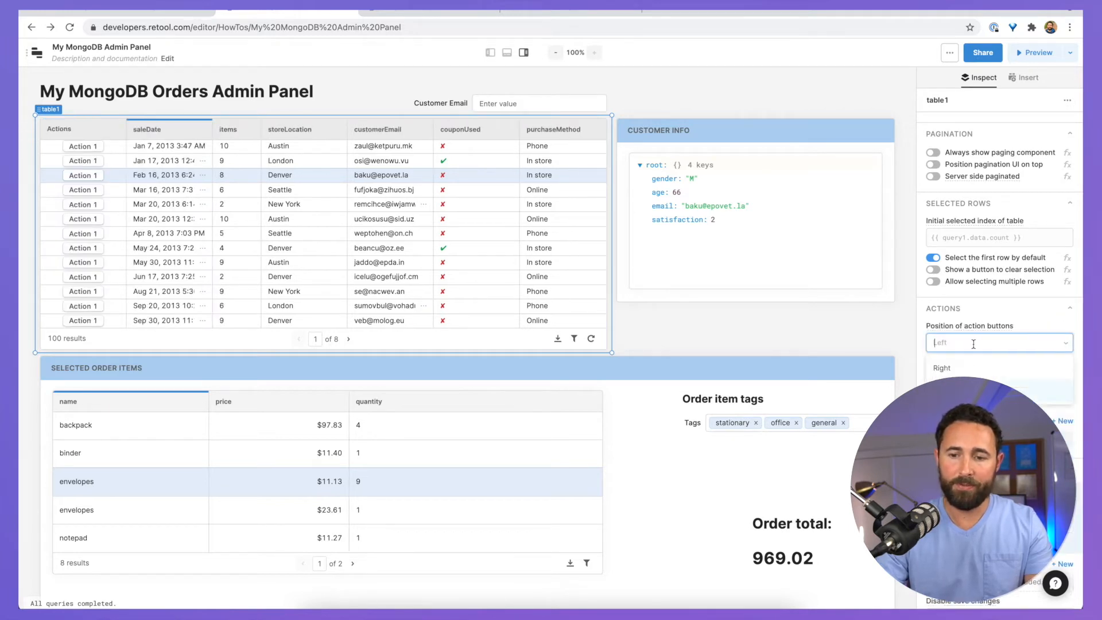
pyautogui.click(941, 368)
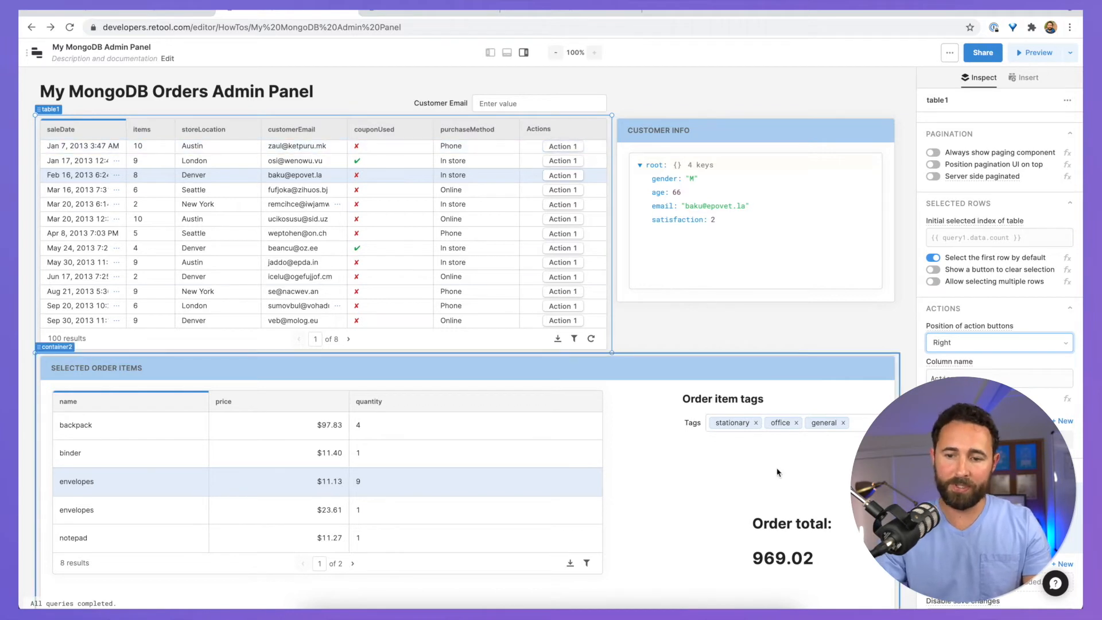
pyautogui.click(987, 440)
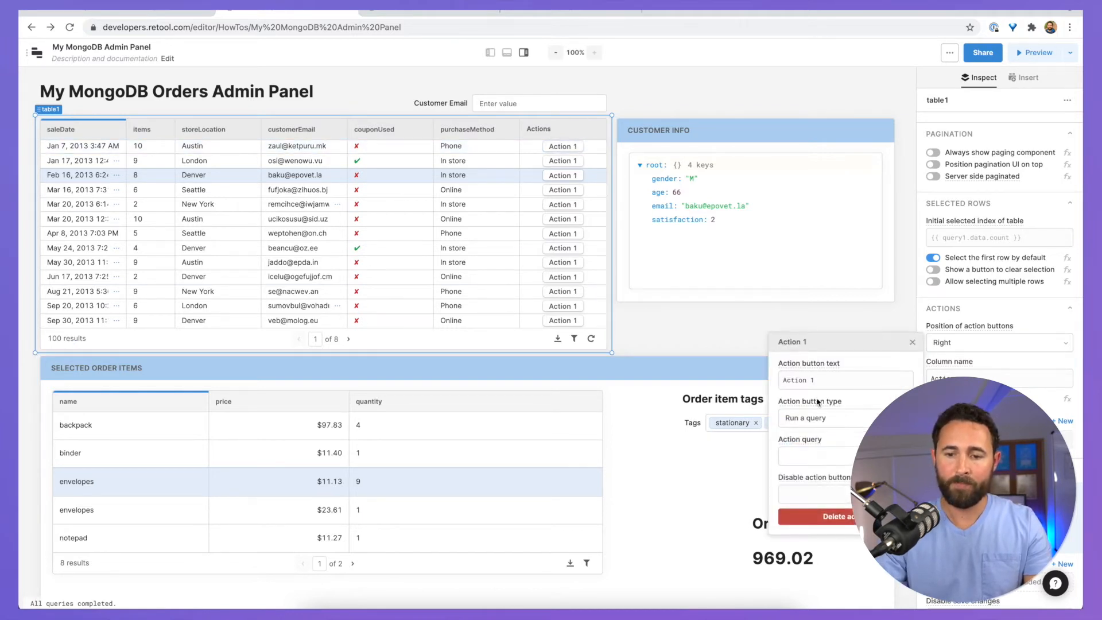
pyautogui.moveTo(819, 381); pyautogui.dragTo(748, 379)
pyautogui.write('Delete')
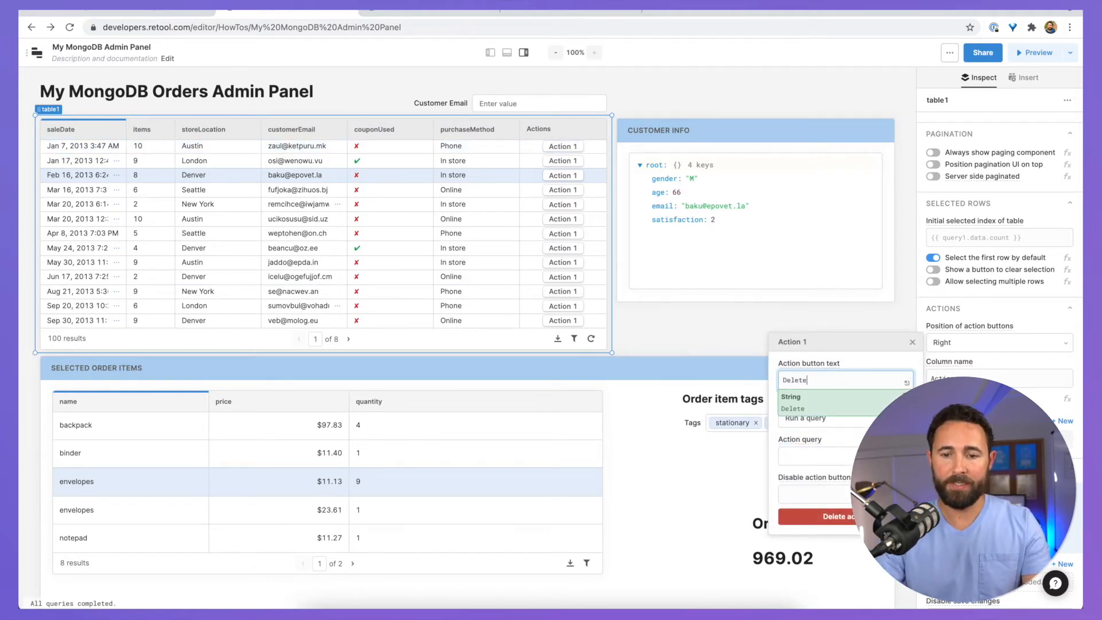
pyautogui.click(849, 456)
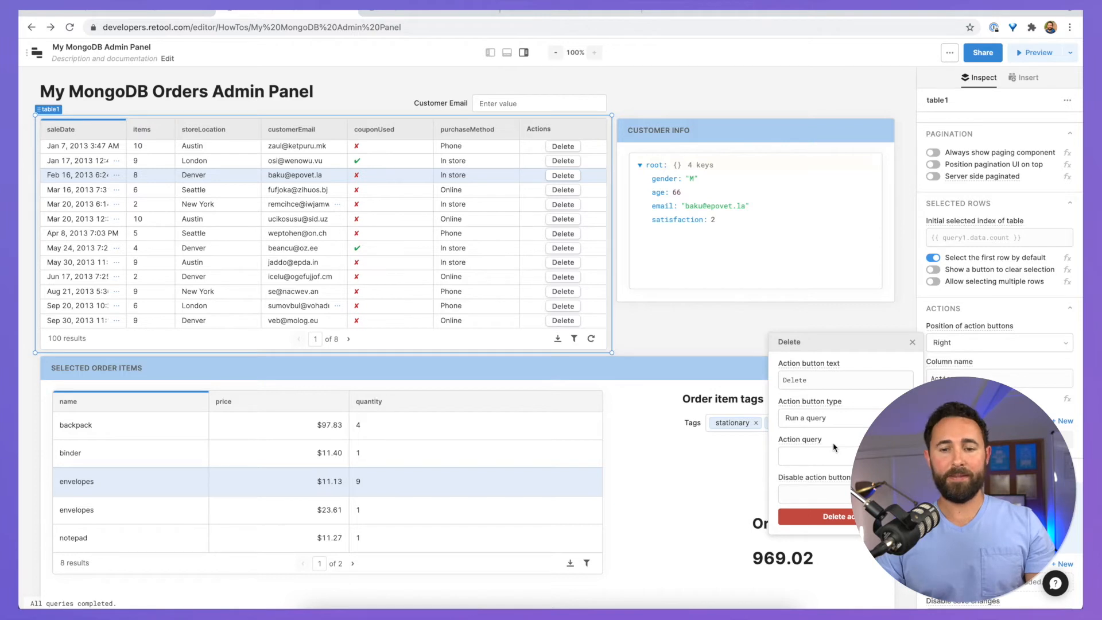
pyautogui.click(819, 456)
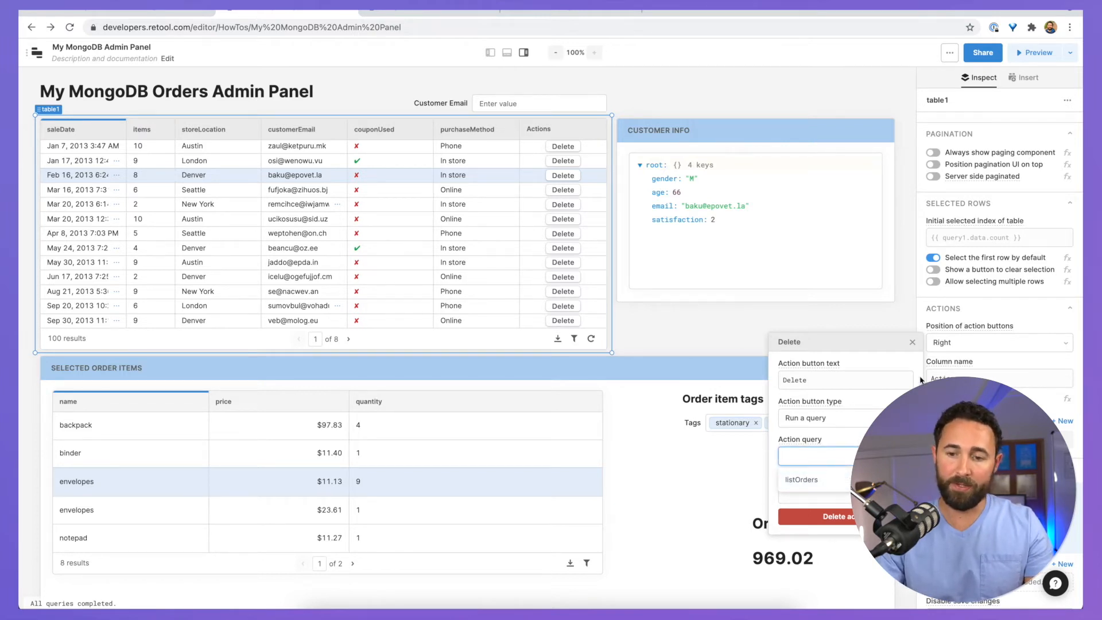
pyautogui.click(912, 342)
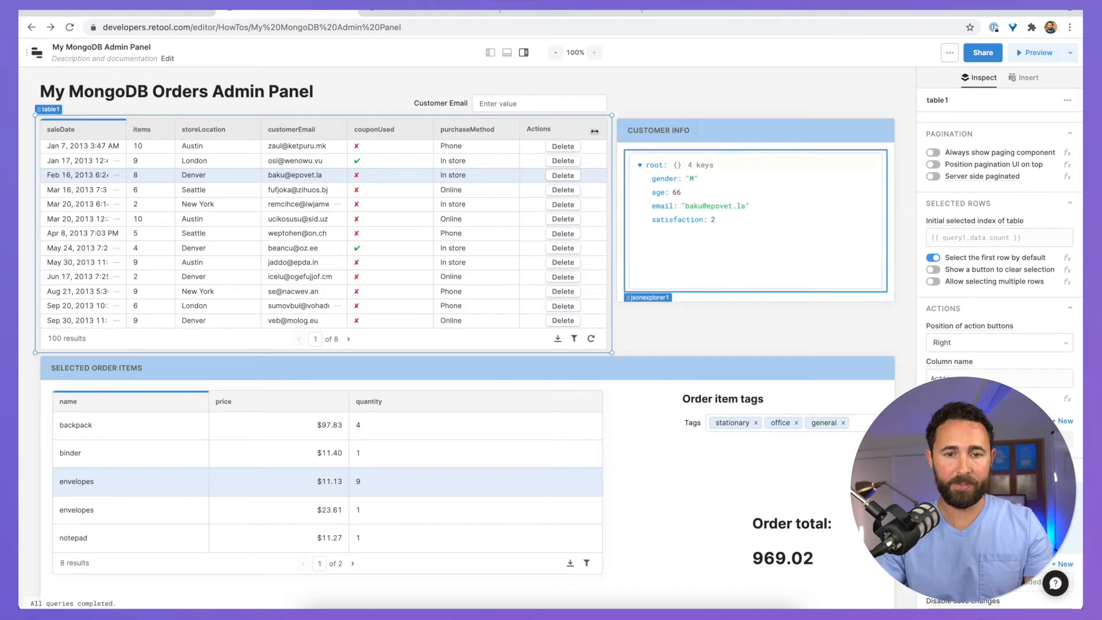
# Step: Duplicate listOrders as deleteOrder and set its action type to deleteOne
pyautogui.click(506, 53)
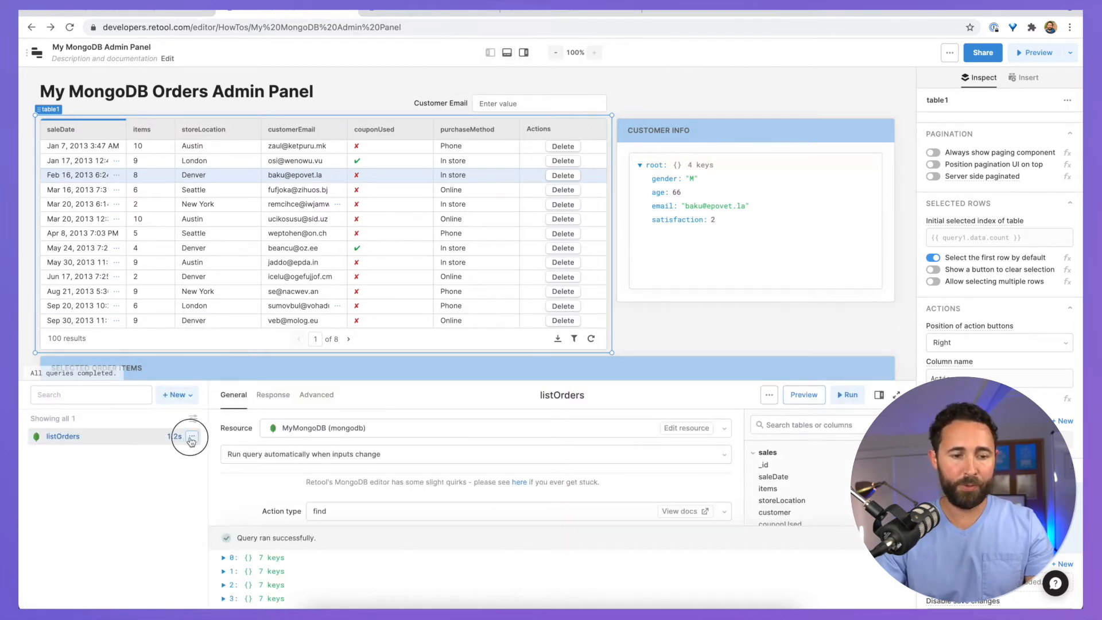
pyautogui.click(191, 438)
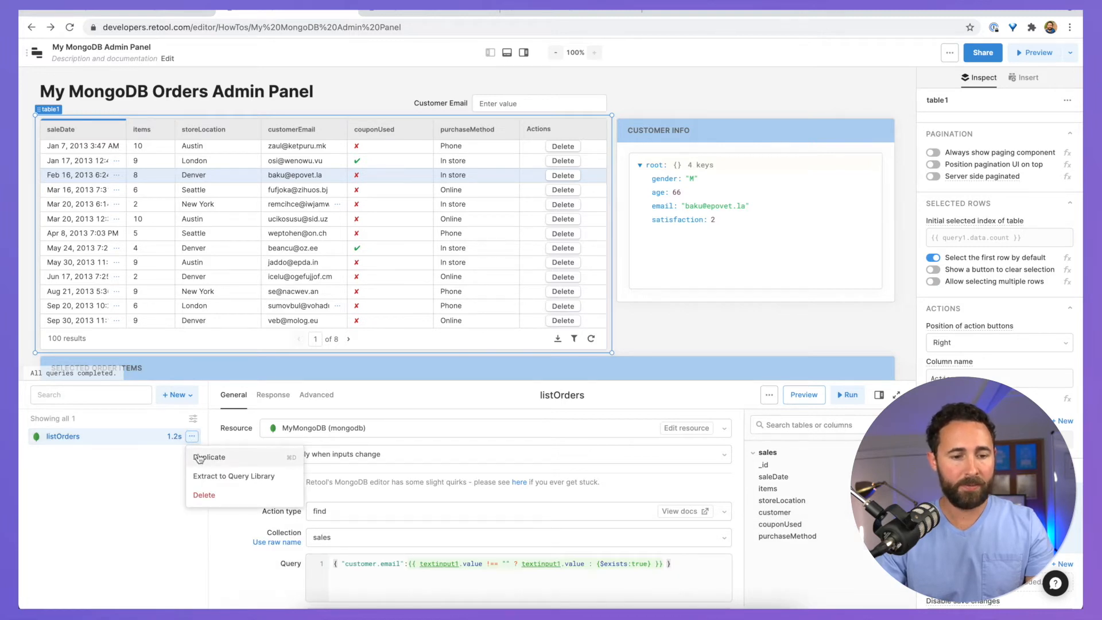
pyautogui.click(199, 458)
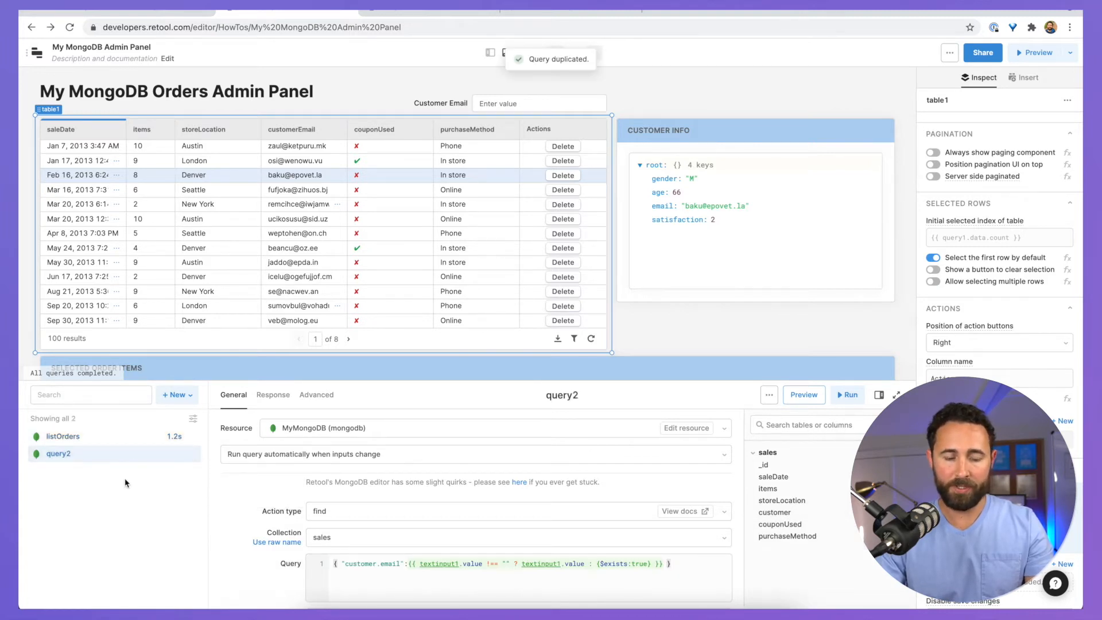
pyautogui.doubleClick(93, 455)
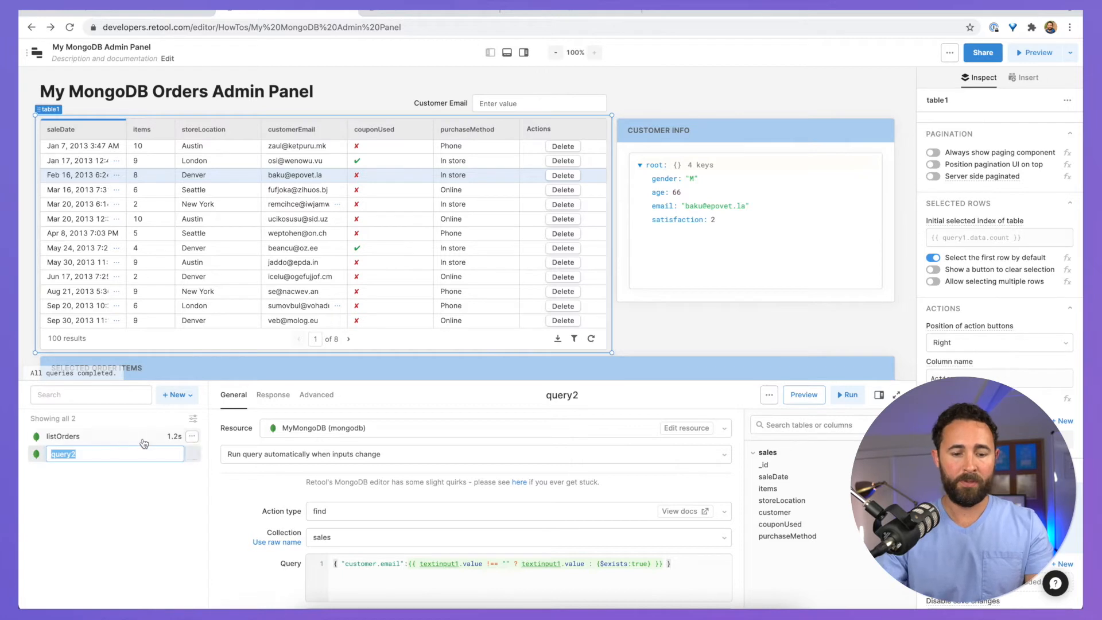
pyautogui.write('delete')
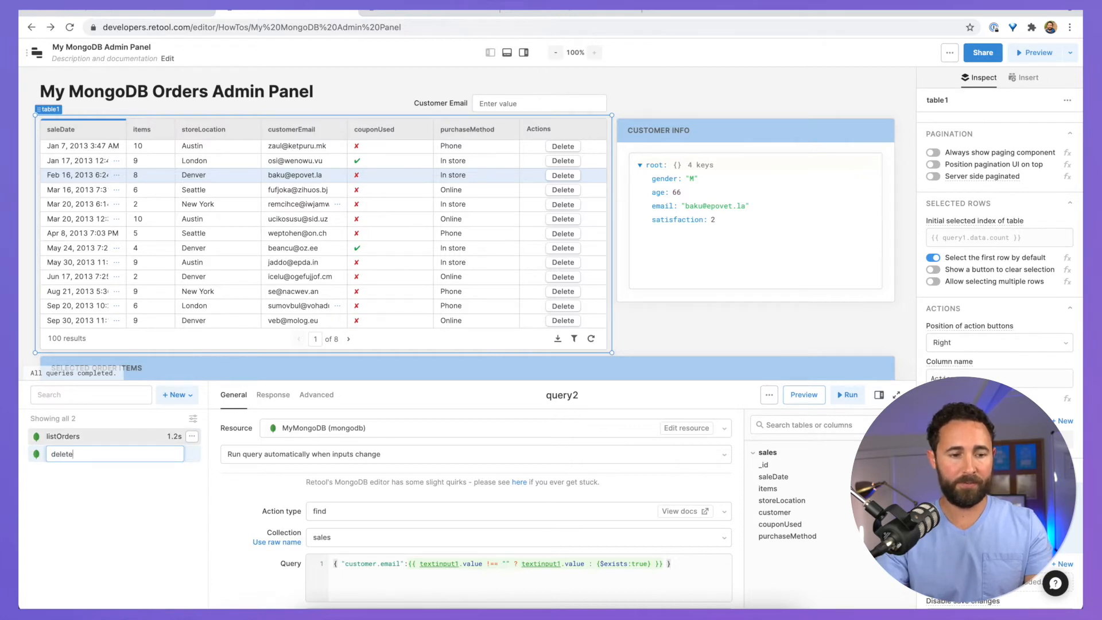
pyautogui.write('Order')
pyautogui.press('Return')
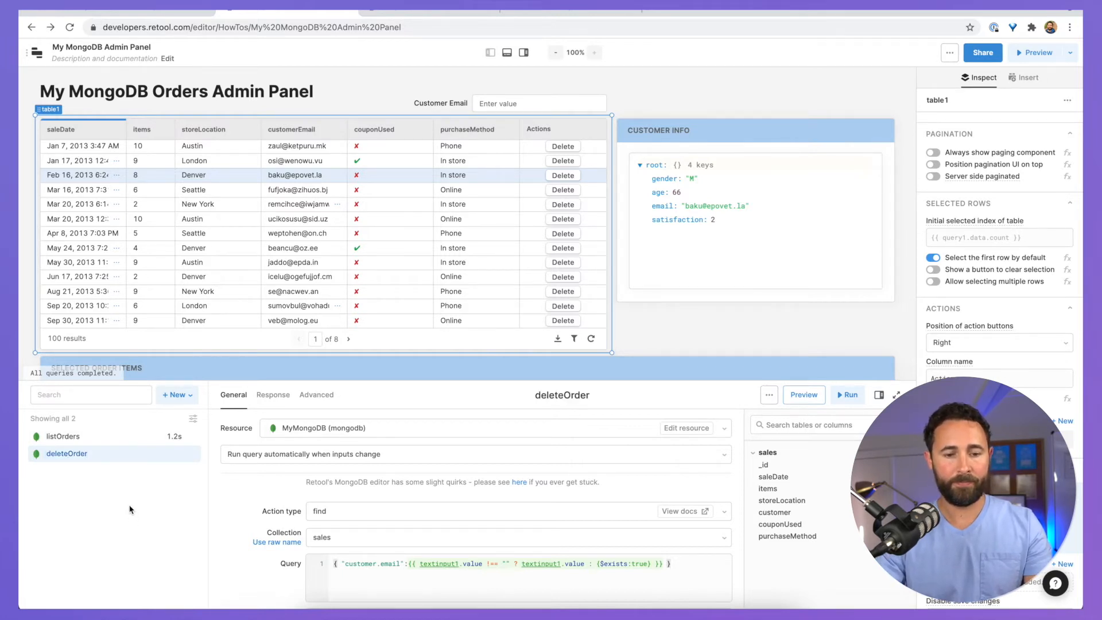
pyautogui.click(359, 516)
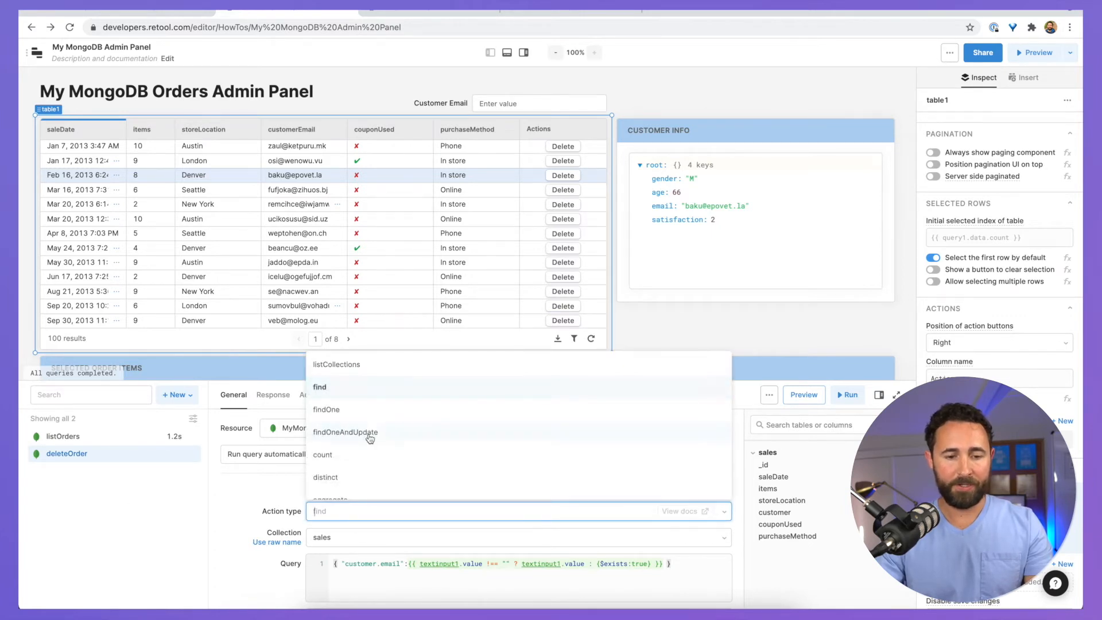
pyautogui.scroll(-5, 370, 439)
pyautogui.click(356, 426)
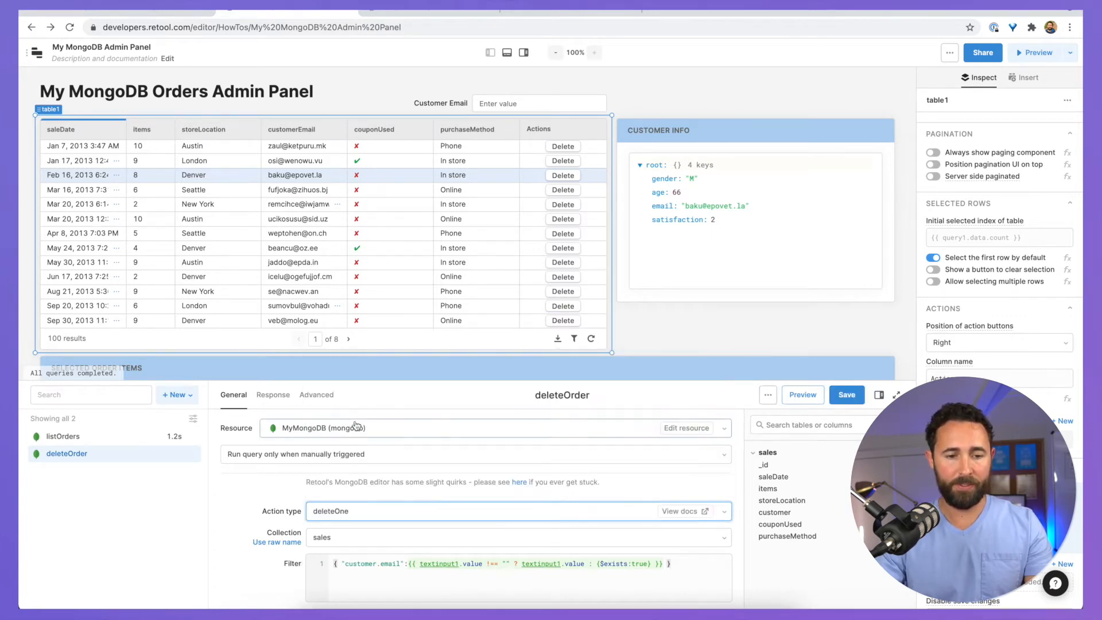
# Step: Enlarge the query panel and replace the Filter with { _id: { $oid: {{ table1.data[i]._id }} } }
pyautogui.click(340, 369)
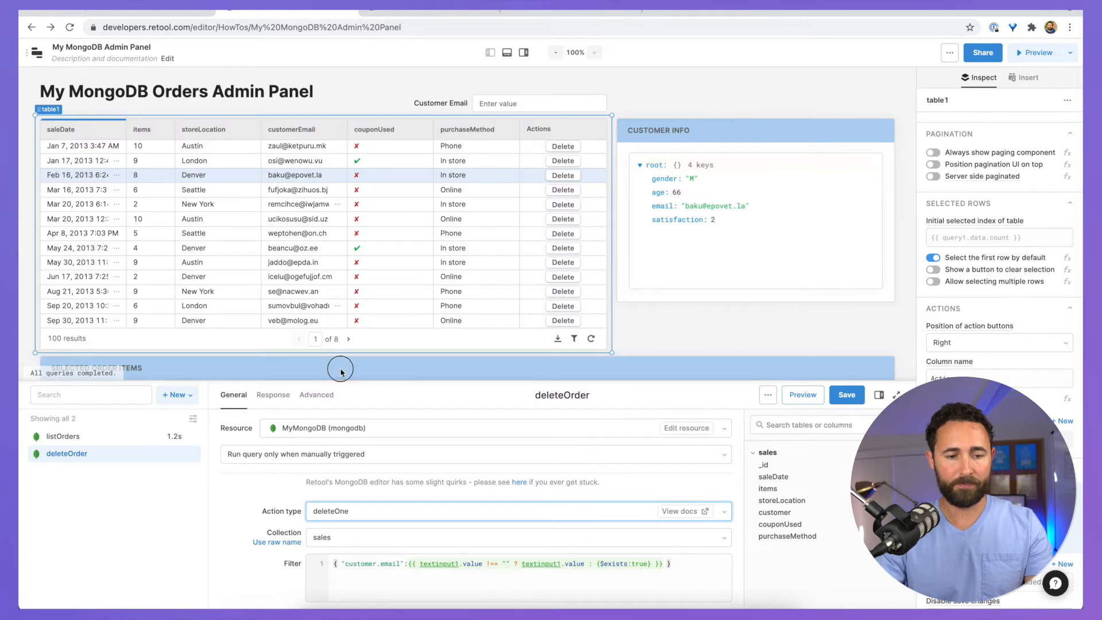
pyautogui.moveTo(340, 371); pyautogui.dragTo(362, 251)
pyautogui.click(379, 469)
pyautogui.hotkey('ctrl', 'a')
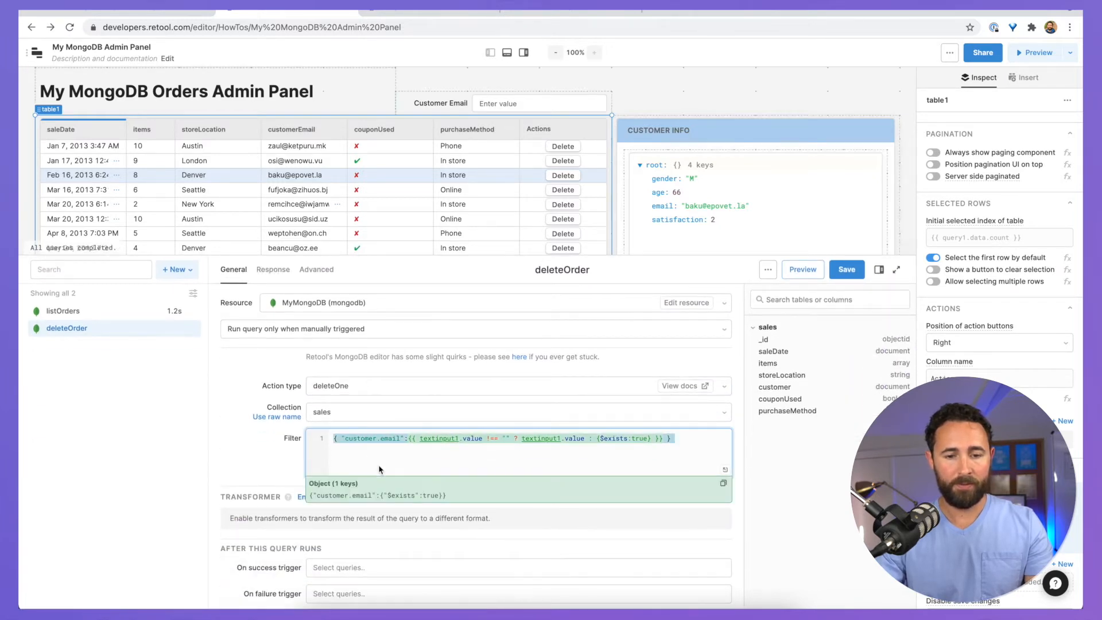
pyautogui.press('BackSpace')
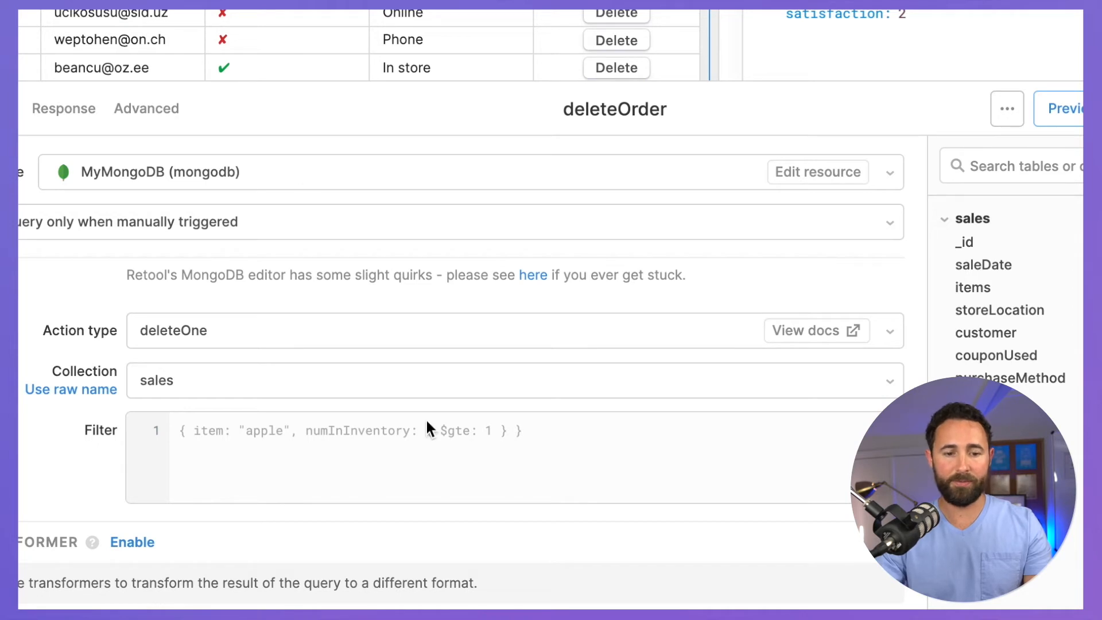
pyautogui.click(428, 442)
pyautogui.write('{   _id: {     $oid: {{ table1.data[i]._id }}   } }')
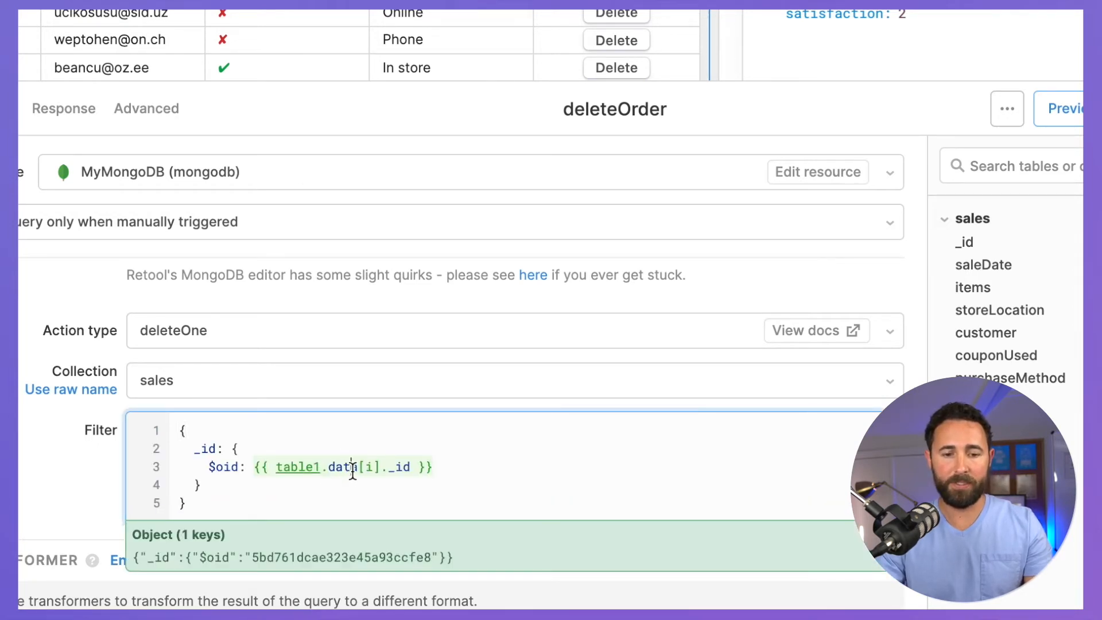
# Step: Correct the _id reference in the pasted filter so it reads table1.data[i]._id
pyautogui.click(376, 466)
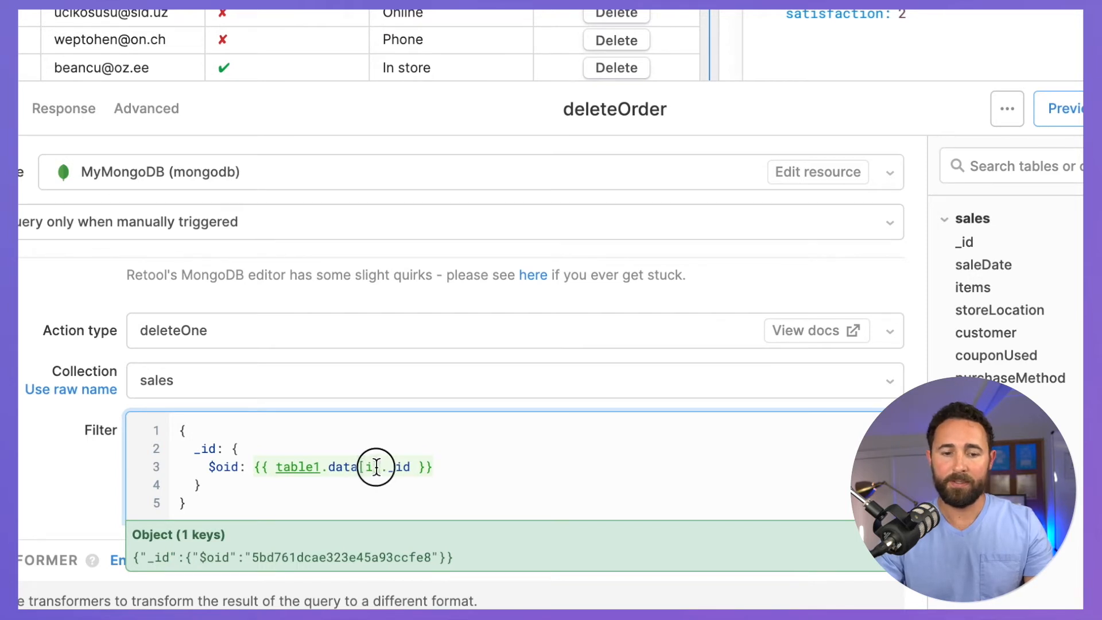
pyautogui.click(372, 466)
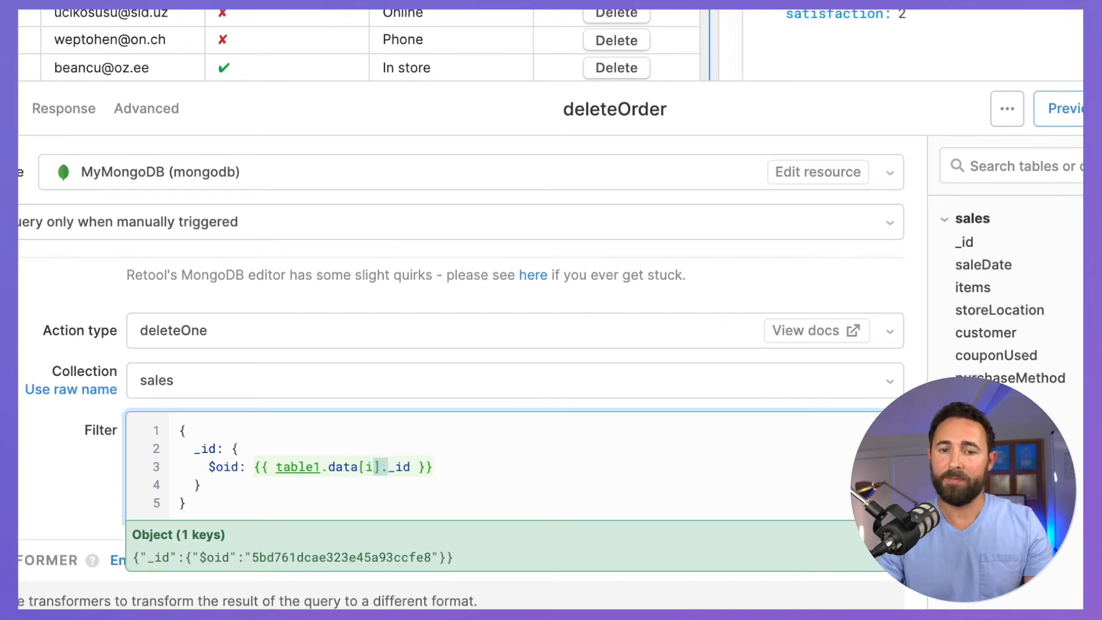
pyautogui.scroll(-1, 367, 44)
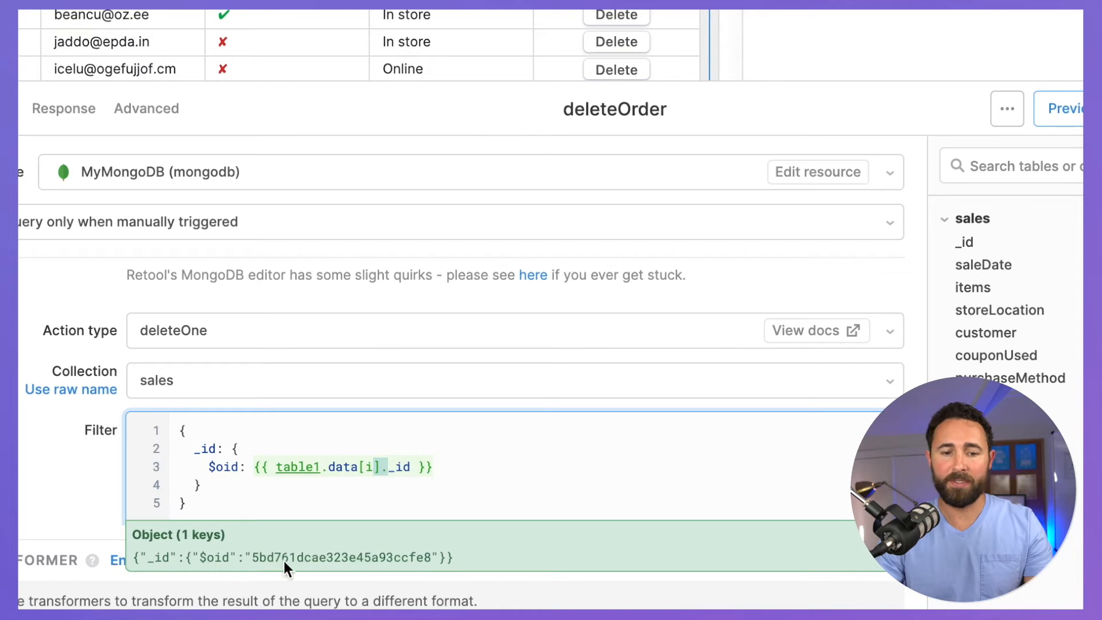
pyautogui.click(369, 466)
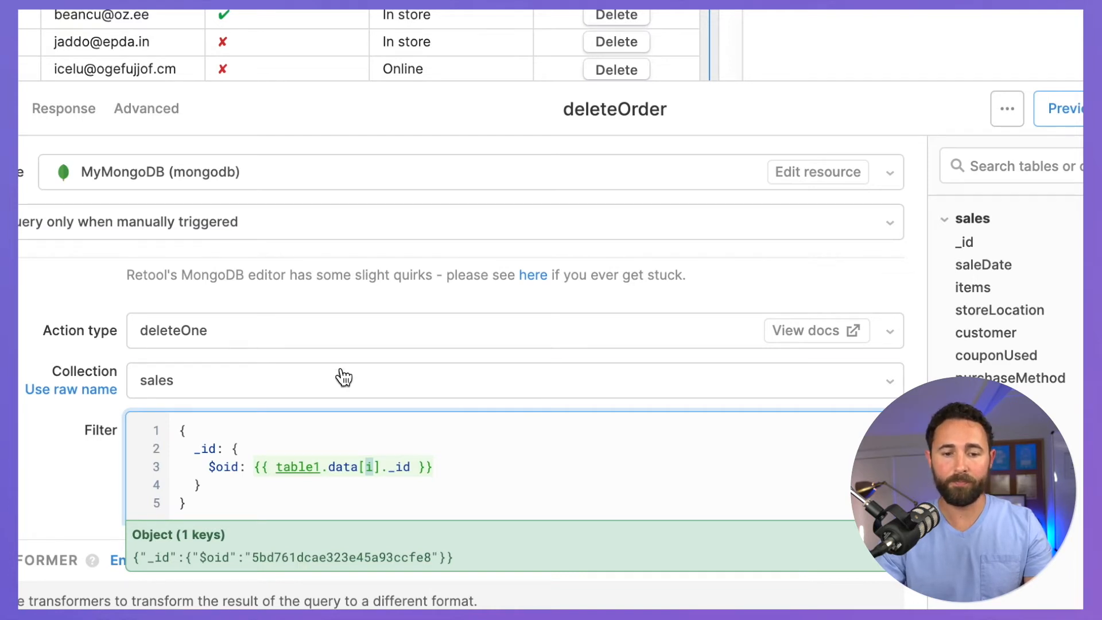
pyautogui.click(412, 467)
pyautogui.press('BackSpace')
pyautogui.press('BackSpace')
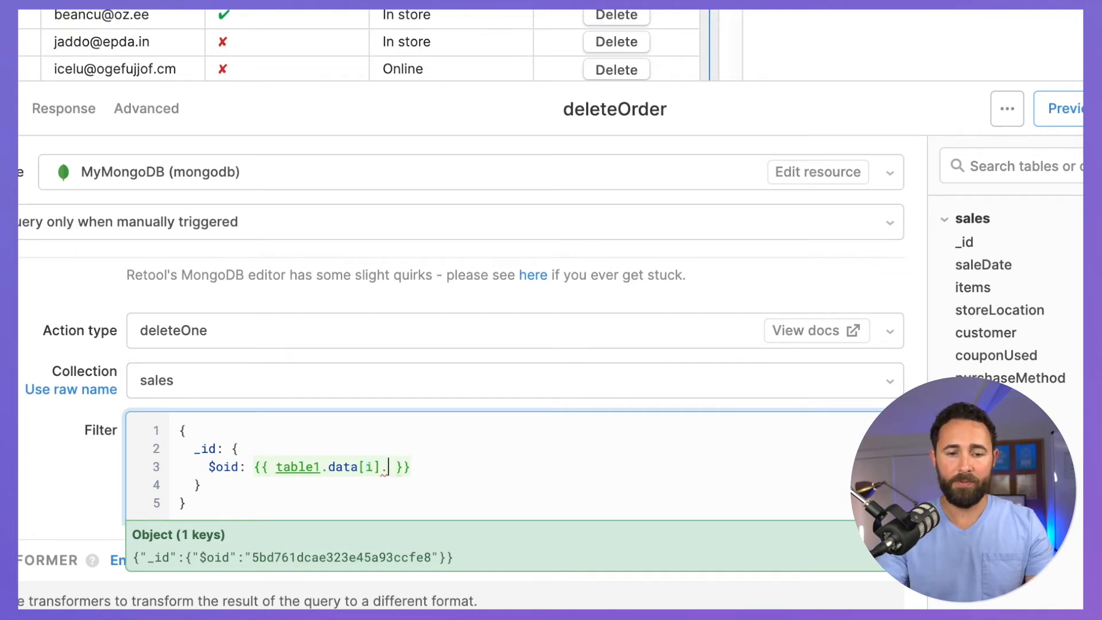
pyautogui.write('id')
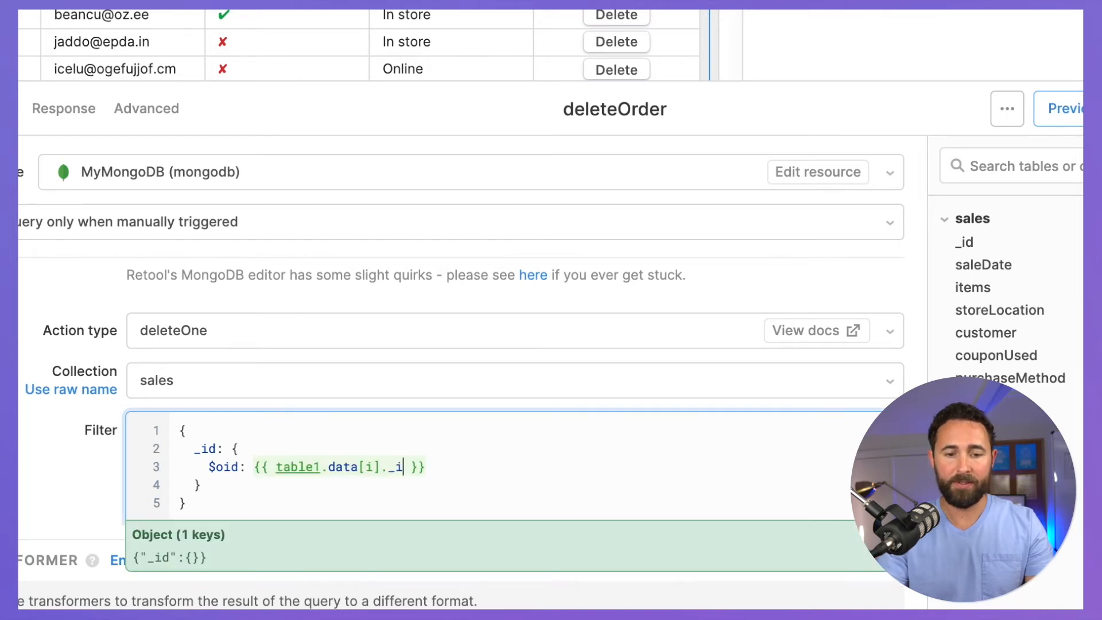
pyautogui.click(461, 473)
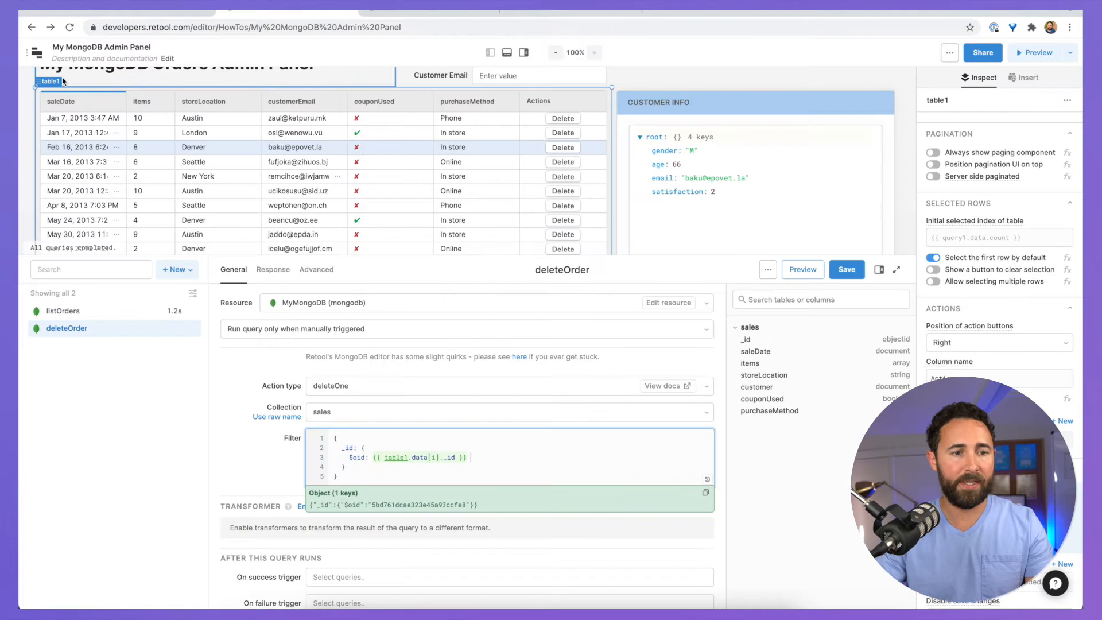
pyautogui.click(52, 83)
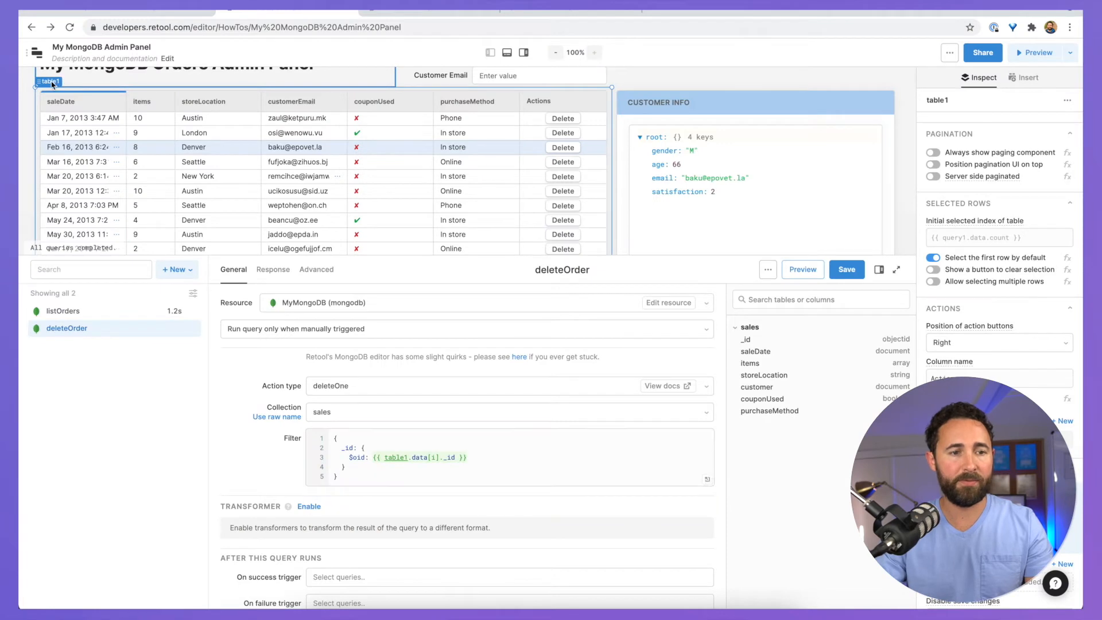
# Step: Hide the _id column in the orders table so it starts with saleDate
pyautogui.click(49, 82)
pyautogui.click(543, 215)
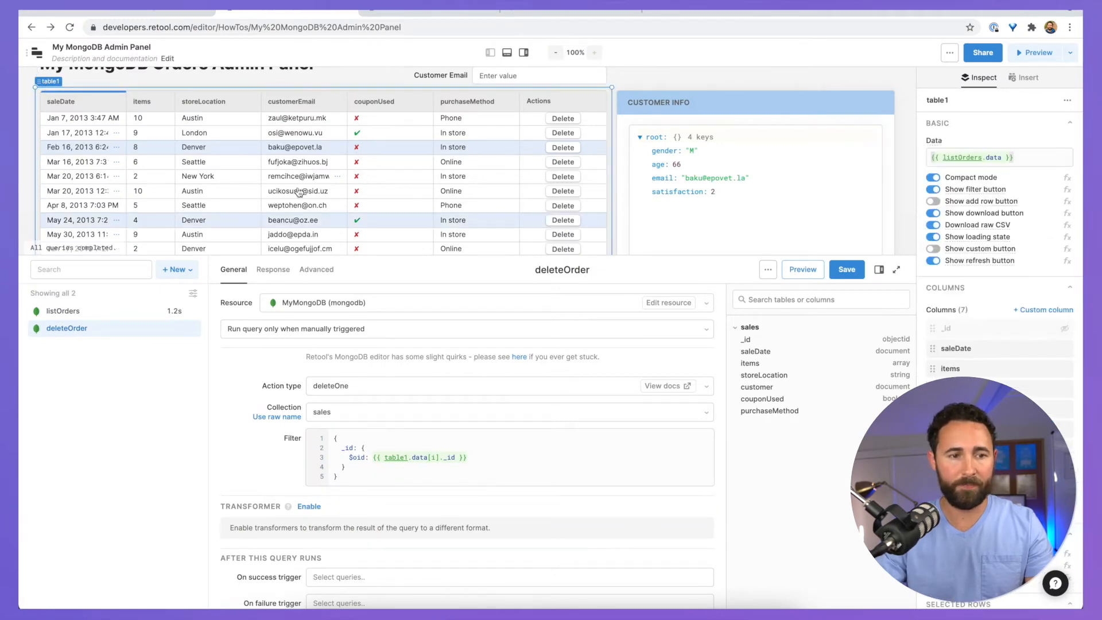
pyautogui.scroll(2, 300, 193)
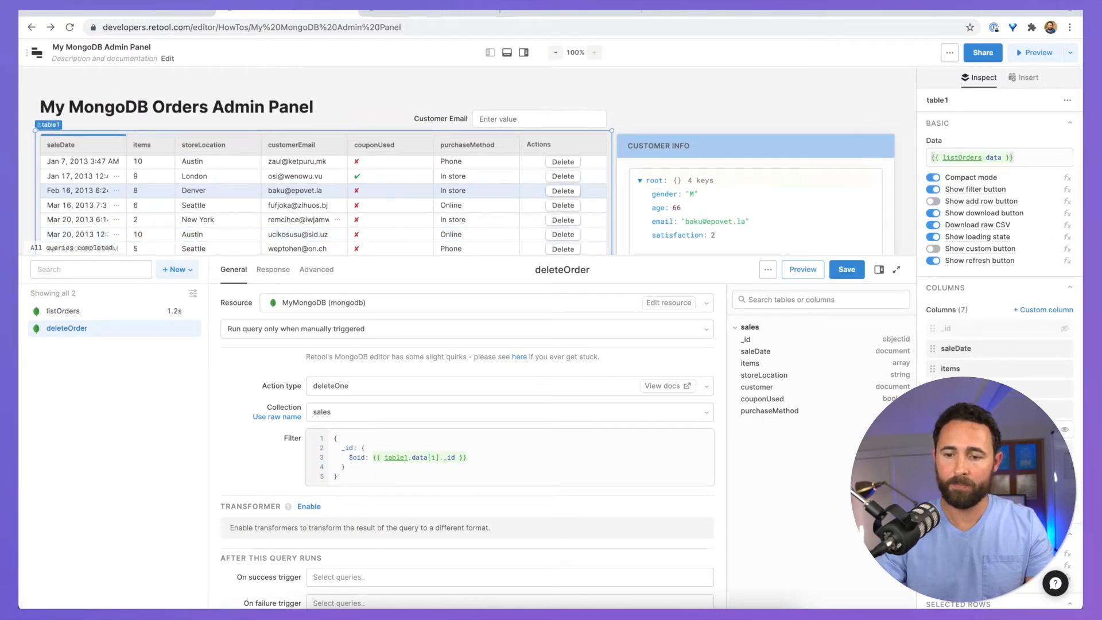
pyautogui.click(1065, 329)
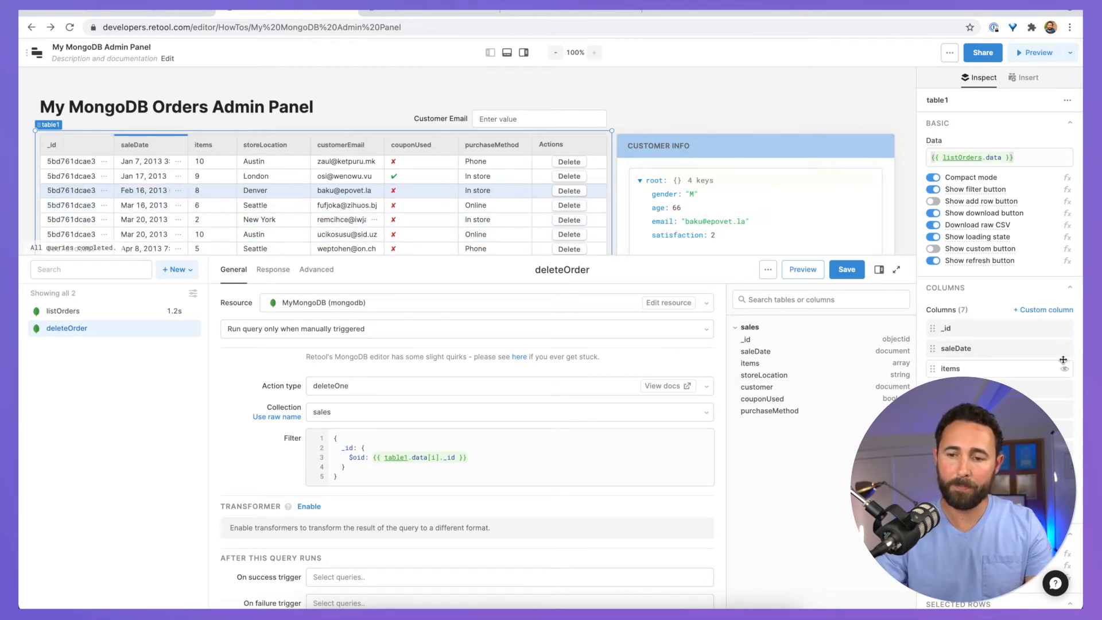
pyautogui.click(1064, 329)
# Step: Review and tidy the $oid entry in the deleteOrder filter
pyautogui.click(581, 451)
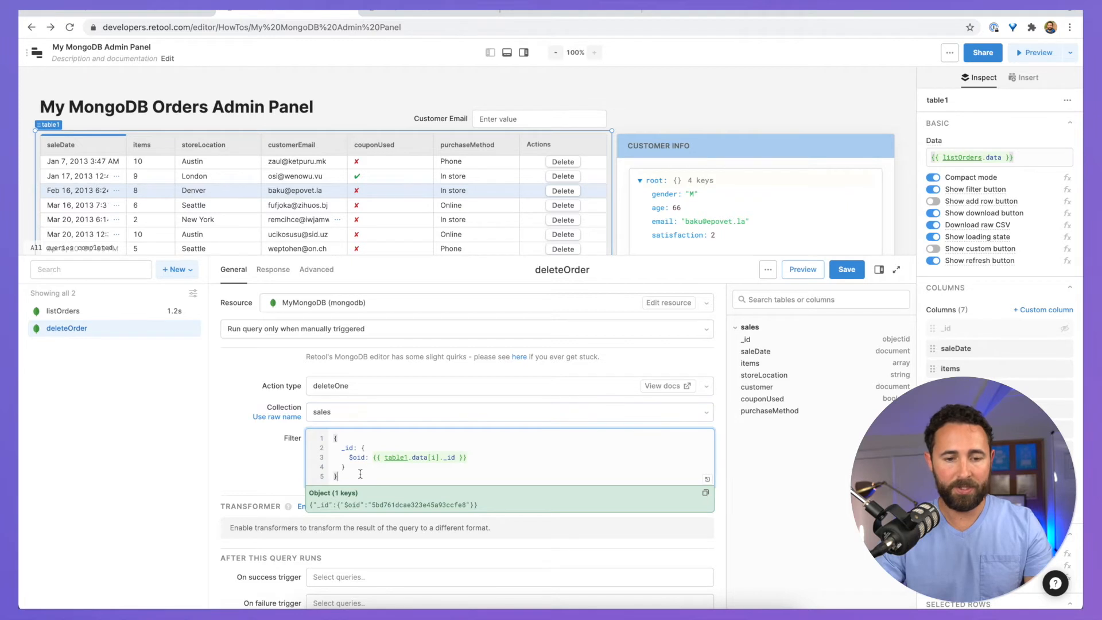
pyautogui.scroll(-1, 363, 453)
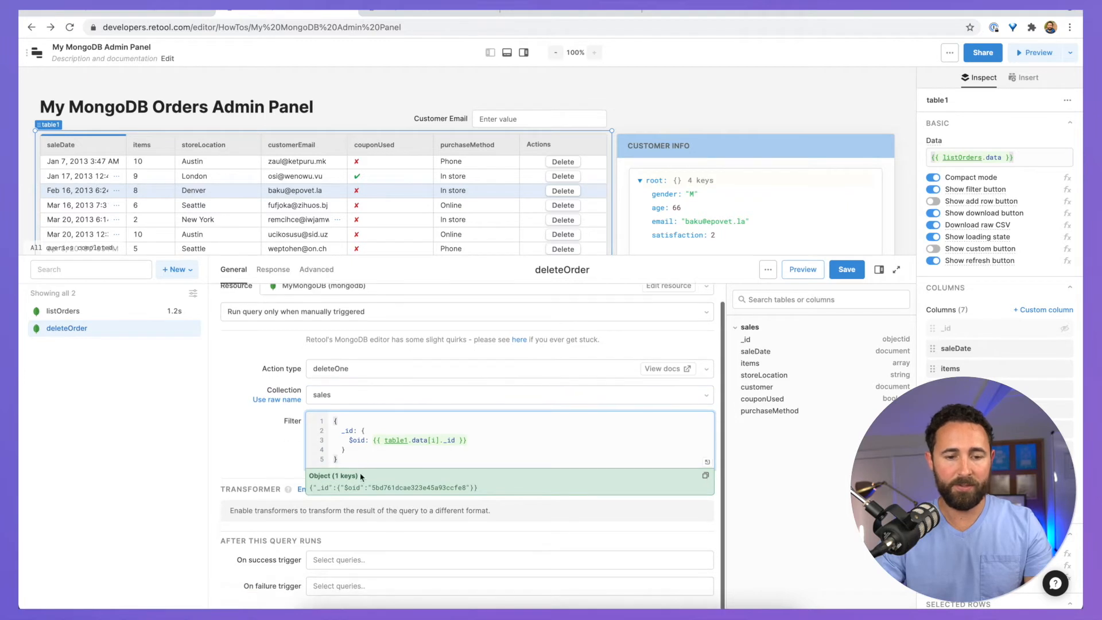
pyautogui.click(473, 441)
pyautogui.moveTo(347, 440); pyautogui.dragTo(367, 440)
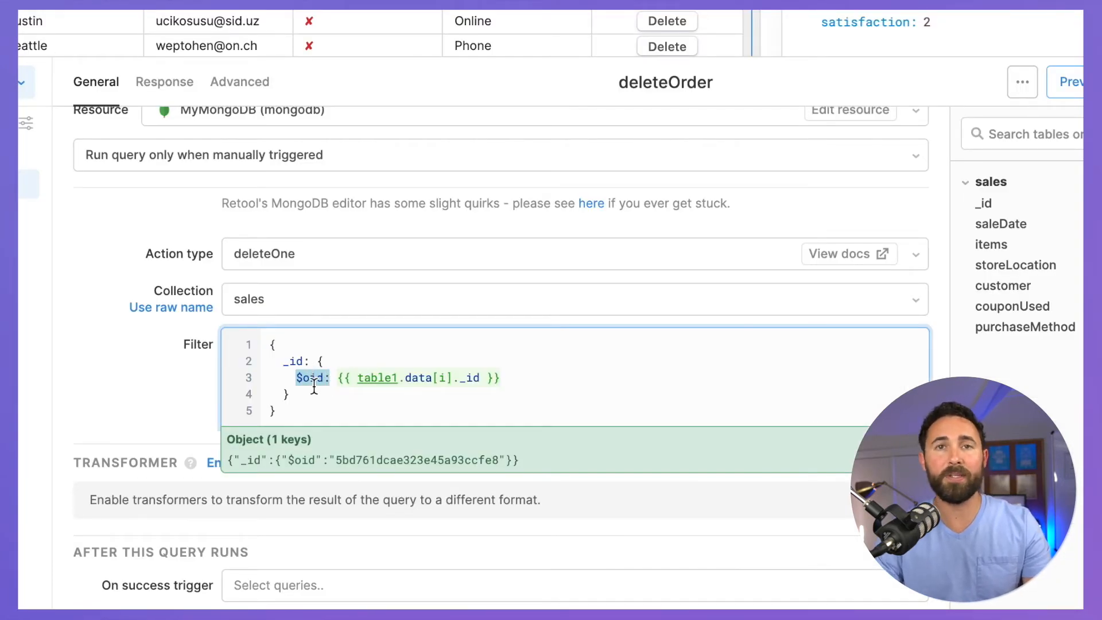
pyautogui.click(310, 409)
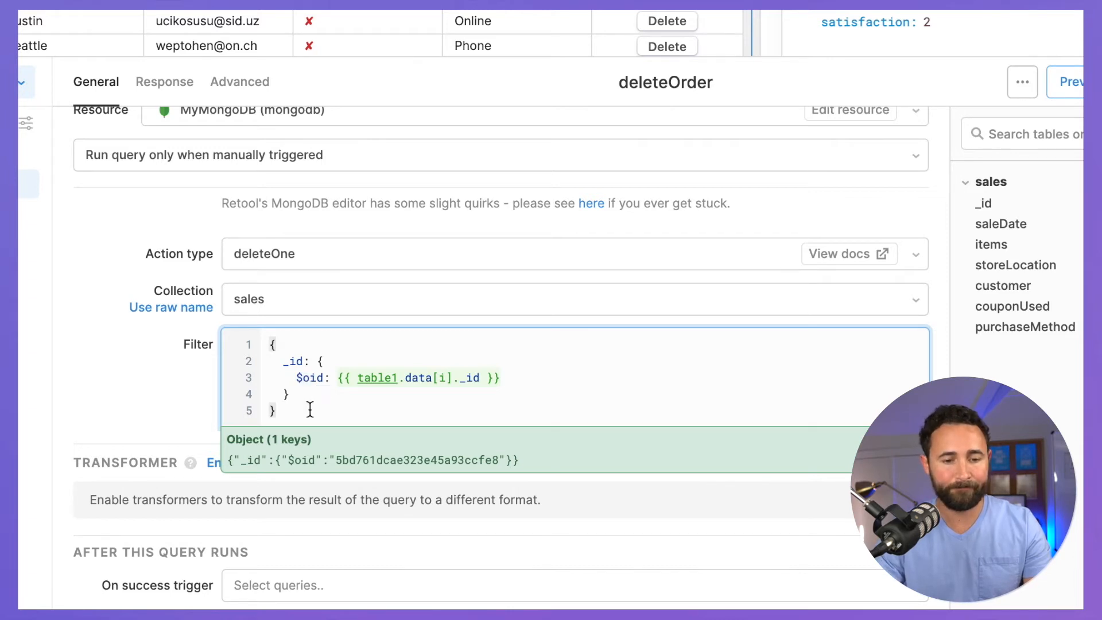
pyautogui.click(95, 416)
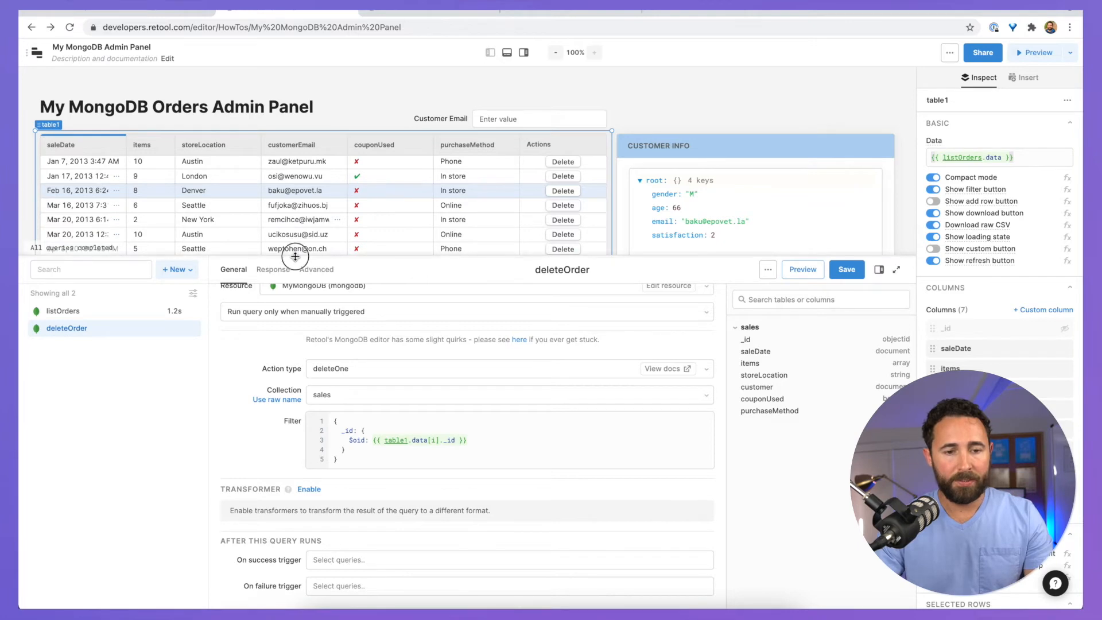
# Step: Set deleteOrder's On success trigger to rerun listOrders
pyautogui.moveTo(292, 255); pyautogui.dragTo(294, 329)
pyautogui.scroll(-4, 359, 245)
pyautogui.scroll(3, 309, 229)
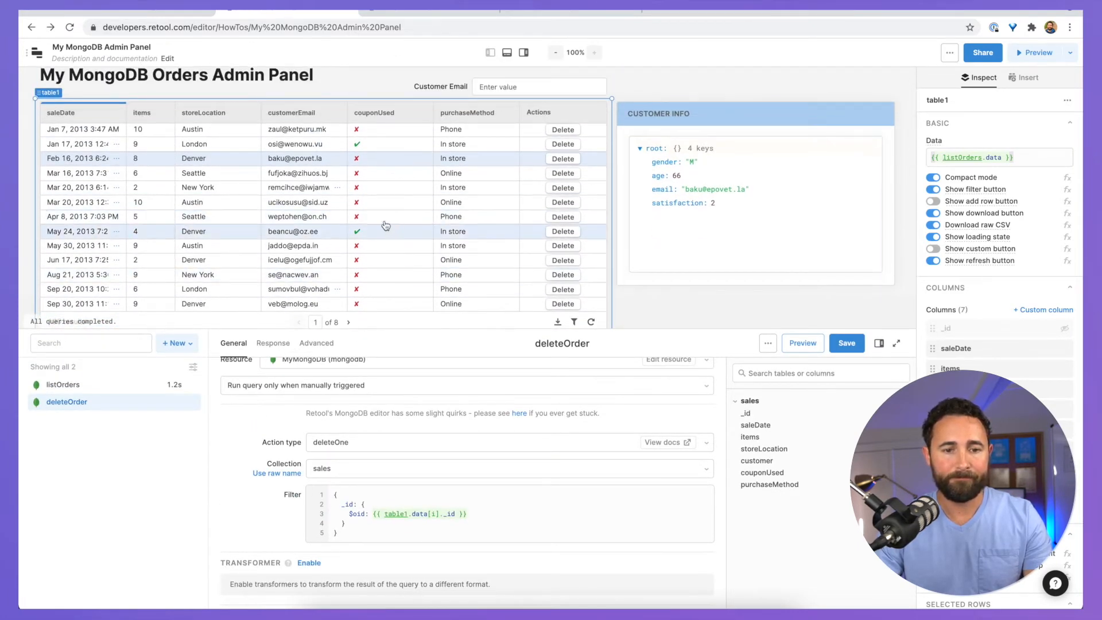
pyautogui.scroll(1, 381, 215)
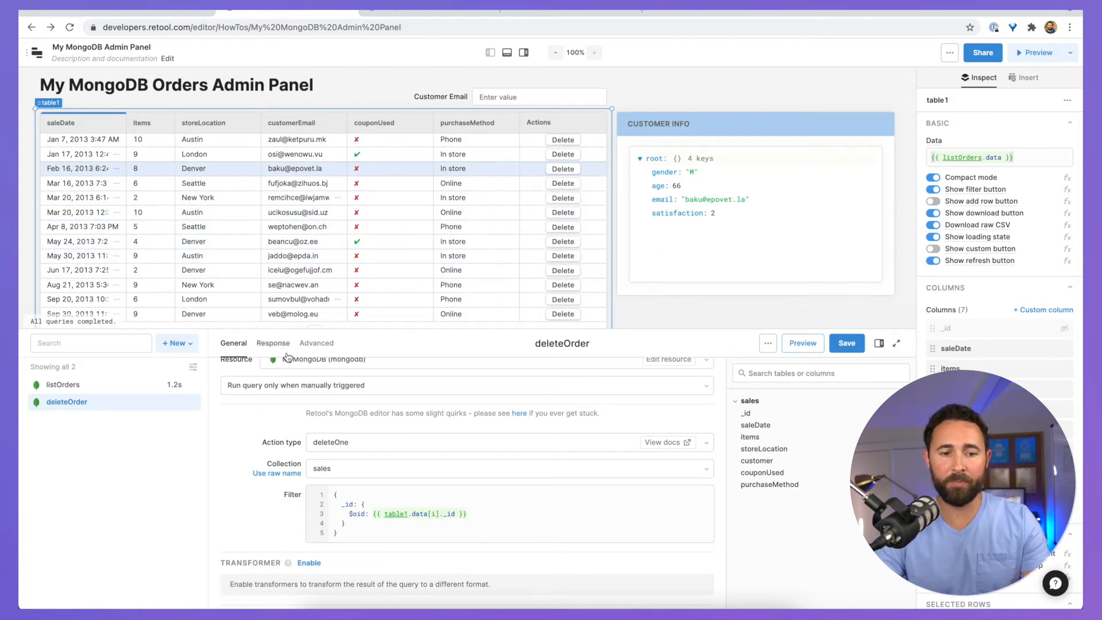
pyautogui.moveTo(302, 329); pyautogui.dragTo(317, 202)
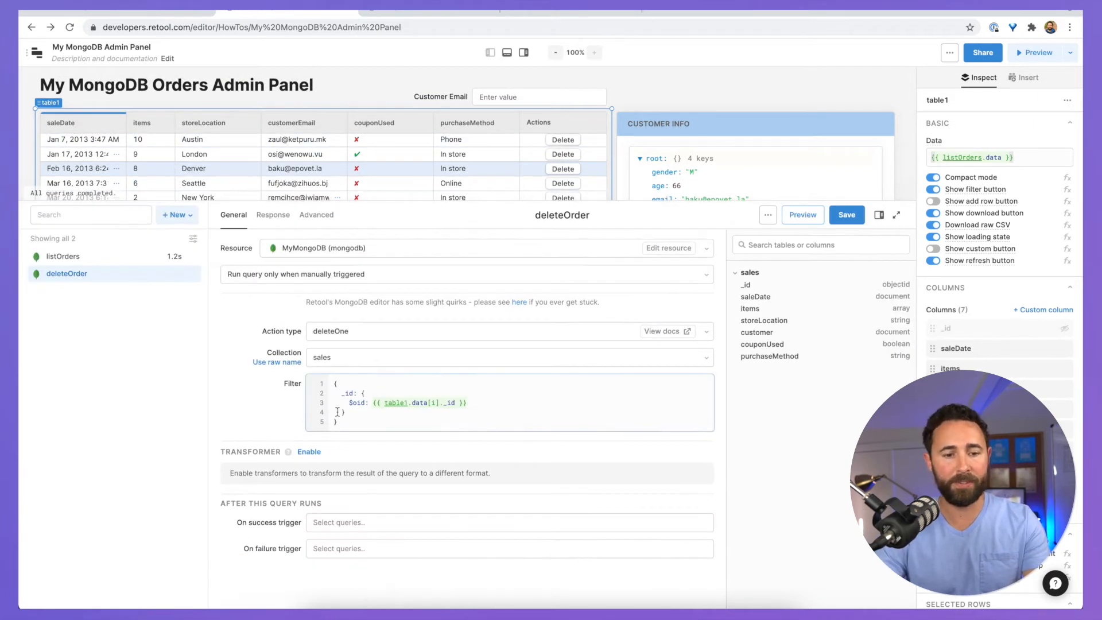
pyautogui.click(371, 522)
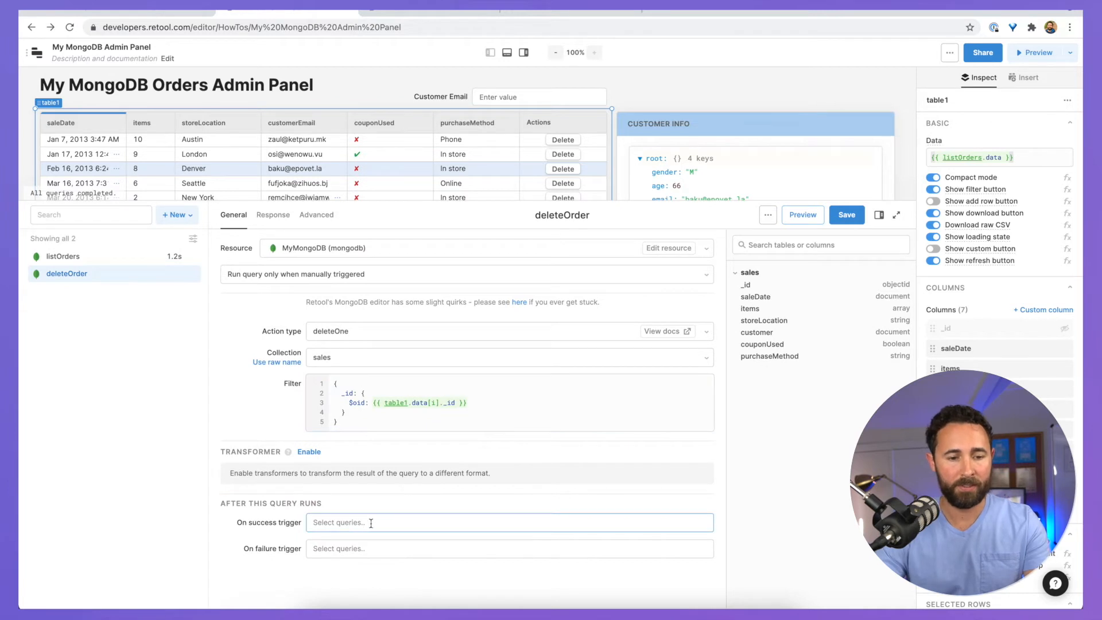
pyautogui.click(329, 525)
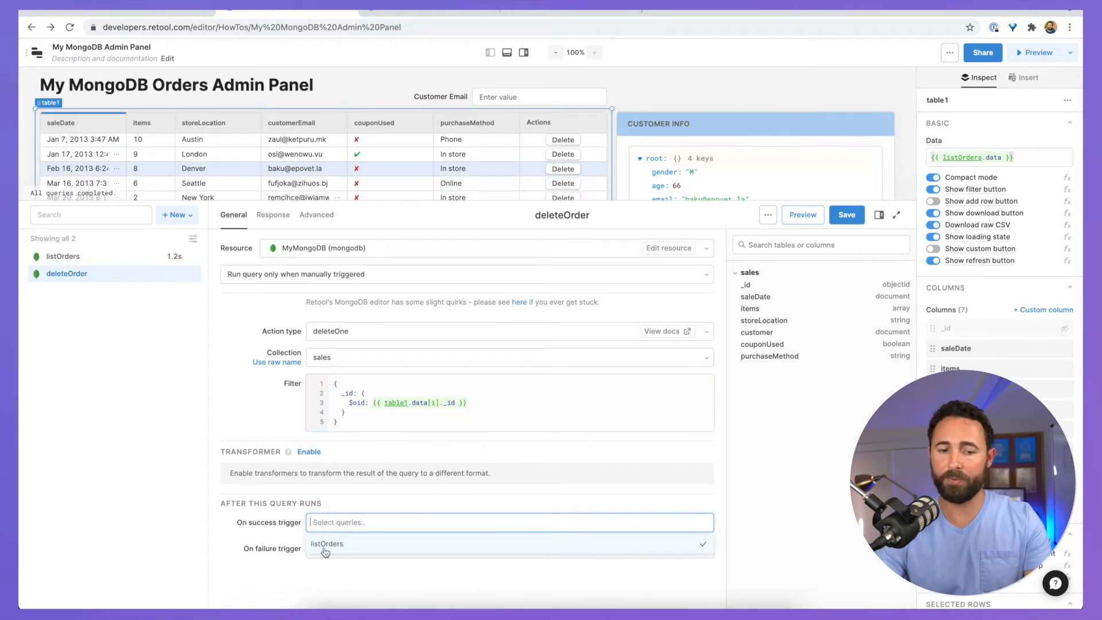
pyautogui.click(325, 544)
pyautogui.click(227, 552)
# Step: Enter 'Deleted order.' as deleteOrder's success notification message
pyautogui.click(273, 216)
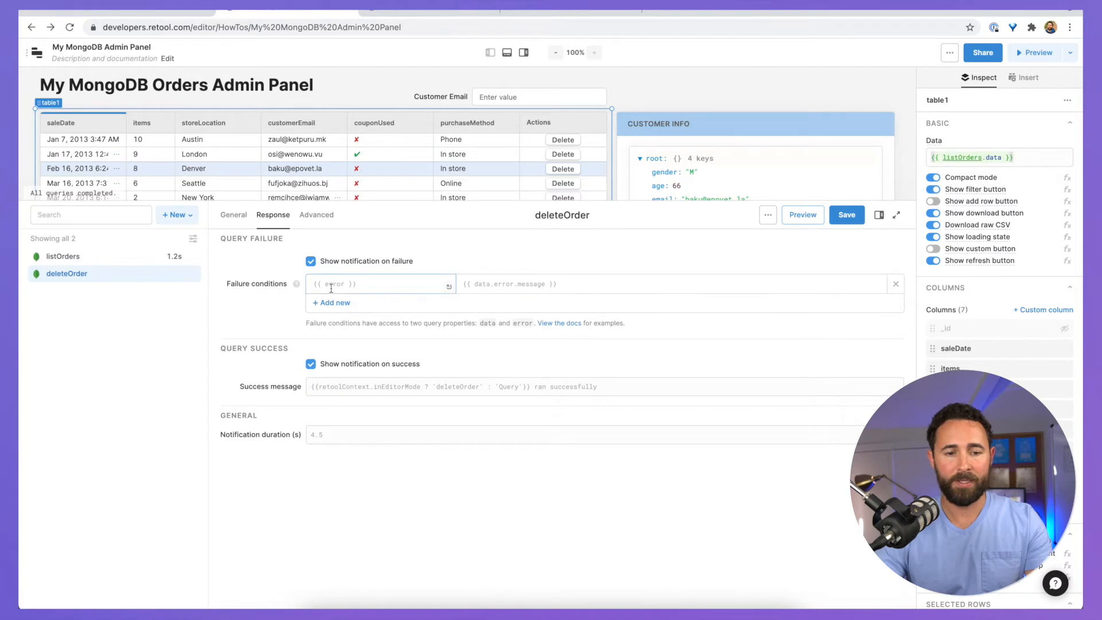
pyautogui.click(349, 386)
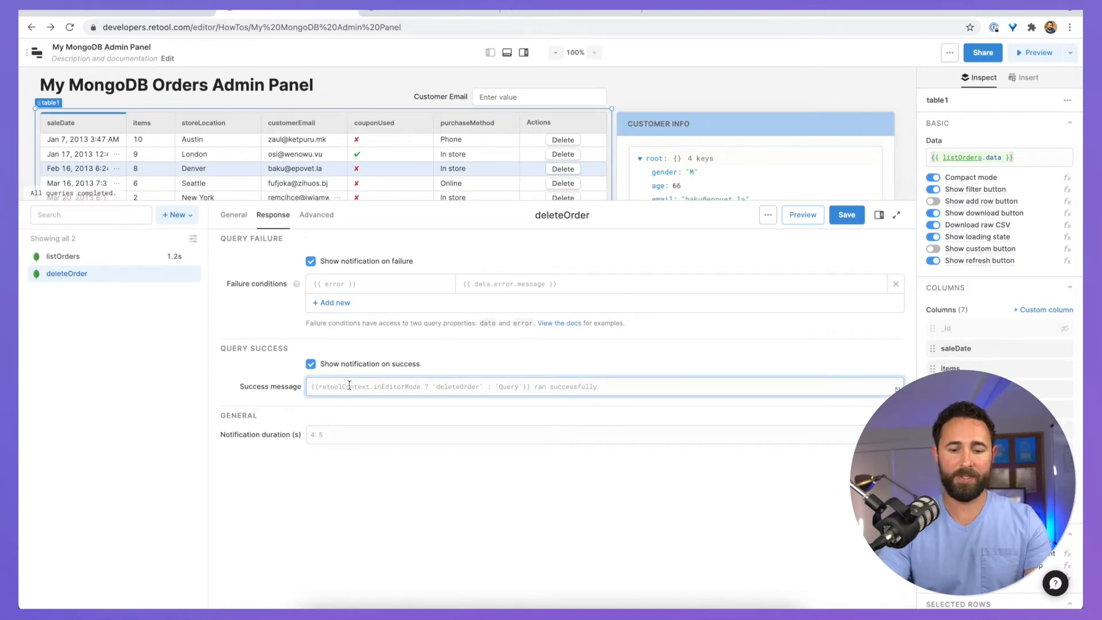
pyautogui.write('Delete')
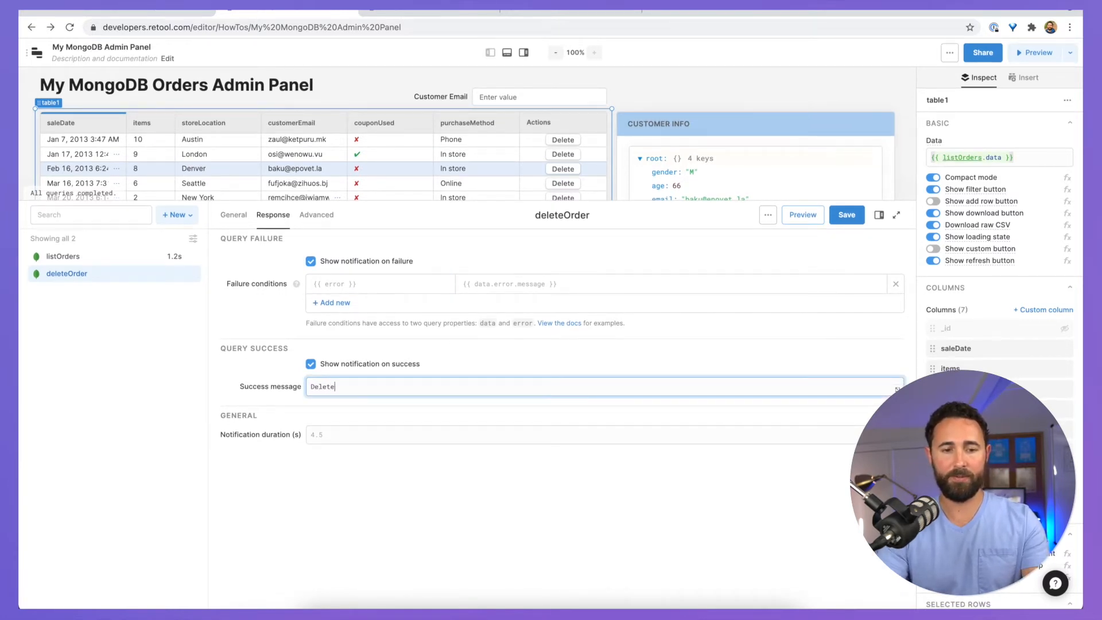
pyautogui.write('d order.')
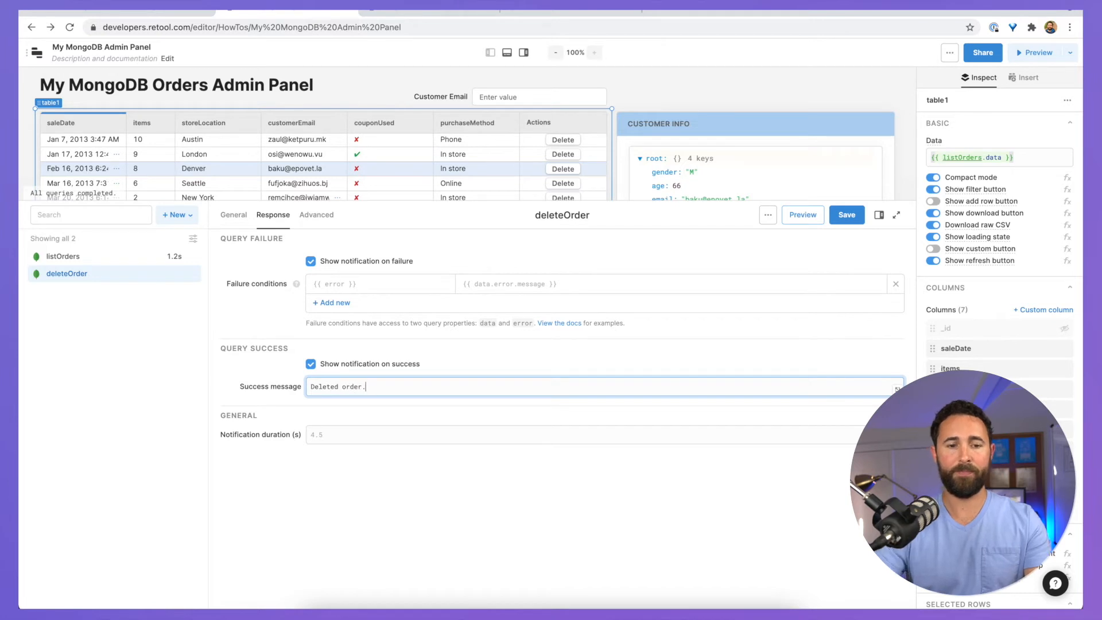
pyautogui.click(342, 515)
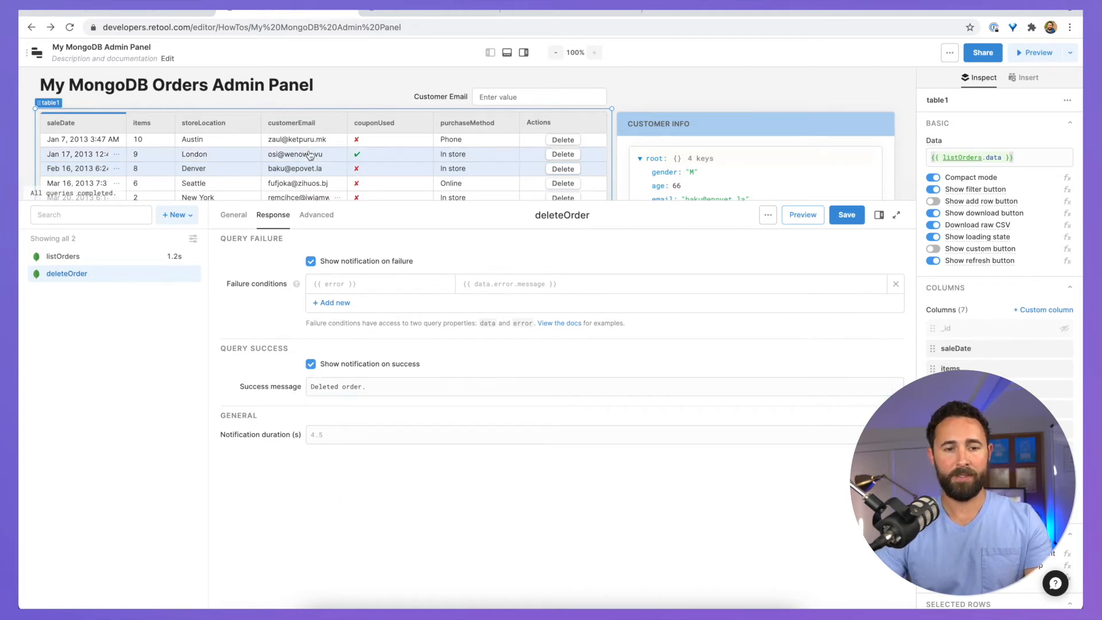
# Step: Enable a confirmation modal reading '### Are you sure you want to delete?' and save deleteOrder
pyautogui.click(318, 215)
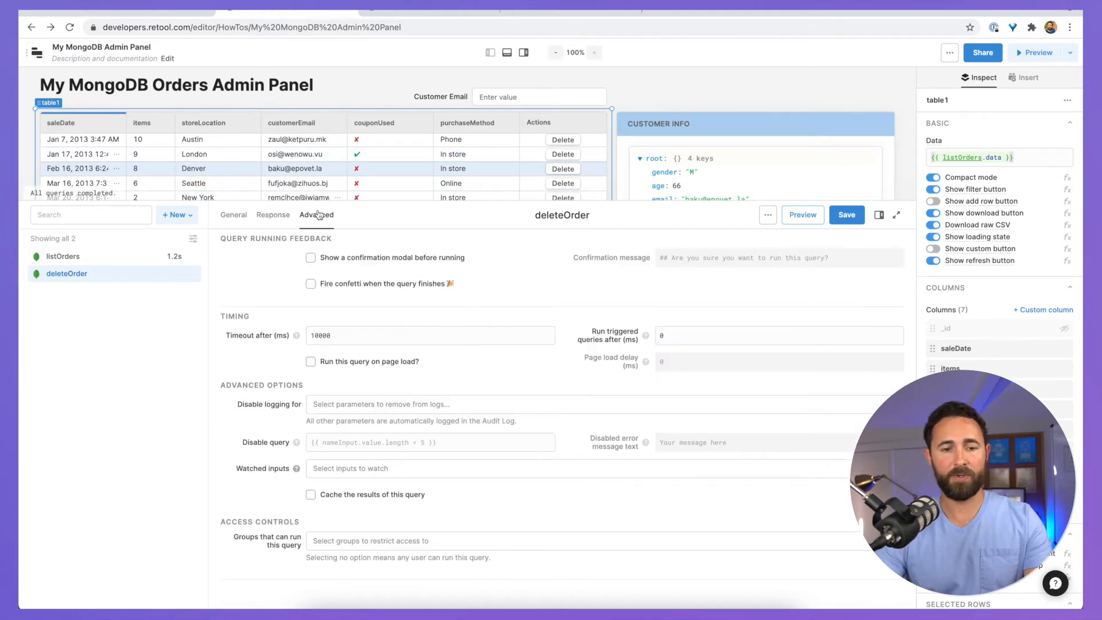
pyautogui.click(310, 258)
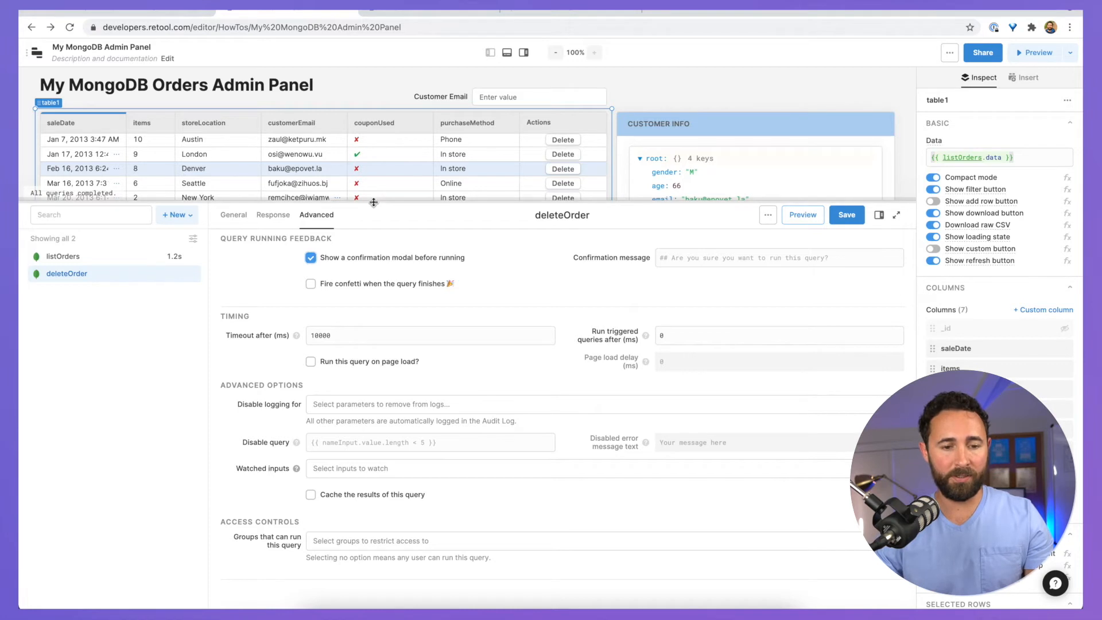
pyautogui.click(669, 257)
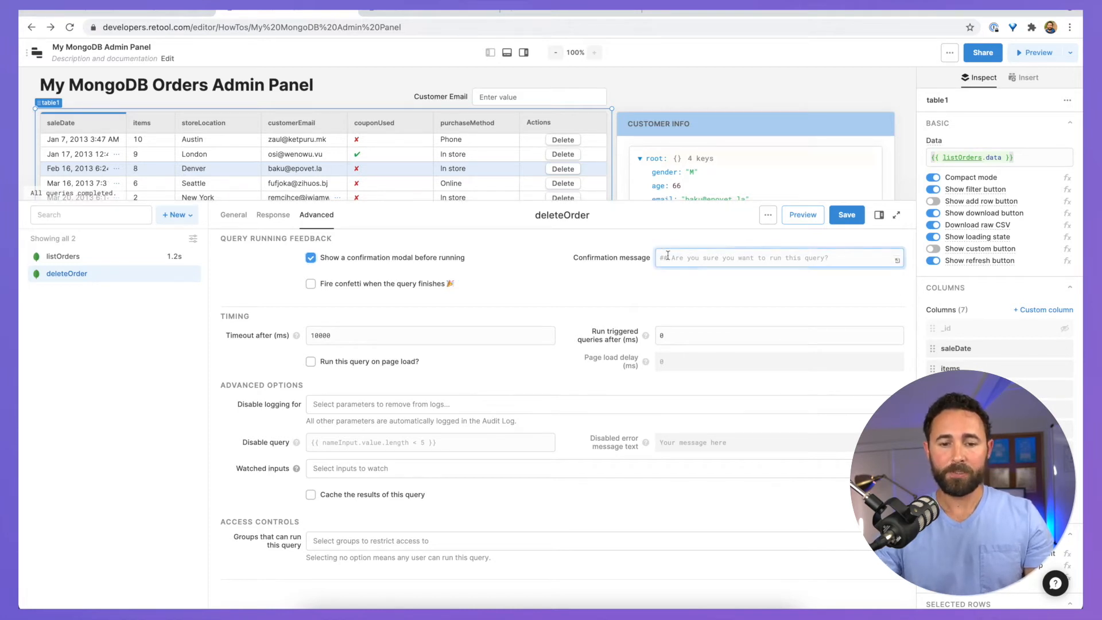
pyautogui.write('### A')
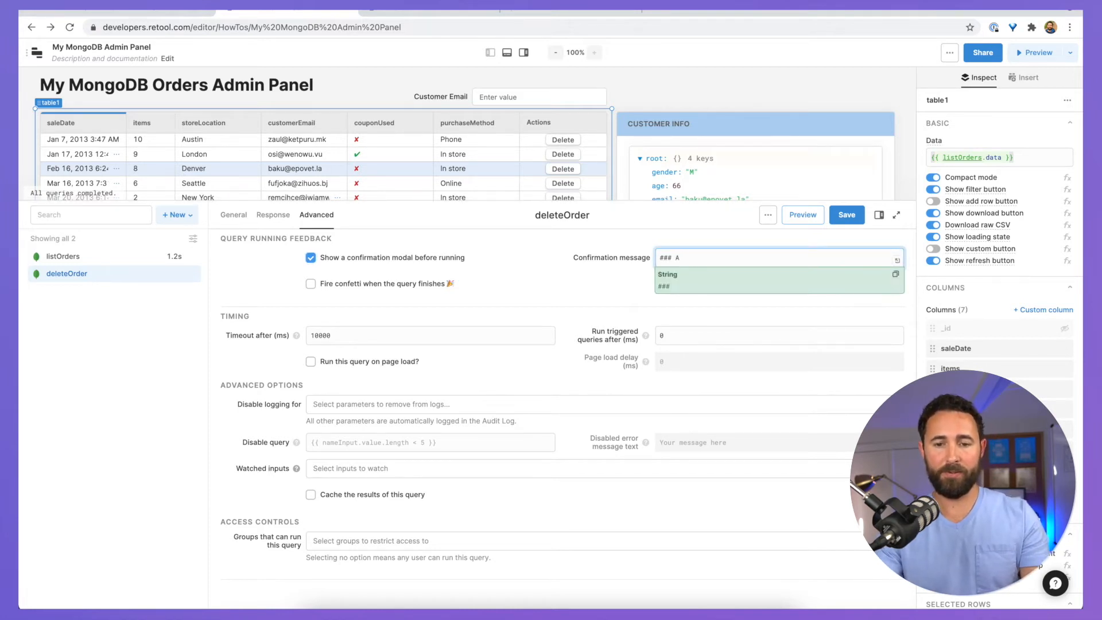
pyautogui.write('re yo')
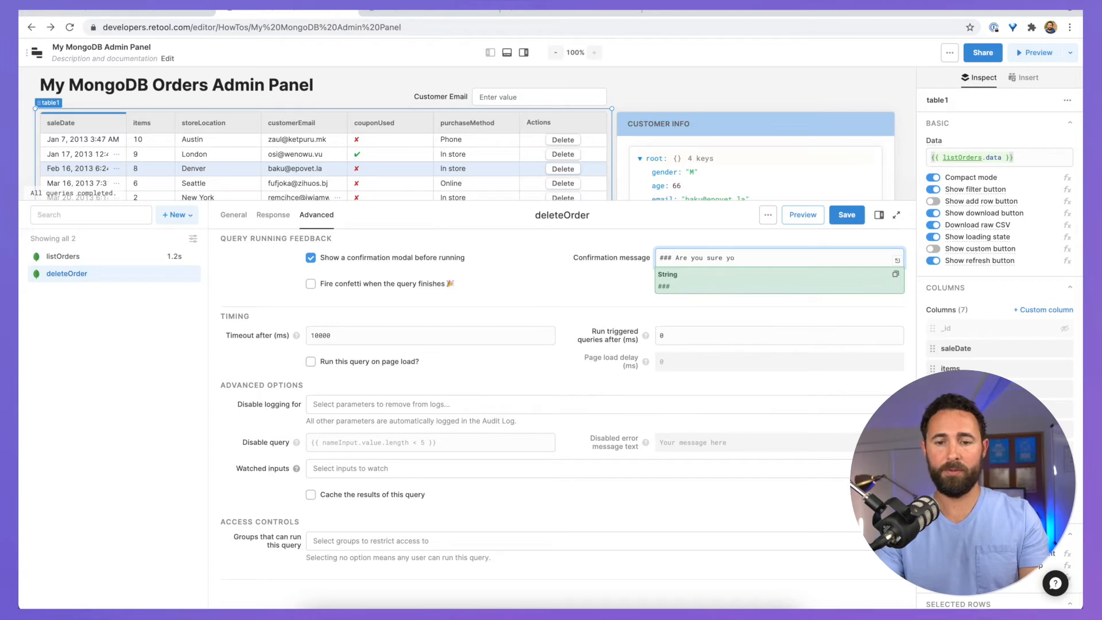
pyautogui.write('u usre you wante')
pyautogui.press('BackSpace')
pyautogui.write('to delete')
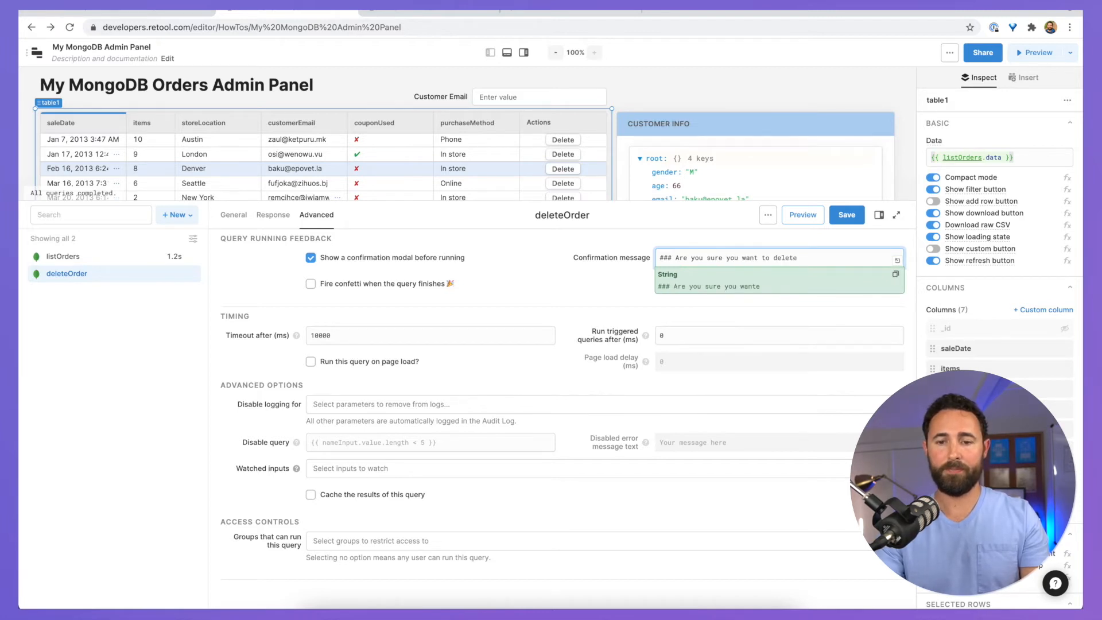
pyautogui.write('?')
pyautogui.click(562, 261)
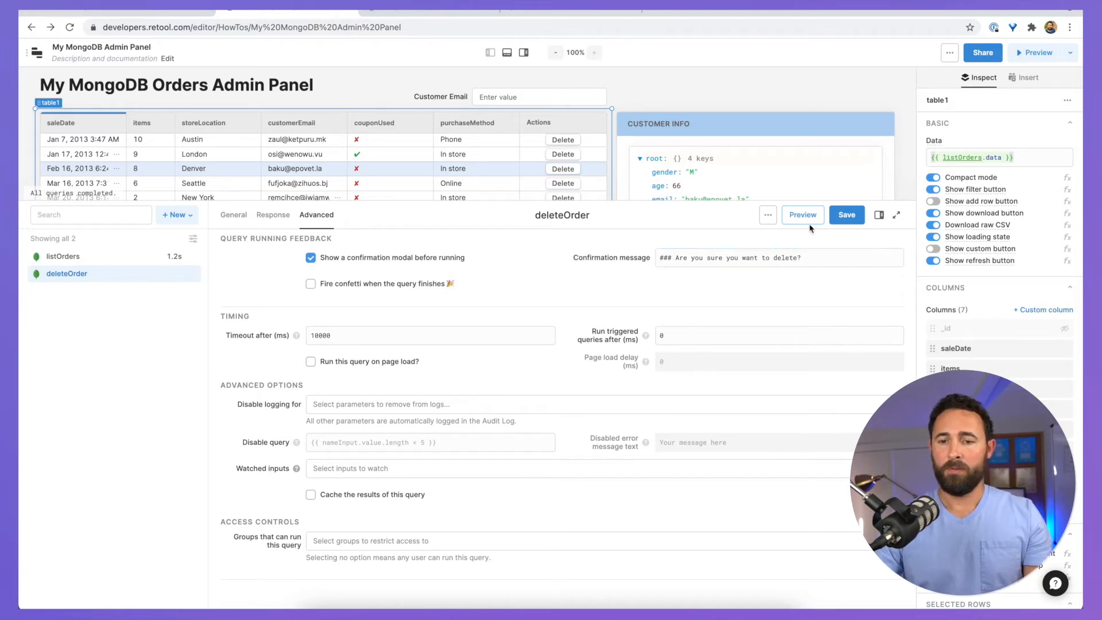
pyautogui.click(846, 215)
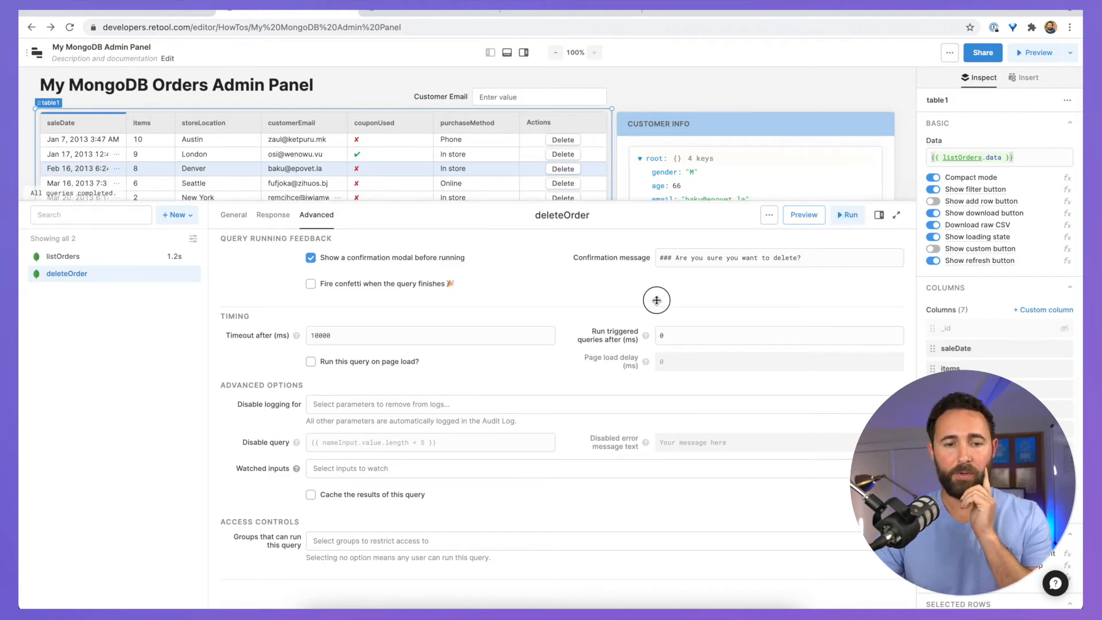
# Step: Set the table's Delete row action query to deleteOrder
pyautogui.moveTo(657, 201); pyautogui.dragTo(656, 430)
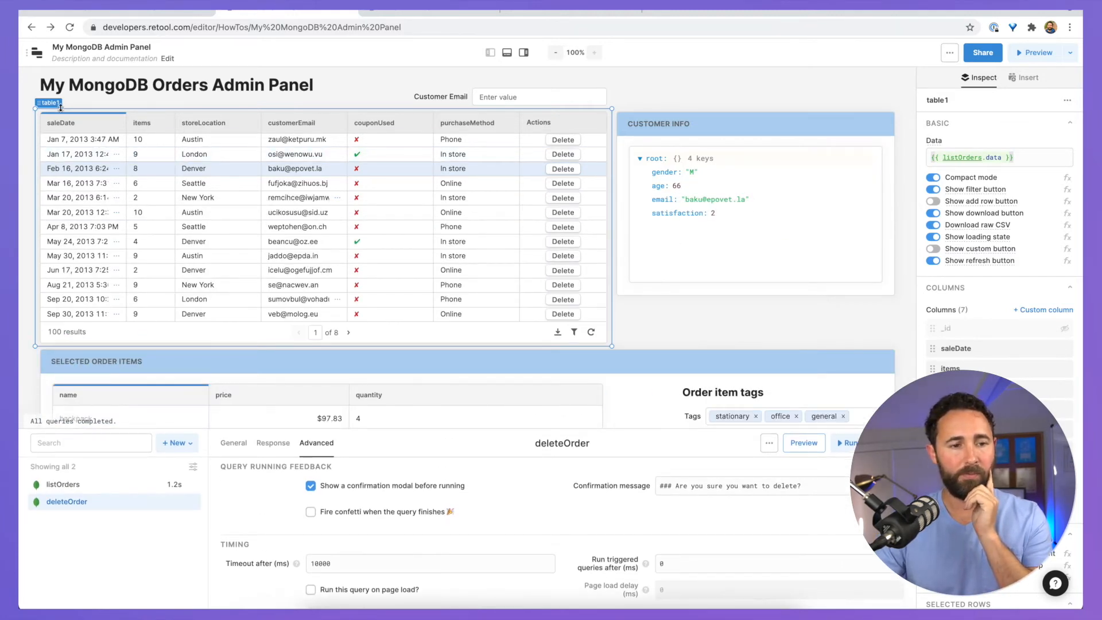
pyautogui.scroll(-4, 999, 172)
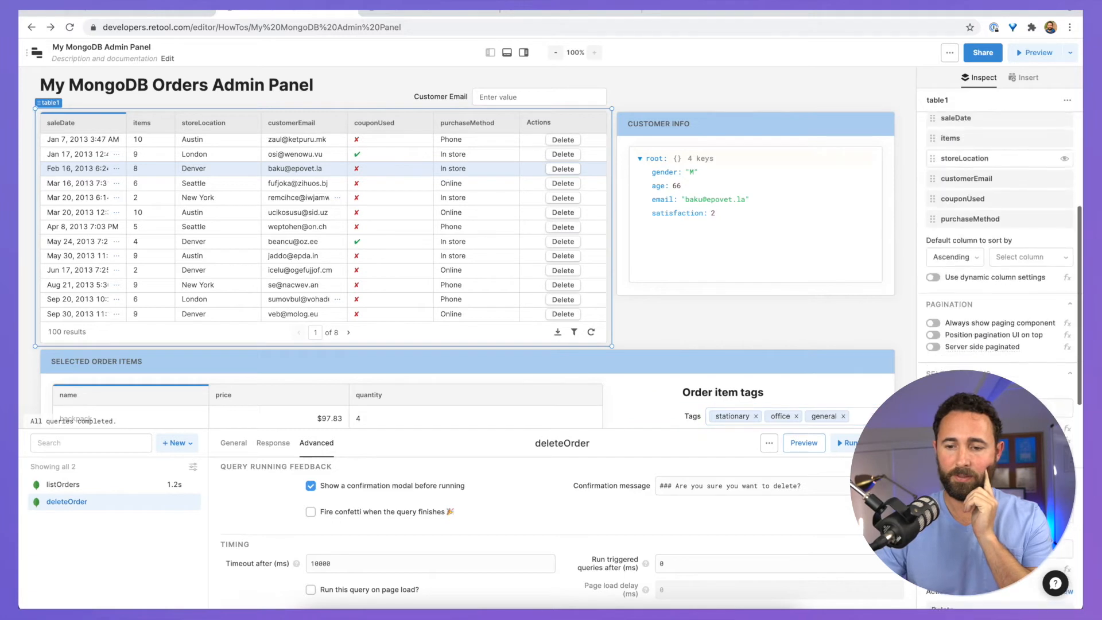
pyautogui.scroll(-5, 998, 229)
pyautogui.click(953, 362)
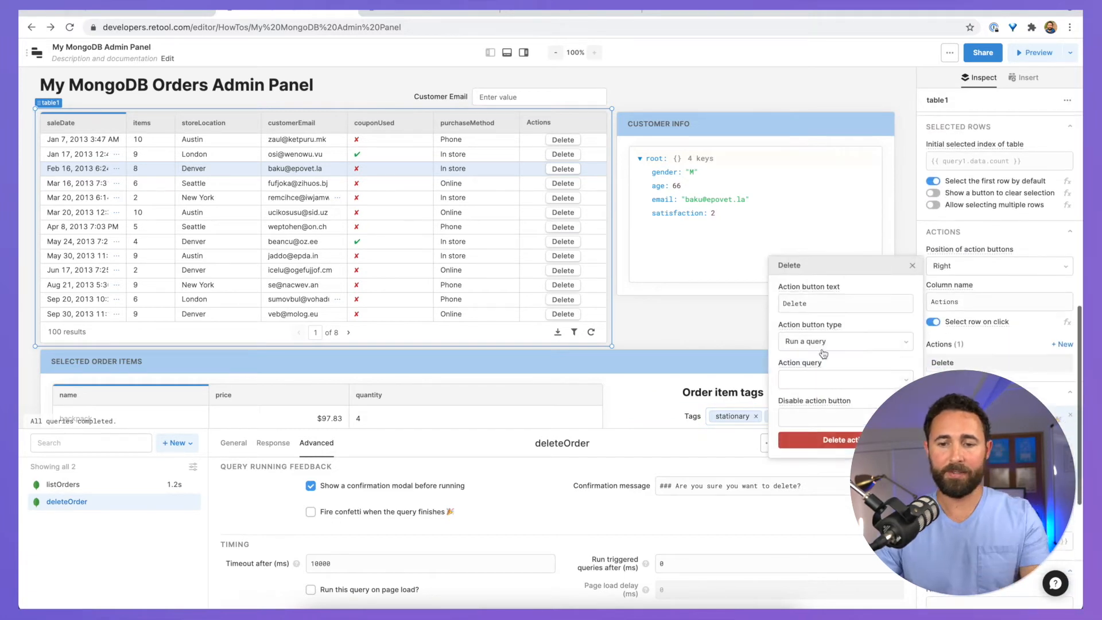
pyautogui.click(820, 380)
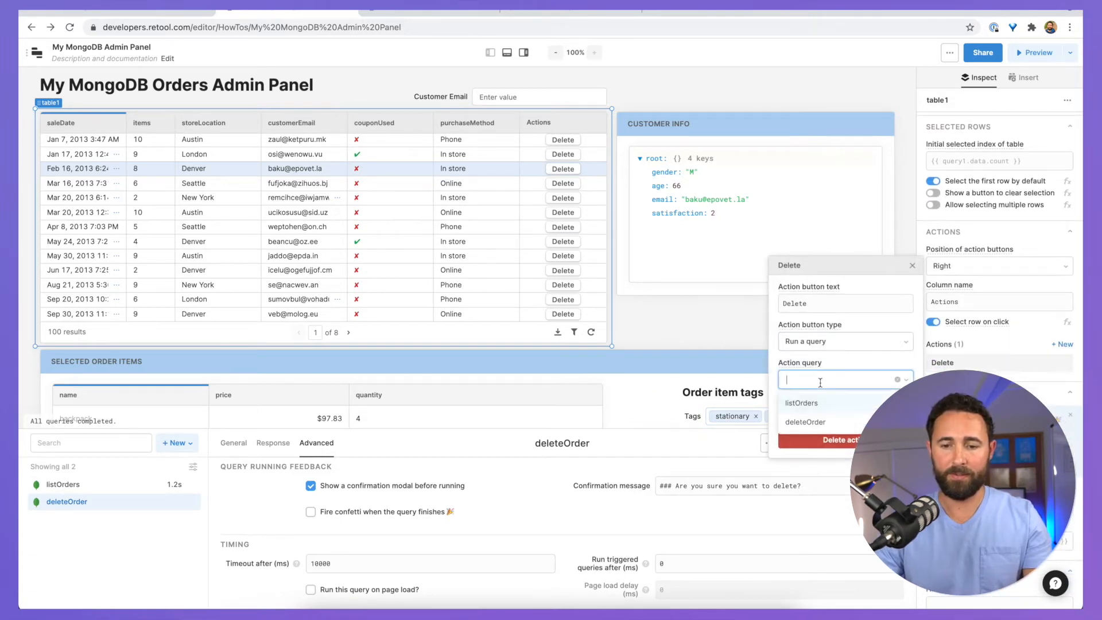
pyautogui.click(815, 423)
pyautogui.click(912, 266)
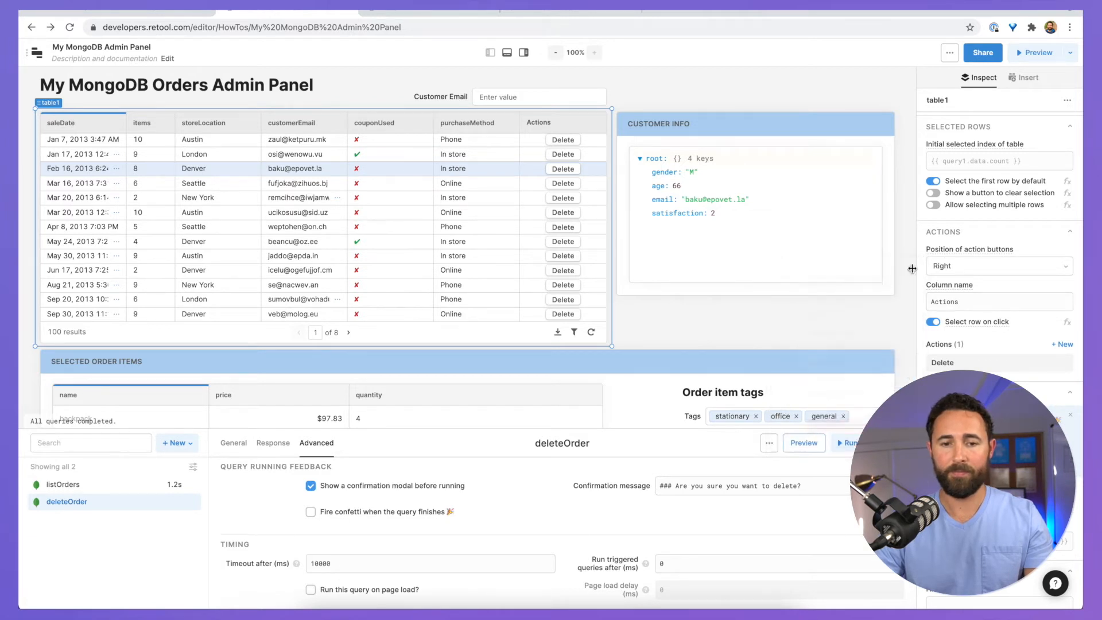
# Step: Sort the orders table by saleDate, newest first
pyautogui.scroll(-1, 372, 201)
pyautogui.scroll(2, 372, 200)
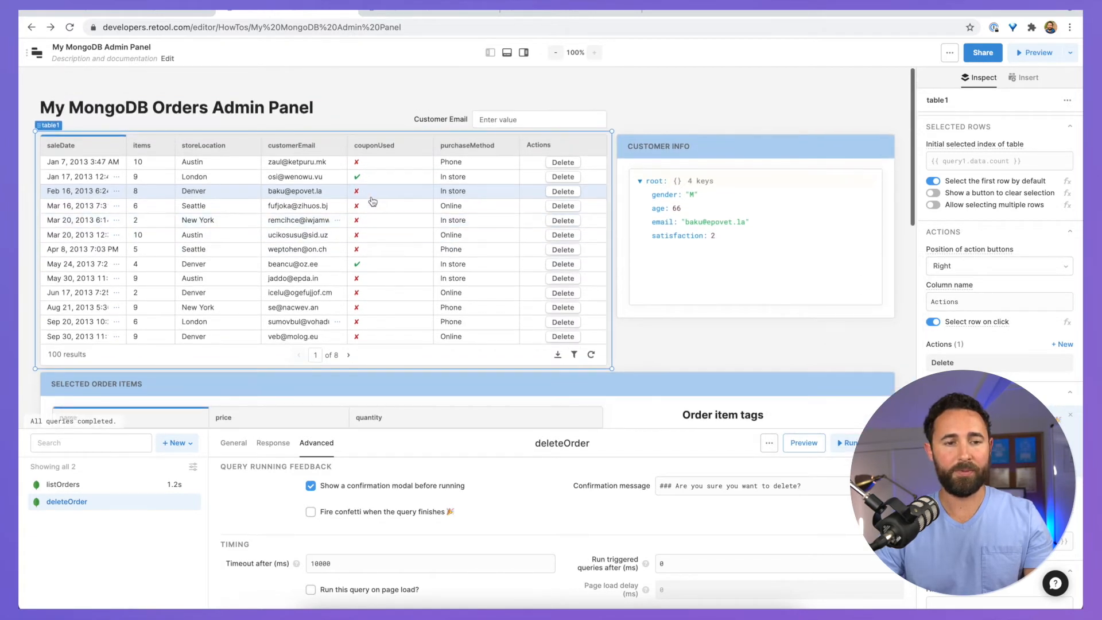
pyautogui.click(228, 242)
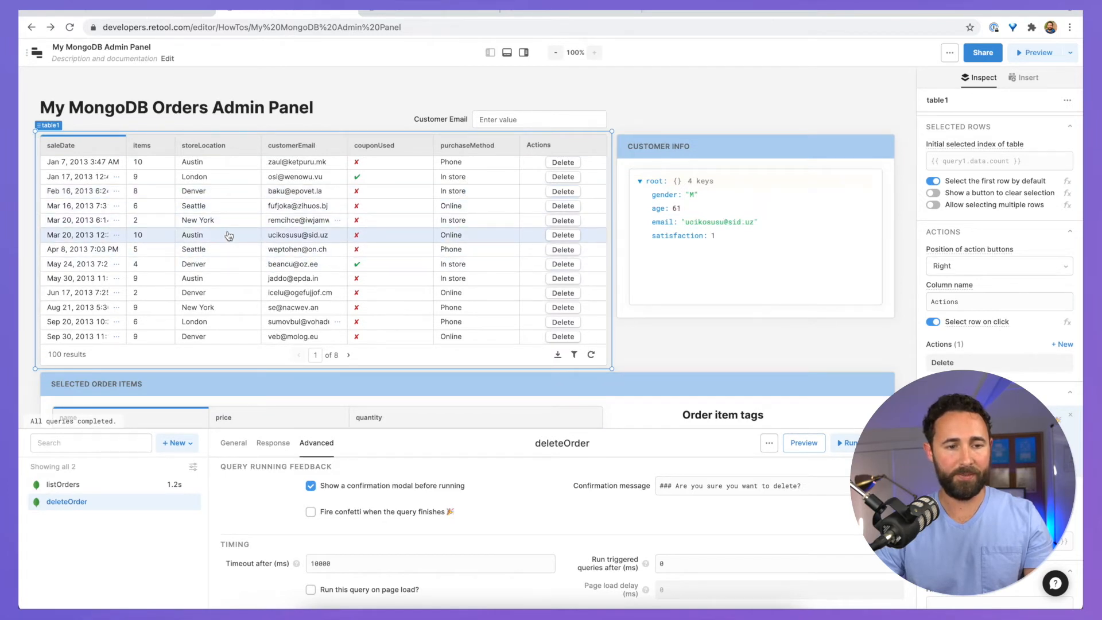
pyautogui.click(76, 150)
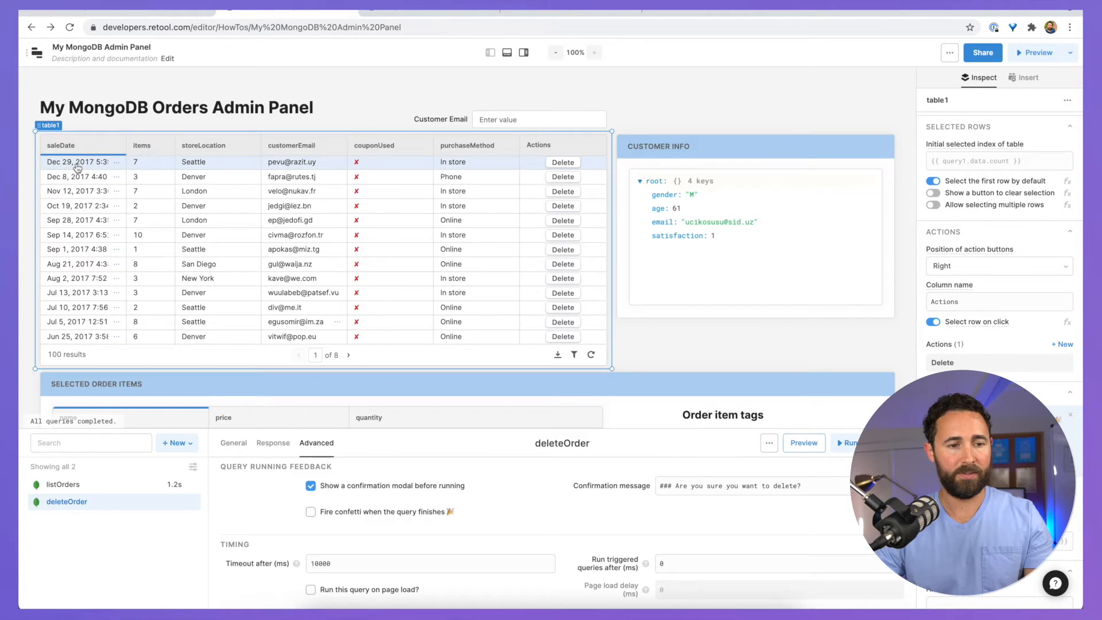
pyautogui.click(85, 151)
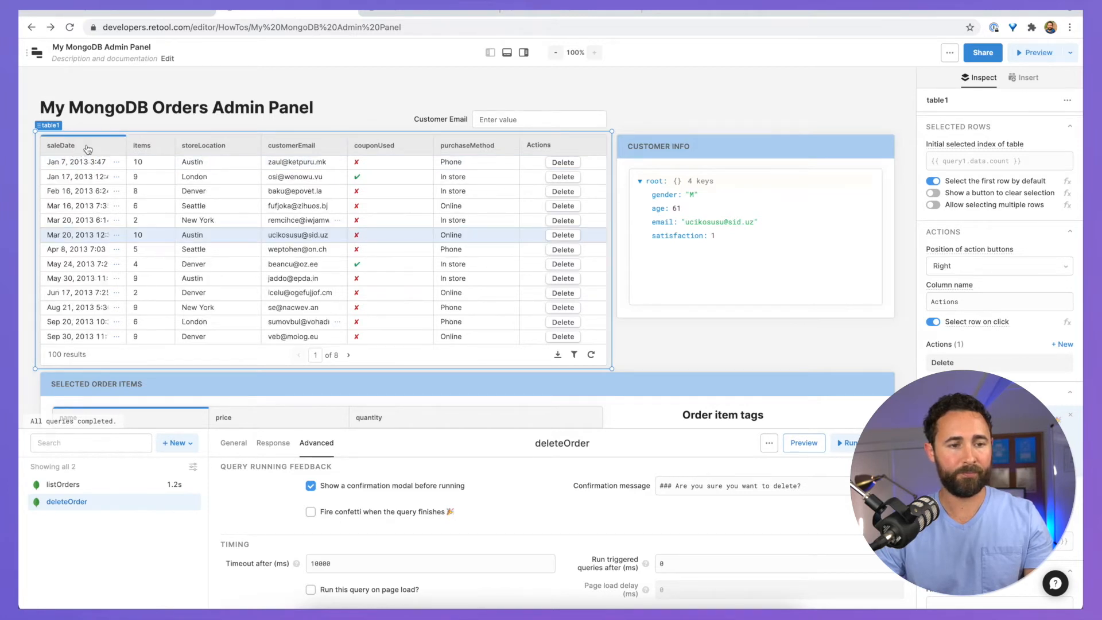
pyautogui.click(87, 150)
pyautogui.click(255, 167)
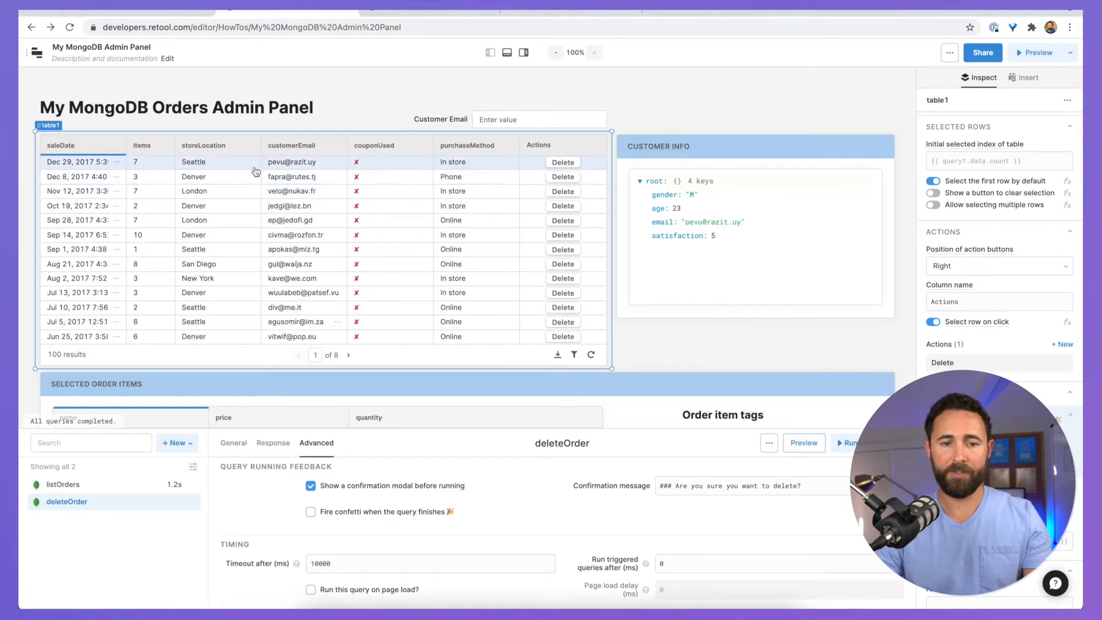
# Step: Delete the Dec 29, 2017 order and confirm in the modal
pyautogui.click(563, 164)
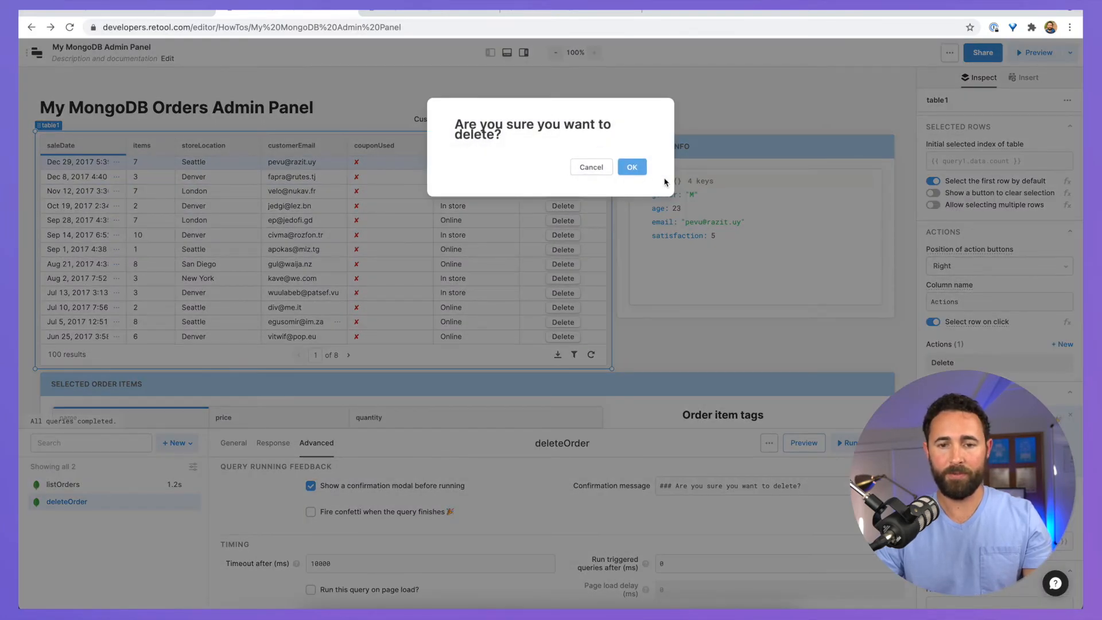
pyautogui.click(638, 172)
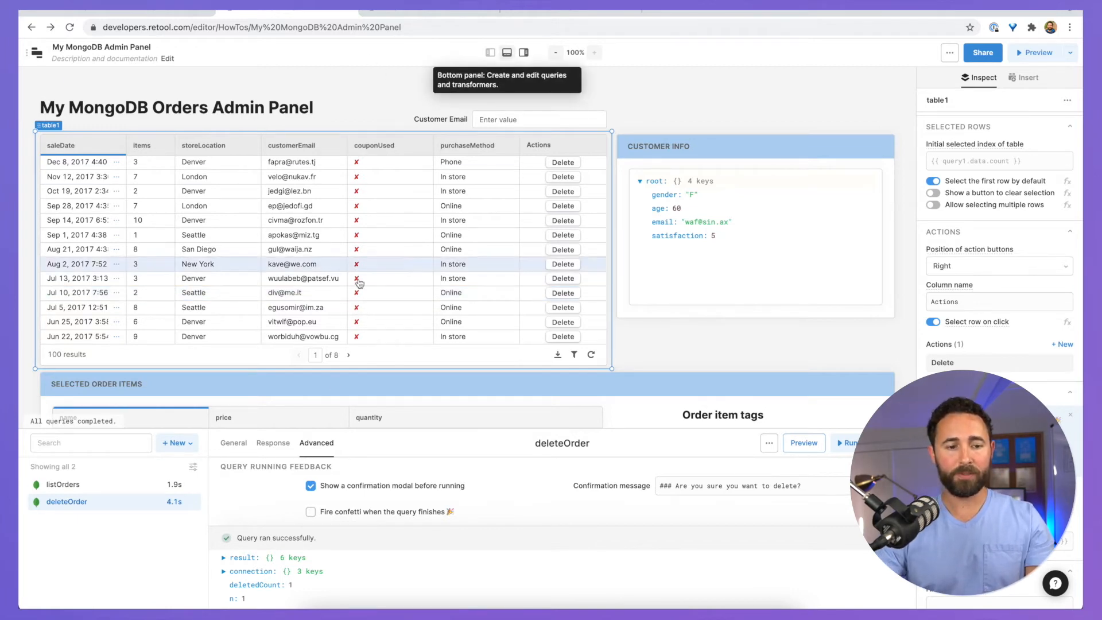
pyautogui.scroll(-3, 360, 283)
pyautogui.scroll(2, 344, 299)
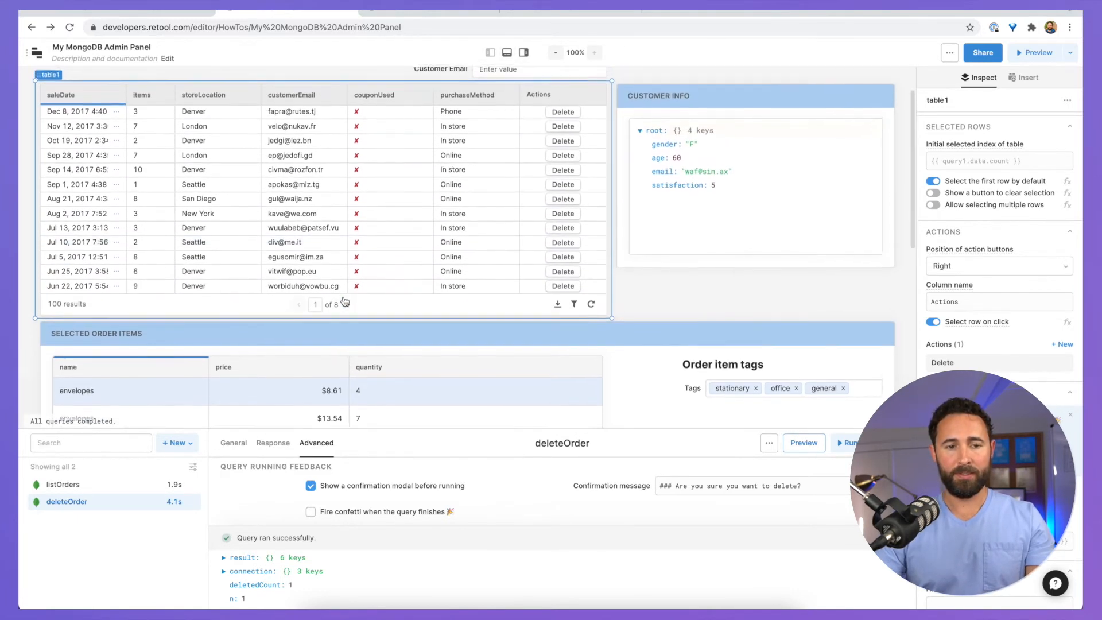
pyautogui.scroll(1, 344, 301)
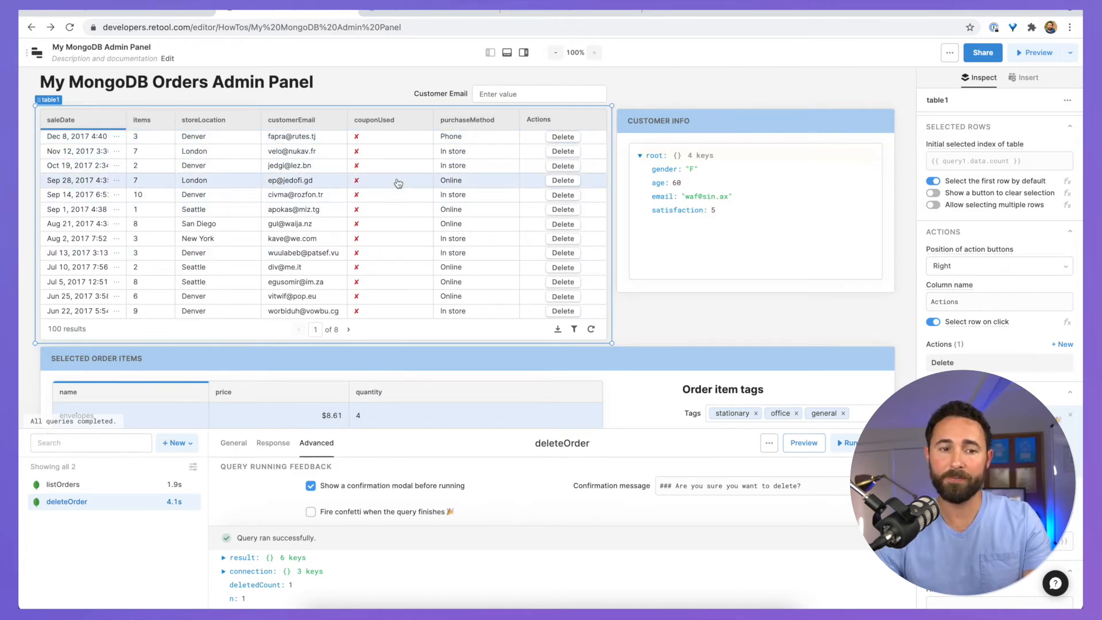
# Step: Sort the orders by couponUsed and open that column's settings to make it editable
pyautogui.click(380, 138)
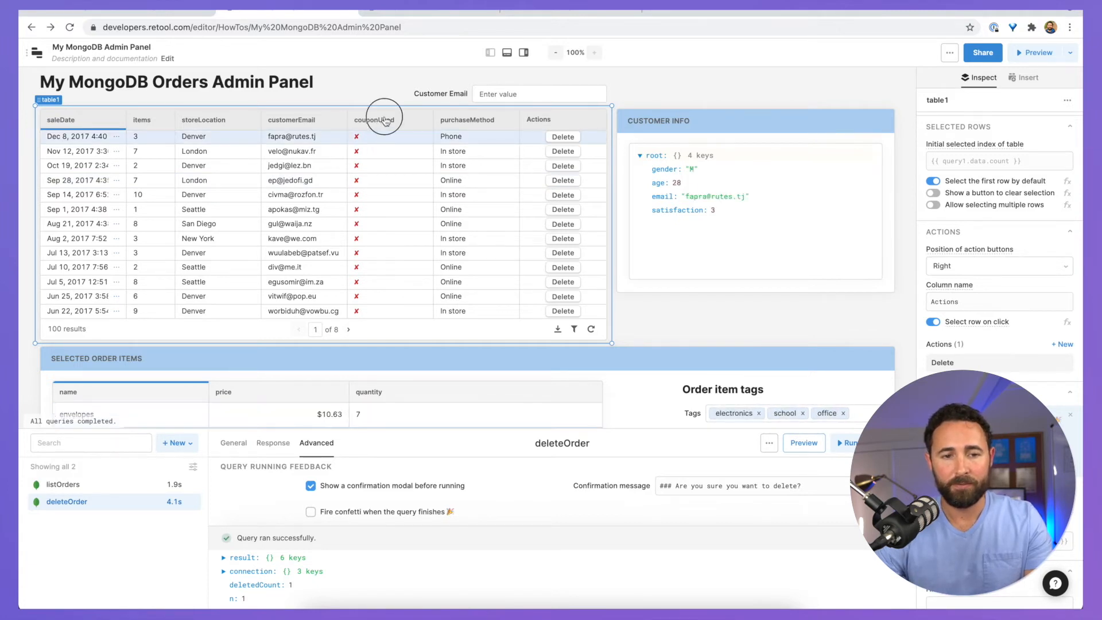
pyautogui.click(386, 120)
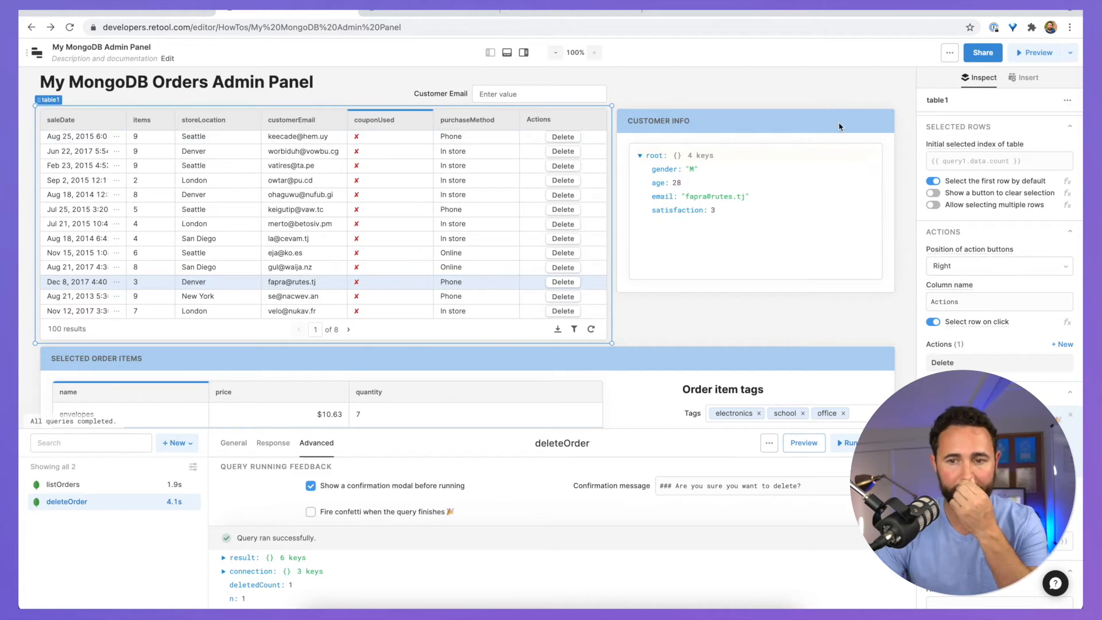
pyautogui.scroll(-5, 1030, 342)
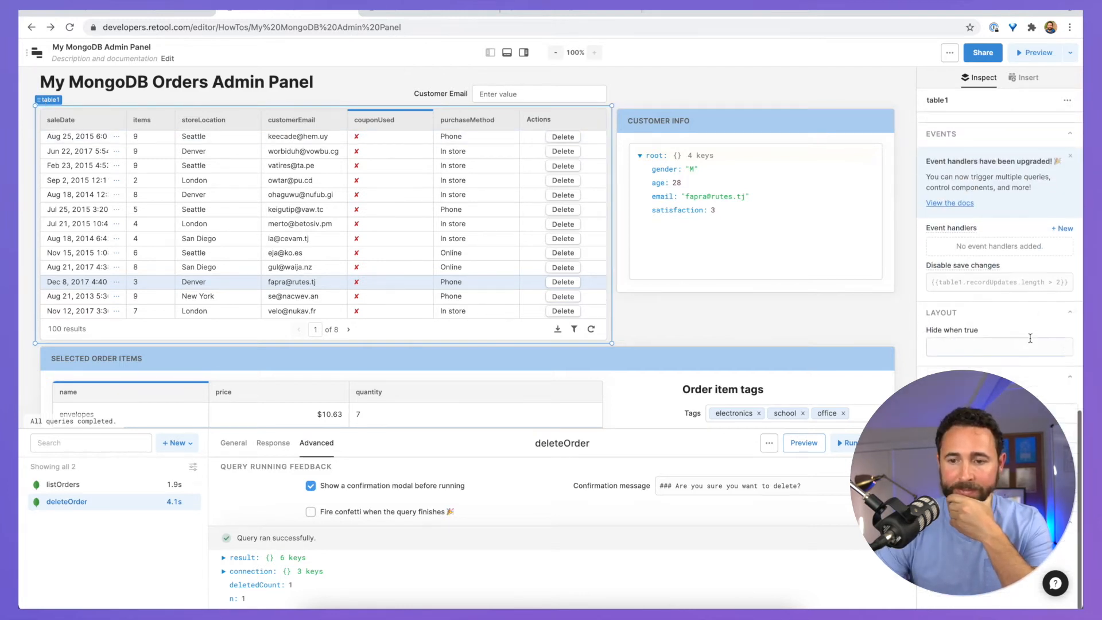
pyautogui.scroll(7, 1010, 275)
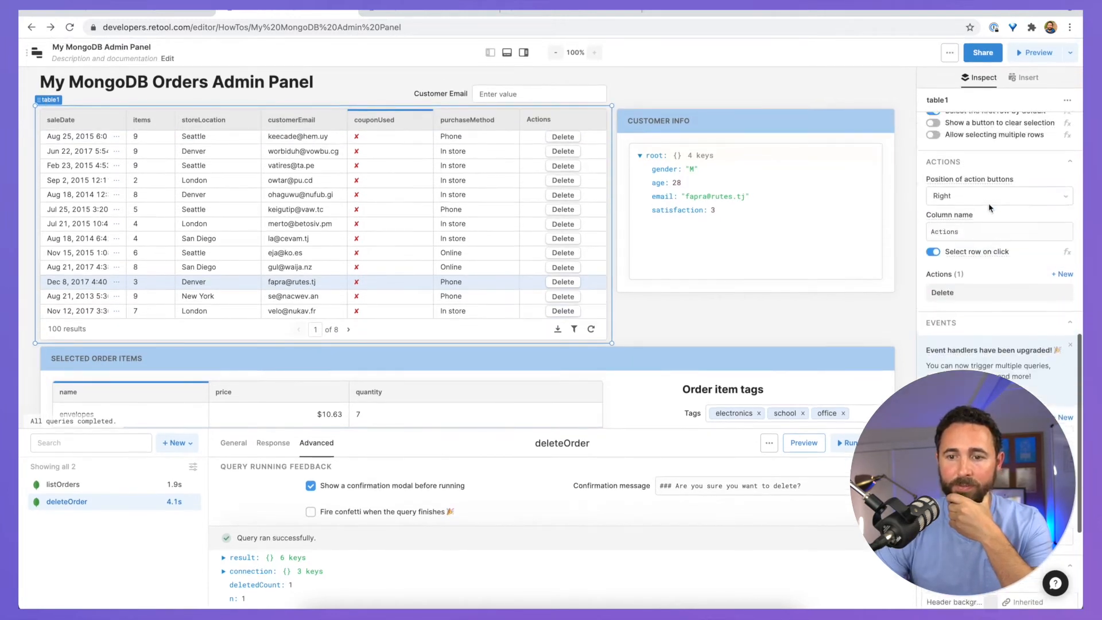
pyautogui.scroll(-1, 990, 208)
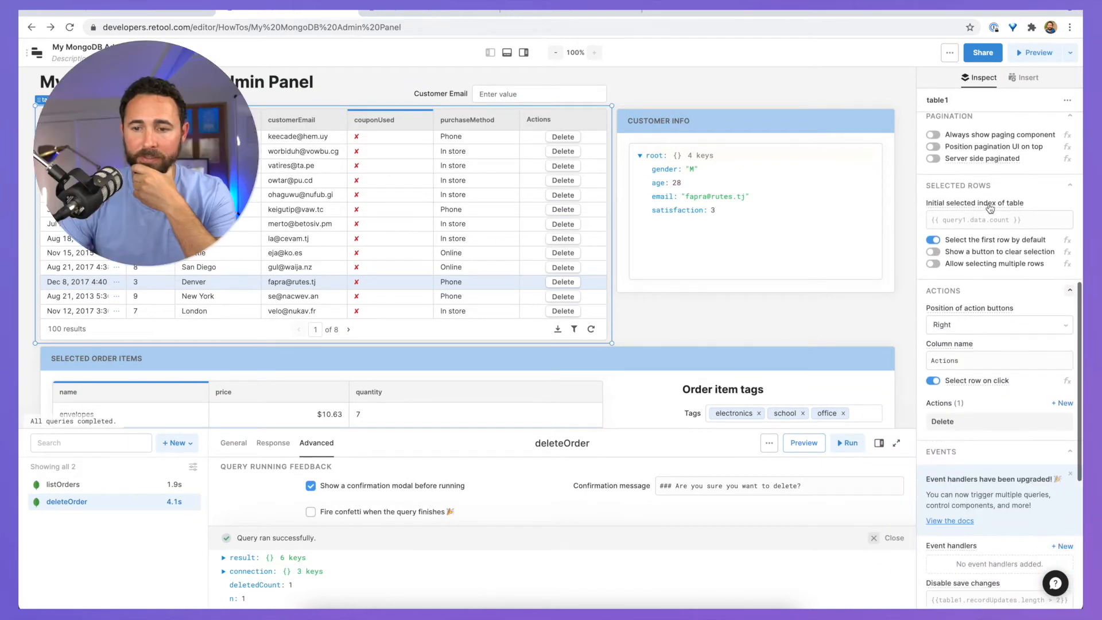
pyautogui.moveTo(991, 208)
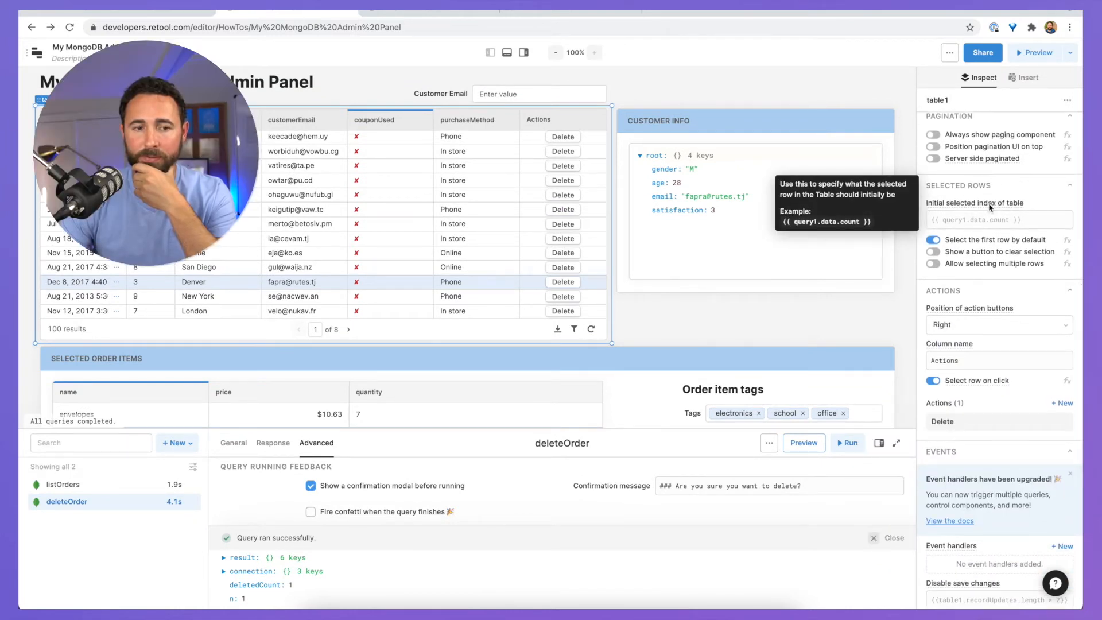
pyautogui.scroll(7, 991, 208)
pyautogui.click(978, 427)
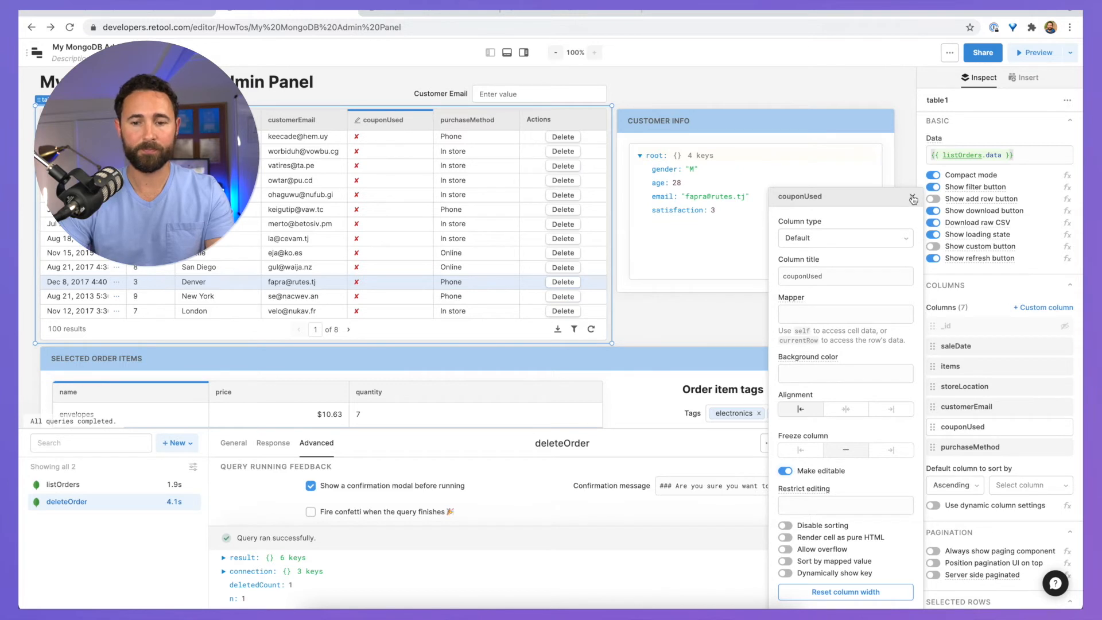
# Step: Change the couponUsed column type to Boolean
pyautogui.click(913, 199)
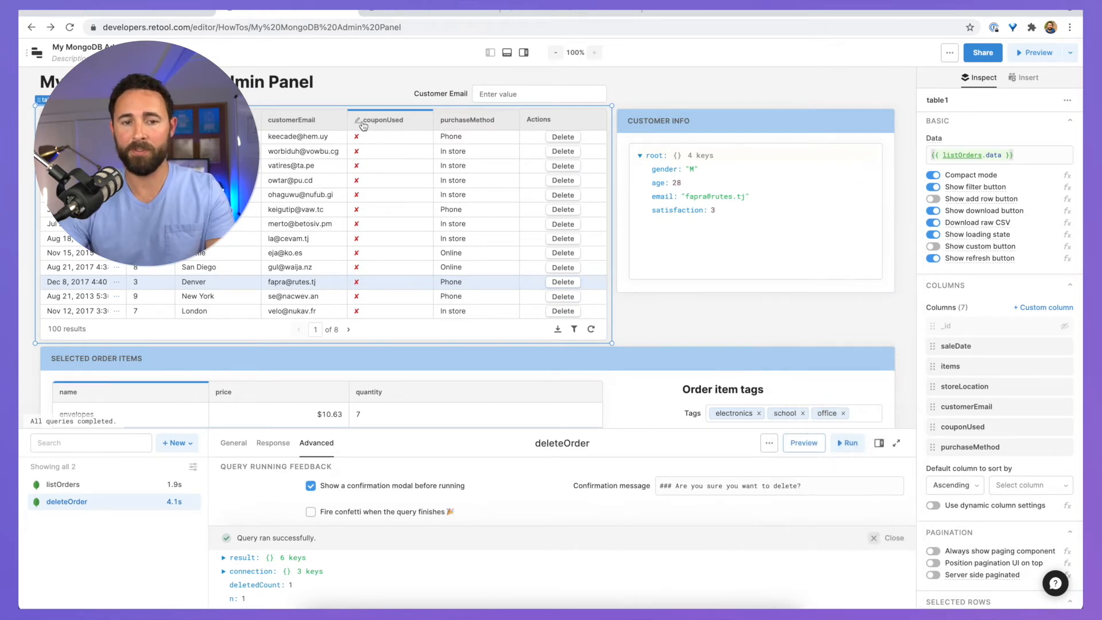
pyautogui.click(368, 139)
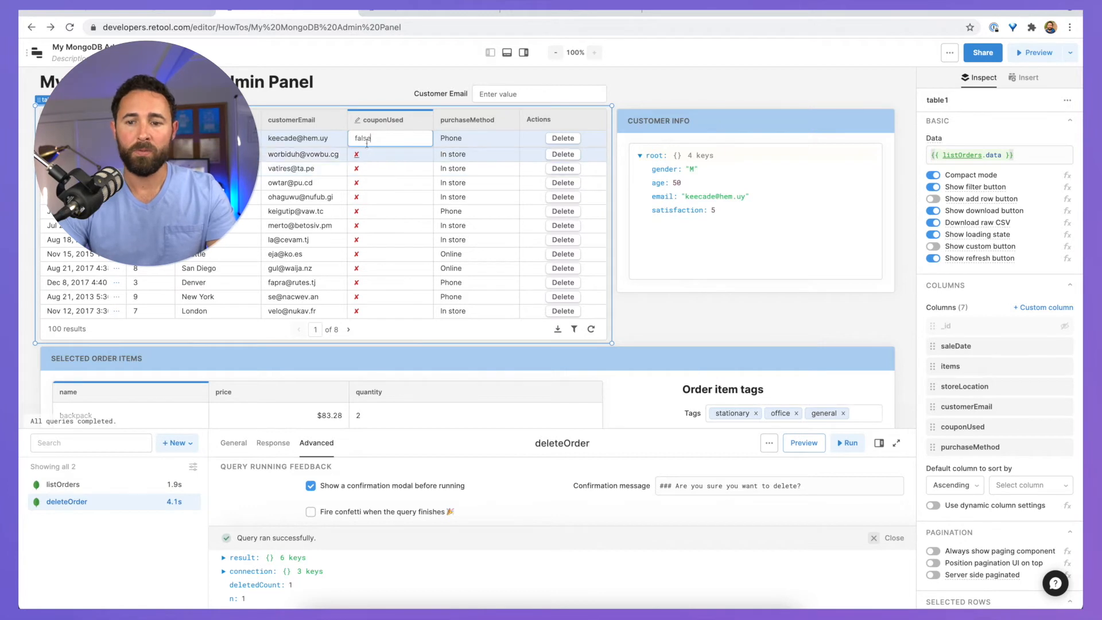
pyautogui.click(971, 429)
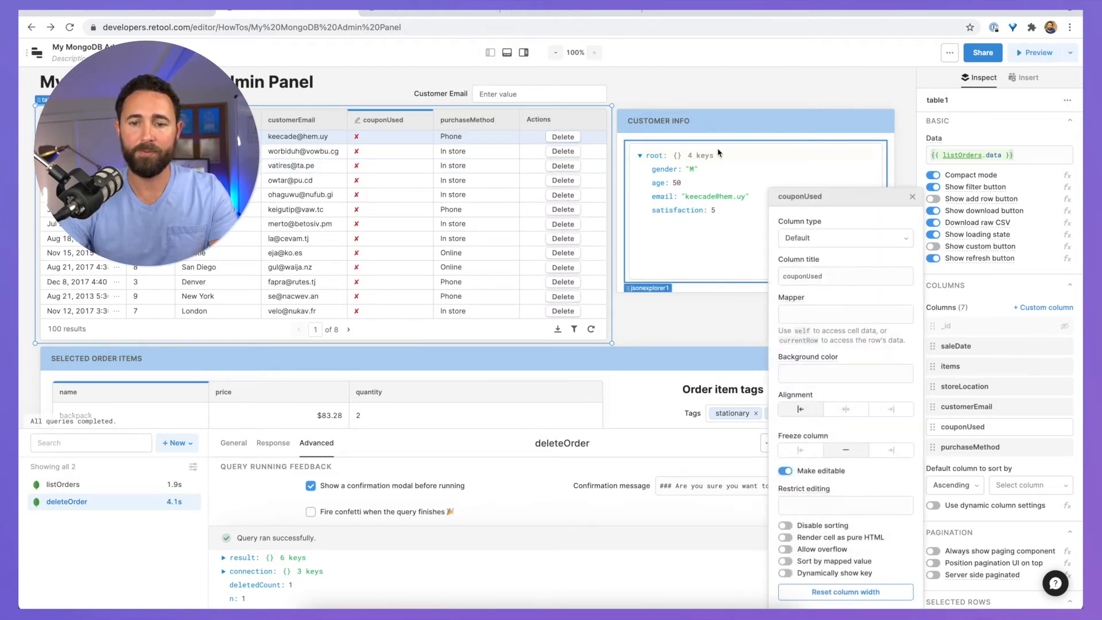
pyautogui.click(812, 238)
pyautogui.click(807, 281)
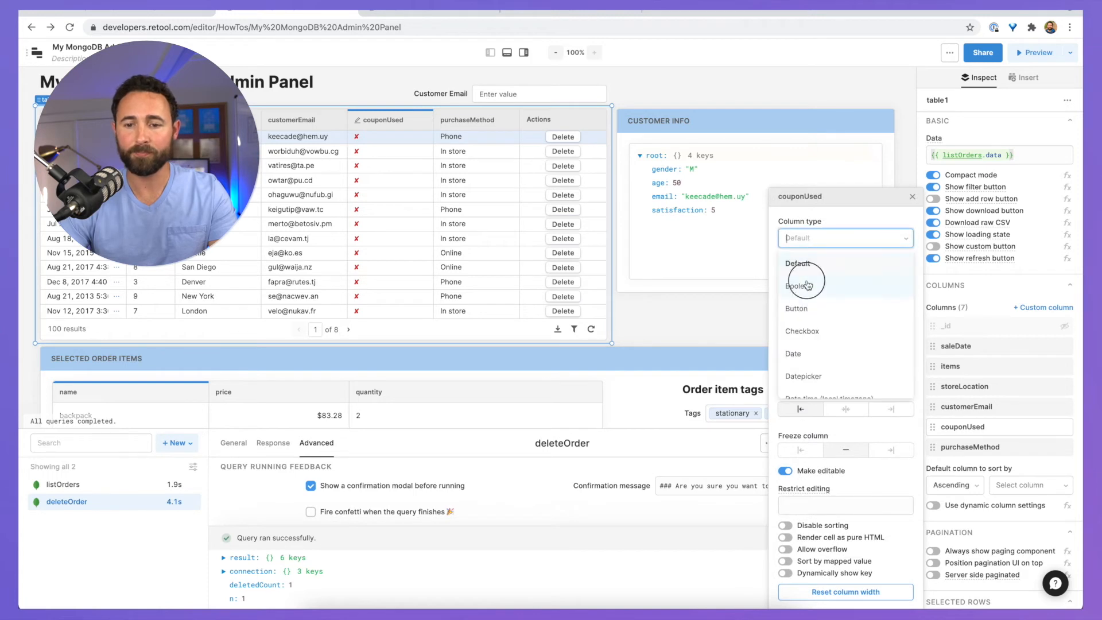
pyautogui.click(912, 197)
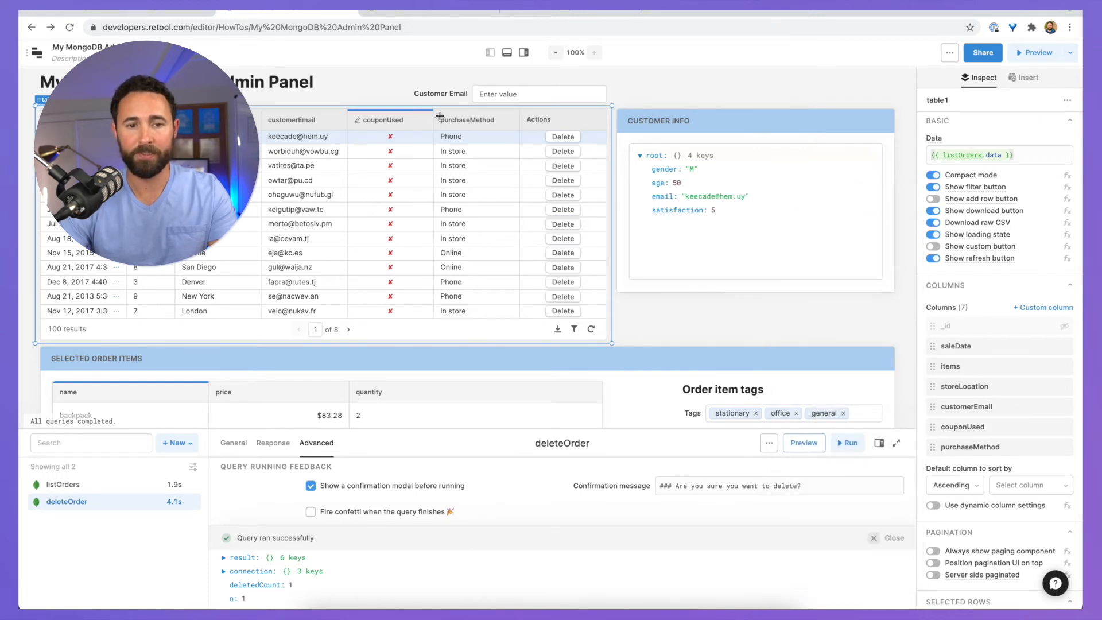
# Step: Tick the first order's couponUsed checkbox, changing it from false to true
pyautogui.click(404, 142)
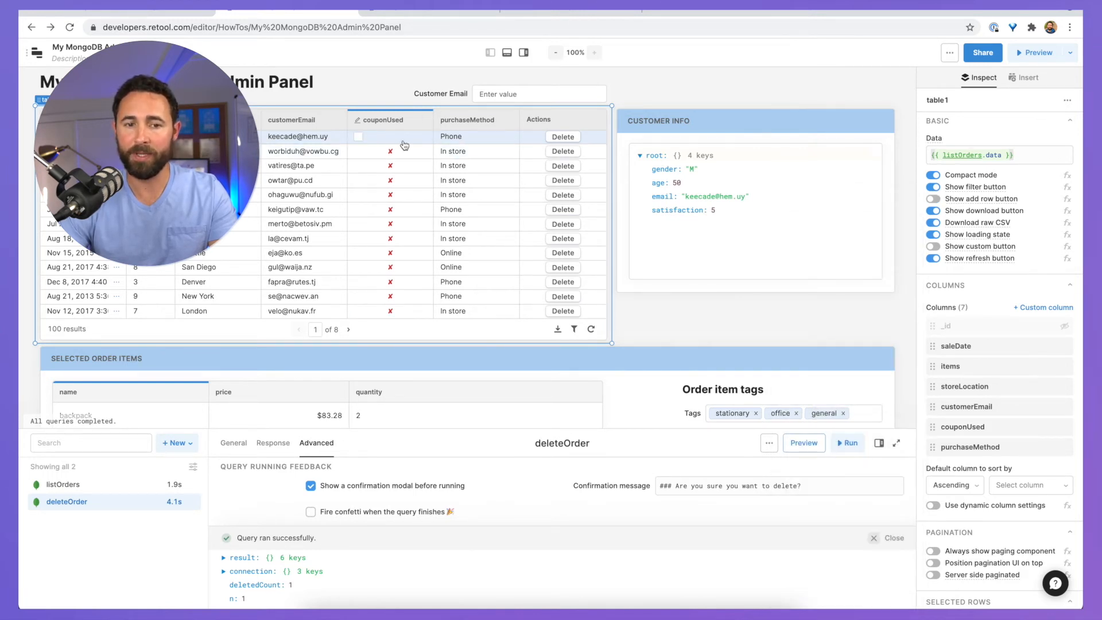
pyautogui.click(374, 152)
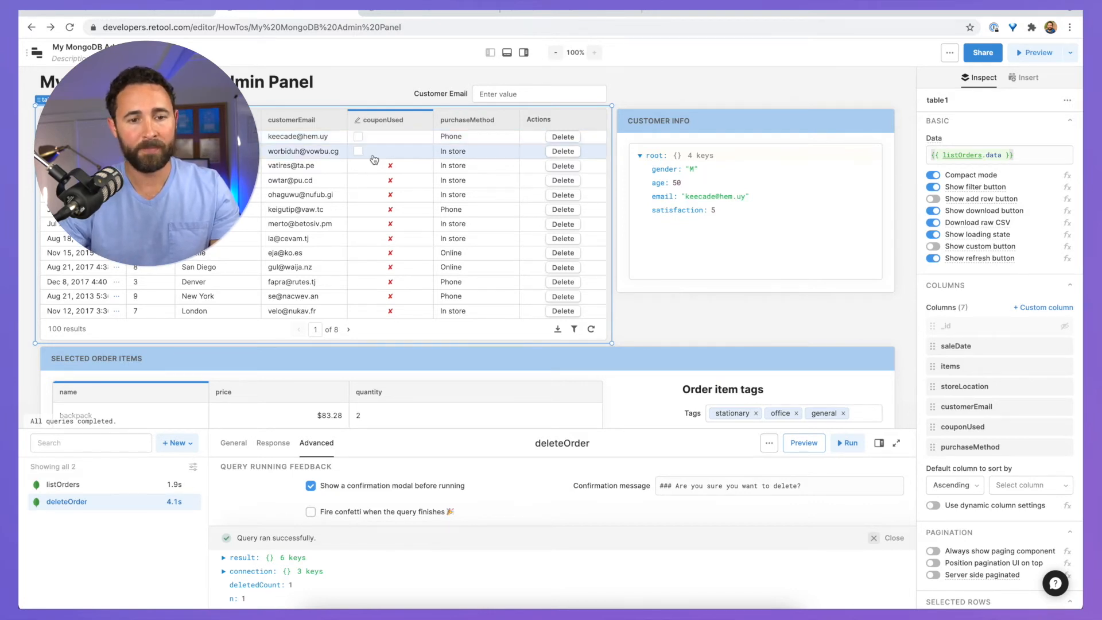
pyautogui.click(384, 142)
pyautogui.click(356, 139)
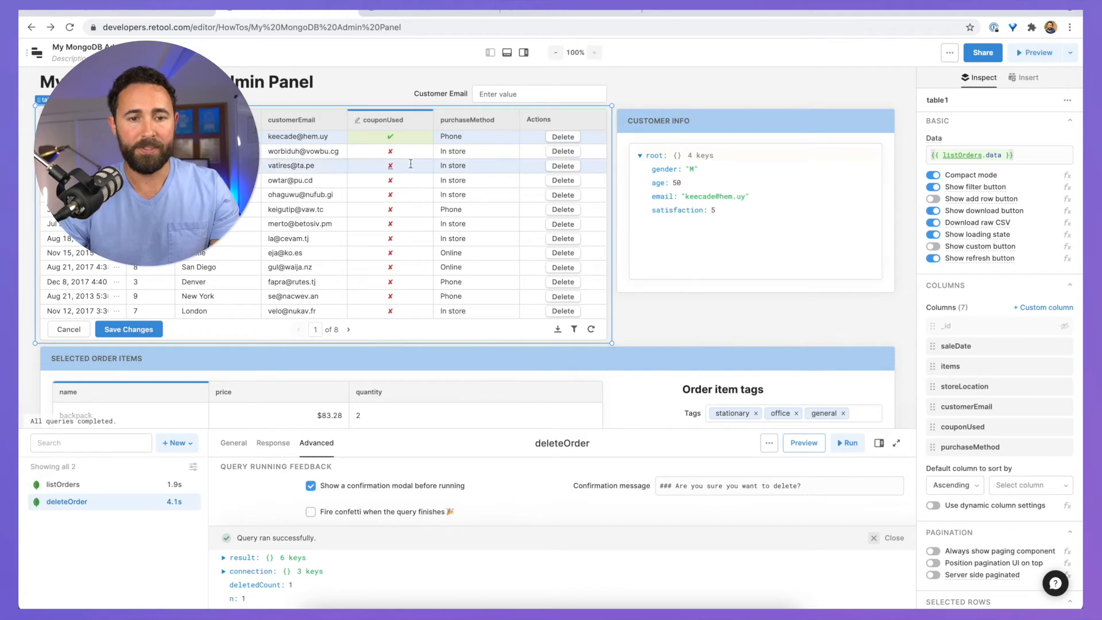
pyautogui.click(491, 52)
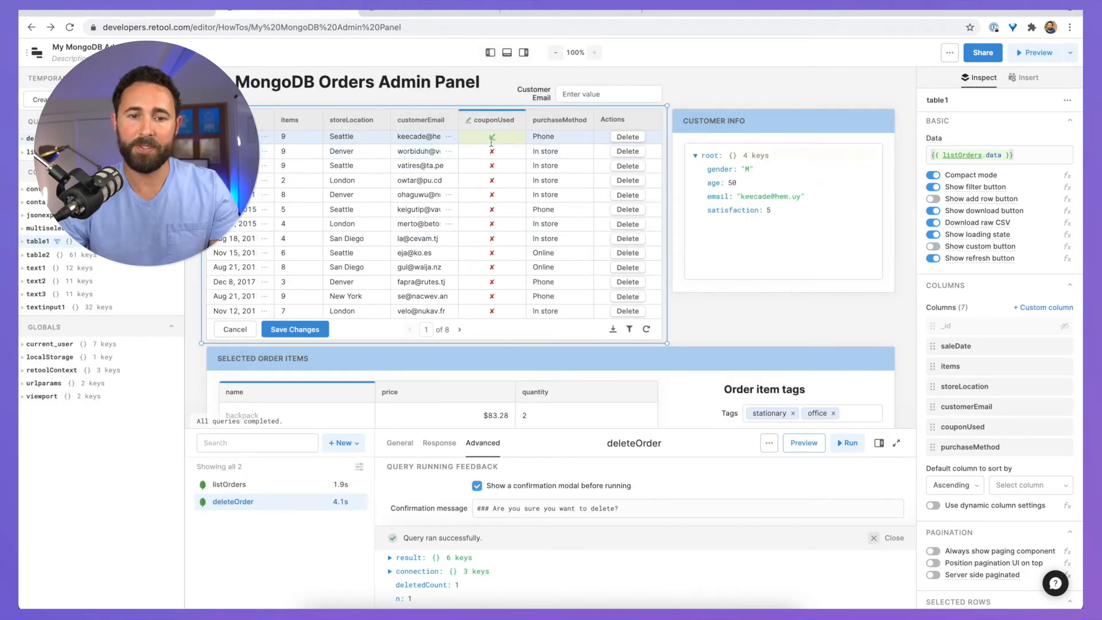
pyautogui.scroll(-1, 333, 286)
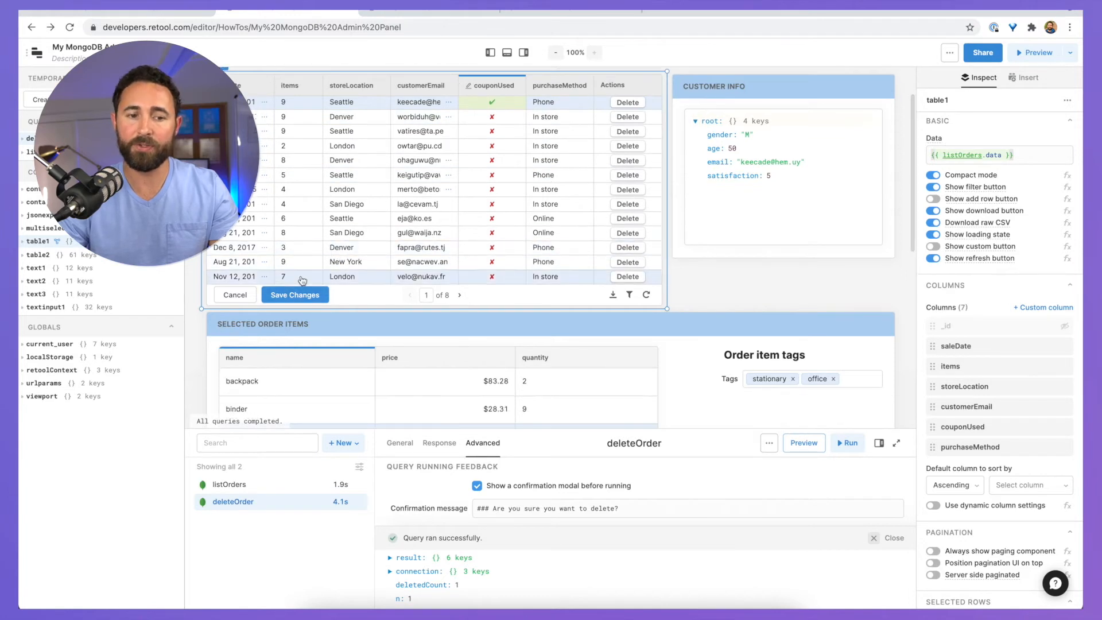
pyautogui.scroll(1, 302, 281)
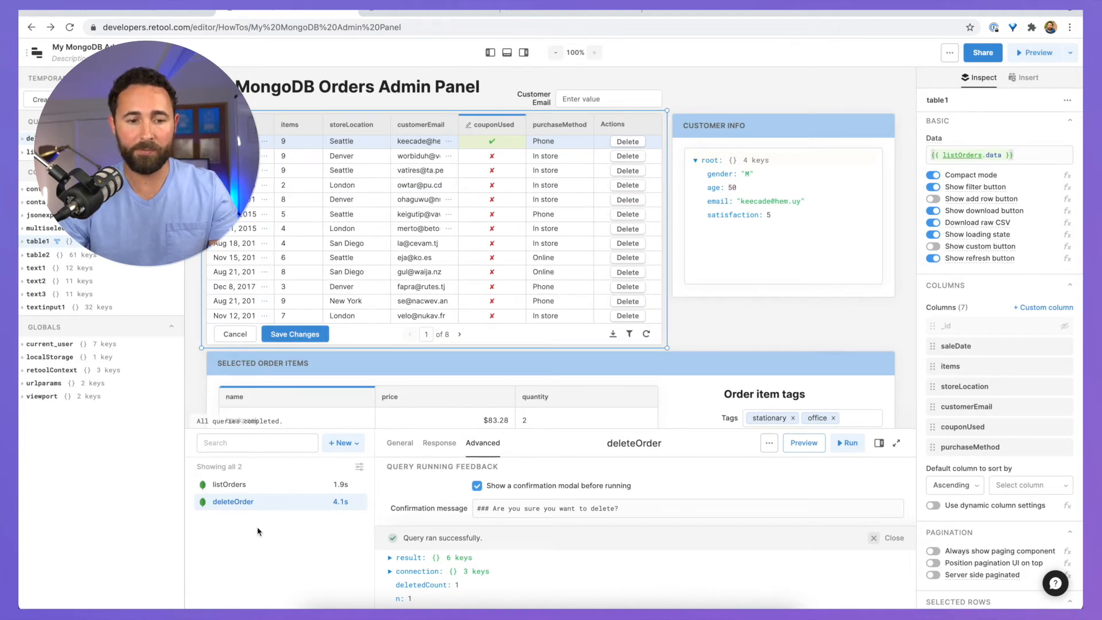
# Step: Rename the duplicated query to updateOrder and turn off its run confirmation
pyautogui.click(489, 52)
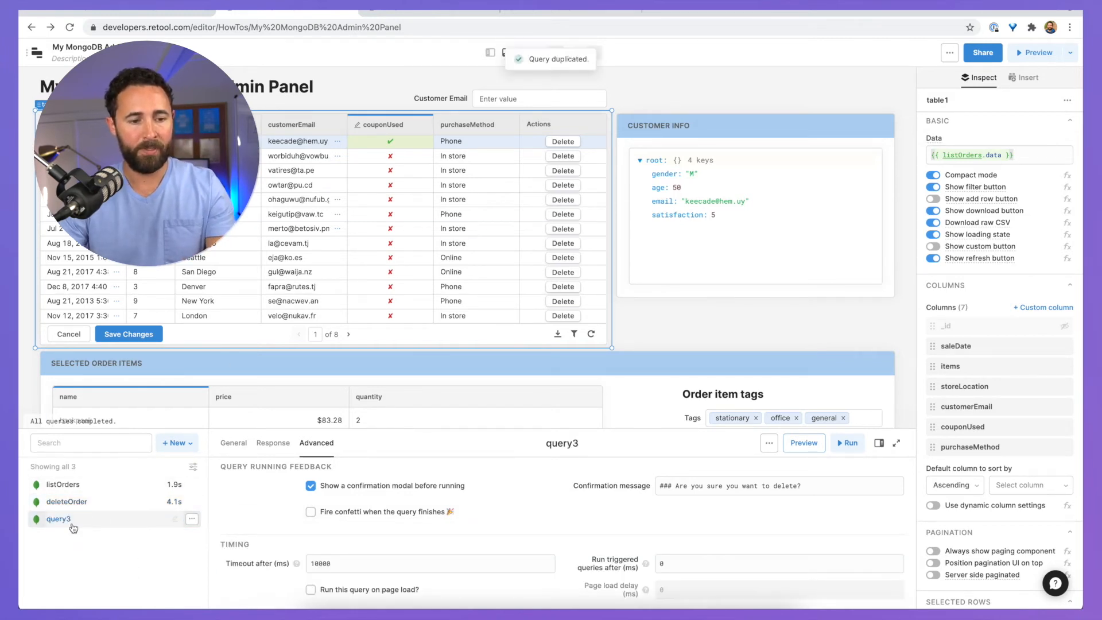
pyautogui.doubleClick(72, 521)
pyautogui.write('updateOrde')
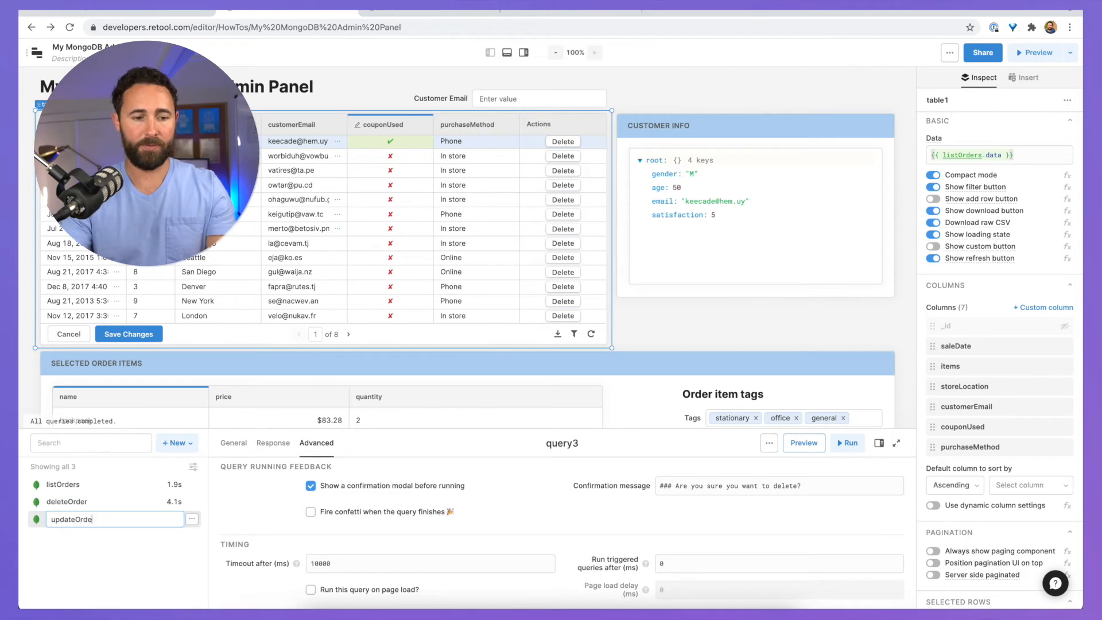
pyautogui.write('r')
pyautogui.press('Return')
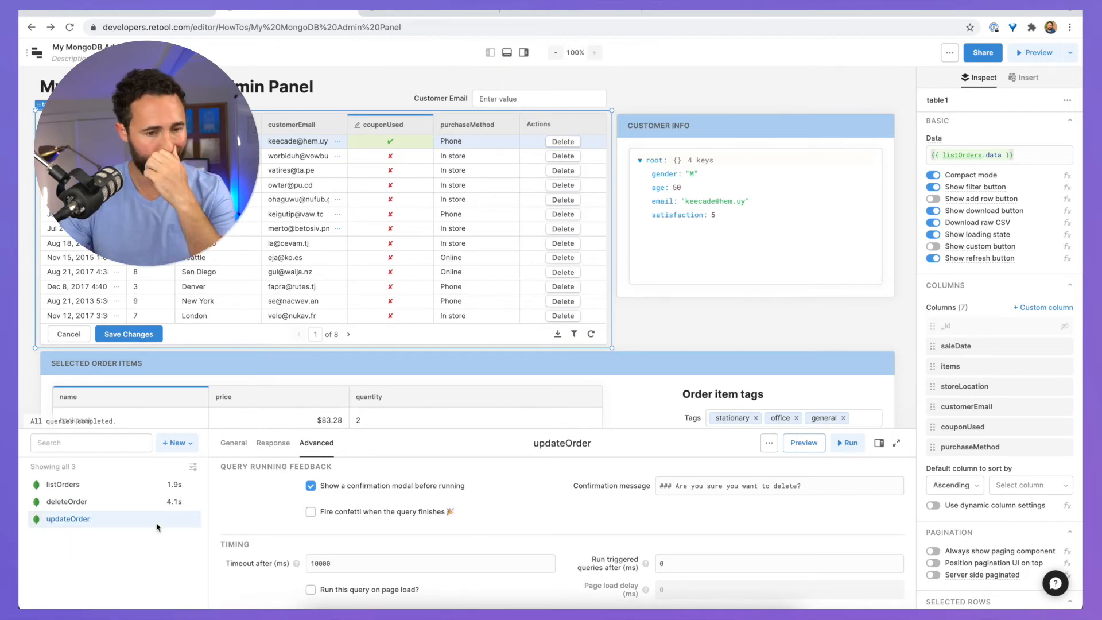
pyautogui.click(309, 488)
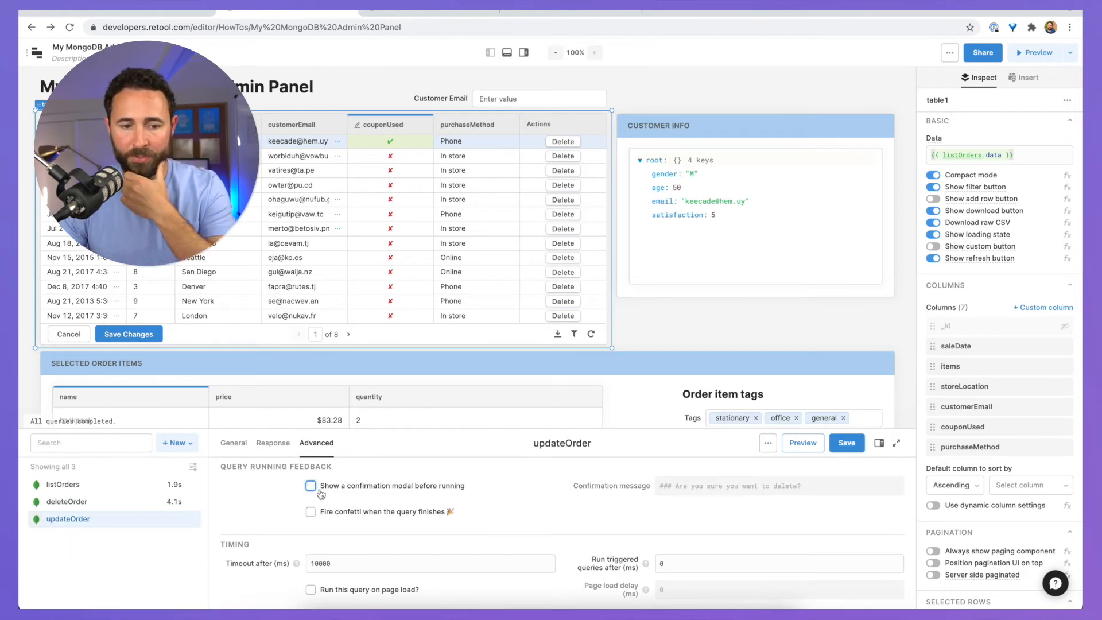
# Step: Change the query's success message to 'Updated order.'
pyautogui.click(273, 443)
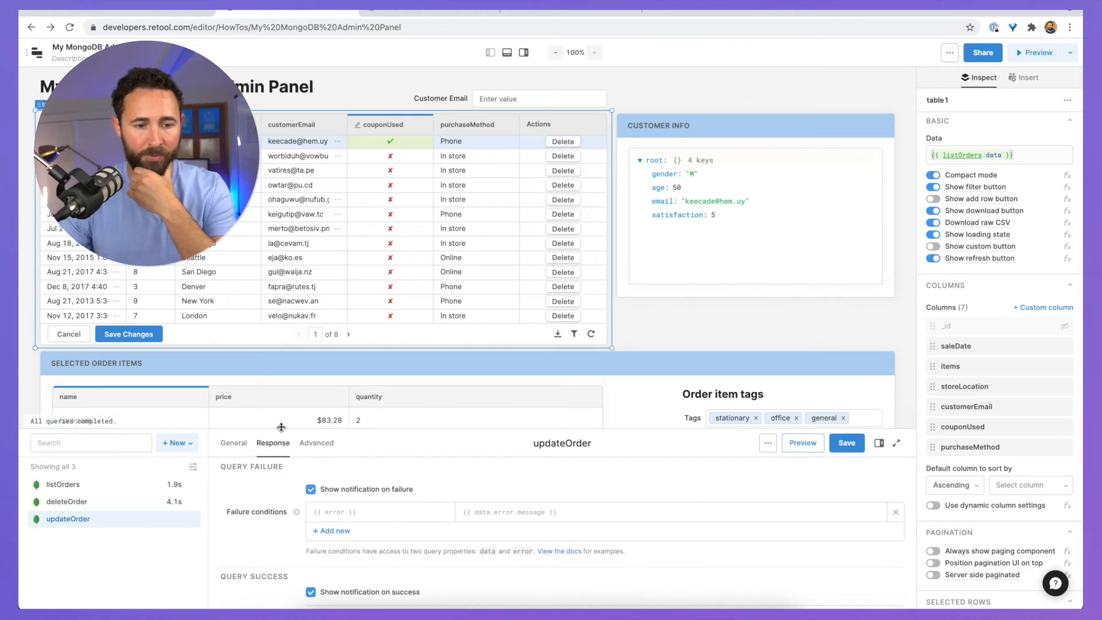
pyautogui.moveTo(280, 421); pyautogui.dragTo(333, 240)
pyautogui.doubleClick(325, 425)
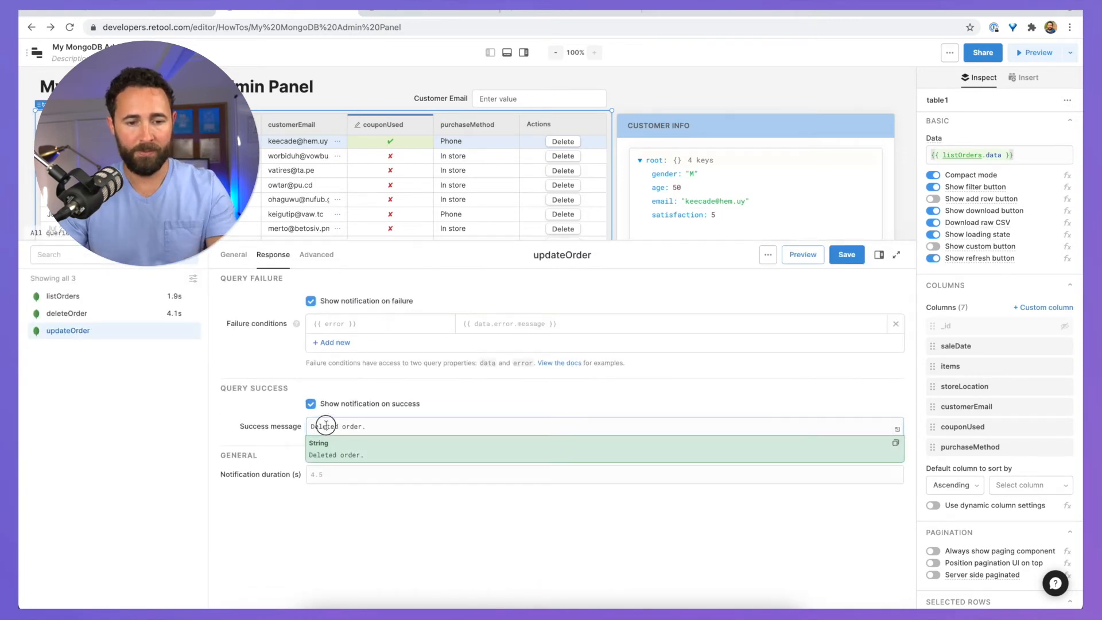
pyautogui.write('Updated')
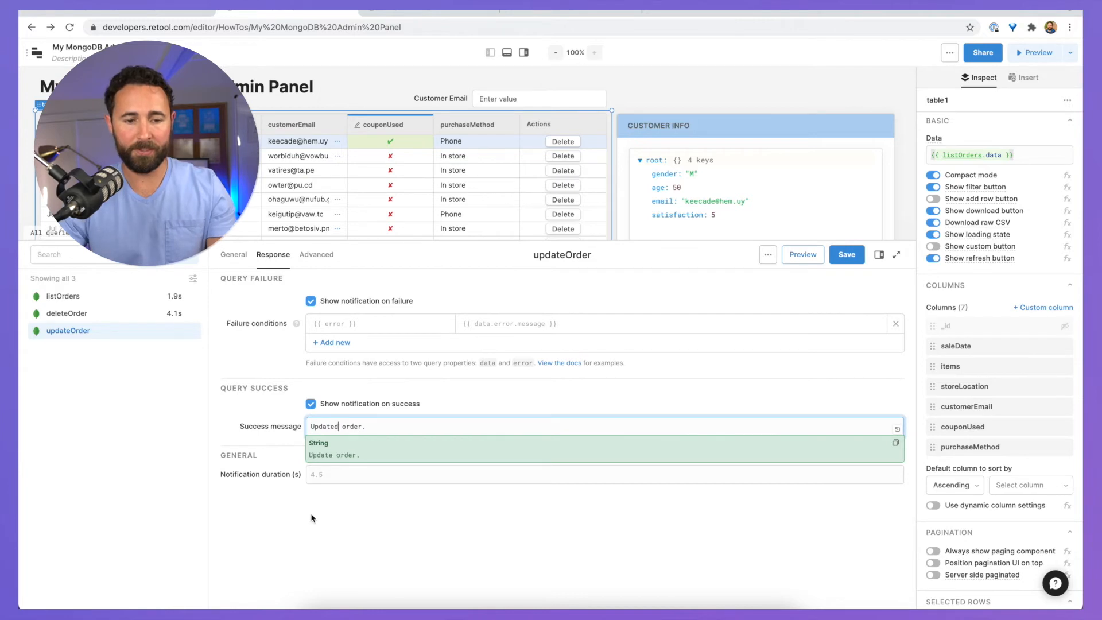
pyautogui.click(310, 517)
pyautogui.click(232, 254)
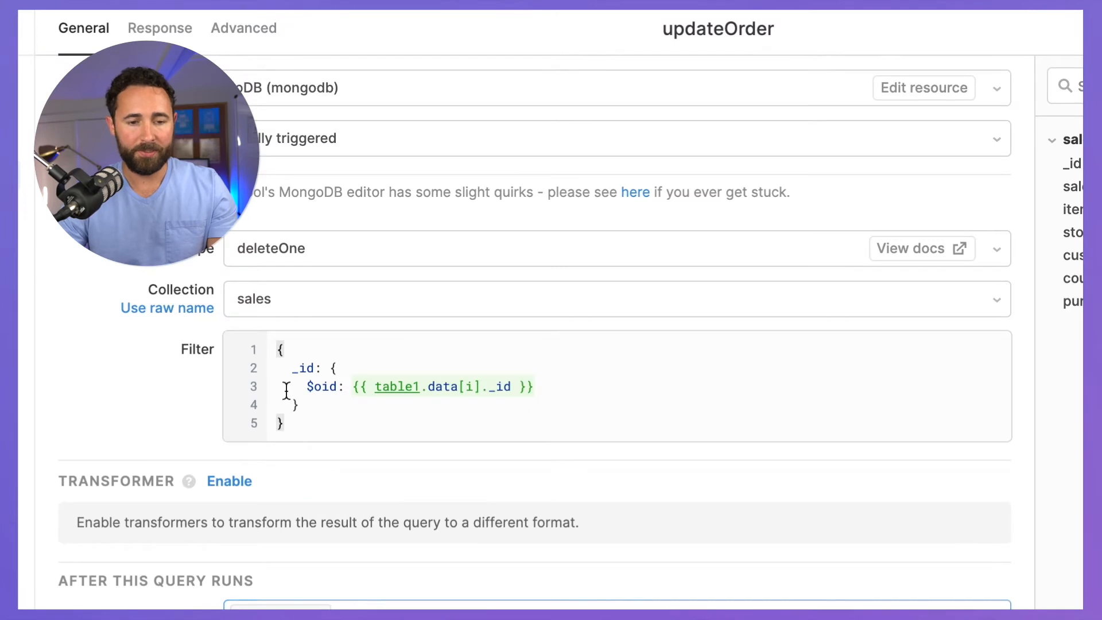
# Step: Set updateOrder's action type to updateOne
pyautogui.click(347, 449)
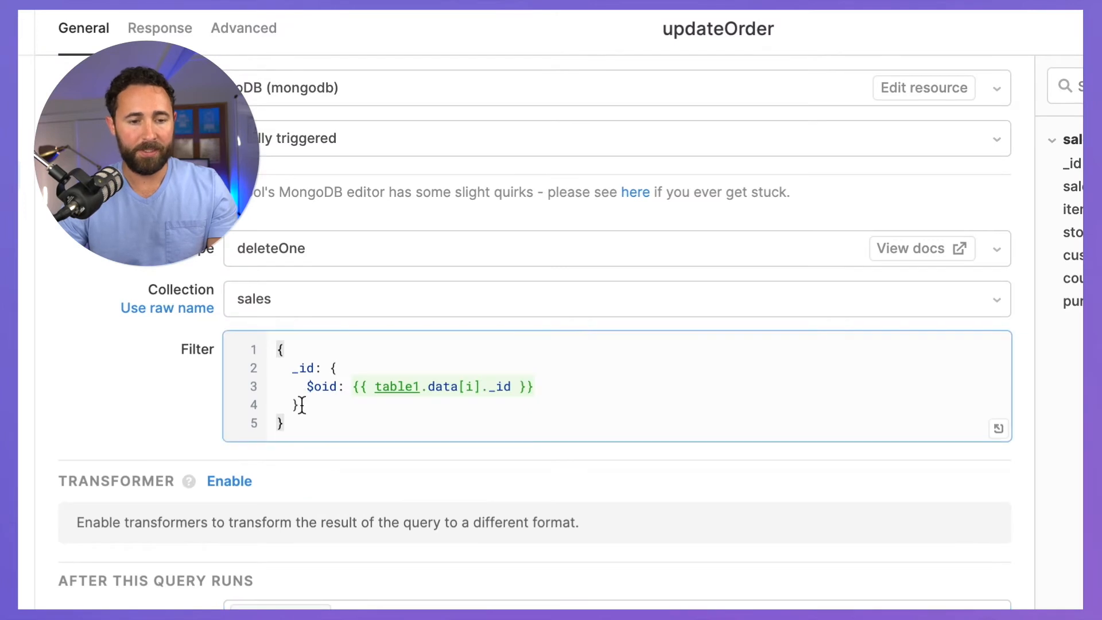
pyautogui.click(255, 260)
pyautogui.write('up')
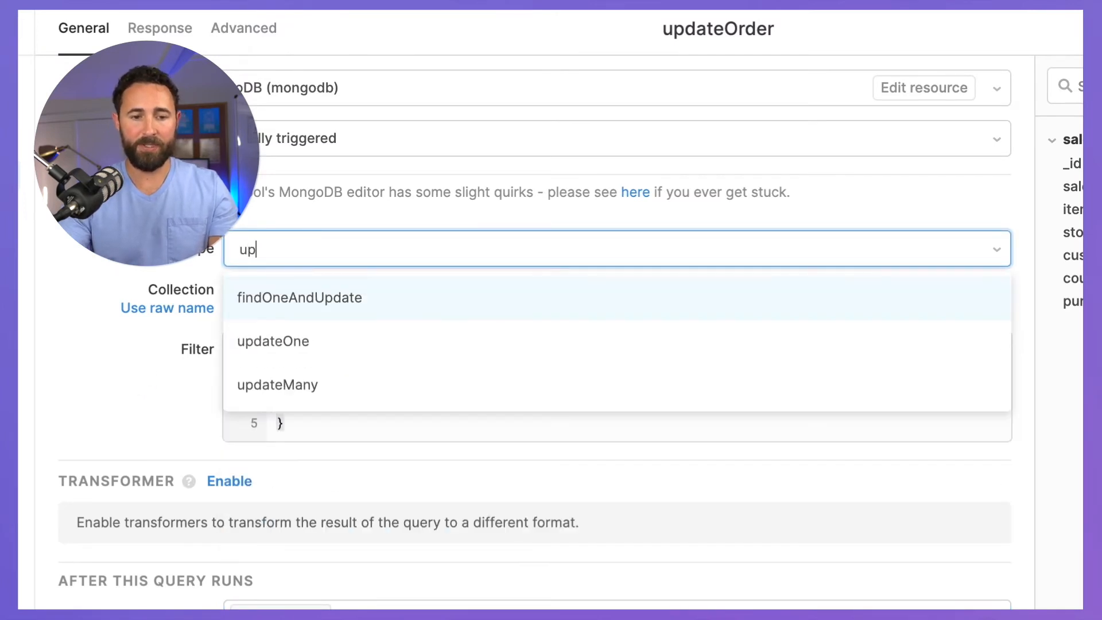
pyautogui.write('date')
pyautogui.click(253, 357)
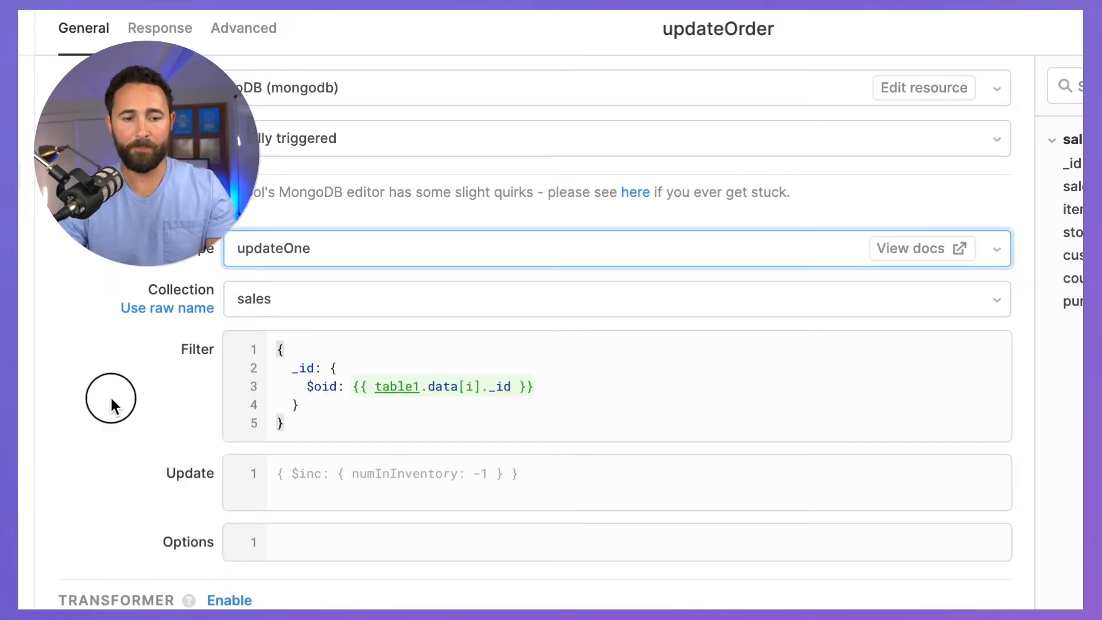
pyautogui.click(112, 405)
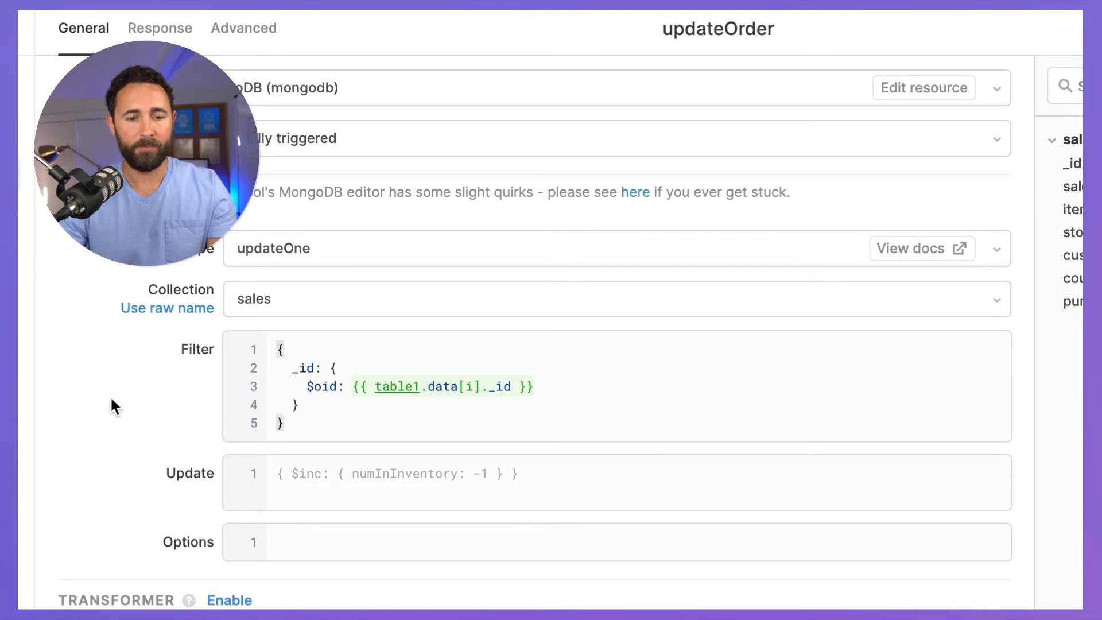
# Step: Replace the filter so it matches table1.recordUpdates['0']._id
pyautogui.click(295, 370)
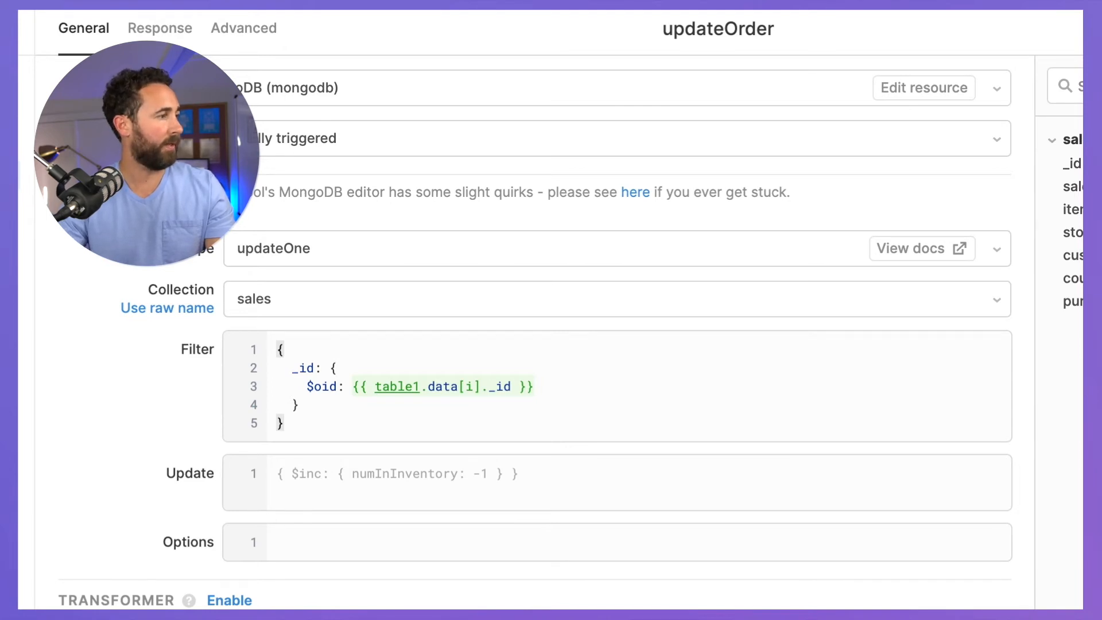
pyautogui.click(345, 423)
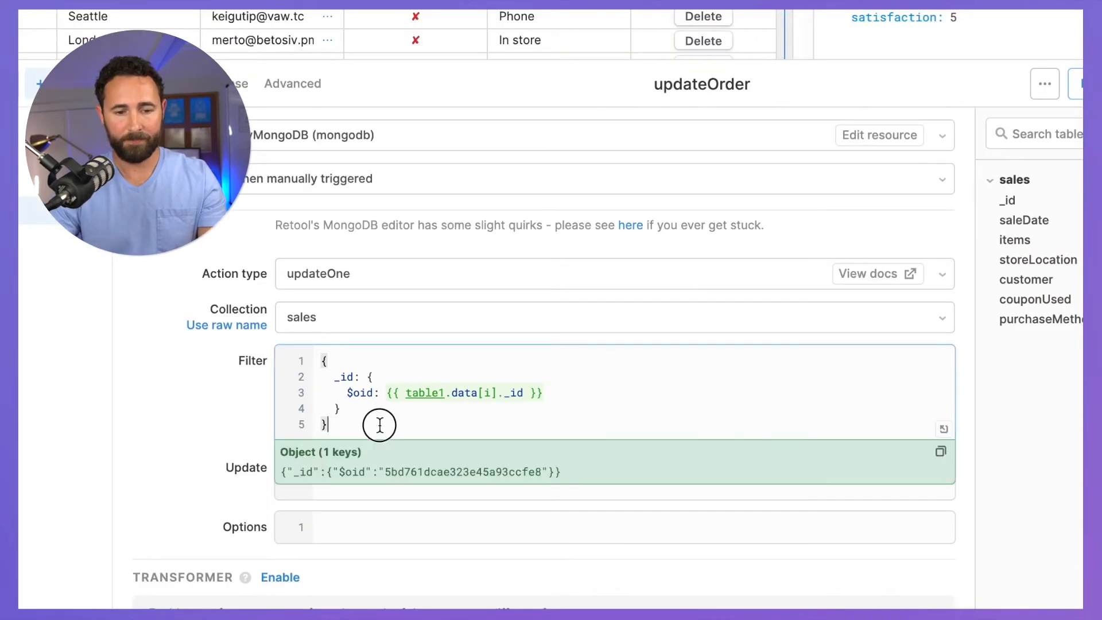
pyautogui.hotkey('ctrl', 'a')
pyautogui.write("{   _id: {     $oid: {{ table1.recordUpdates['0']._id }}   } }")
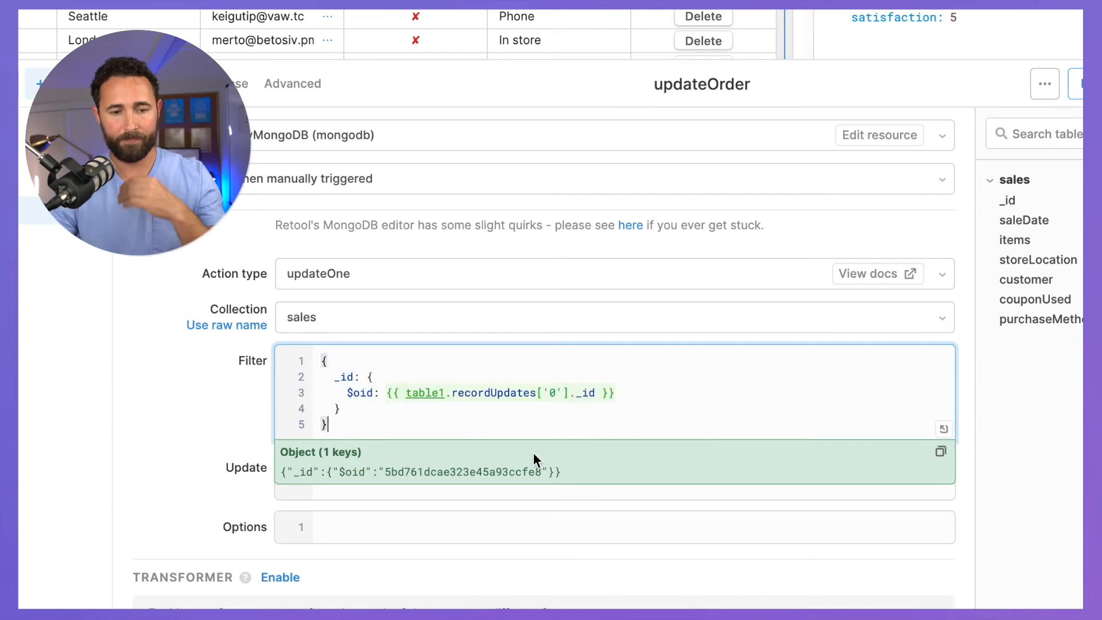
pyautogui.click(457, 393)
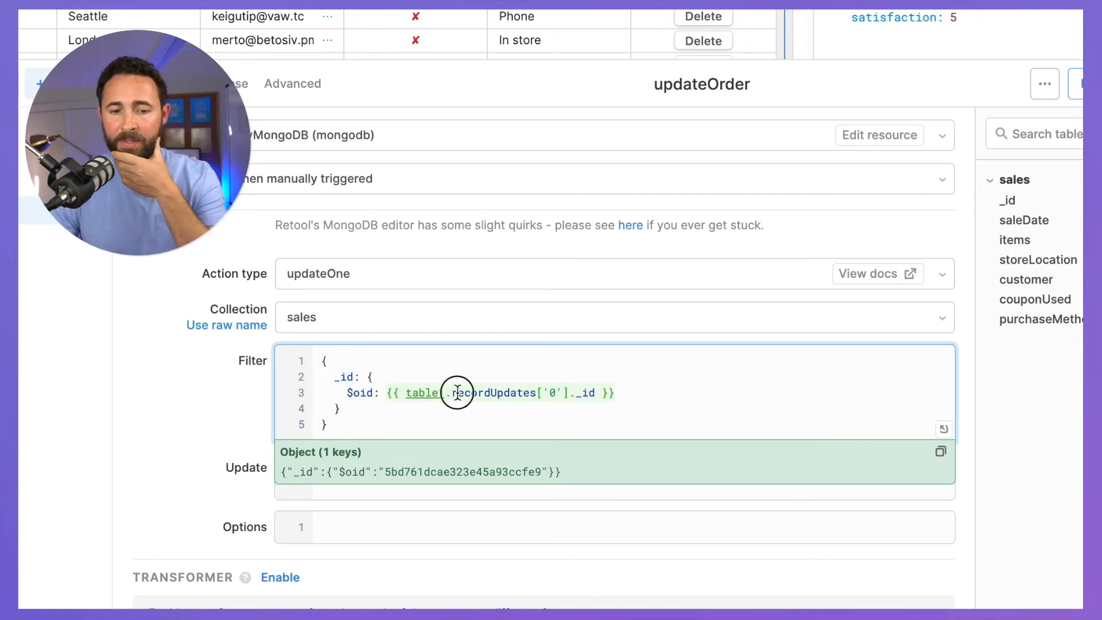
pyautogui.doubleClick(492, 392)
pyautogui.moveTo(559, 396); pyautogui.dragTo(543, 396)
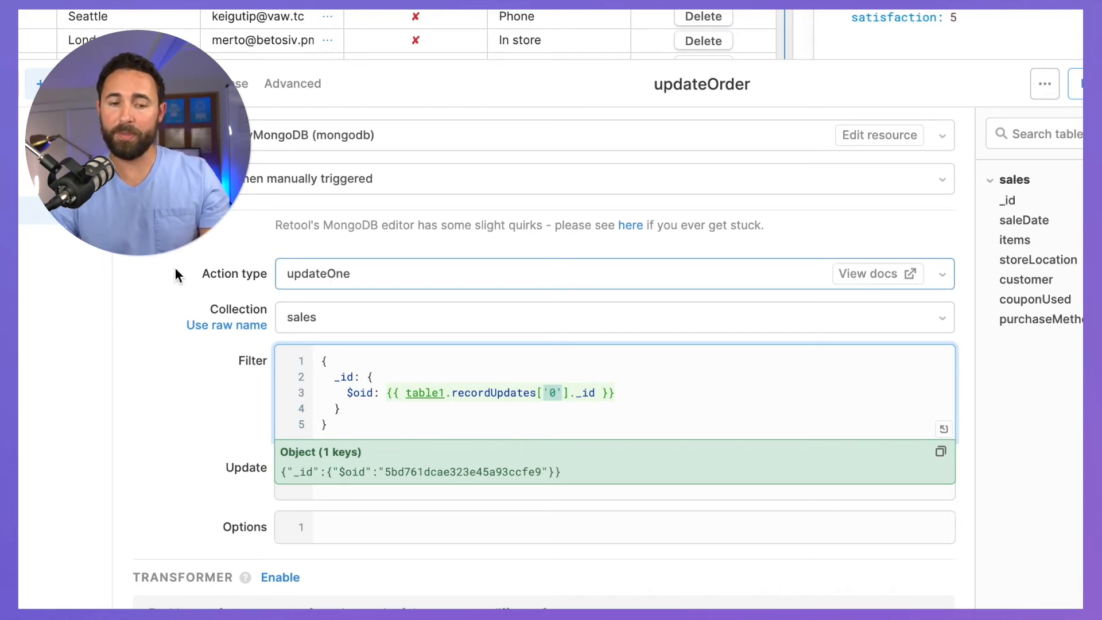
# Step: Confirm updateOne remains the action type and review the finished filter code
pyautogui.click(312, 275)
pyautogui.scroll(-2, 352, 459)
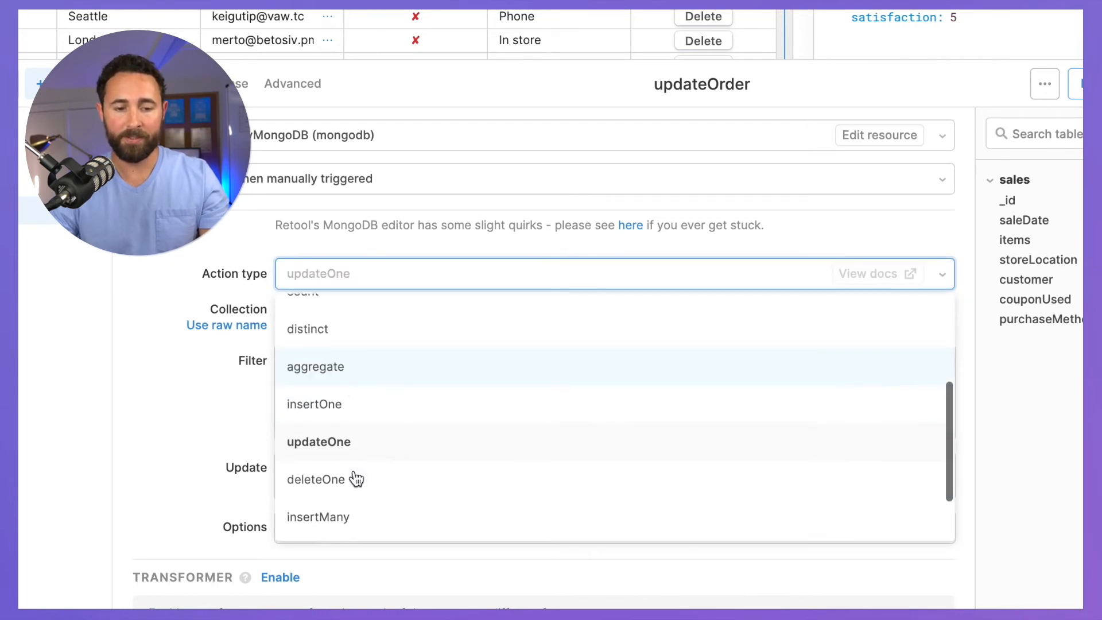
pyautogui.scroll(-2, 332, 531)
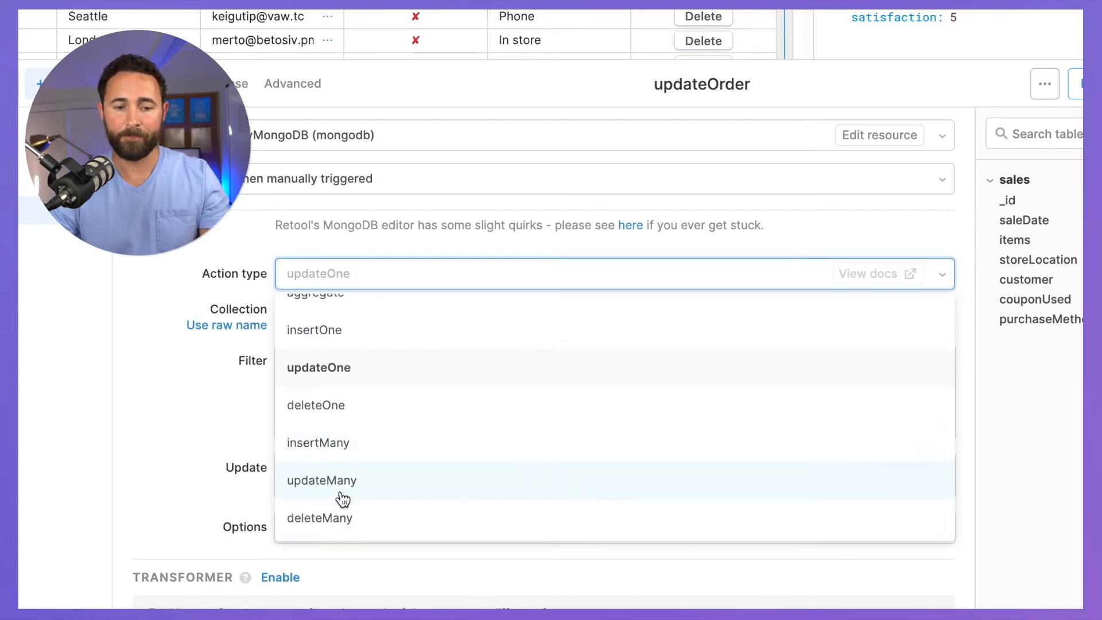
pyautogui.click(139, 386)
pyautogui.click(524, 393)
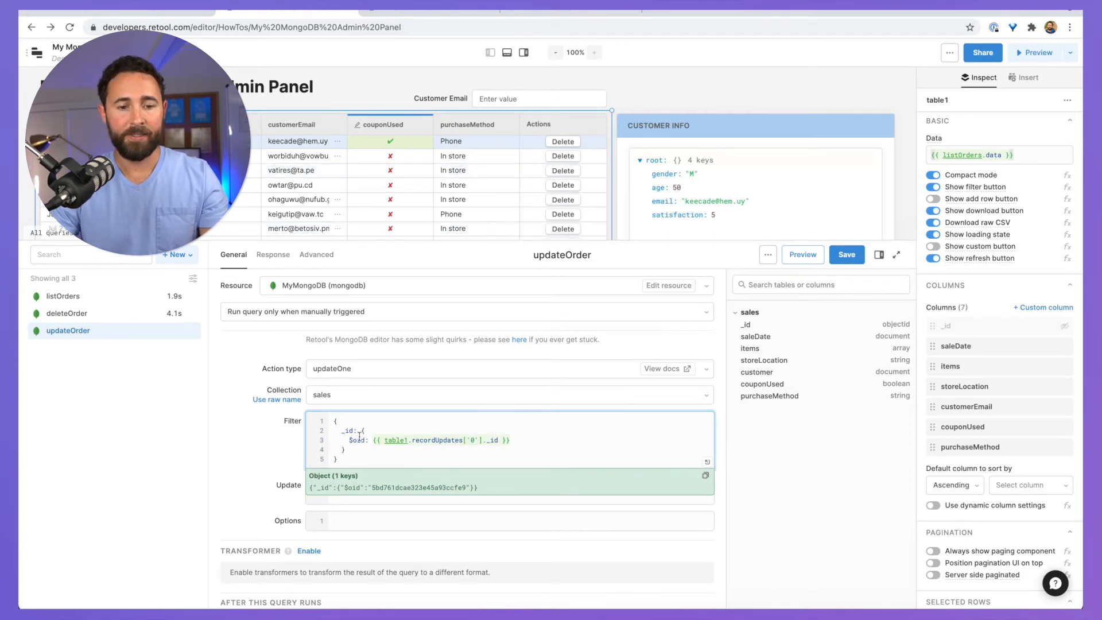
pyautogui.scroll(-1, 359, 436)
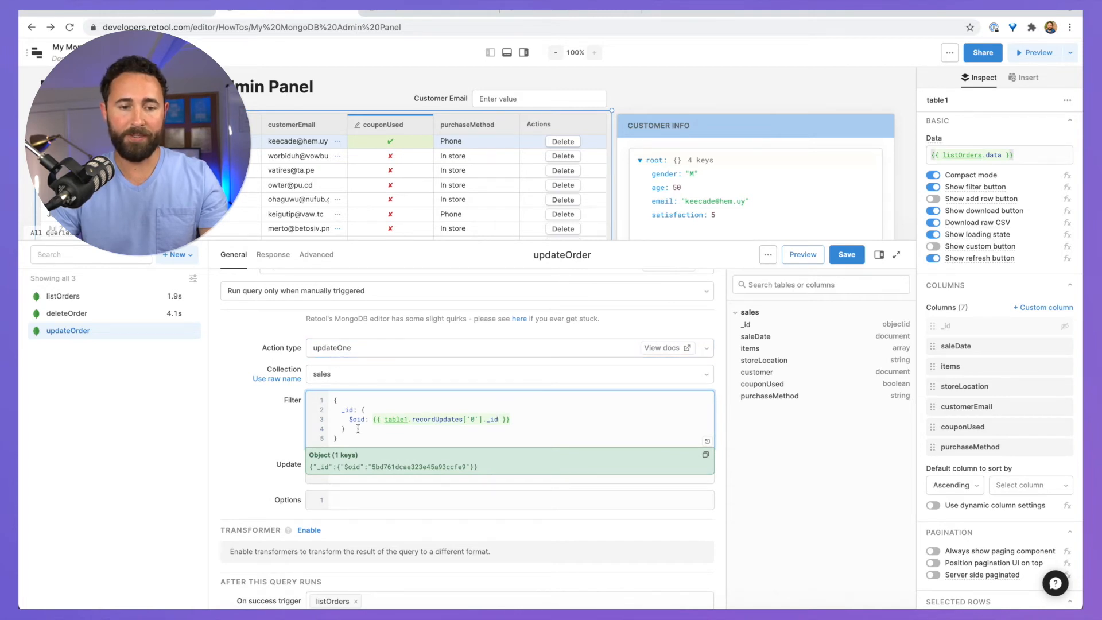
pyautogui.click(403, 435)
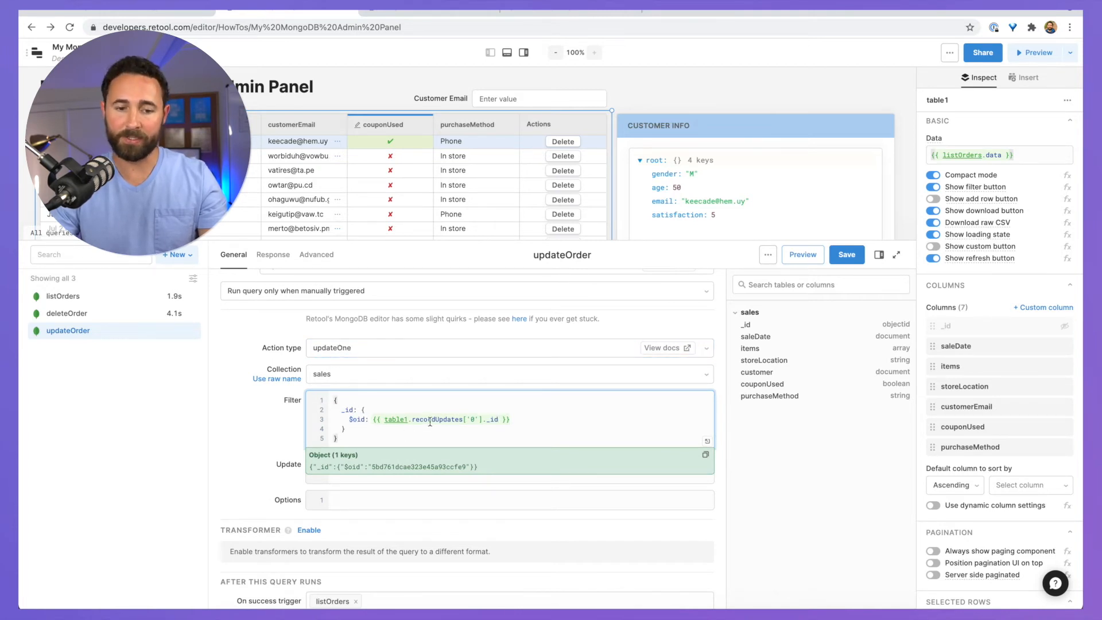
pyautogui.scroll(-2, 430, 422)
pyautogui.click(390, 431)
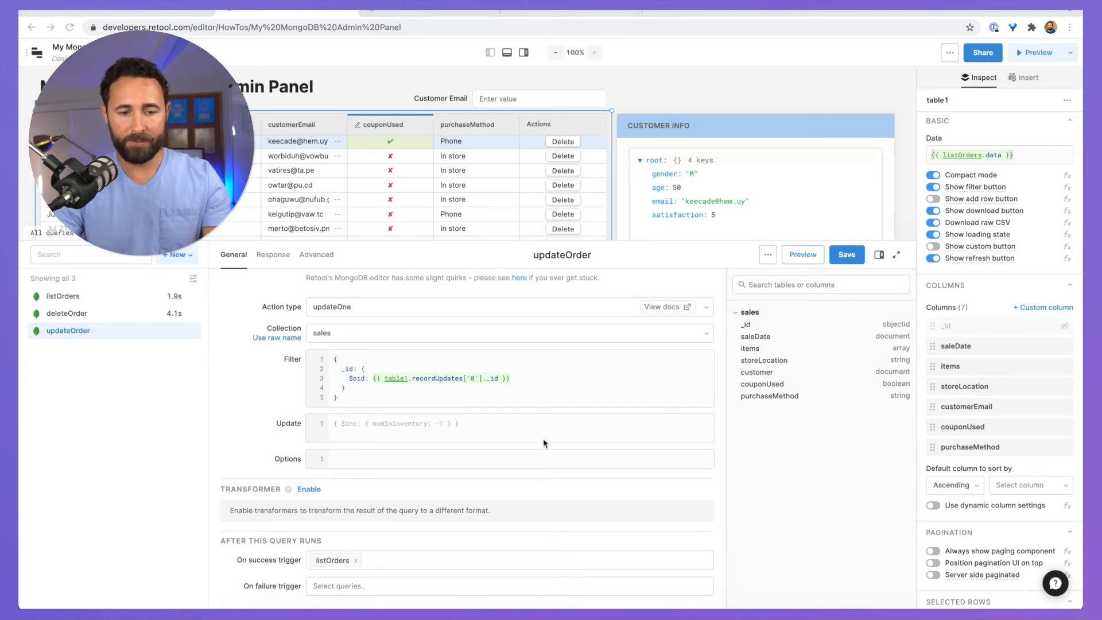
# Step: Paste a $set update setting couponUsed to table1.recordUpdates['0'].couponUsed
pyautogui.click(420, 427)
pyautogui.write('{   "$set": {     "couponUsed":{{ table1.recordUpdates[\'0\'].couponUsed }}   } }')
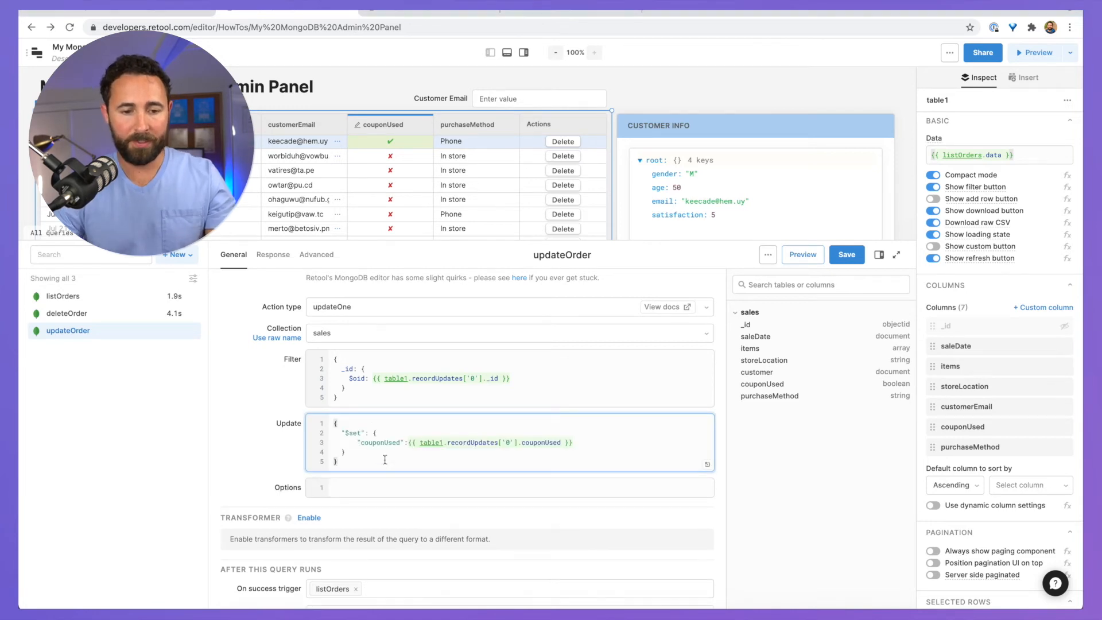
pyautogui.moveTo(366, 433); pyautogui.dragTo(353, 433)
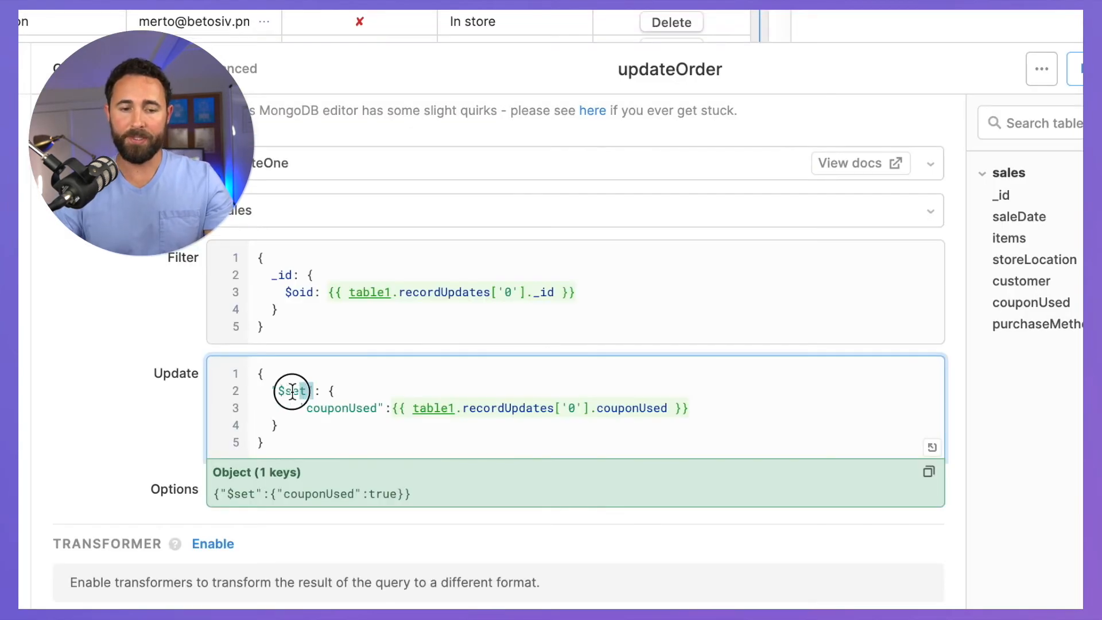
pyautogui.moveTo(292, 391); pyautogui.dragTo(273, 390)
pyautogui.click(288, 393)
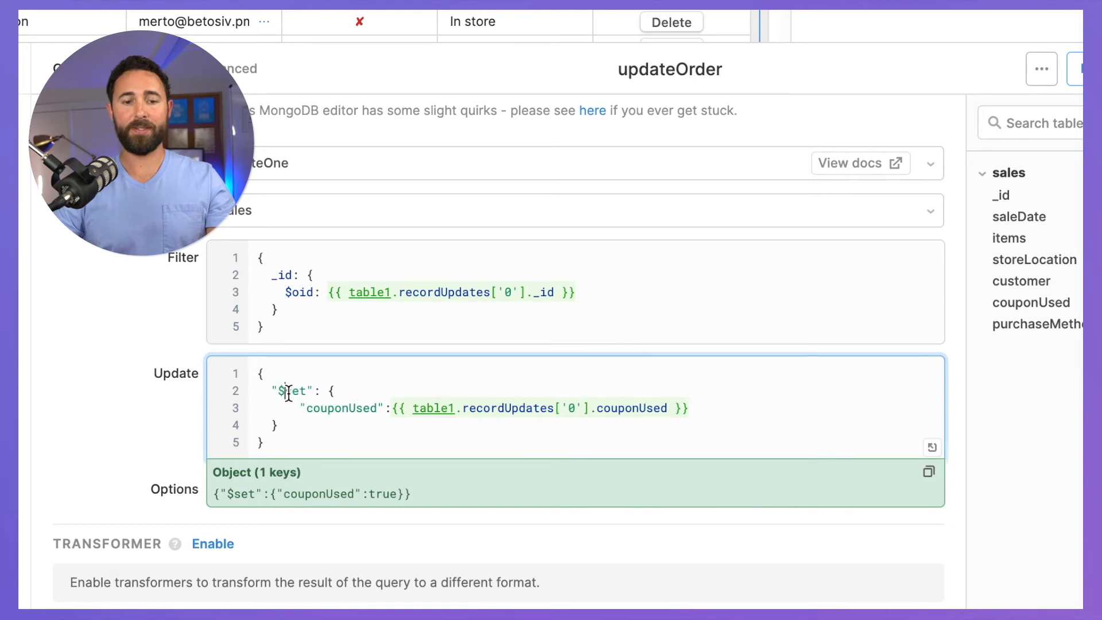
pyautogui.doubleClick(335, 408)
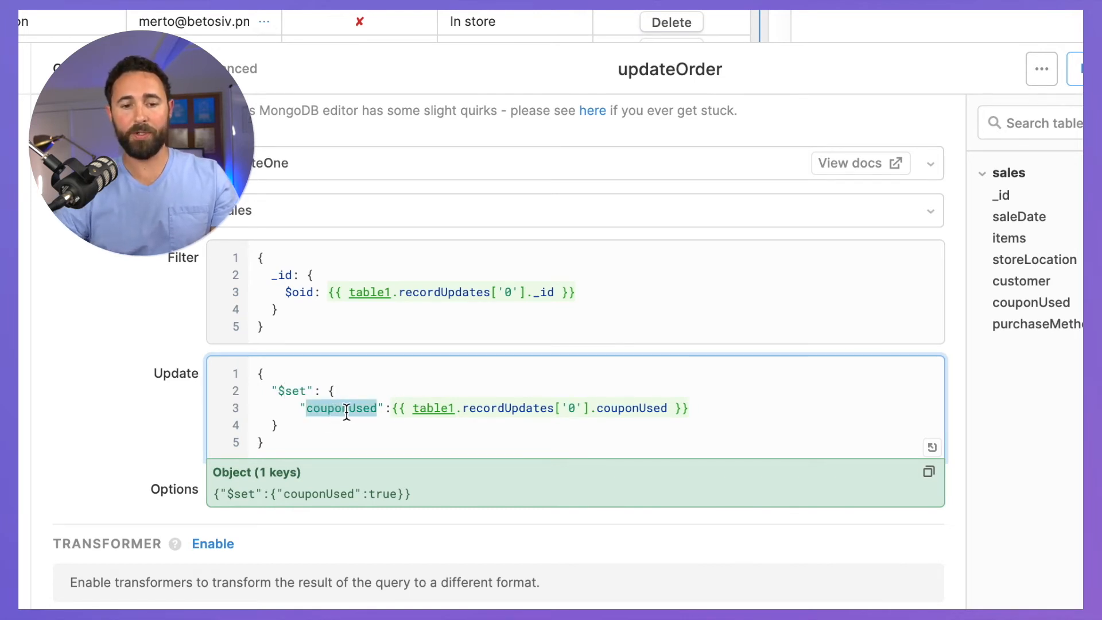
pyautogui.doubleClick(604, 412)
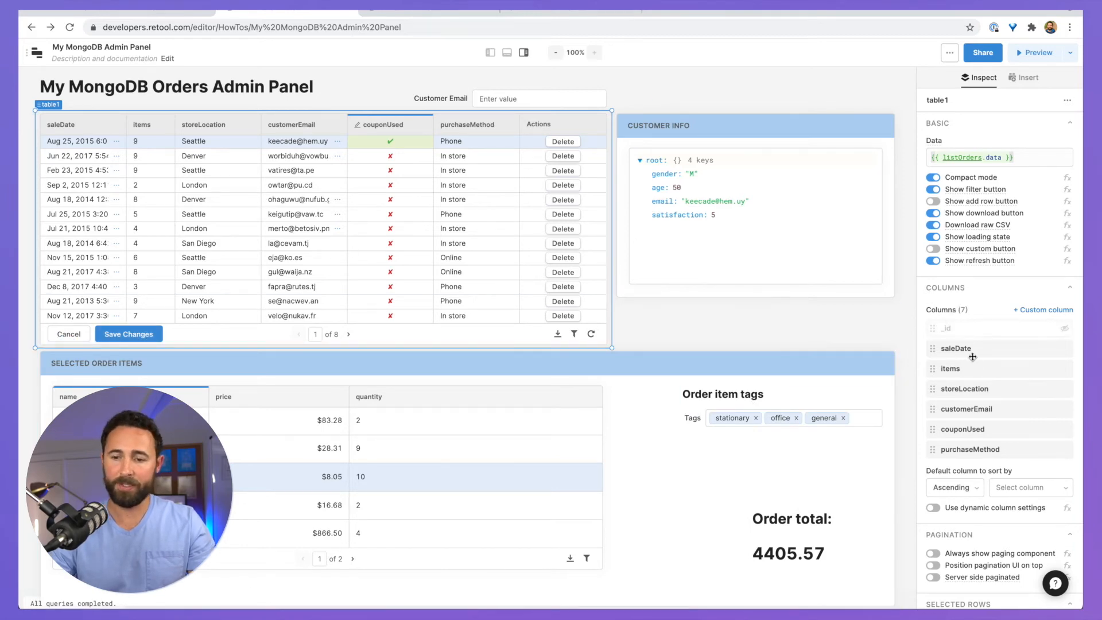
# Step: Add a table1 event handler that runs updateOrder on Save changes
pyautogui.scroll(-7, 972, 357)
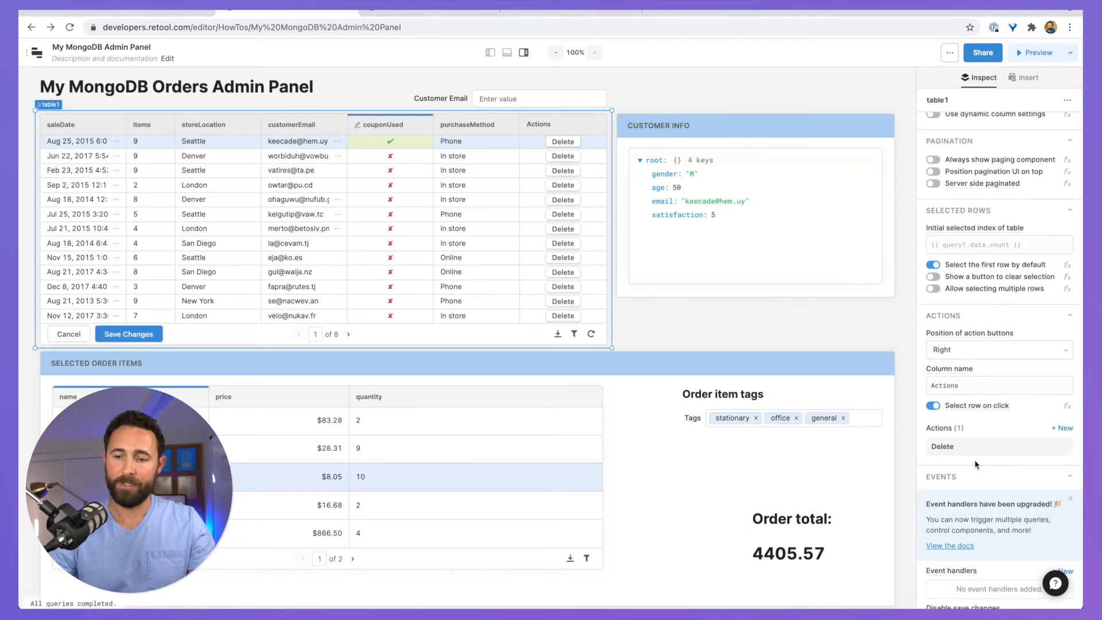
pyautogui.scroll(-3, 976, 463)
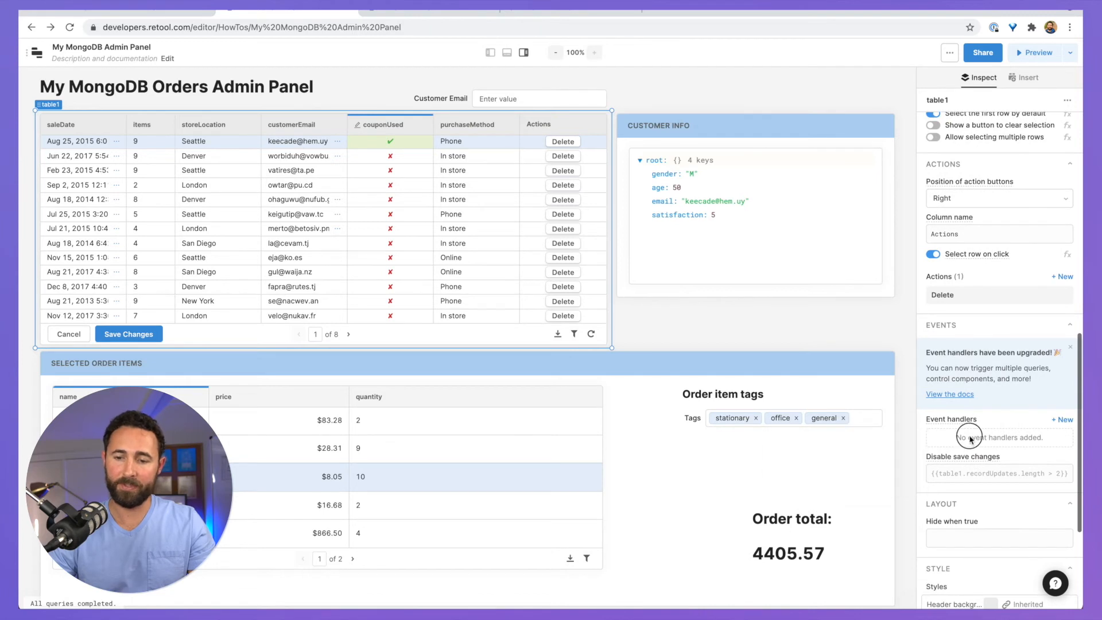
pyautogui.click(970, 439)
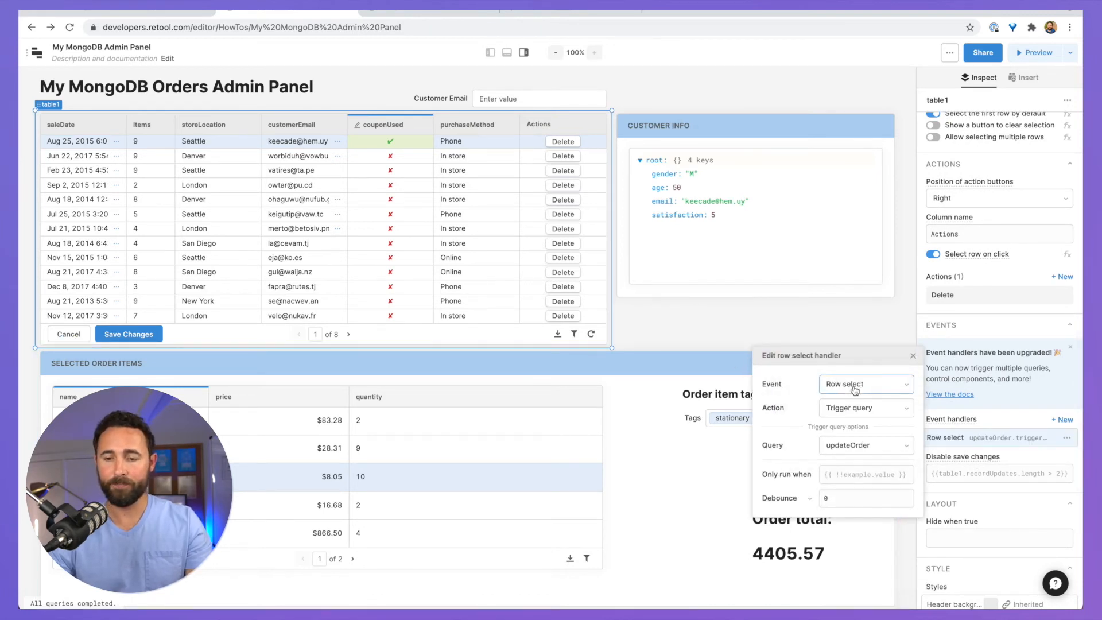
pyautogui.click(856, 390)
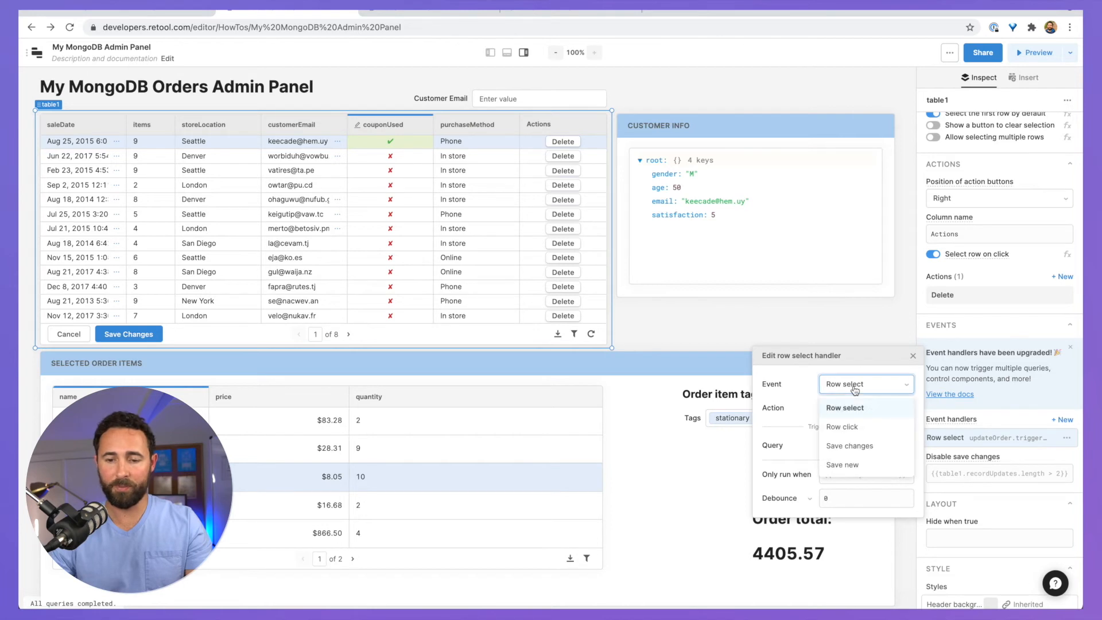
pyautogui.click(855, 446)
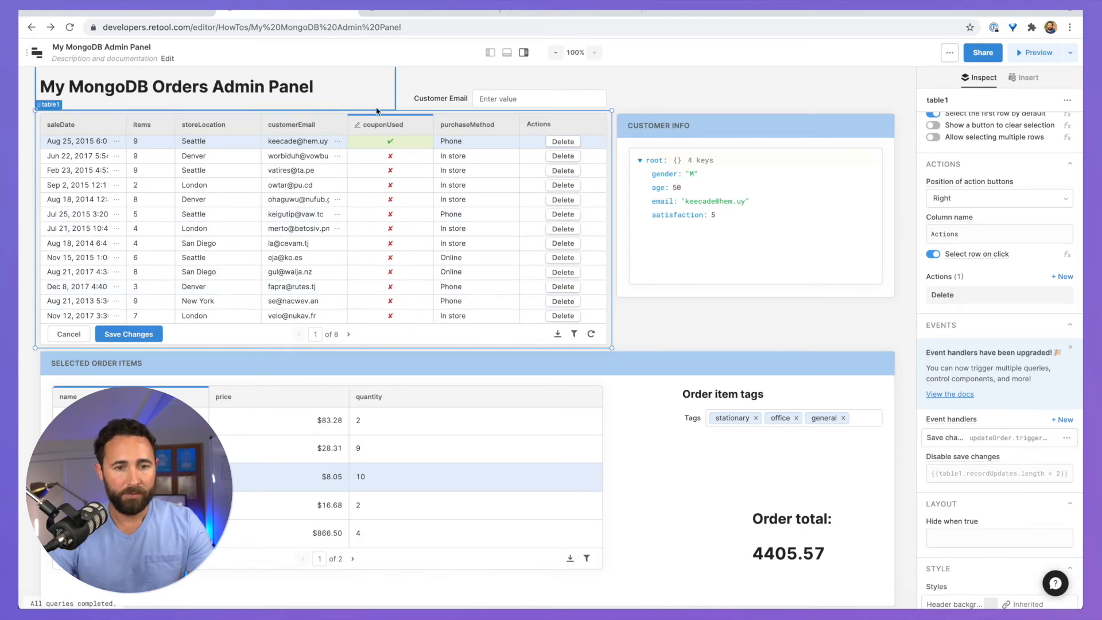
pyautogui.click(508, 53)
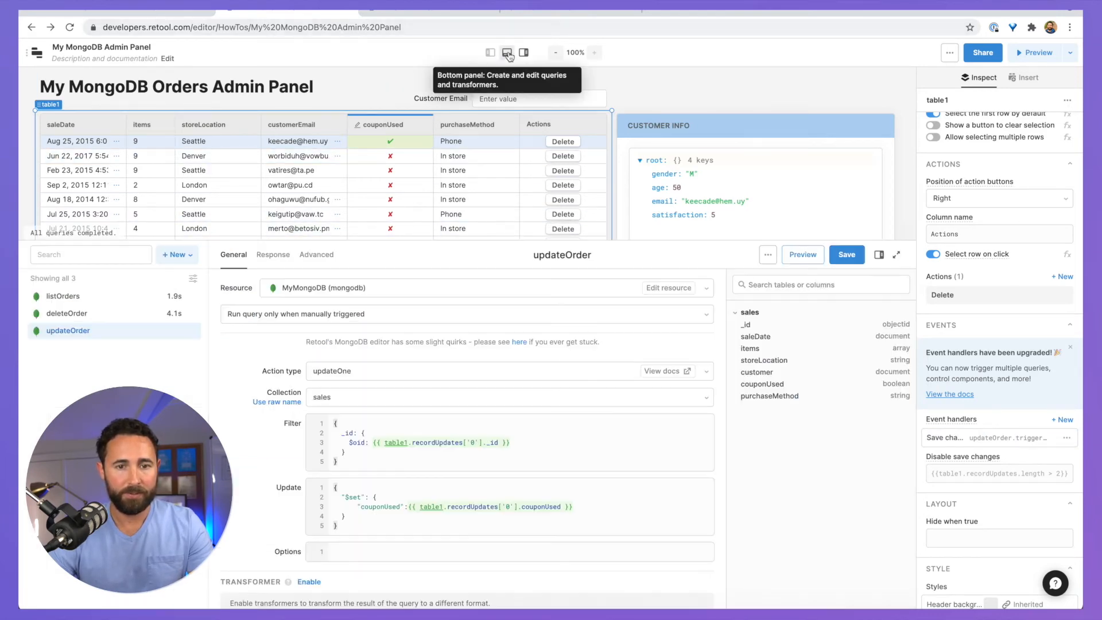
# Step: Try saving the table edit, cancel an accidental delete, and reopen updateOrder keeping its changes
pyautogui.click(510, 55)
pyautogui.click(523, 52)
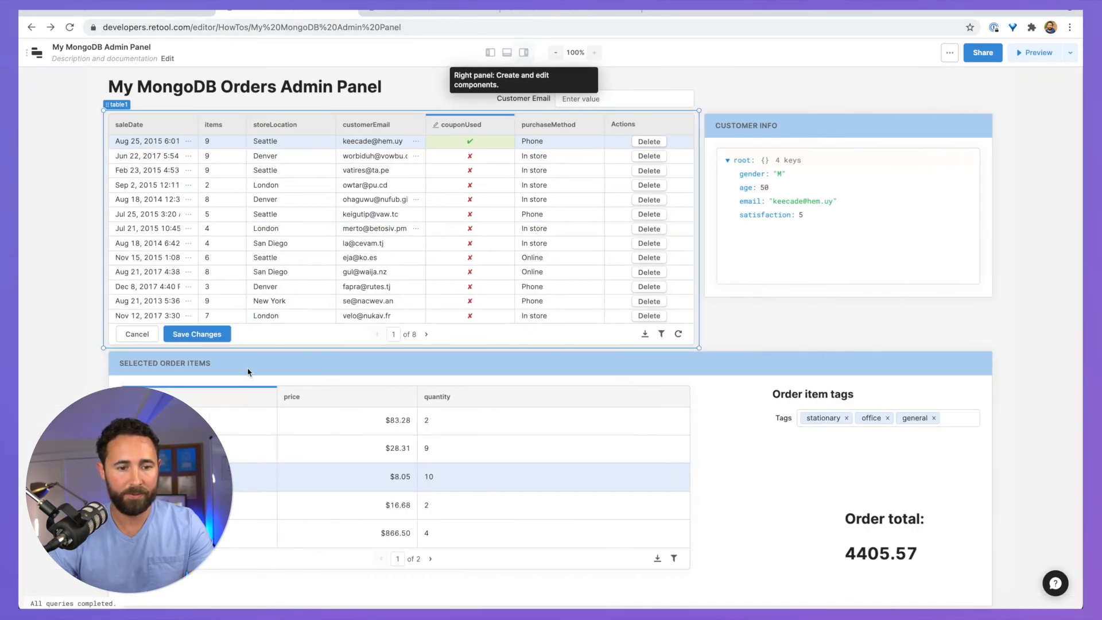
pyautogui.click(209, 336)
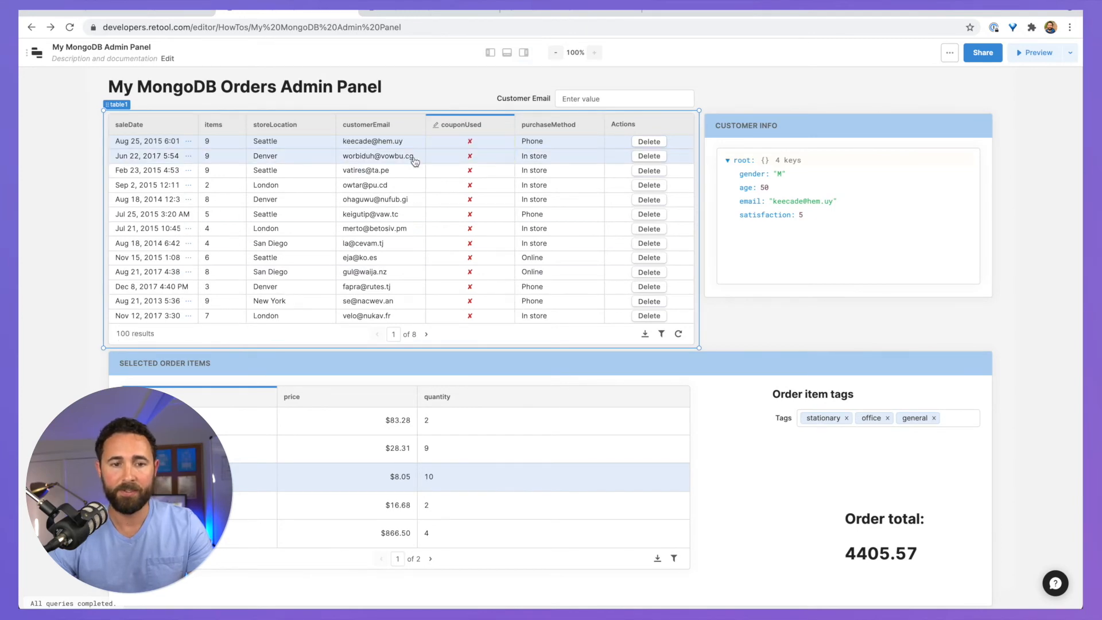
pyautogui.click(649, 142)
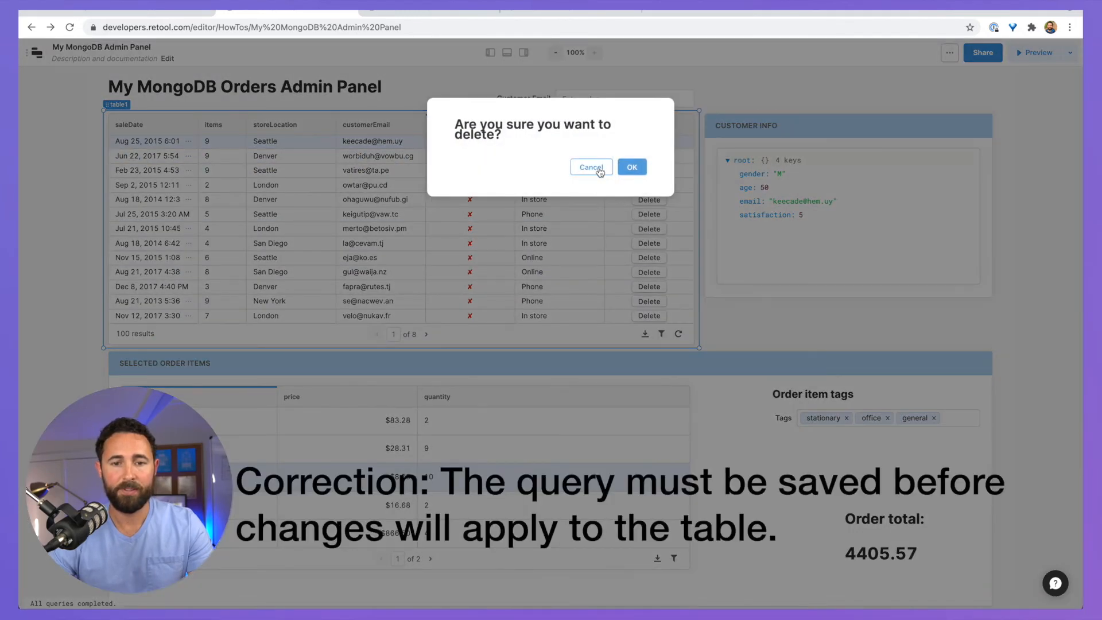
pyautogui.click(592, 167)
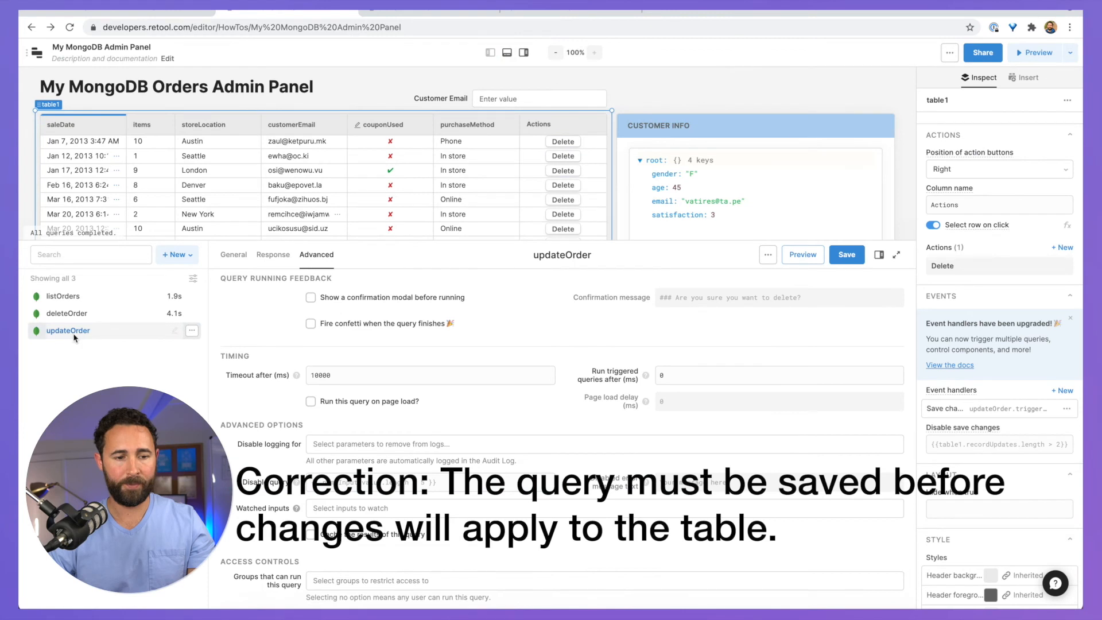
pyautogui.click(73, 335)
pyautogui.click(604, 106)
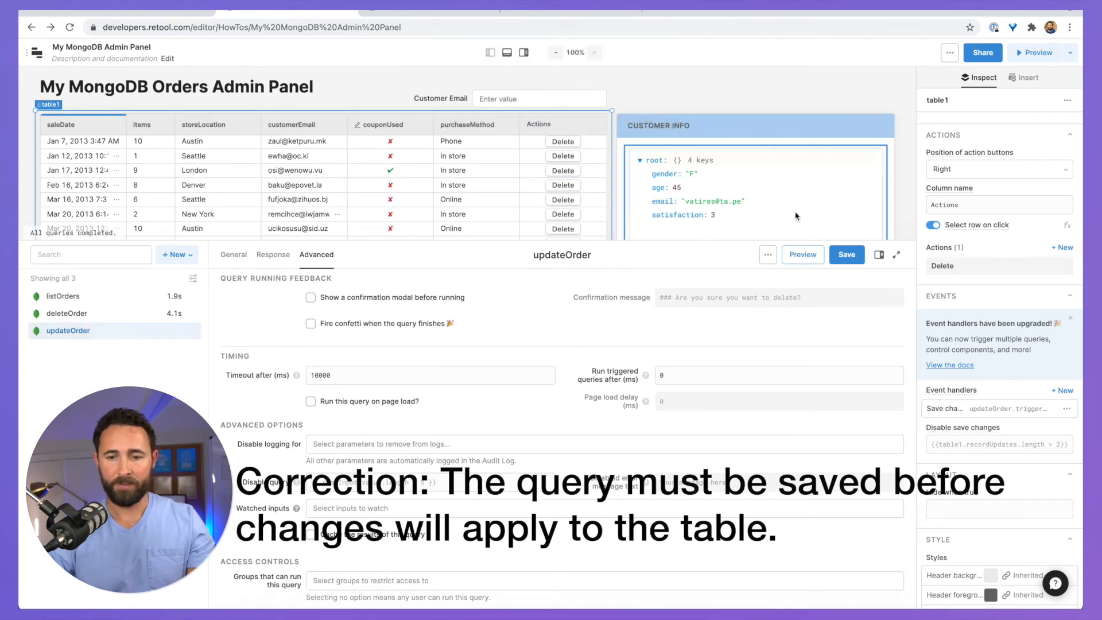
# Step: Save updateOrder and commit the London order's couponUsed edit to the database
pyautogui.click(850, 255)
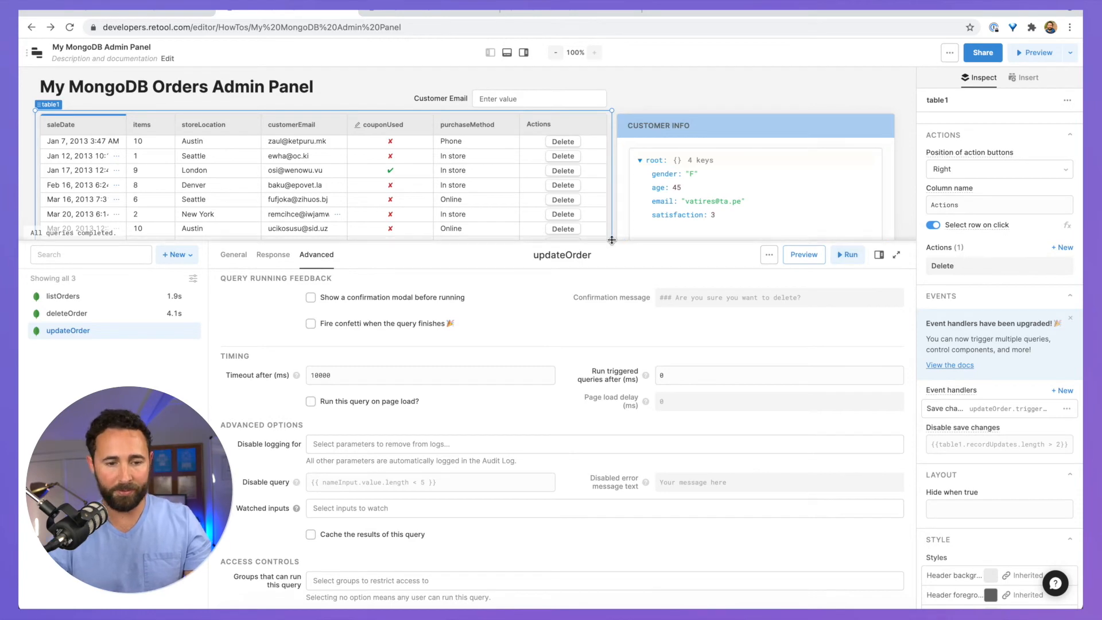
pyautogui.moveTo(612, 240); pyautogui.dragTo(344, 365)
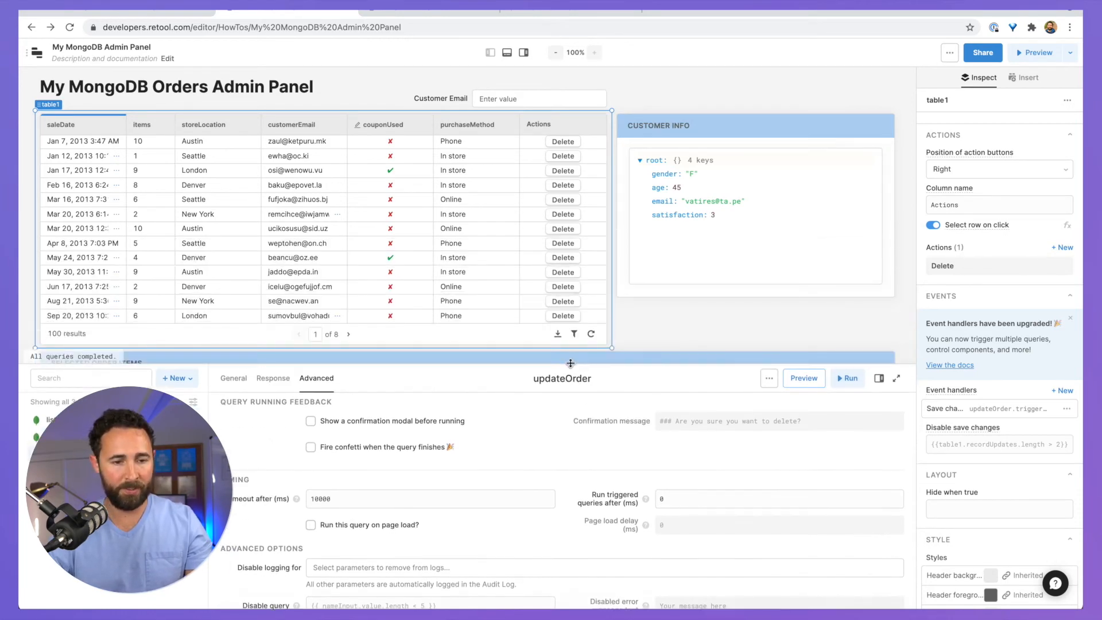
pyautogui.click(234, 378)
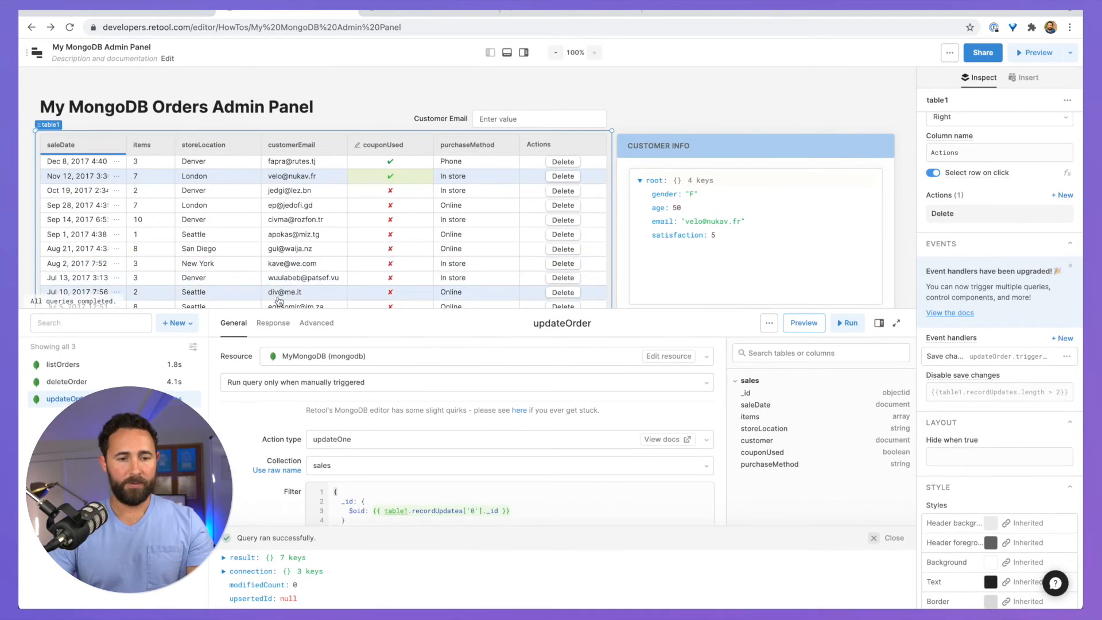
pyautogui.moveTo(279, 301); pyautogui.dragTo(275, 481)
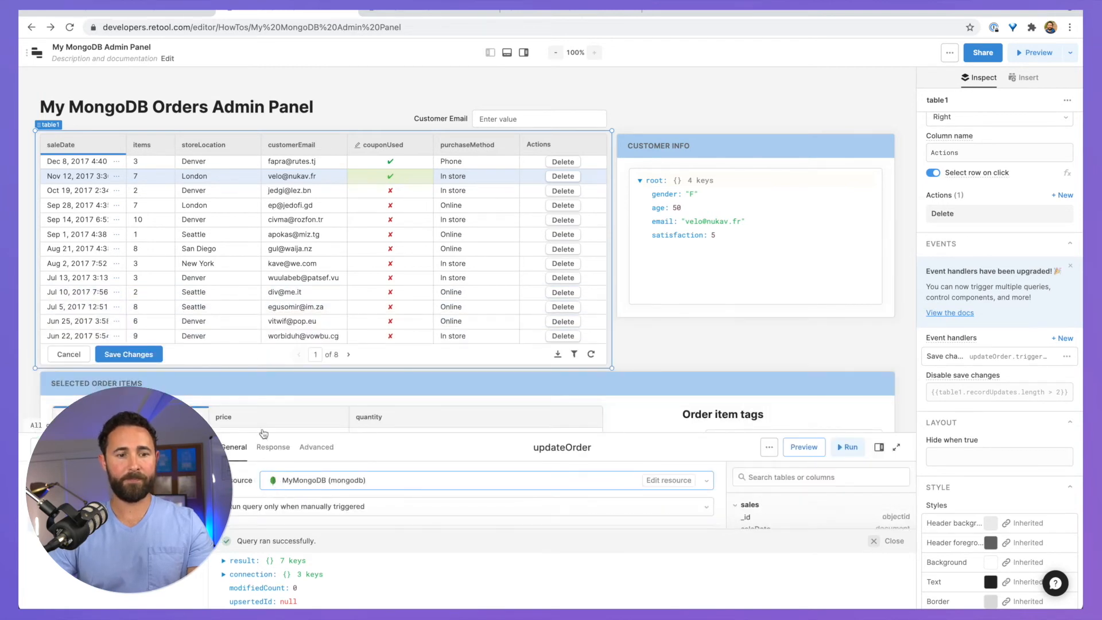
pyautogui.click(150, 355)
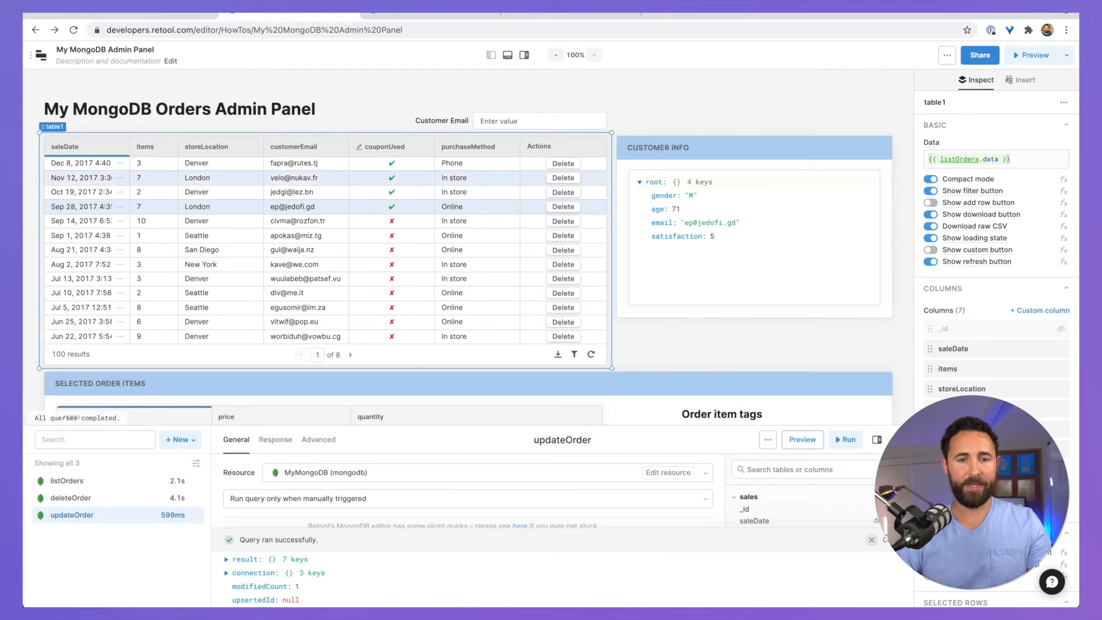
pyautogui.click(507, 55)
pyautogui.click(524, 55)
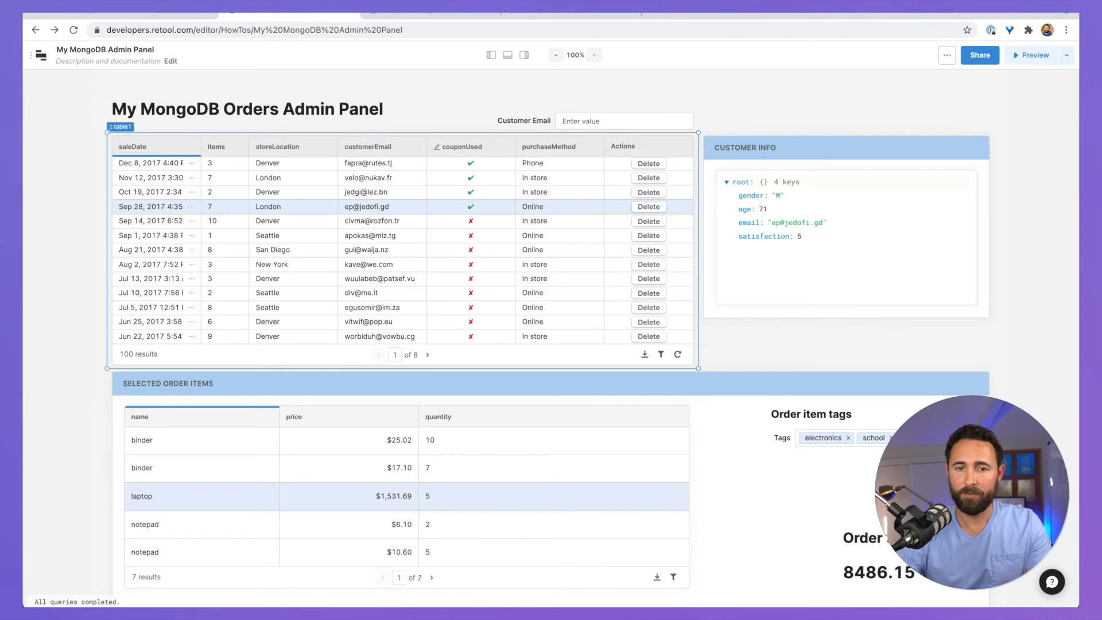
pyautogui.click(524, 55)
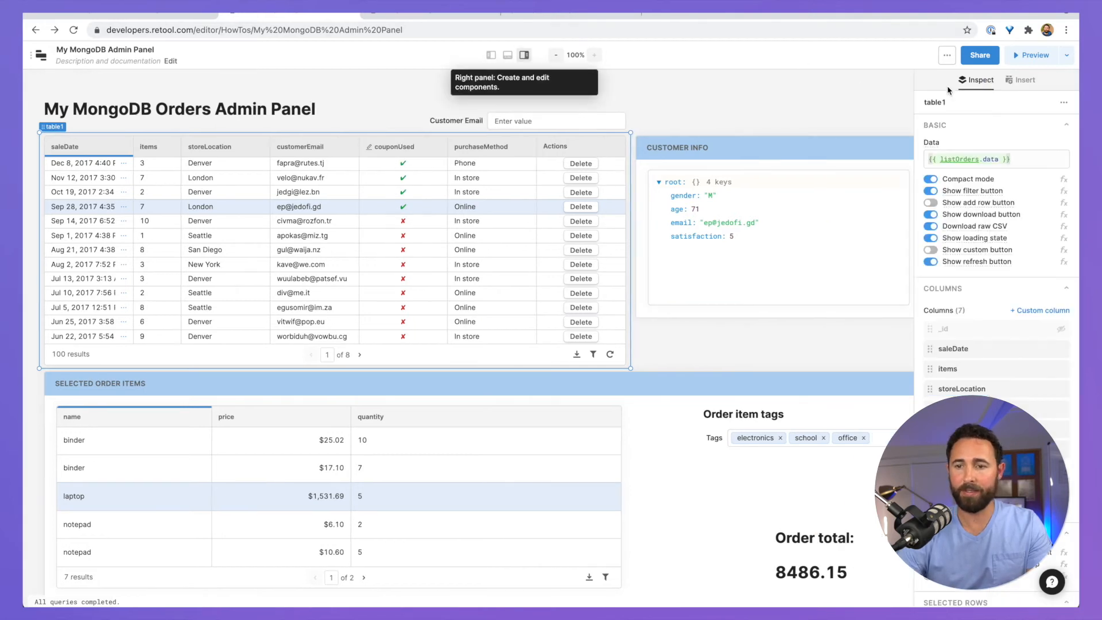
# Step: Insert a Modal component below the Customer Info panel
pyautogui.click(1021, 80)
pyautogui.click(964, 127)
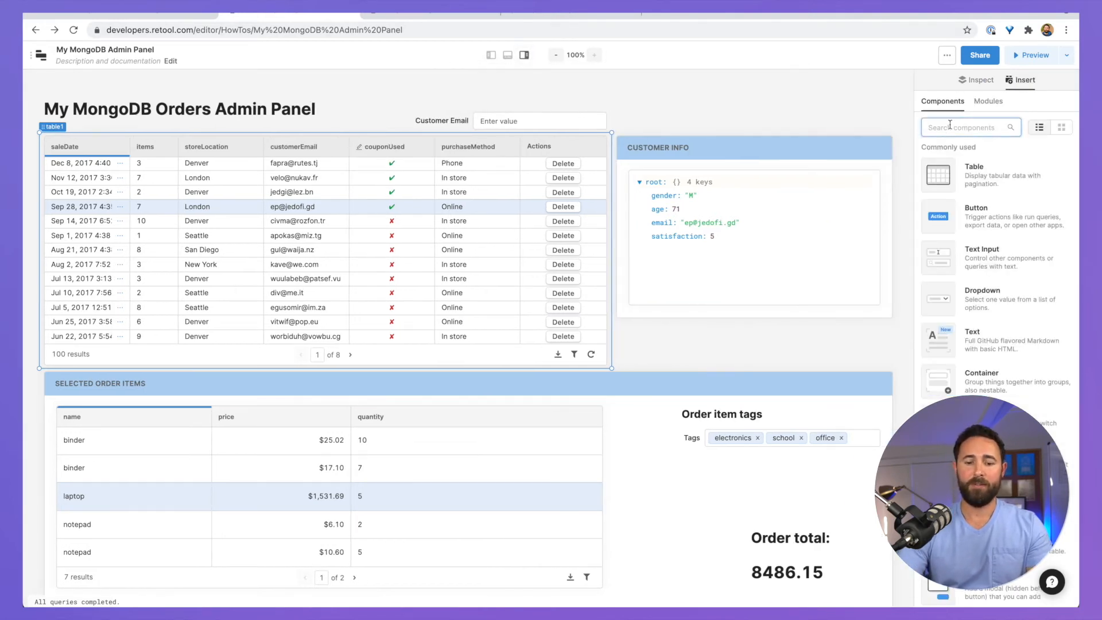
pyautogui.write('modal')
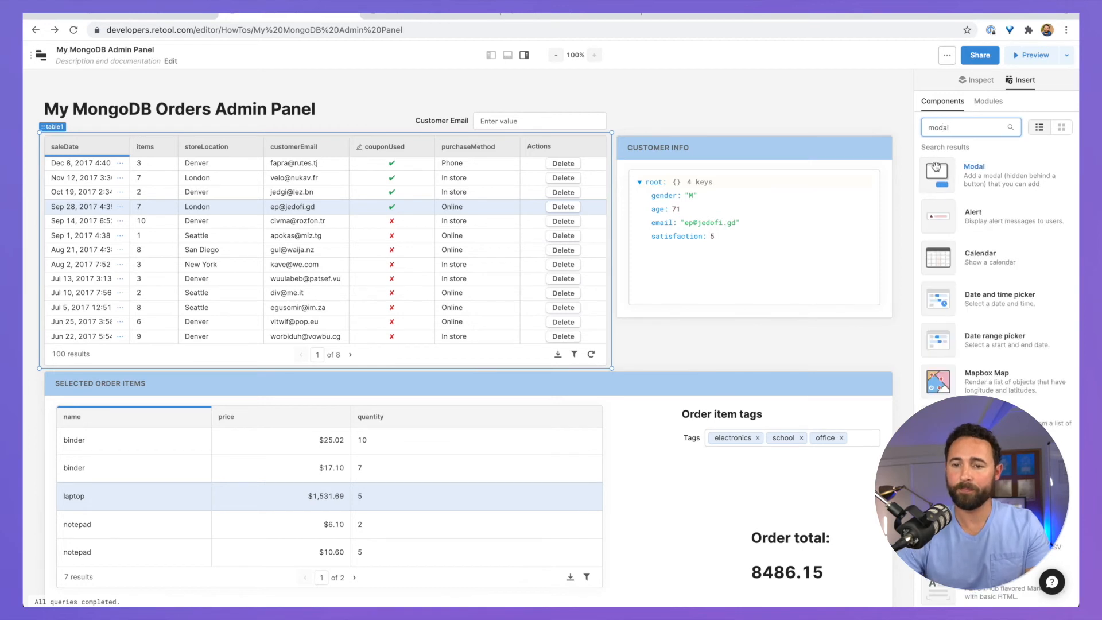
pyautogui.moveTo(938, 172); pyautogui.dragTo(630, 362)
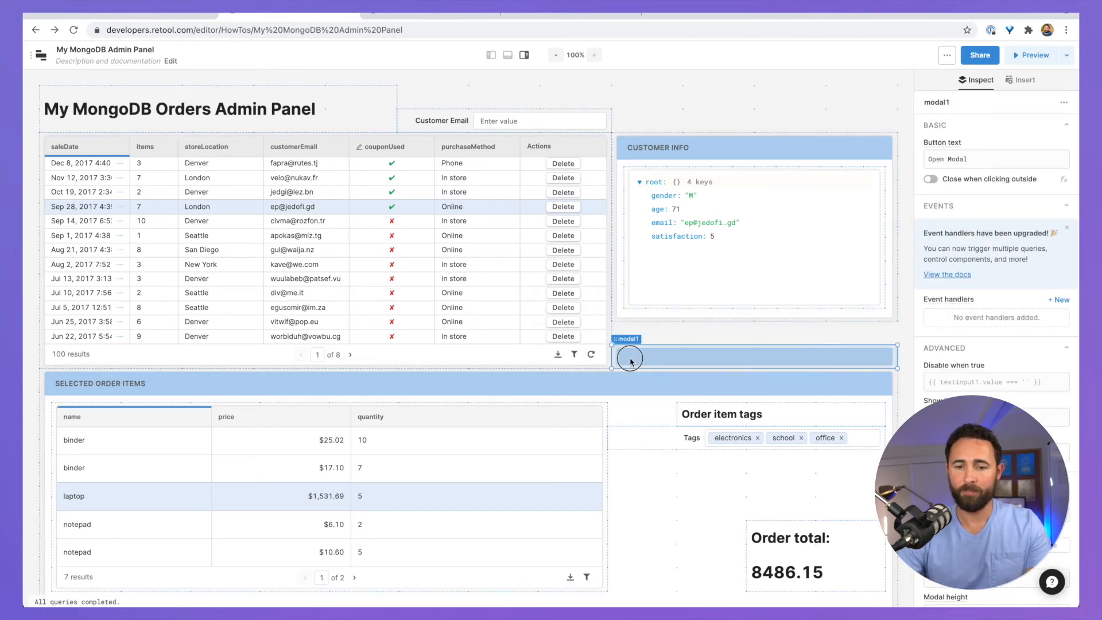
pyautogui.moveTo(647, 316); pyautogui.dragTo(647, 343)
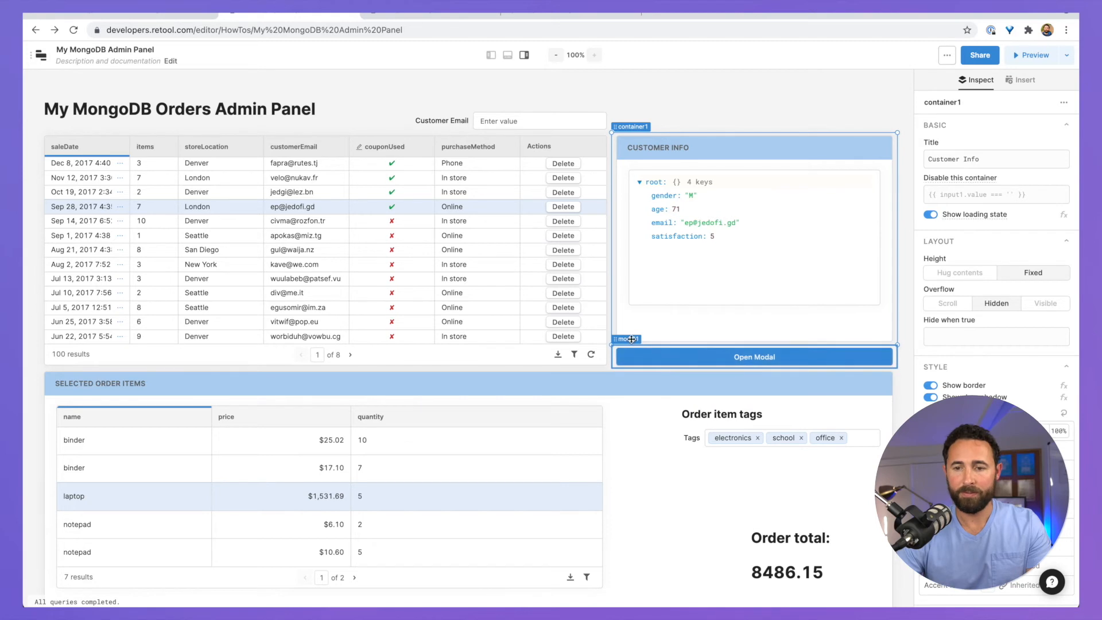
# Step: Label the modal button 'Create a New Order' and open the empty modal
pyautogui.click(638, 344)
pyautogui.moveTo(987, 159); pyautogui.dragTo(866, 156)
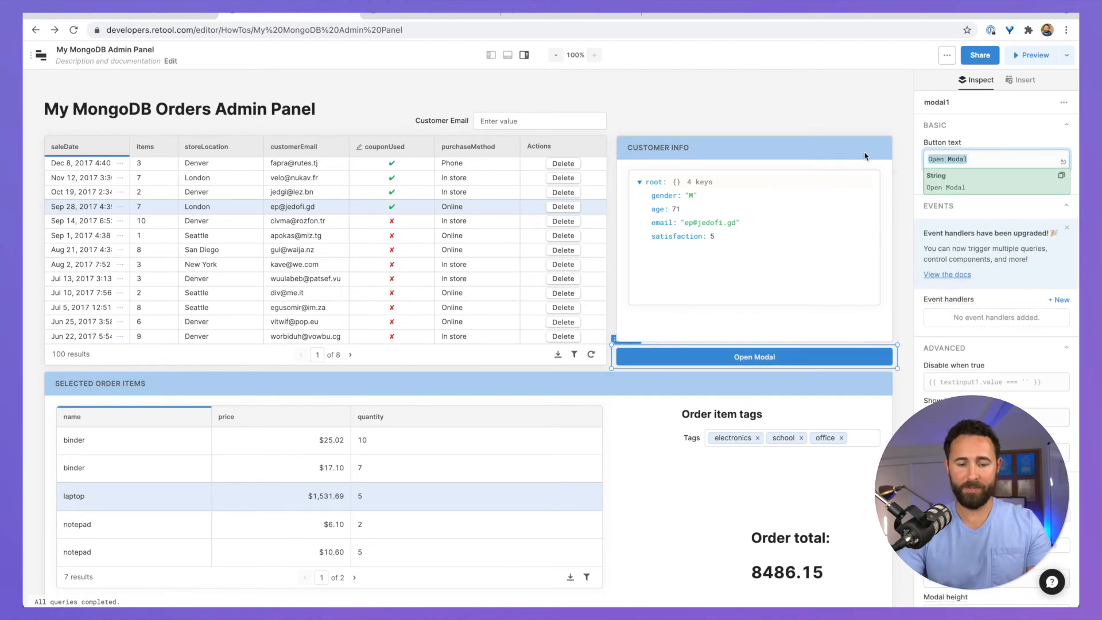
pyautogui.write('Create')
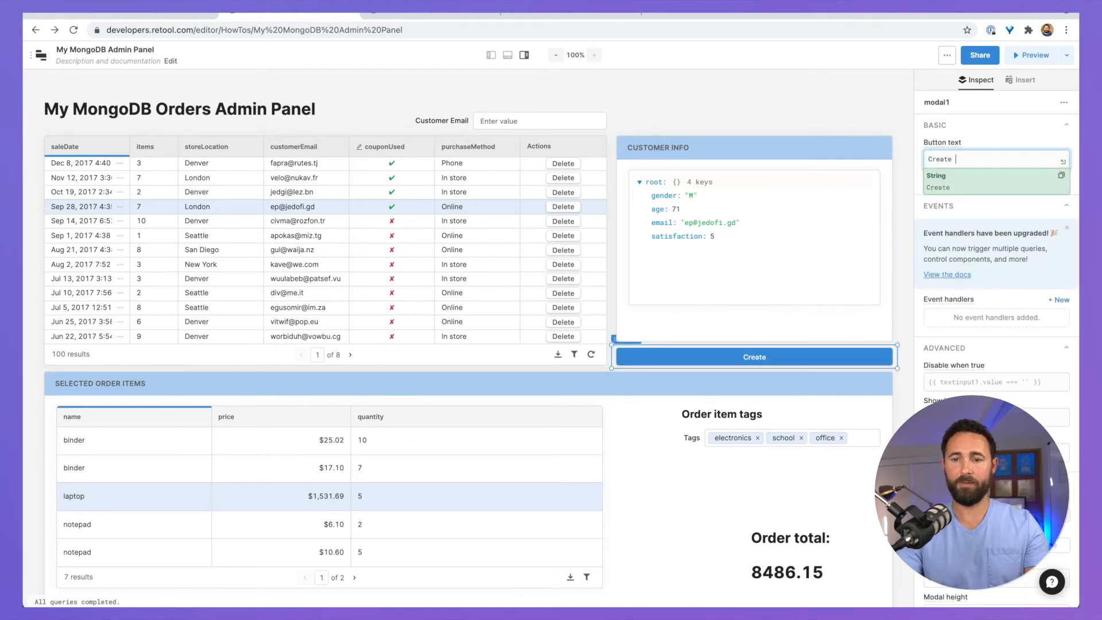
pyautogui.write(' a New O')
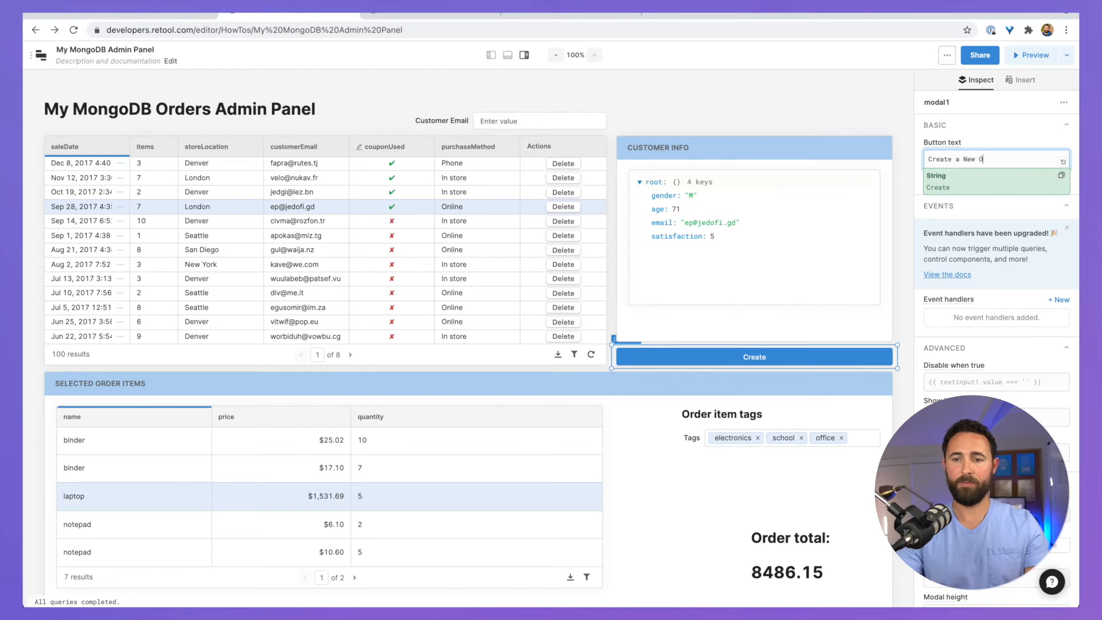
pyautogui.write('rder')
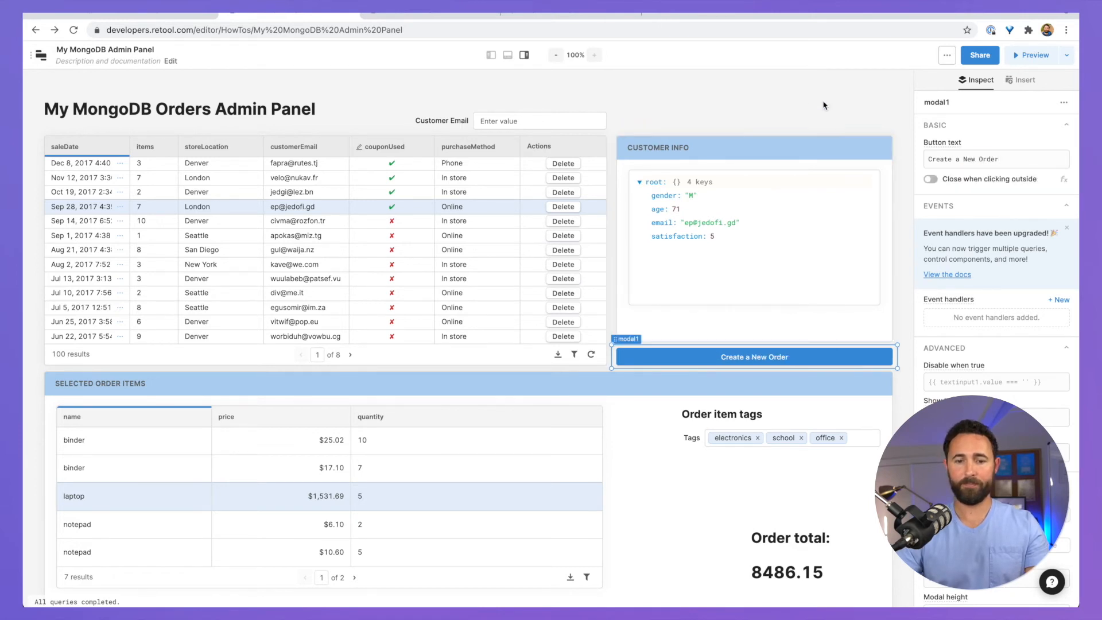
pyautogui.click(823, 105)
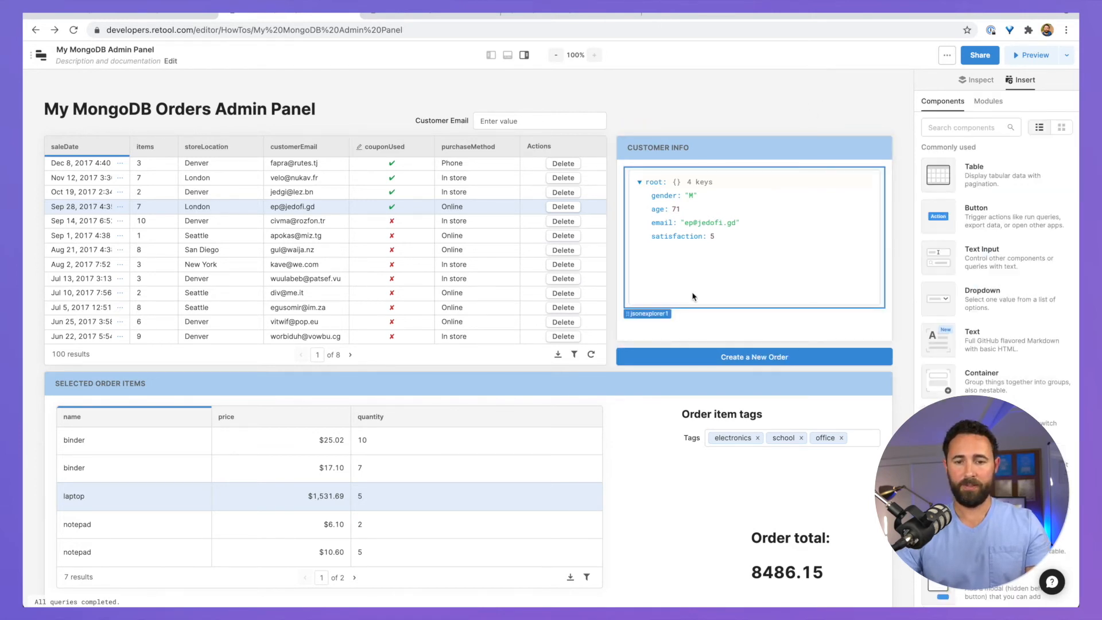
pyautogui.click(717, 358)
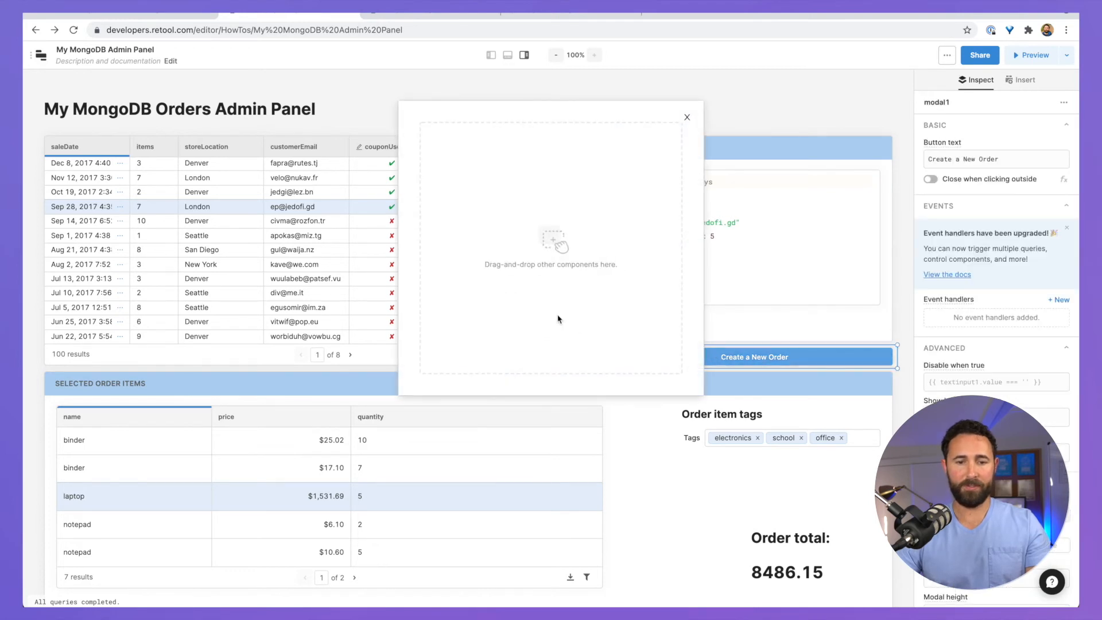
# Step: Add a Form inside the modal and make it wider and taller
pyautogui.click(1020, 80)
pyautogui.click(970, 131)
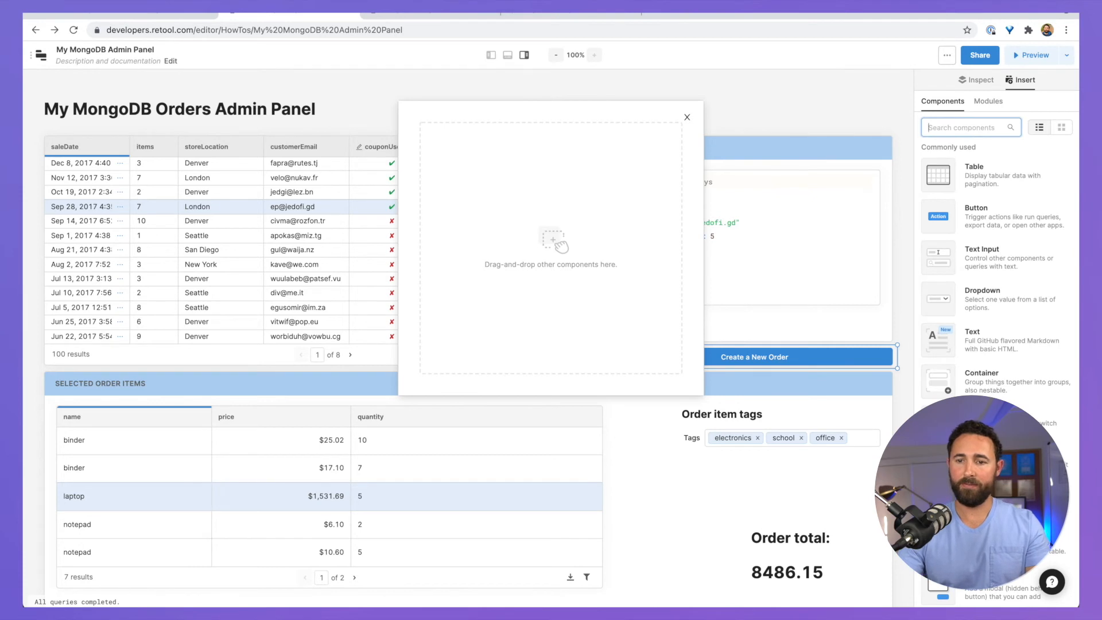
pyautogui.write('form')
pyautogui.moveTo(939, 173); pyautogui.dragTo(462, 199)
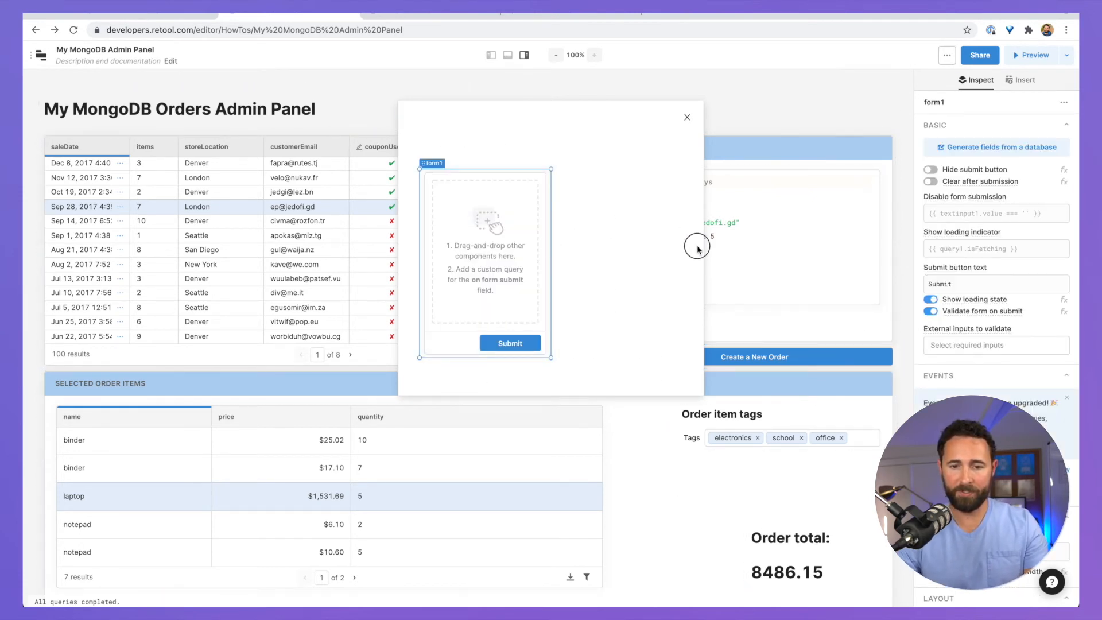
pyautogui.moveTo(698, 248); pyautogui.dragTo(681, 259)
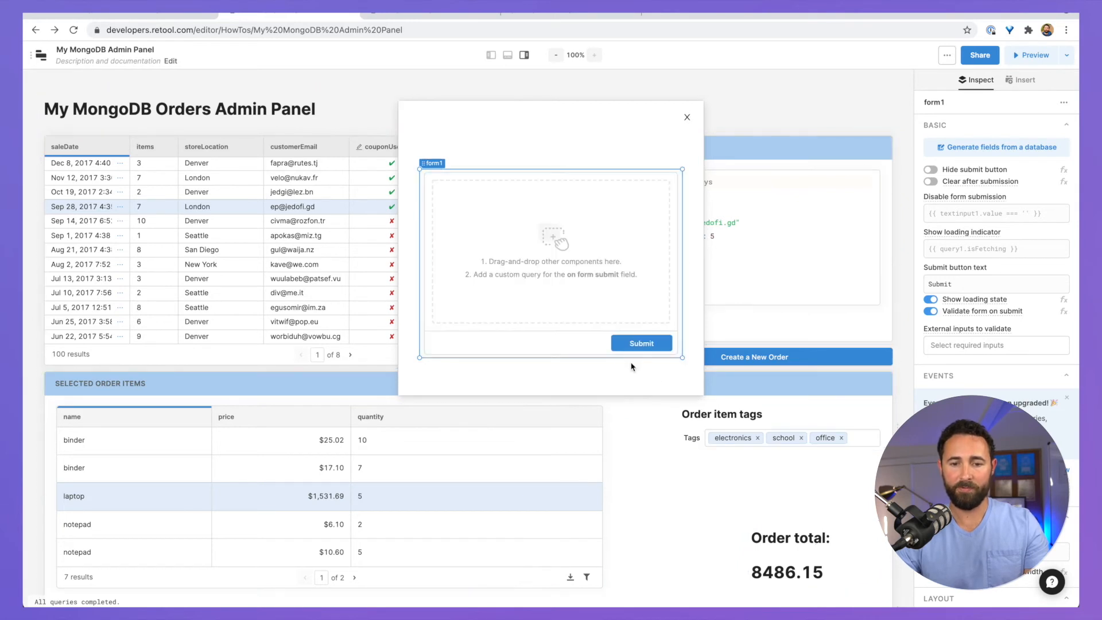
pyautogui.moveTo(633, 359); pyautogui.dragTo(633, 381)
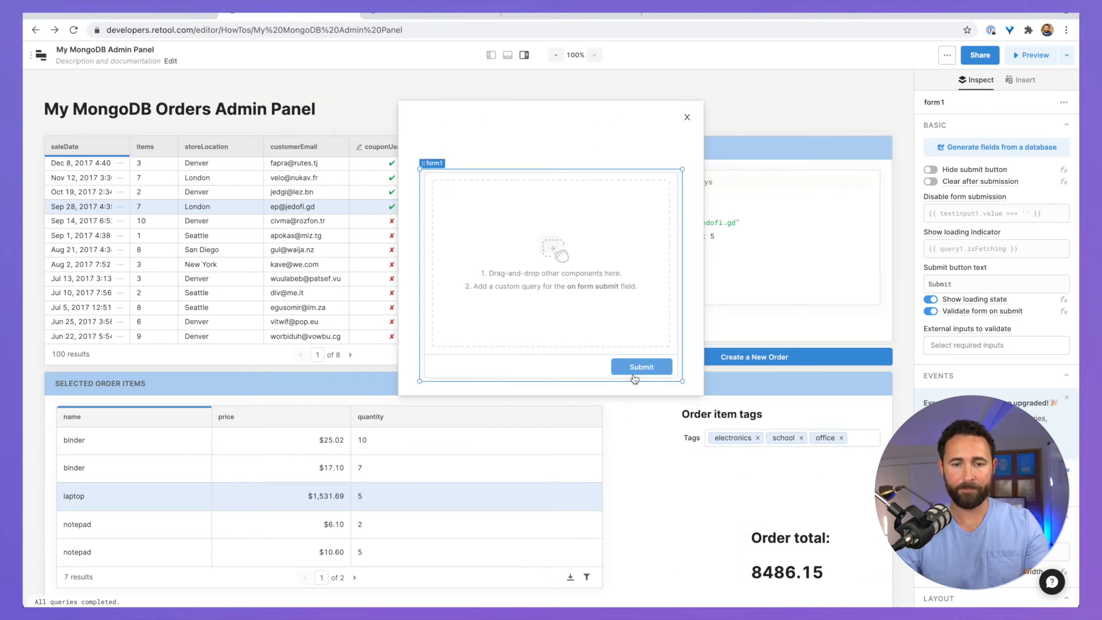
# Step: Add a '### Create New Order' text heading above the form and stretch the form upward
pyautogui.click(1020, 80)
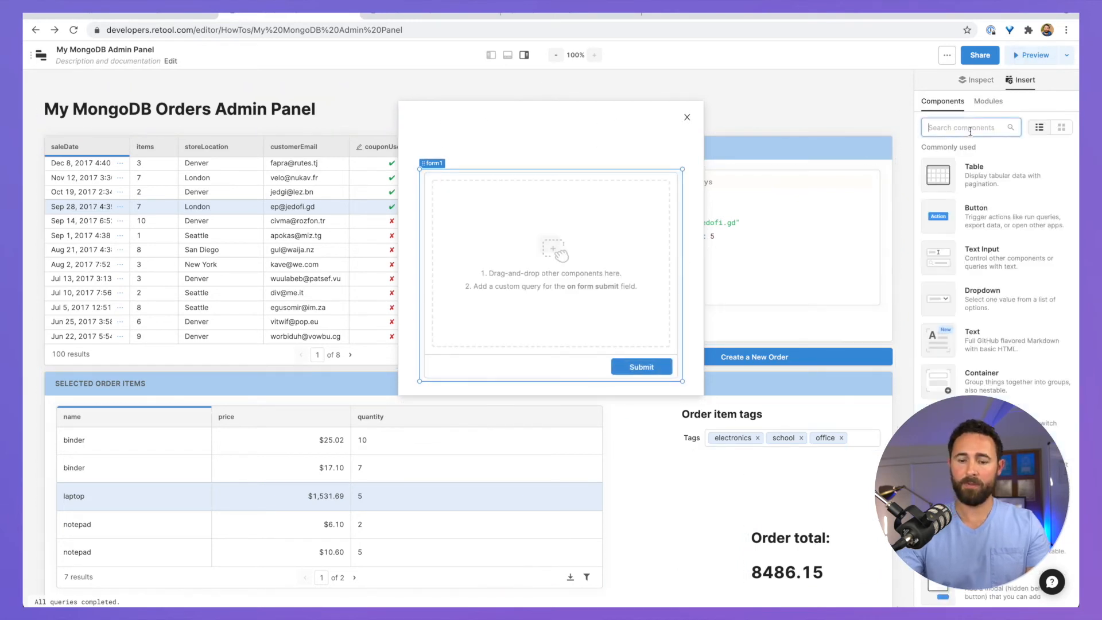
pyautogui.write('text')
pyautogui.moveTo(937, 171); pyautogui.dragTo(594, 134)
pyautogui.write('### Create New Or')
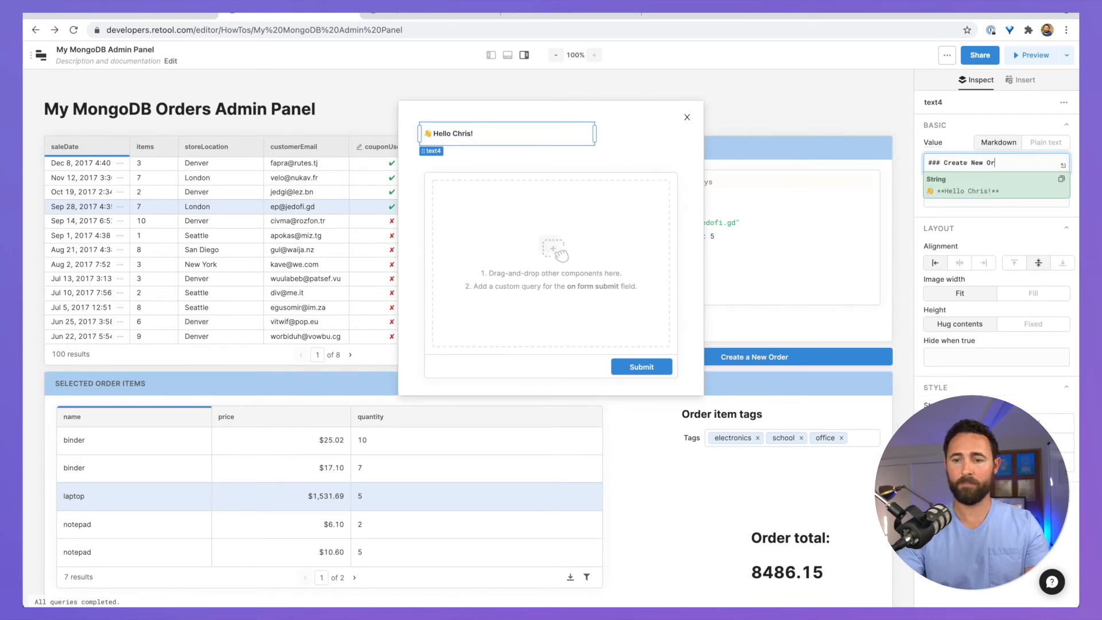
pyautogui.write('der')
pyautogui.click(515, 175)
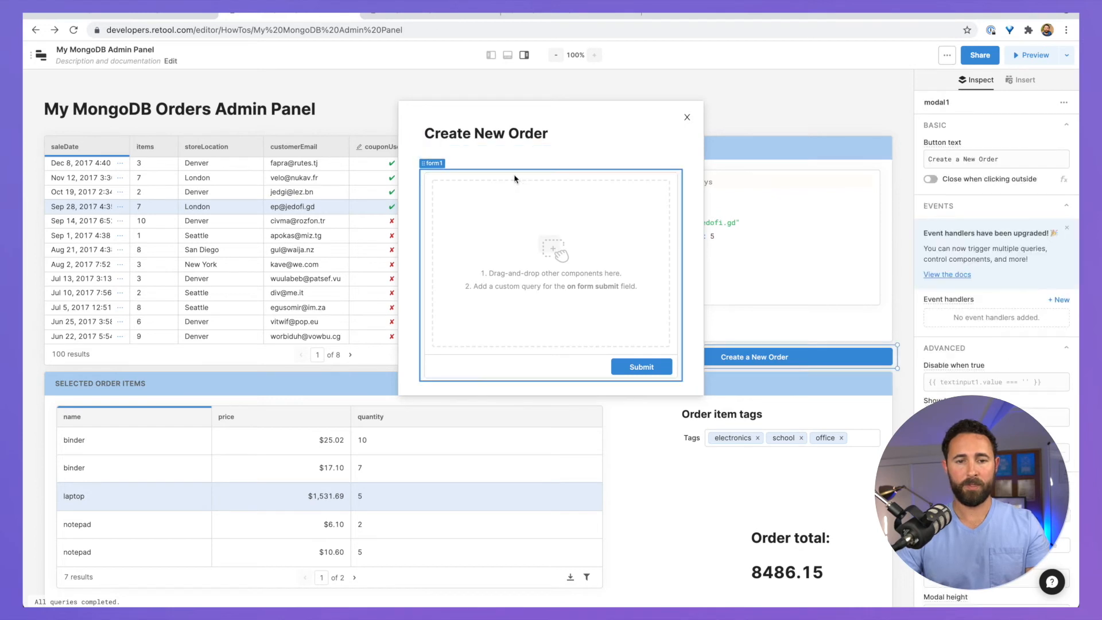
pyautogui.moveTo(514, 170); pyautogui.dragTo(515, 159)
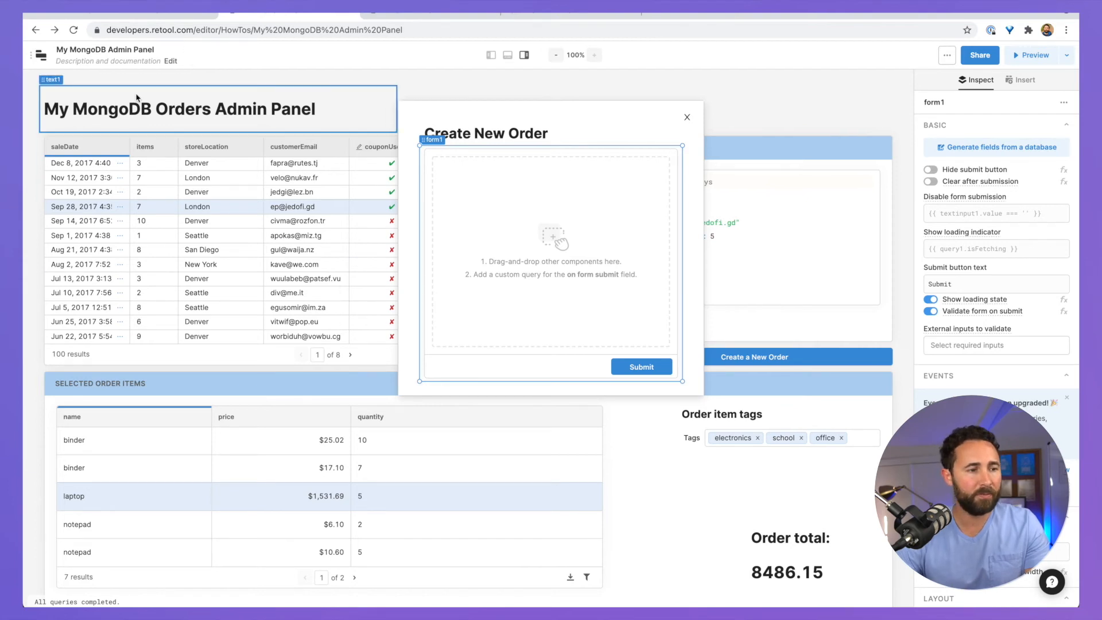
# Step: Insert a text input into the Create New Order form
pyautogui.click(1025, 80)
pyautogui.click(960, 128)
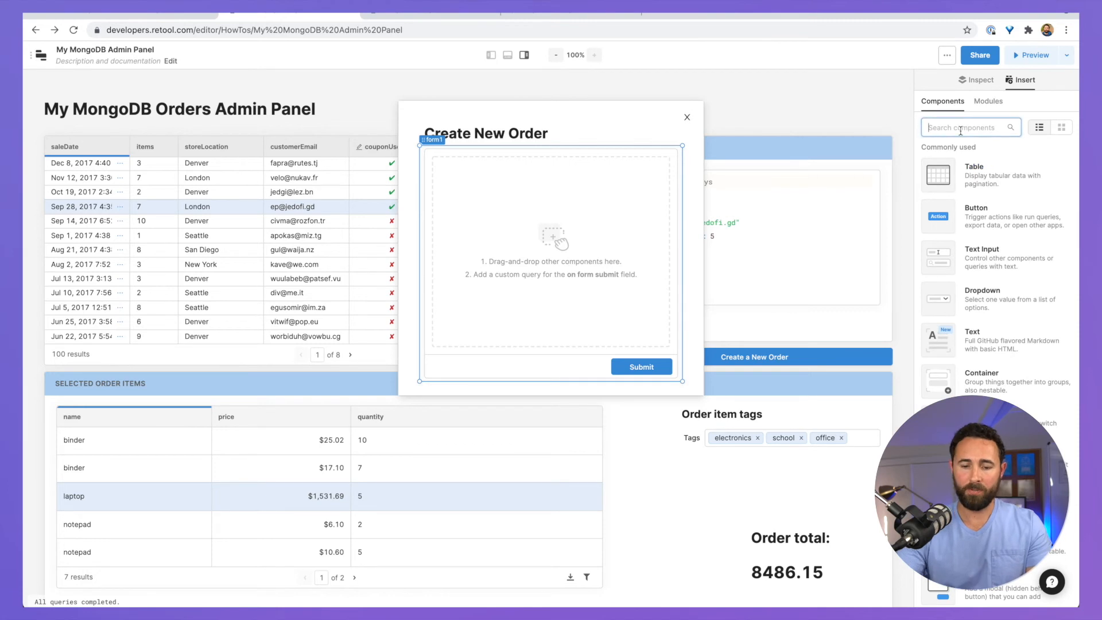
pyautogui.write('inse')
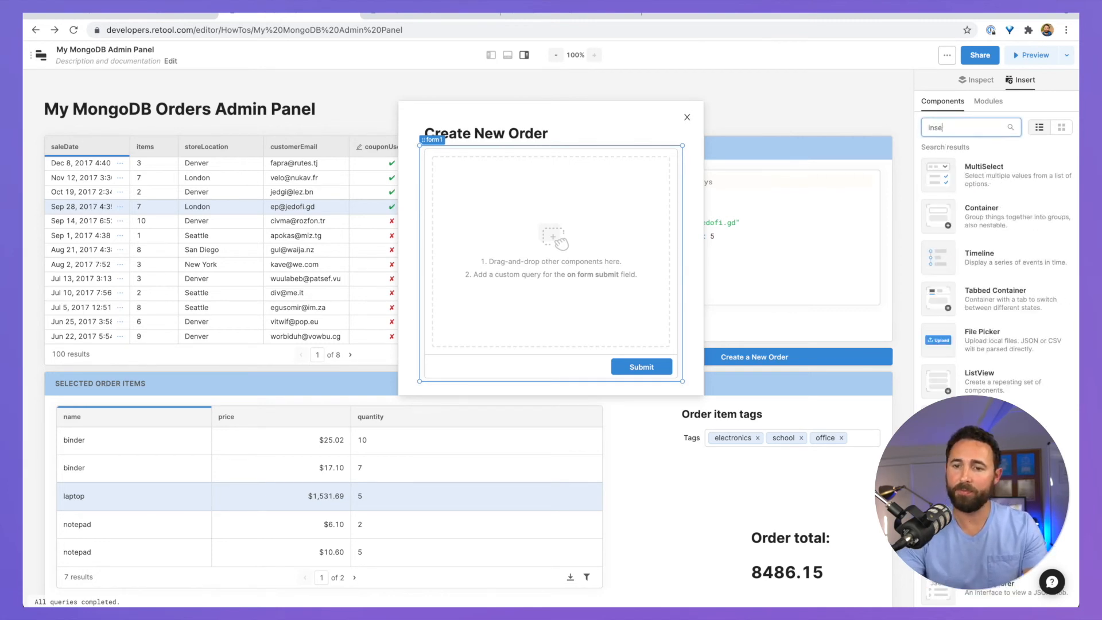
pyautogui.write('rt')
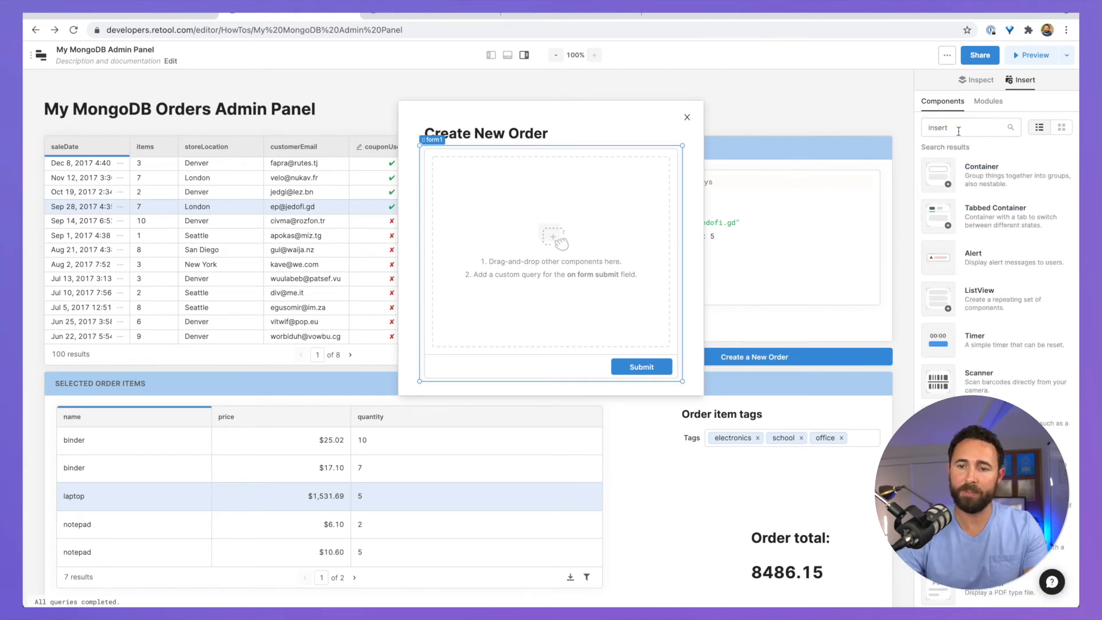
pyautogui.hotkey('ctrl', 'a')
pyautogui.write('txt')
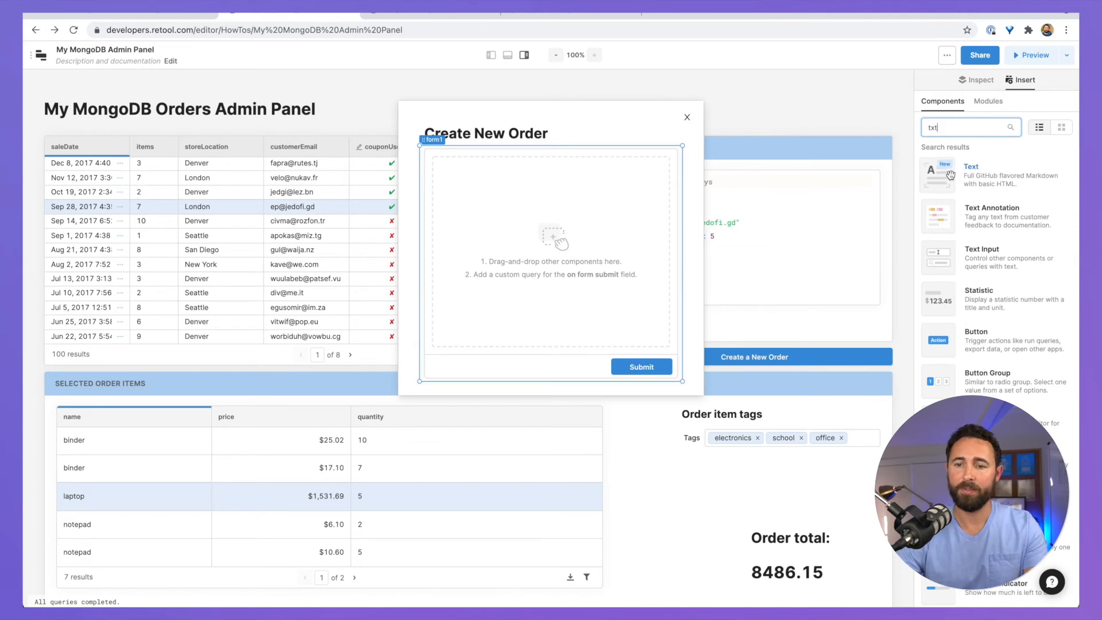
pyautogui.moveTo(939, 255); pyautogui.dragTo(534, 172)
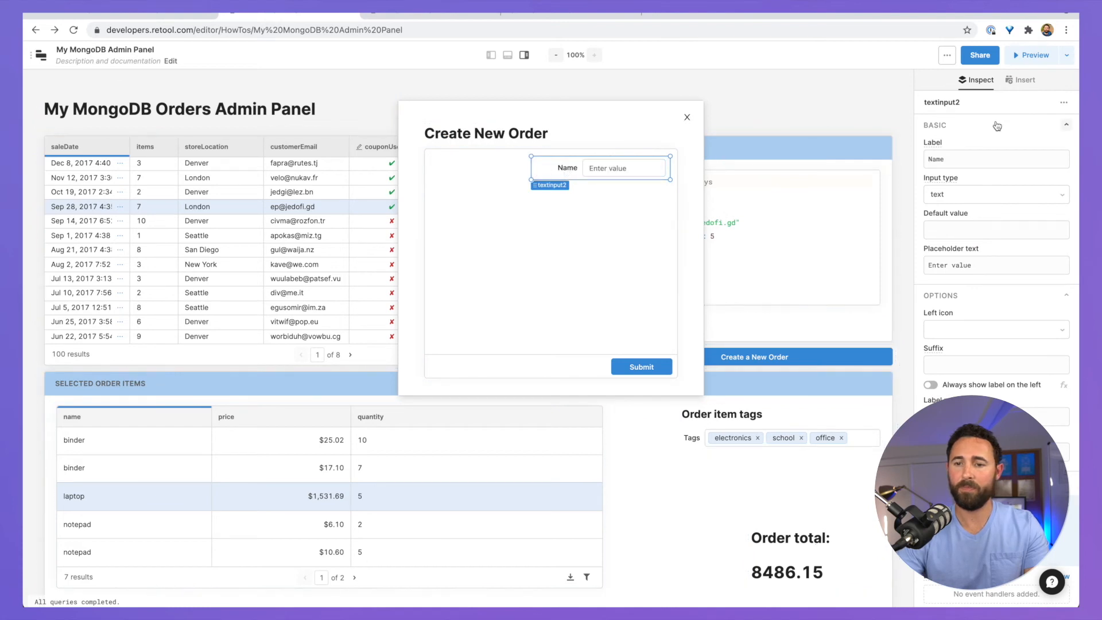
# Step: Relabel the text input from Name to storeLocation
pyautogui.click(995, 159)
pyautogui.hotkey('ctrl', 'a')
pyautogui.write('sto')
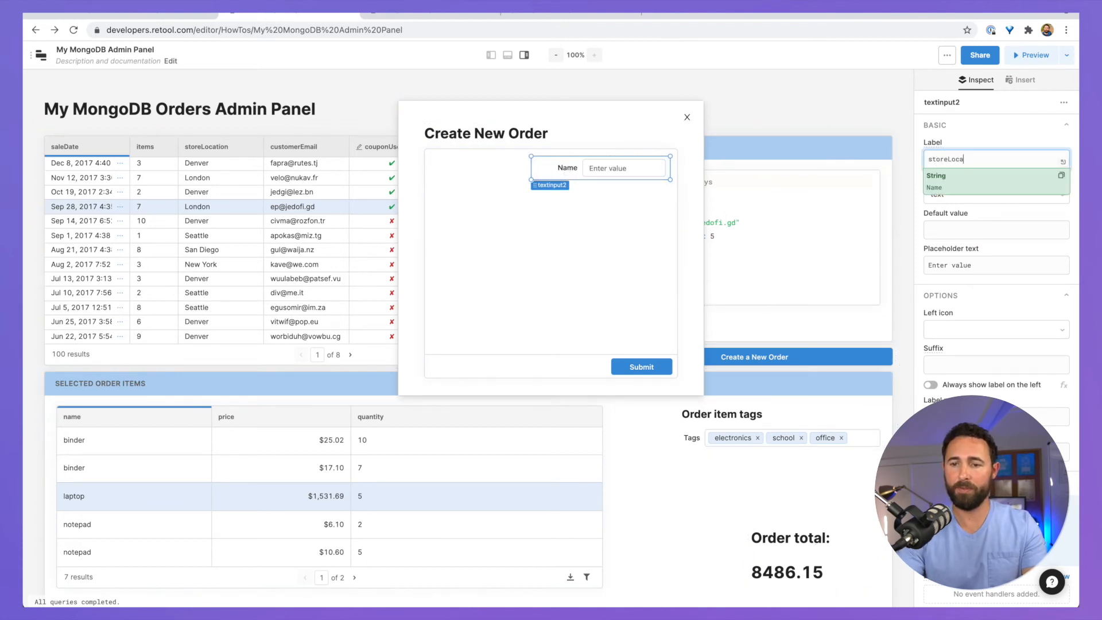
pyautogui.click(998, 132)
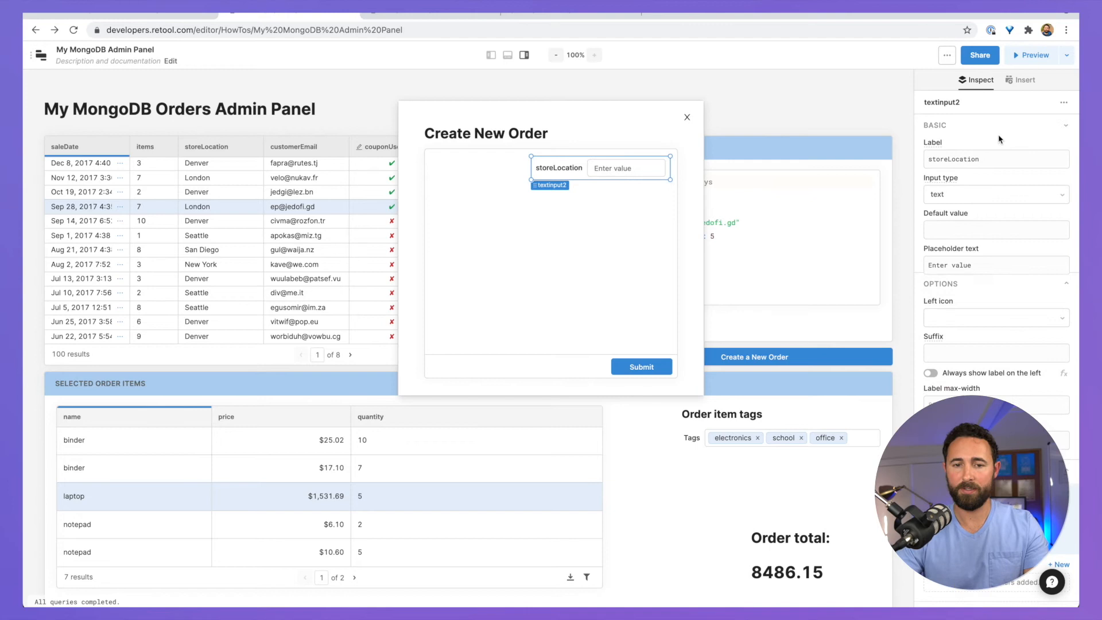
pyautogui.click(559, 169)
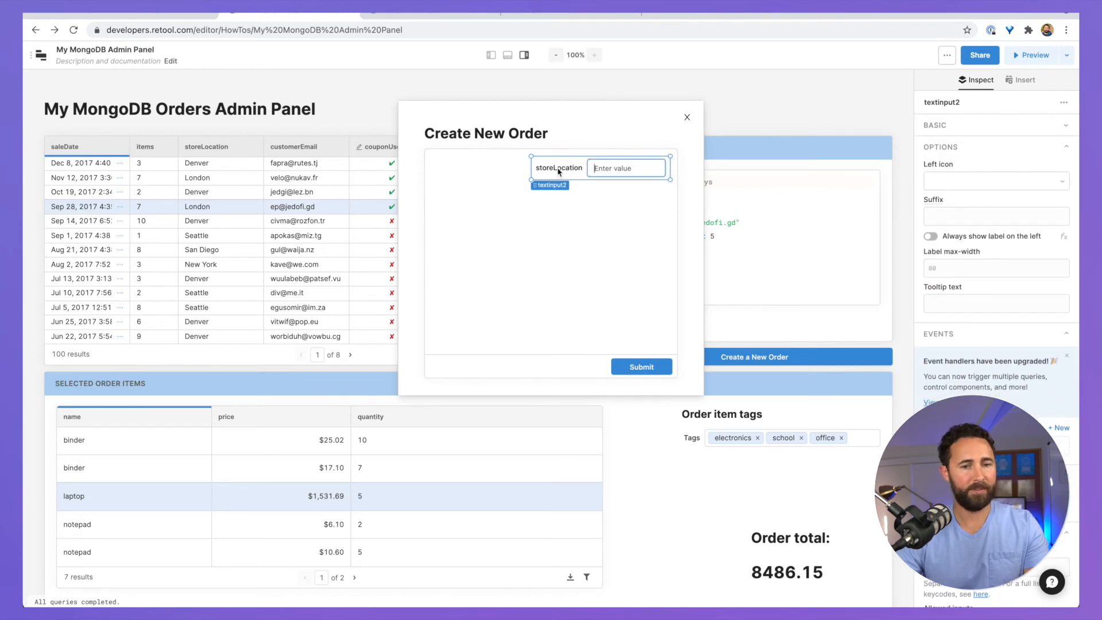
pyautogui.click(1020, 79)
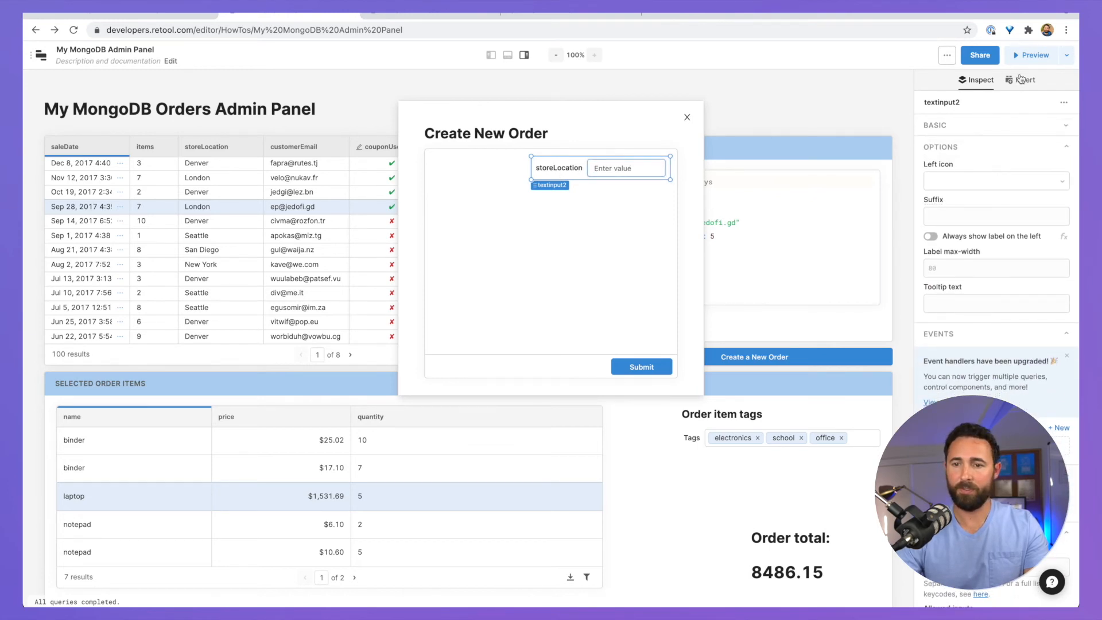
# Step: Add a dropdown below storeLocation, label it purchaseMethod, and widen it
pyautogui.write('drop')
pyautogui.moveTo(938, 175); pyautogui.dragTo(538, 194)
pyautogui.doubleClick(949, 153)
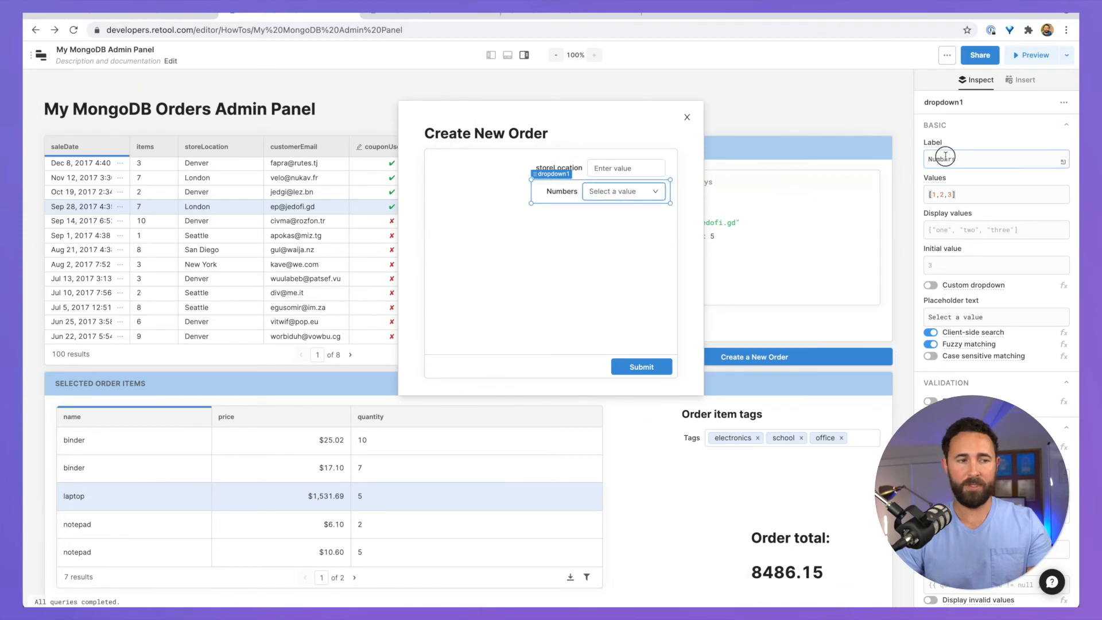
pyautogui.write('purch')
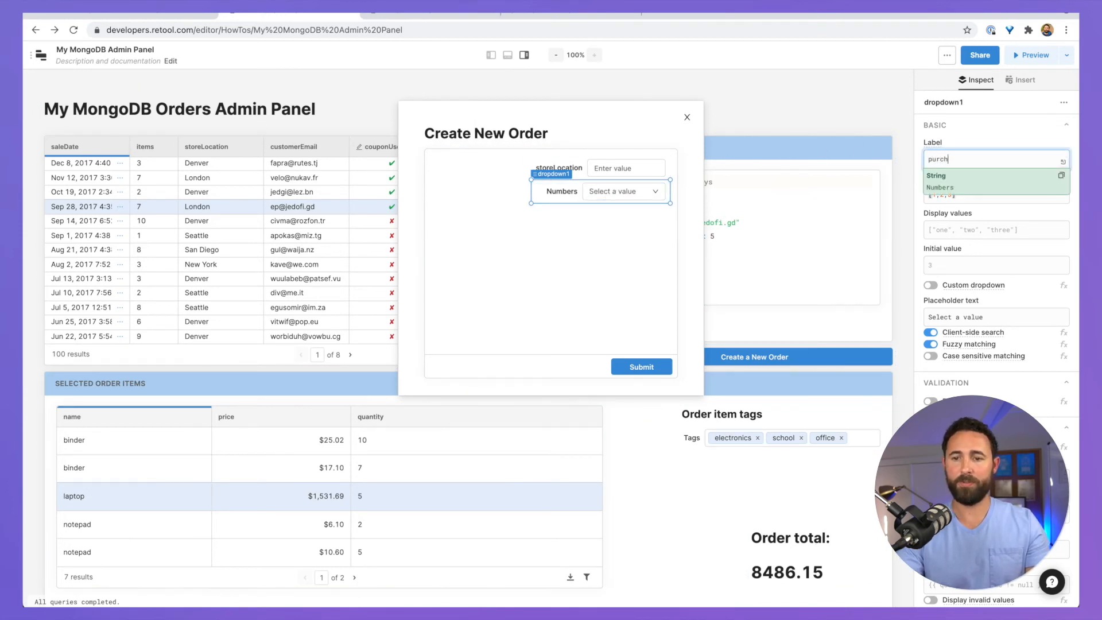
pyautogui.write('aseMethod')
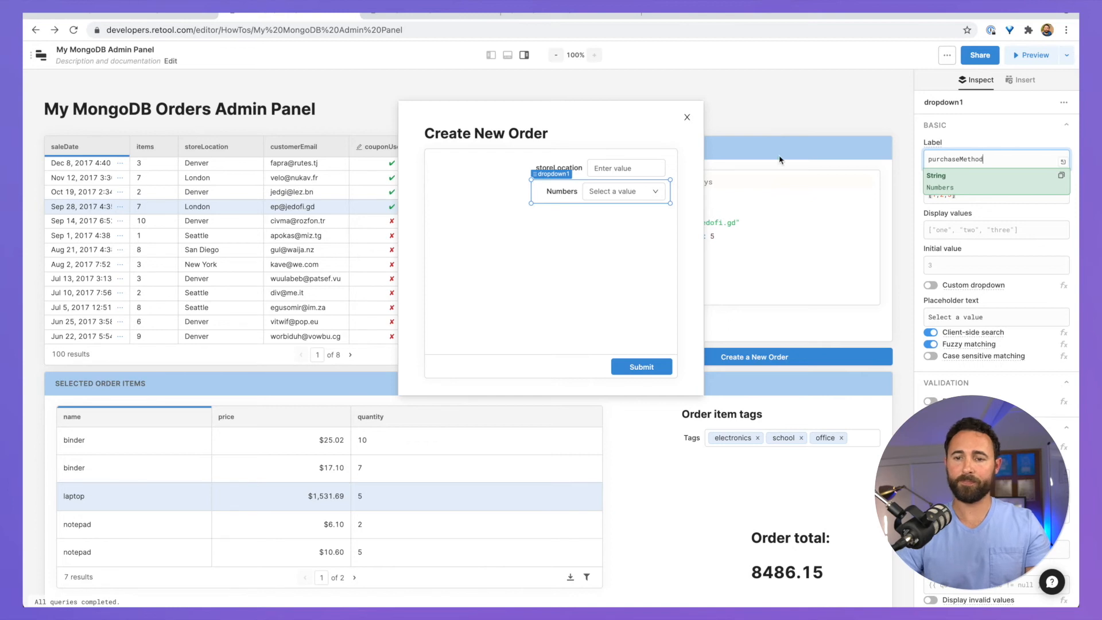
pyautogui.click(643, 233)
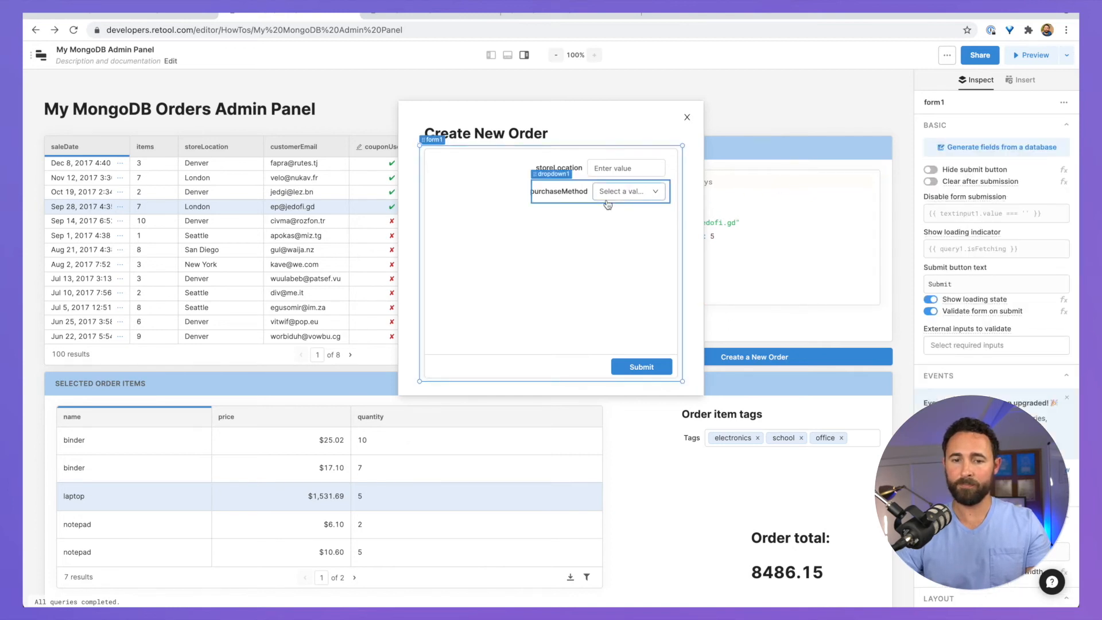
pyautogui.click(532, 194)
pyautogui.moveTo(532, 191); pyautogui.dragTo(512, 163)
pyautogui.click(544, 162)
# Step: Set the dropdown's values to ["Online","In Store","Phone","Email"]
pyautogui.click(566, 198)
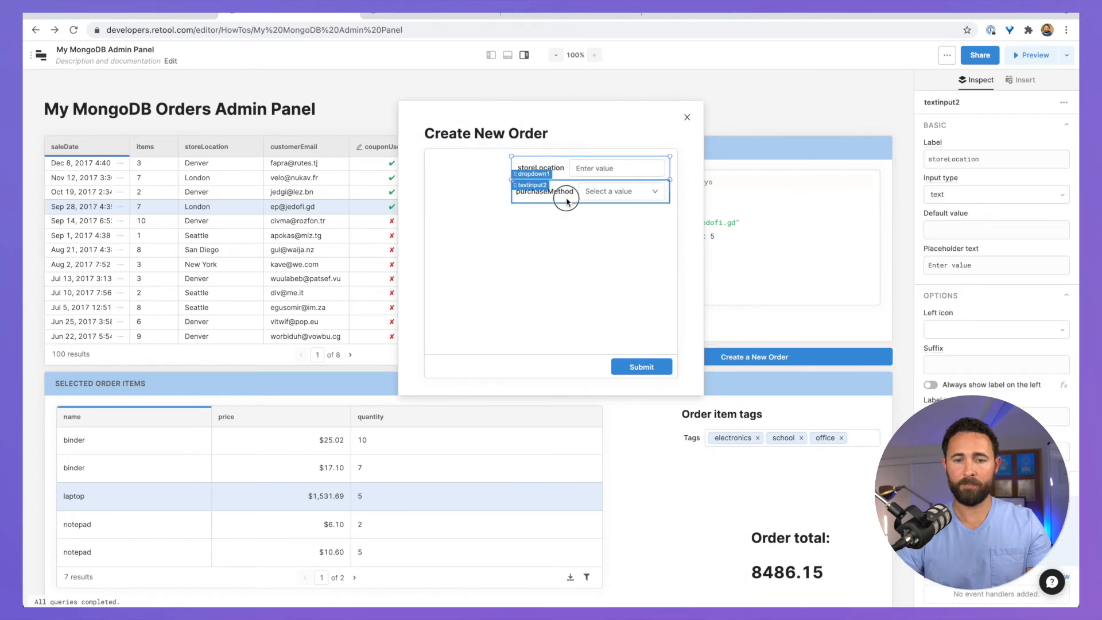
pyautogui.moveTo(985, 196); pyautogui.dragTo(836, 171)
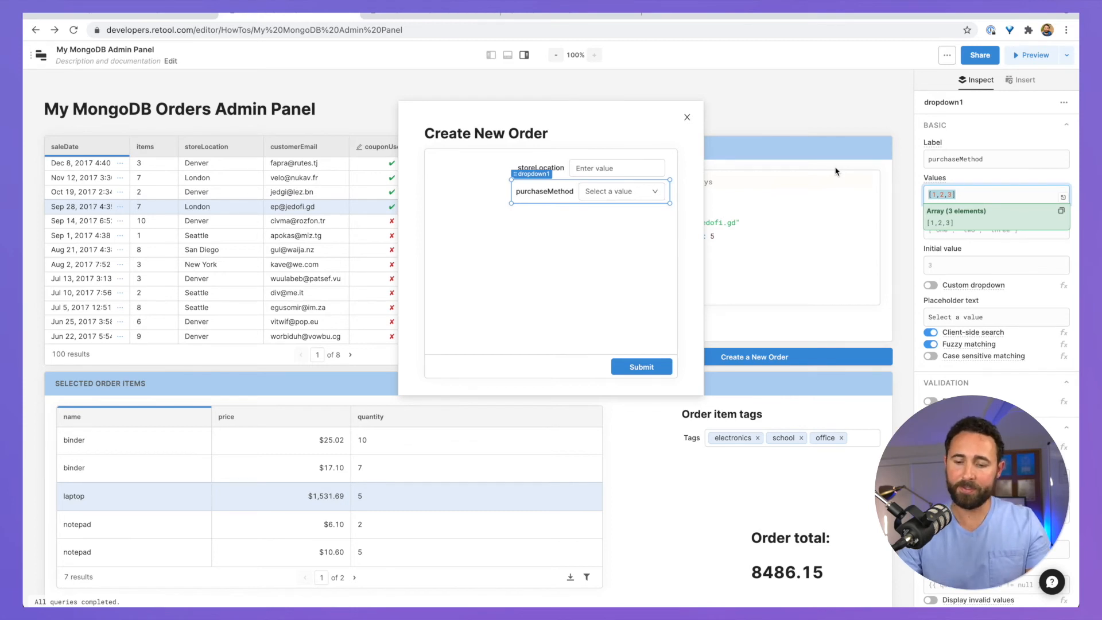
pyautogui.write('[')
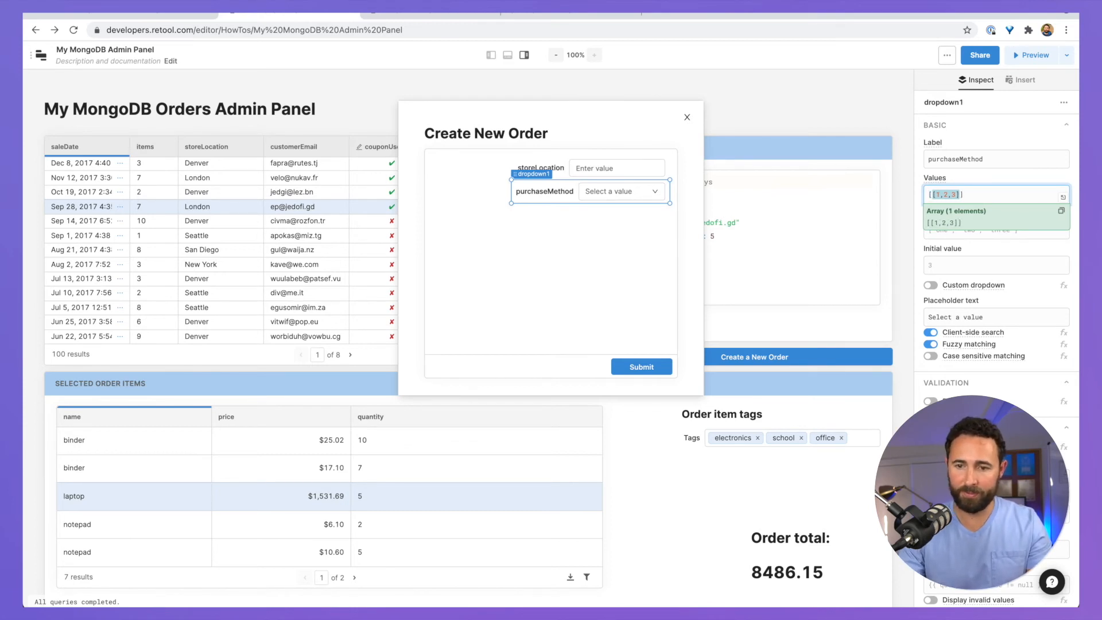
pyautogui.press('BackSpace')
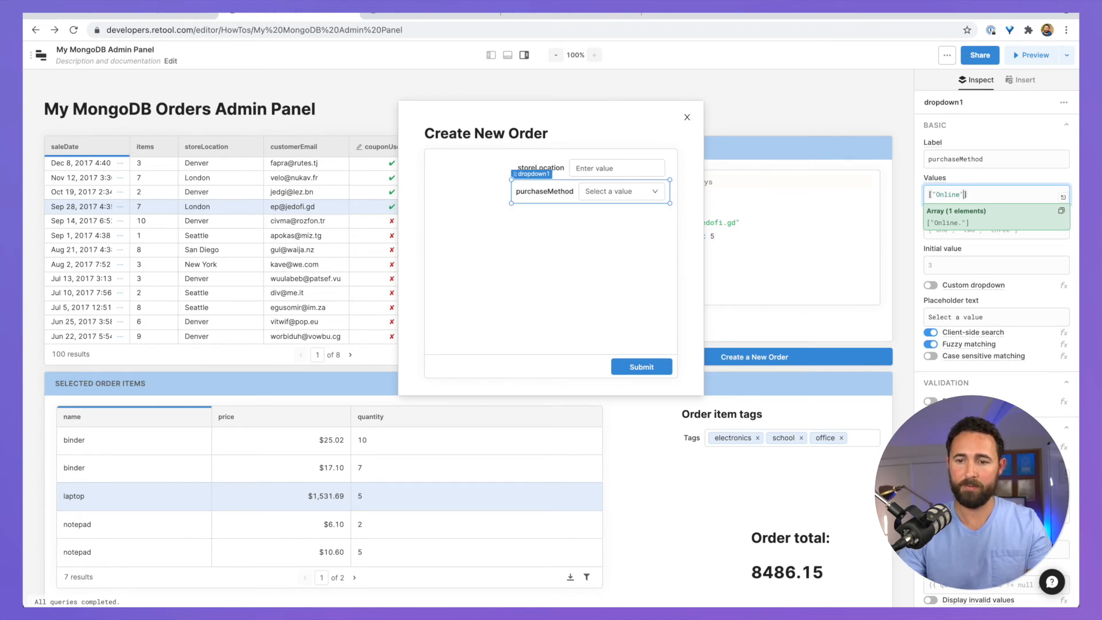
pyautogui.write('"Online", "In Store", Phone')
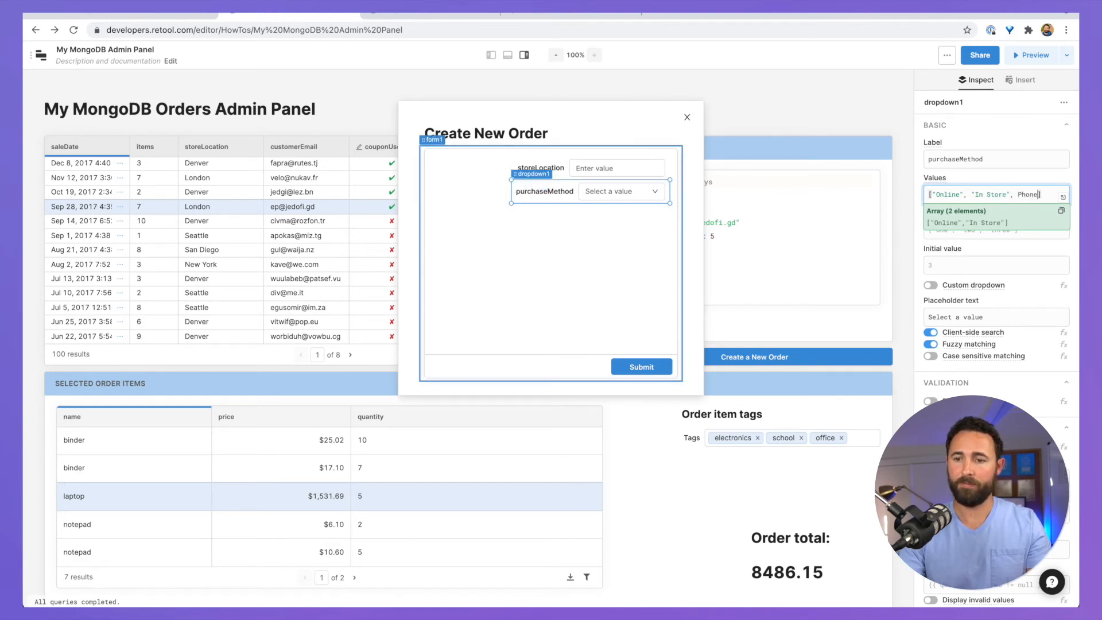
pyautogui.press('BackSpace')
pyautogui.press('BackSpace')
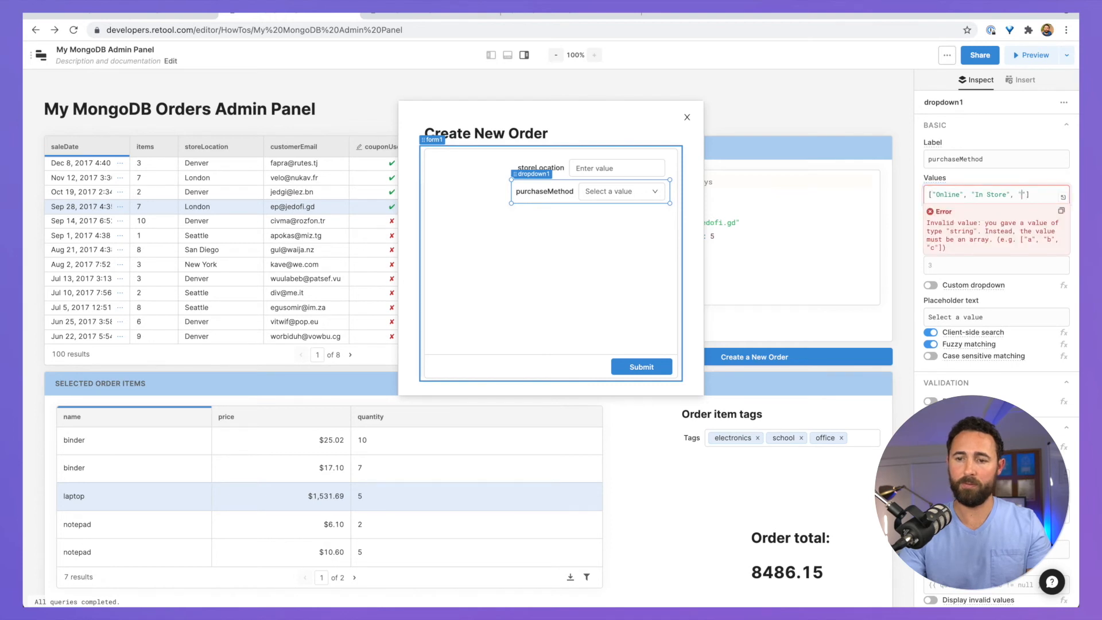
pyautogui.write('e"')
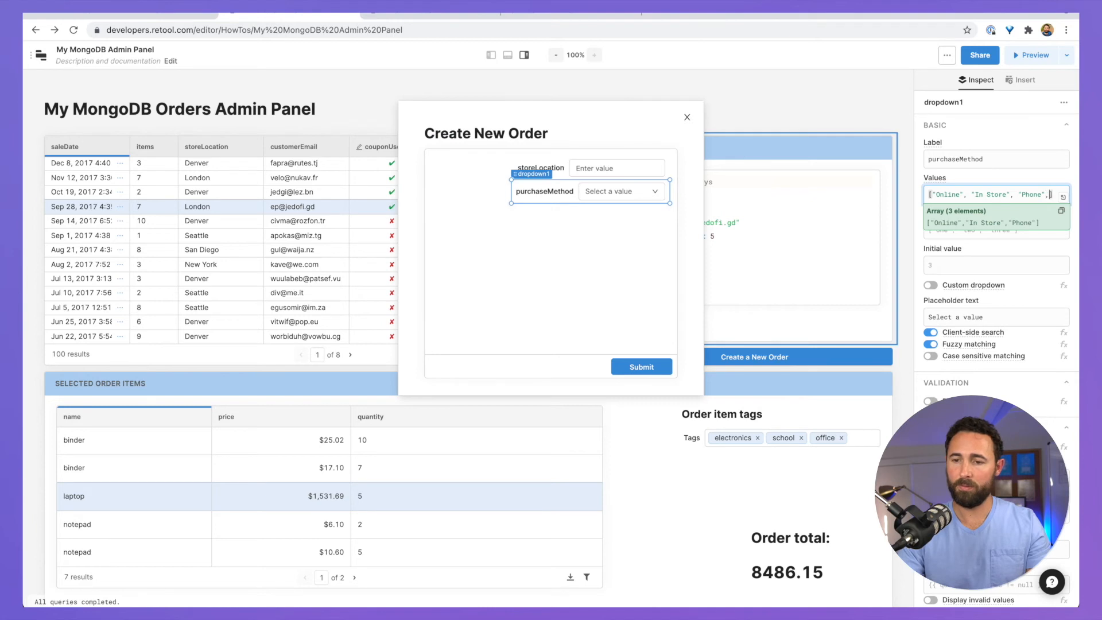
pyautogui.write('Email')
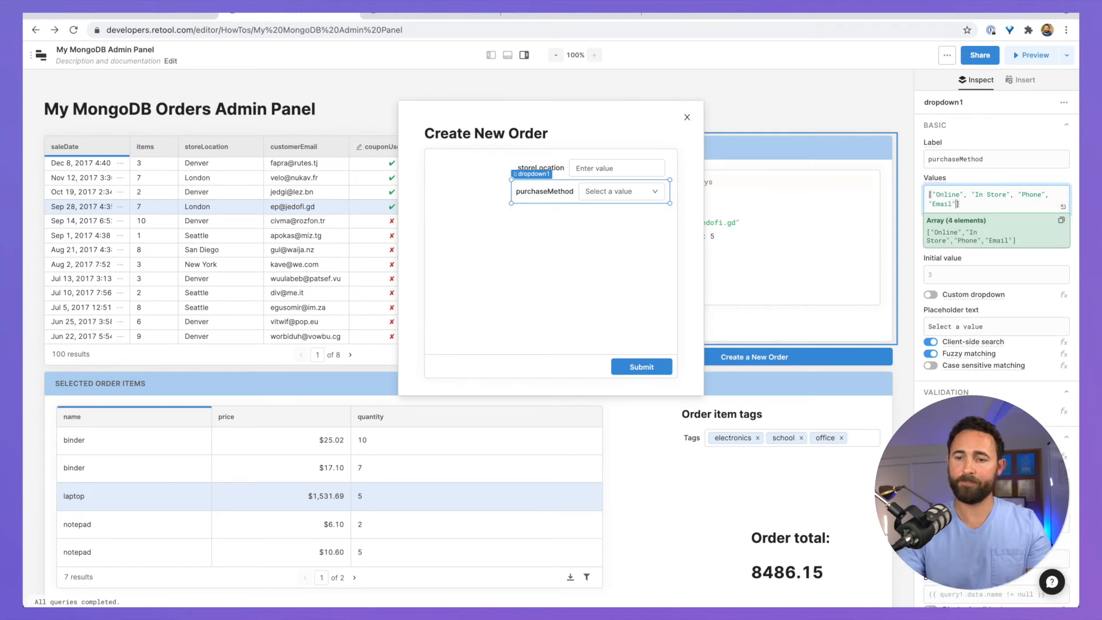
pyautogui.hotkey('ctrl', 'a')
pyautogui.hotkey('ctrl', 'c')
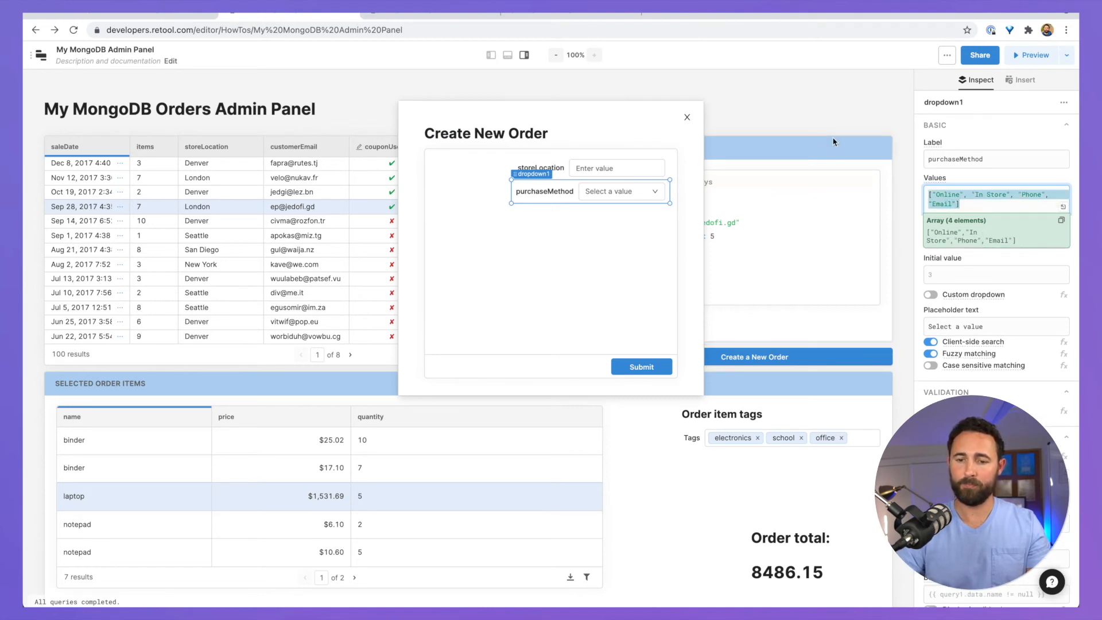
pyautogui.click(958, 177)
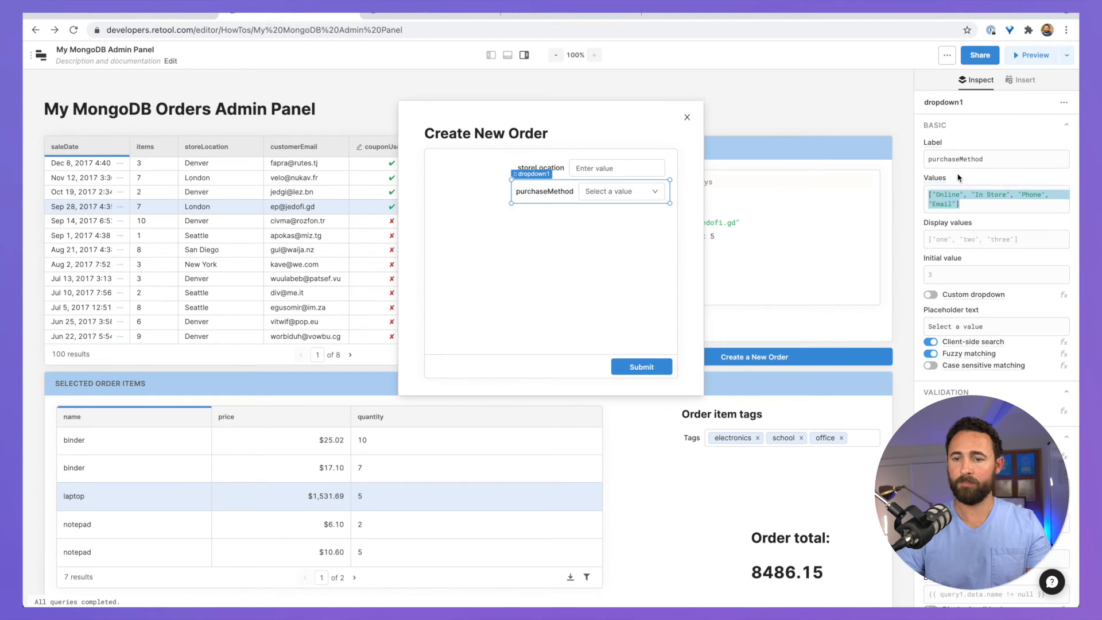
# Step: Use the same four options as display values and preview the dropdown list
pyautogui.click(958, 242)
pyautogui.hotkey('ctrl', 'v')
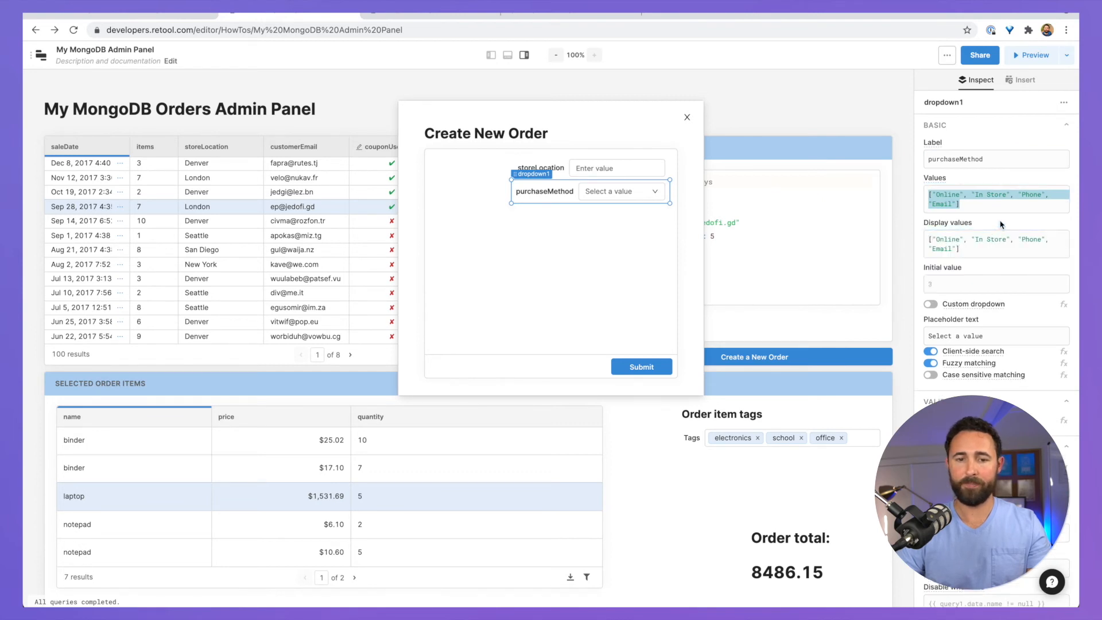
pyautogui.click(622, 193)
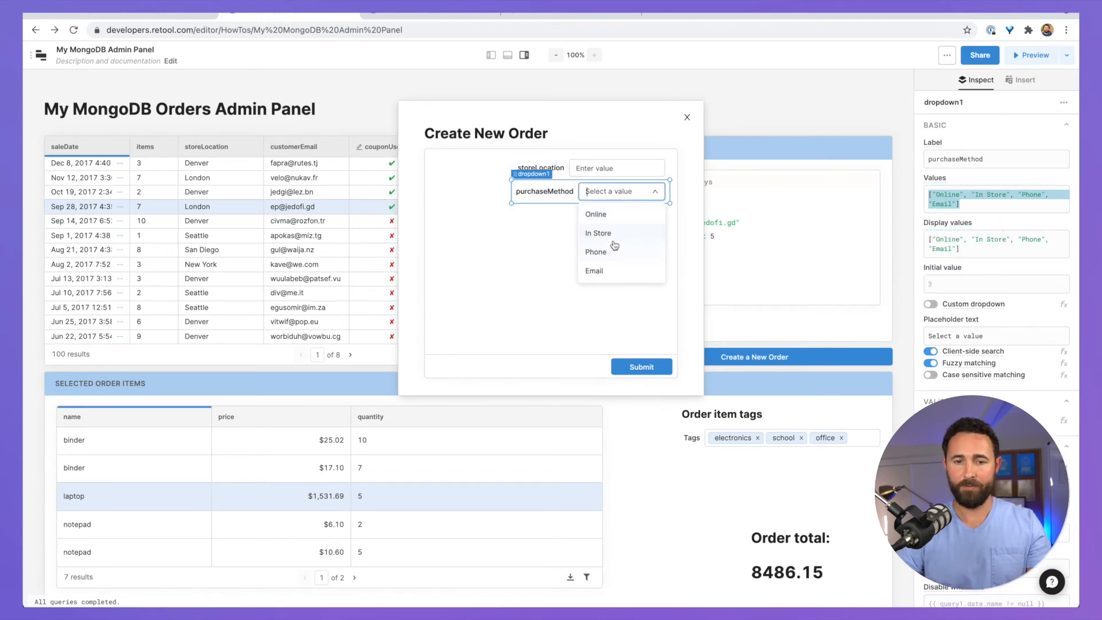
pyautogui.click(515, 216)
pyautogui.click(515, 219)
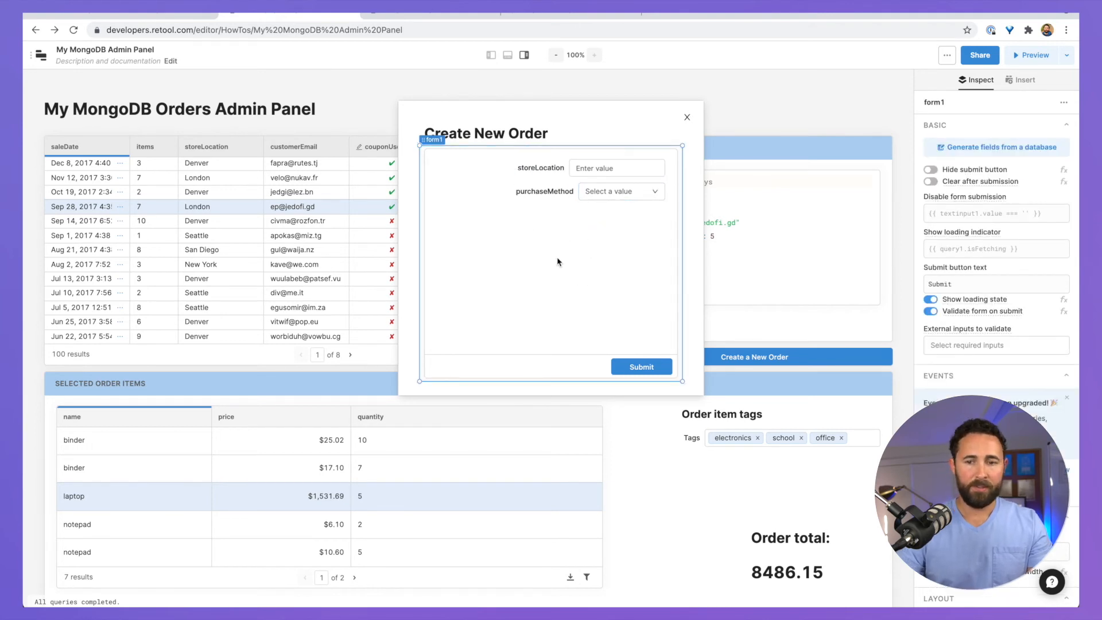
pyautogui.click(1020, 80)
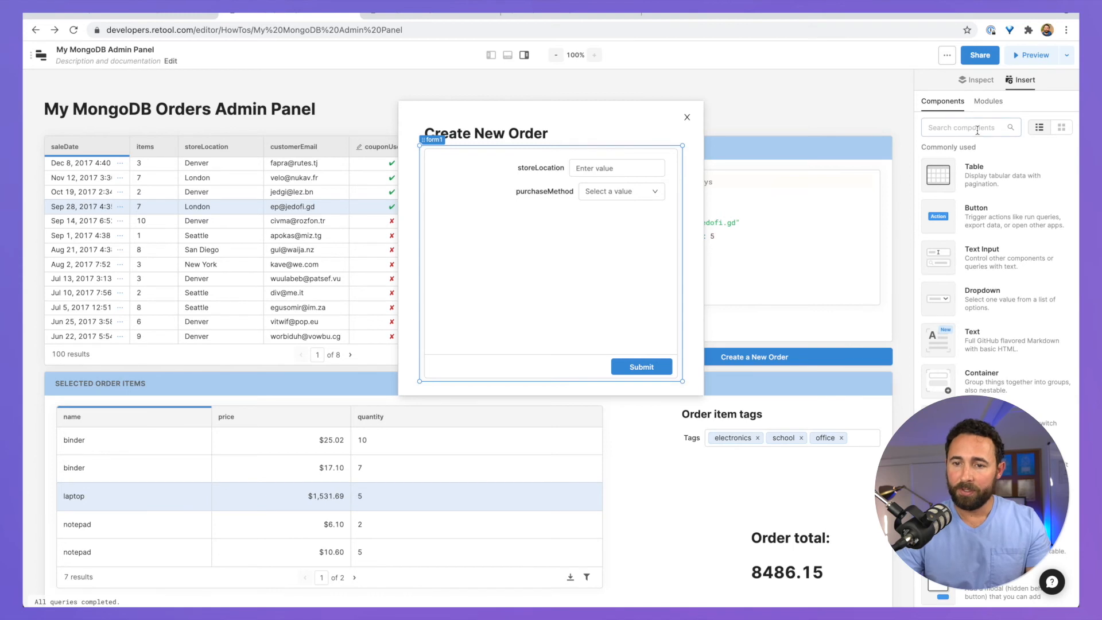
# Step: Insert a Checkbox into form1 directly beneath the purchaseMethod dropdown
pyautogui.click(976, 128)
pyautogui.write('check')
pyautogui.moveTo(939, 175); pyautogui.dragTo(546, 220)
pyautogui.click(566, 214)
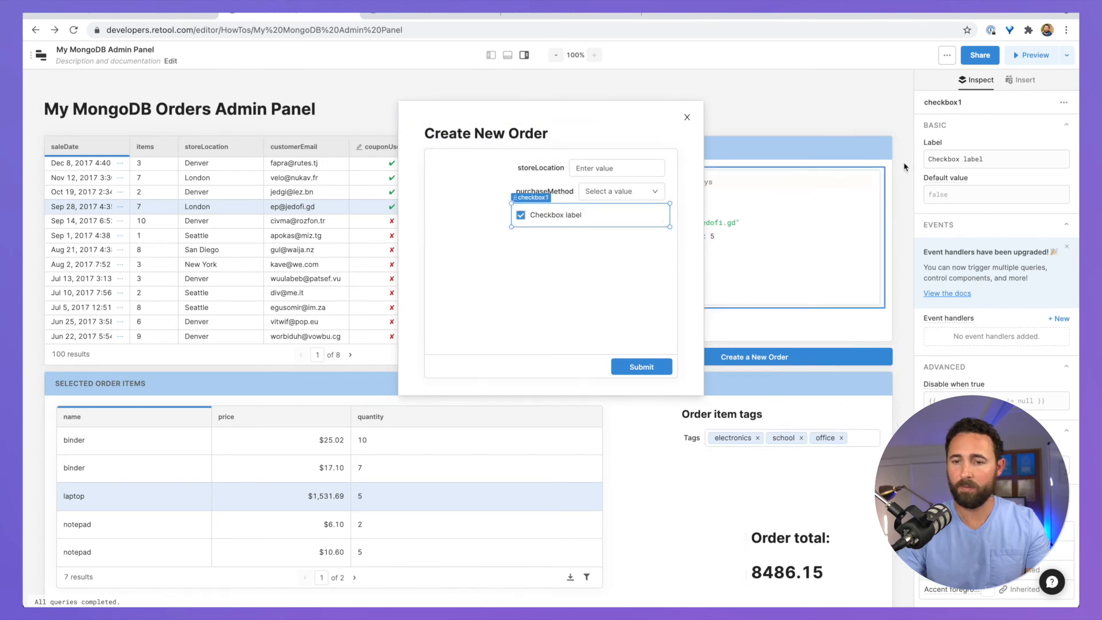
# Step: Change the new checkbox's label to couponUsed?
pyautogui.click(982, 155)
pyautogui.hotkey('ctrl', 'a')
pyautogui.write('Copi')
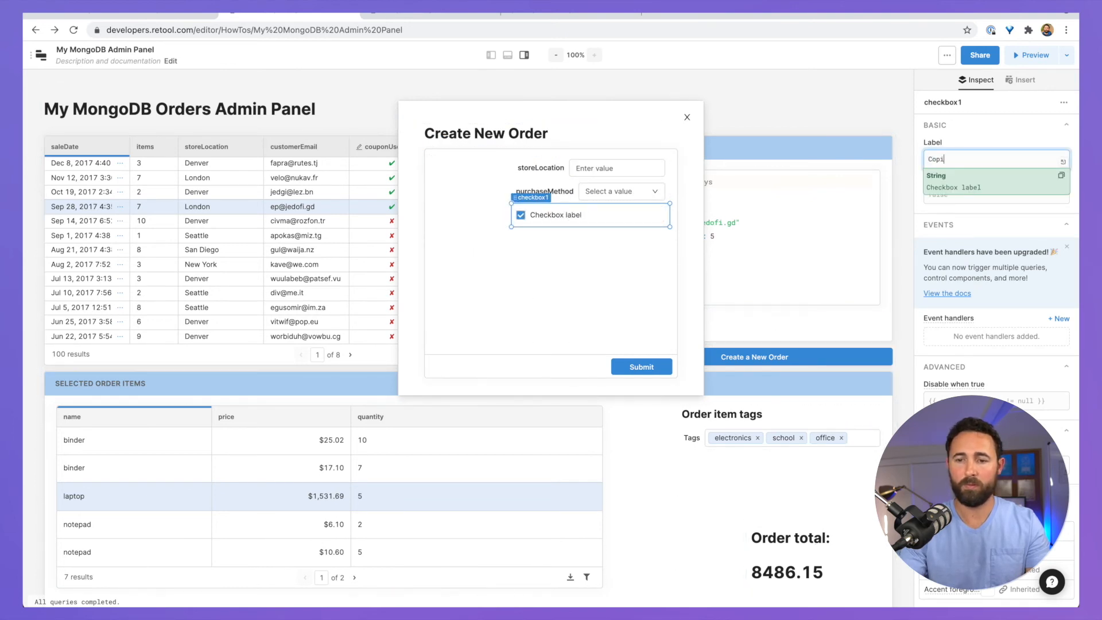
pyautogui.press('BackSpace')
pyautogui.press('BackSpace')
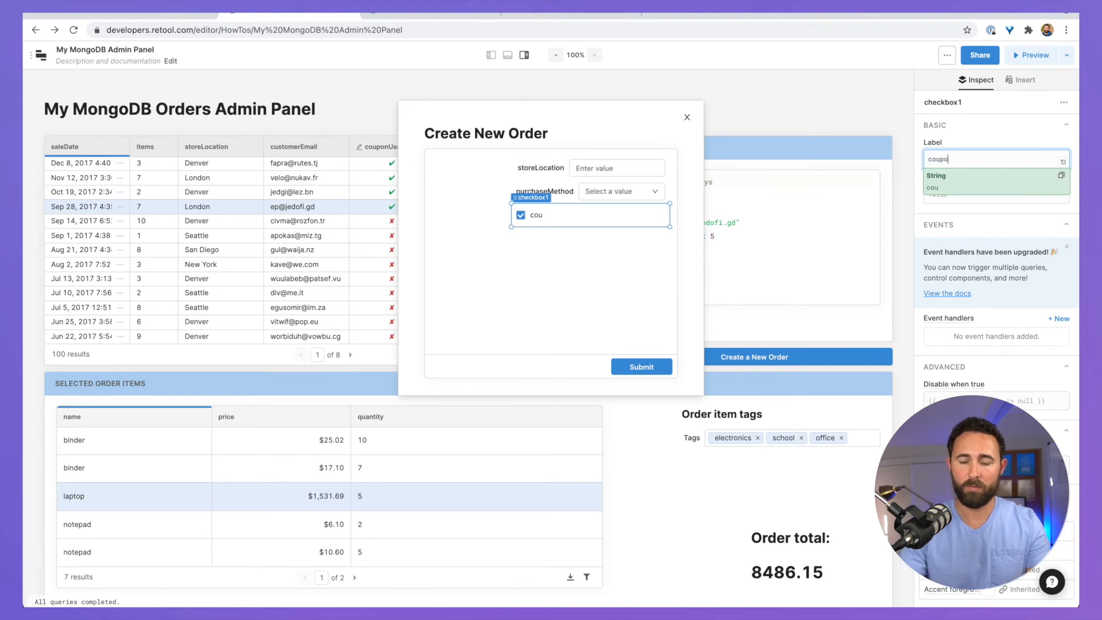
pyautogui.write('uponUsed?')
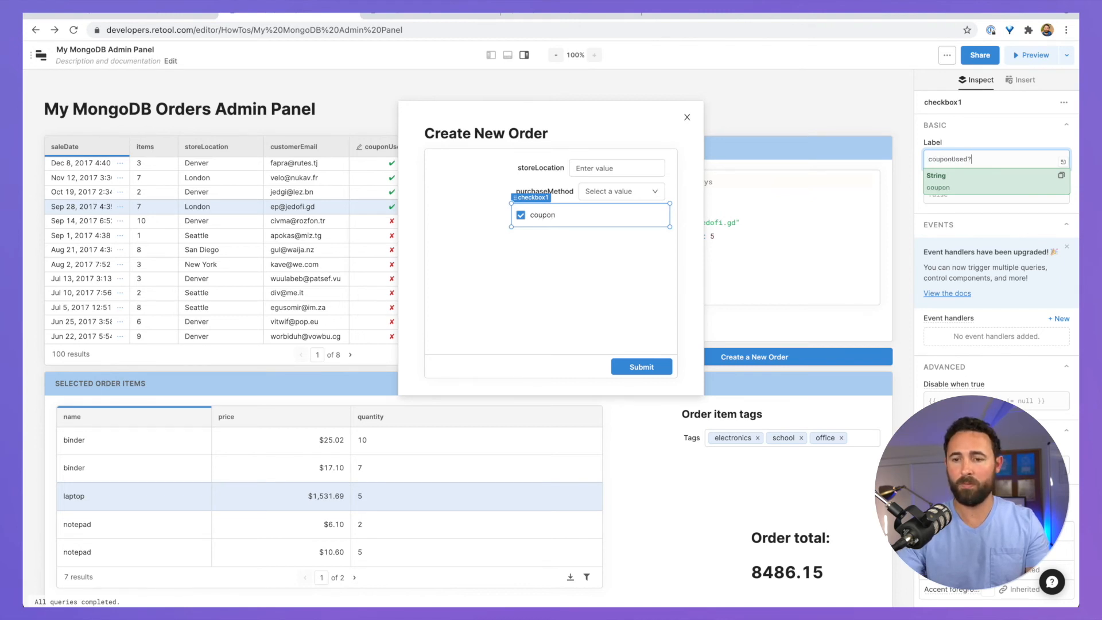
pyautogui.click(619, 239)
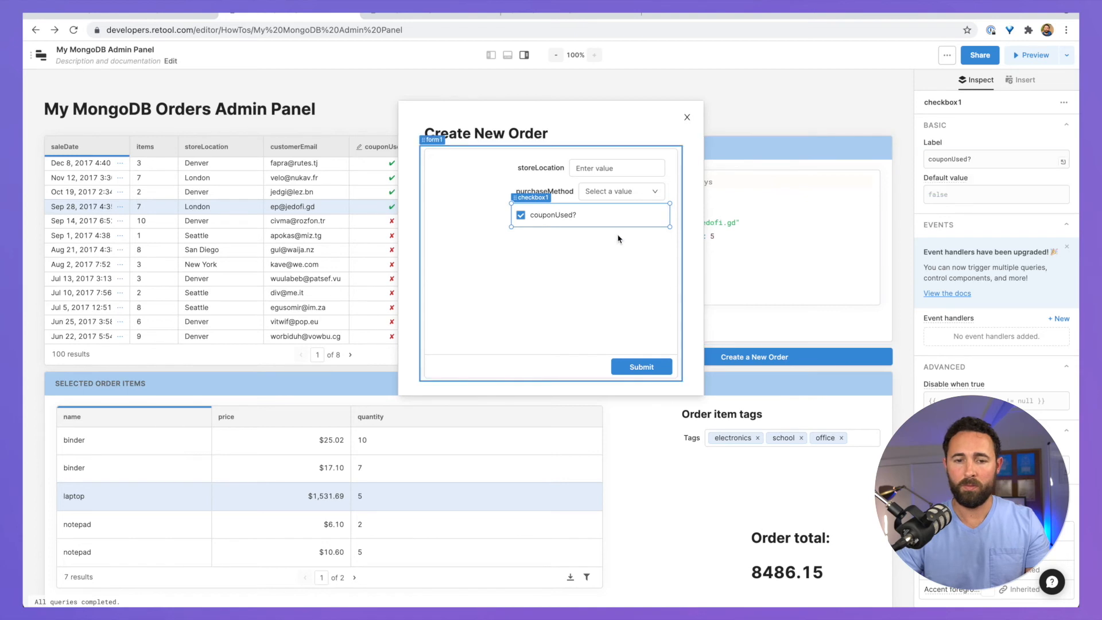
pyautogui.click(619, 239)
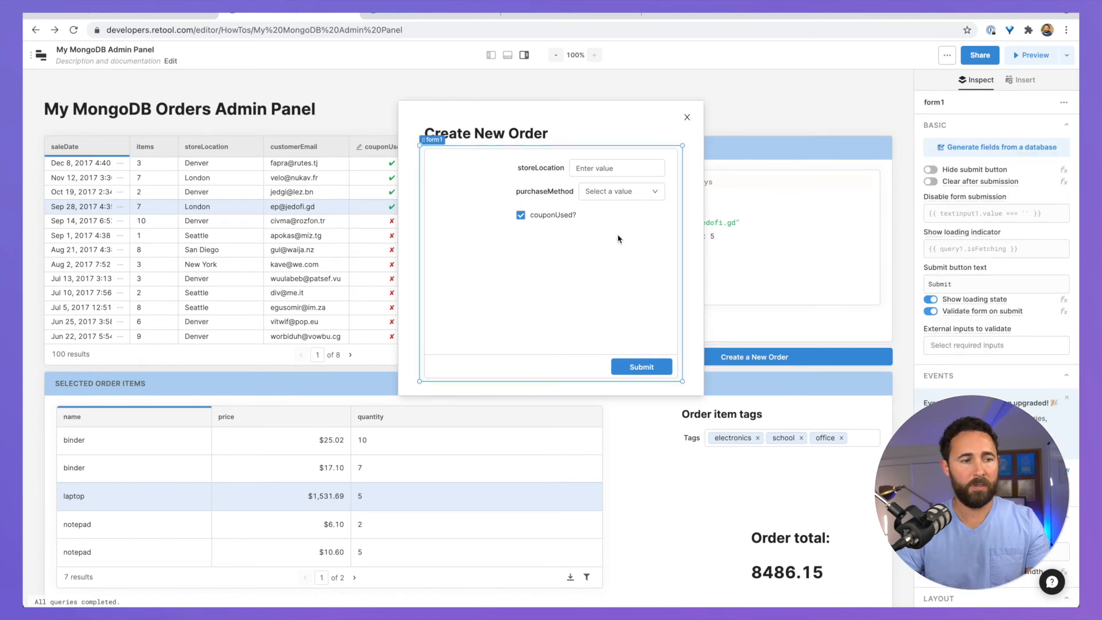
pyautogui.click(1020, 80)
pyautogui.click(988, 101)
# Step: Place a date and time picker in the order form below couponUsed?
pyautogui.click(942, 102)
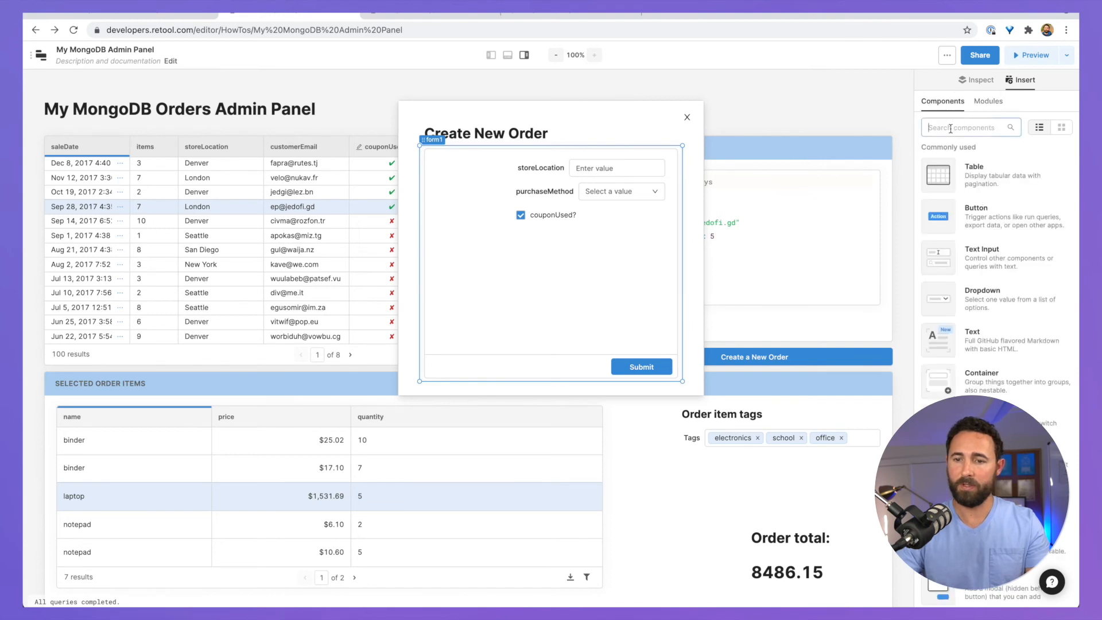
pyautogui.click(951, 127)
pyautogui.write('date')
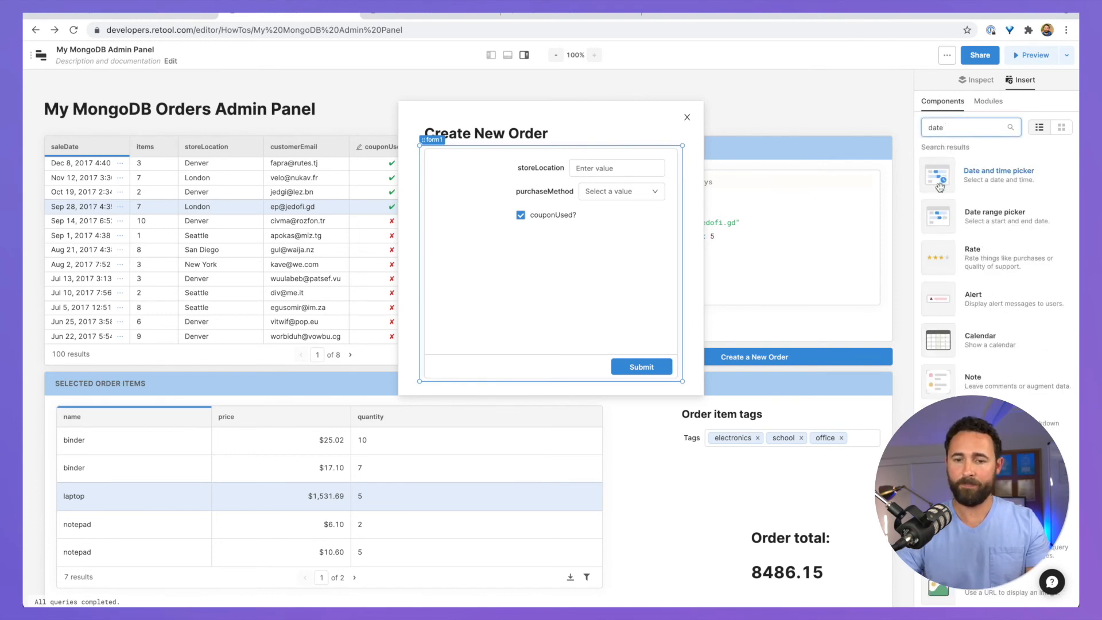
pyautogui.moveTo(999, 172); pyautogui.dragTo(522, 241)
# Step: Label the date picker SaleDate
pyautogui.click(576, 238)
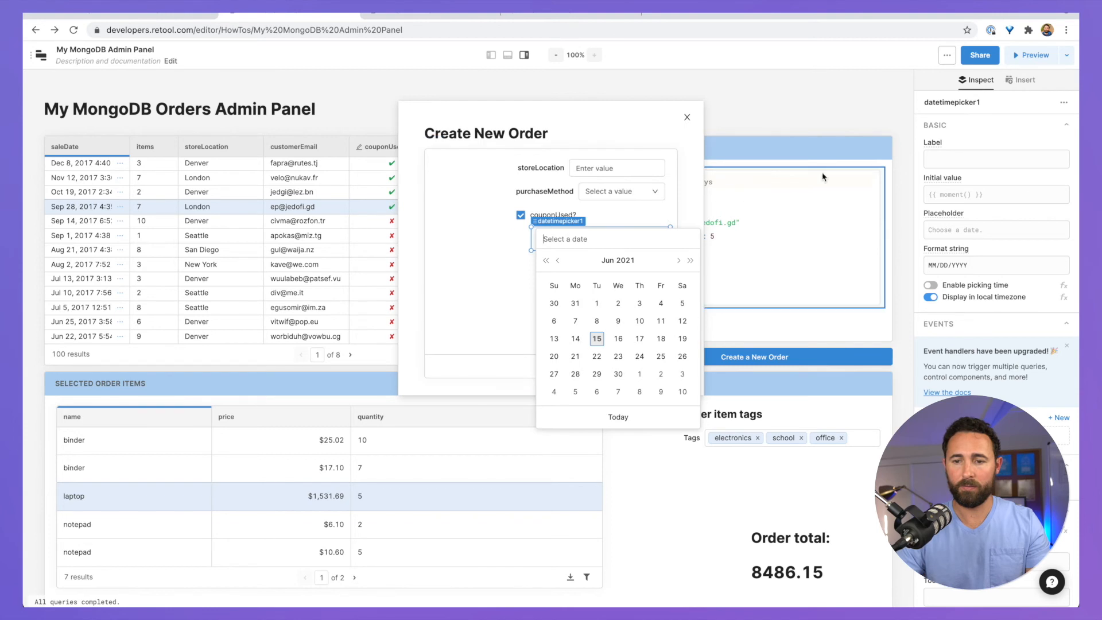
pyautogui.click(970, 164)
pyautogui.write('Sale')
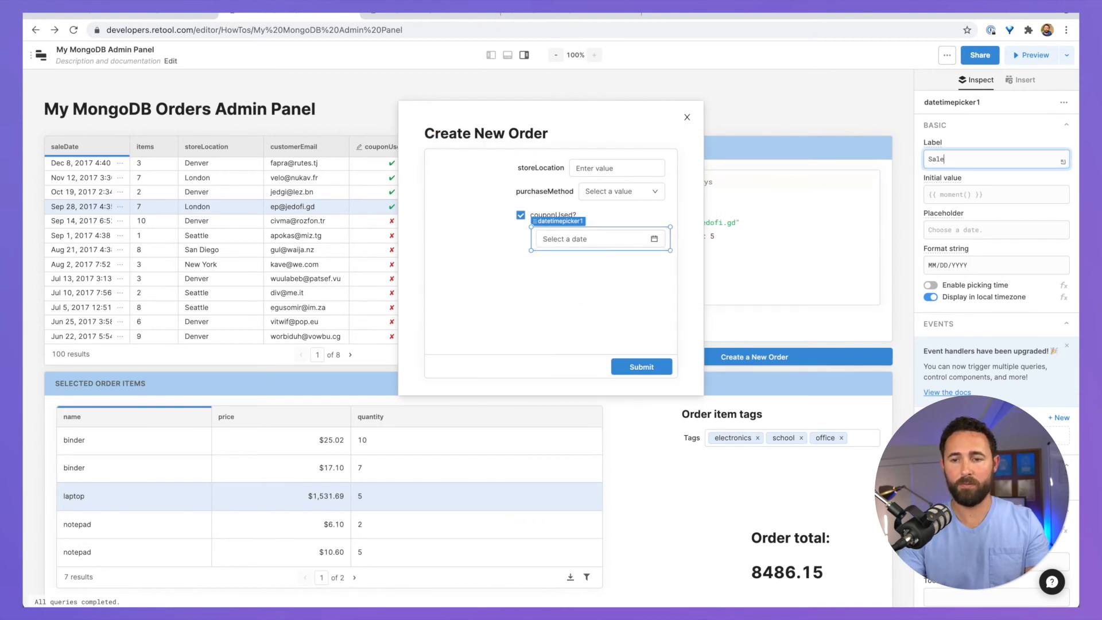
pyautogui.write('Date')
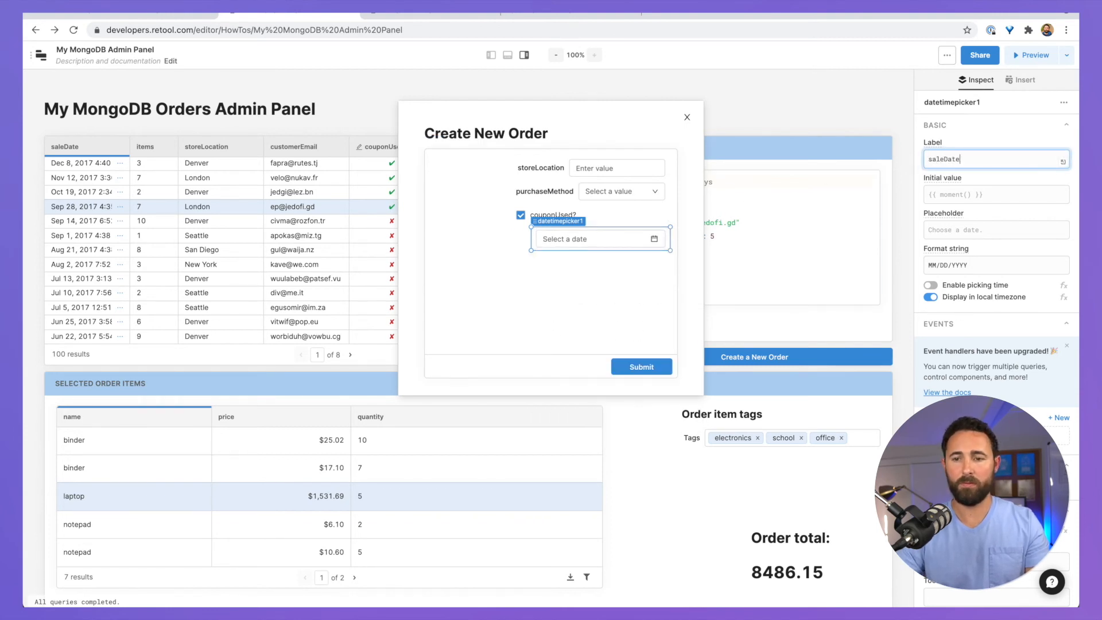
pyautogui.click(550, 306)
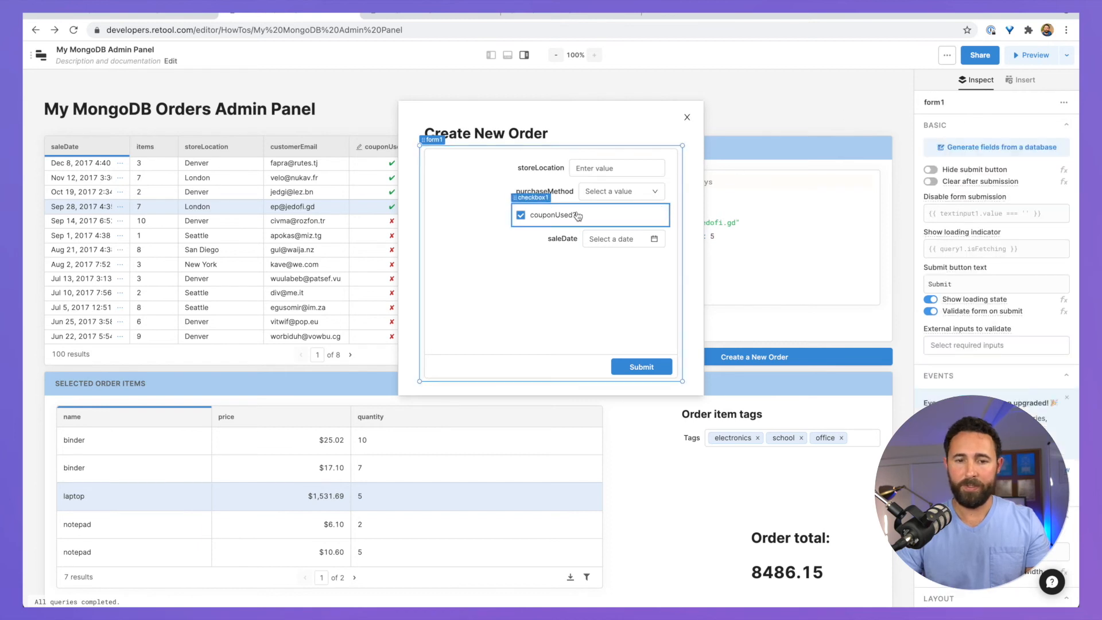
pyautogui.click(534, 170)
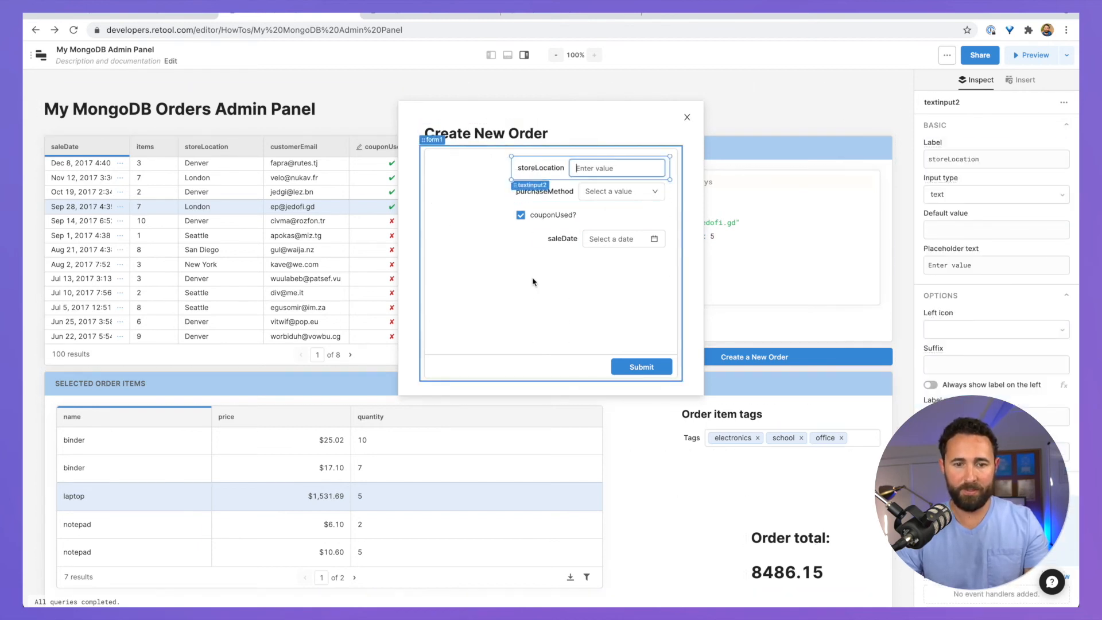
# Step: Paste a copy of the storeLocation input into form1 and label it customerEmail
pyautogui.click(513, 294)
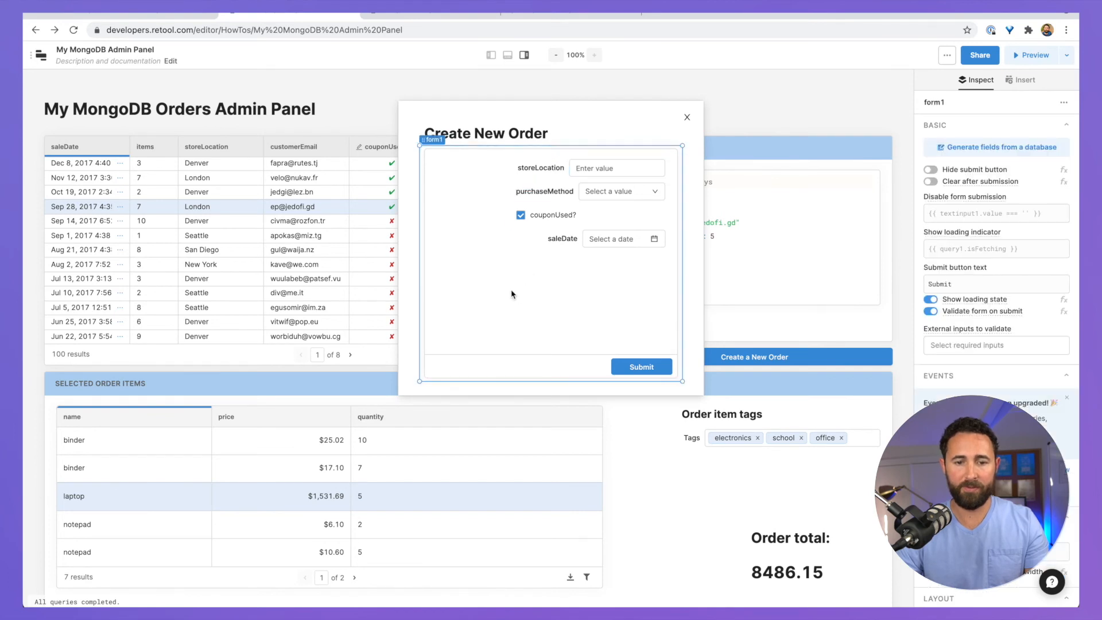
pyautogui.hotkey('ctrl', 'v')
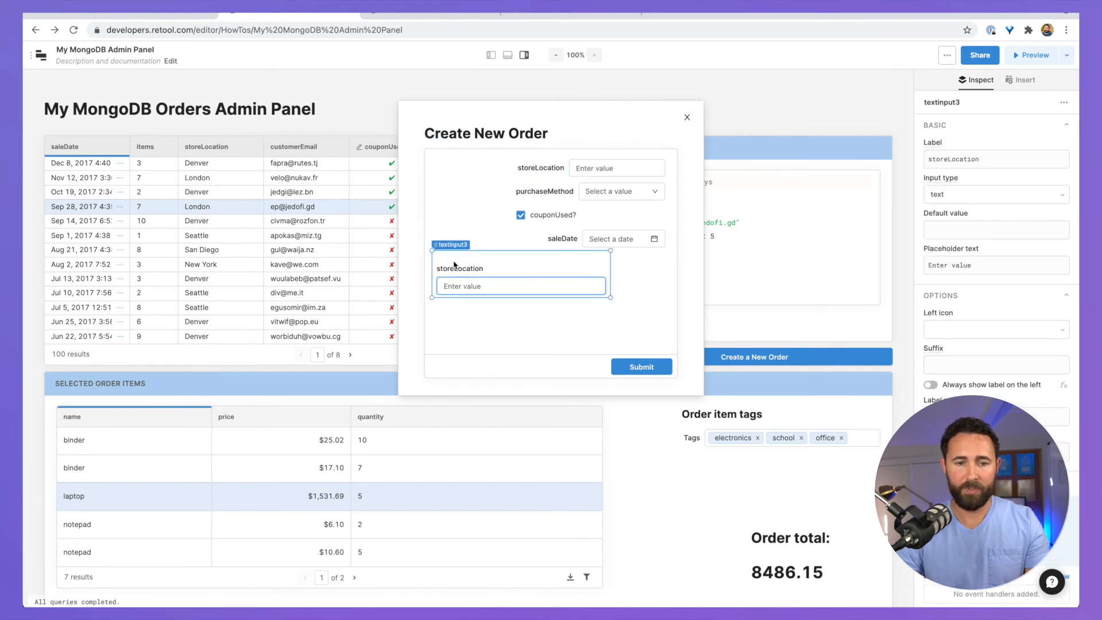
pyautogui.doubleClick(975, 159)
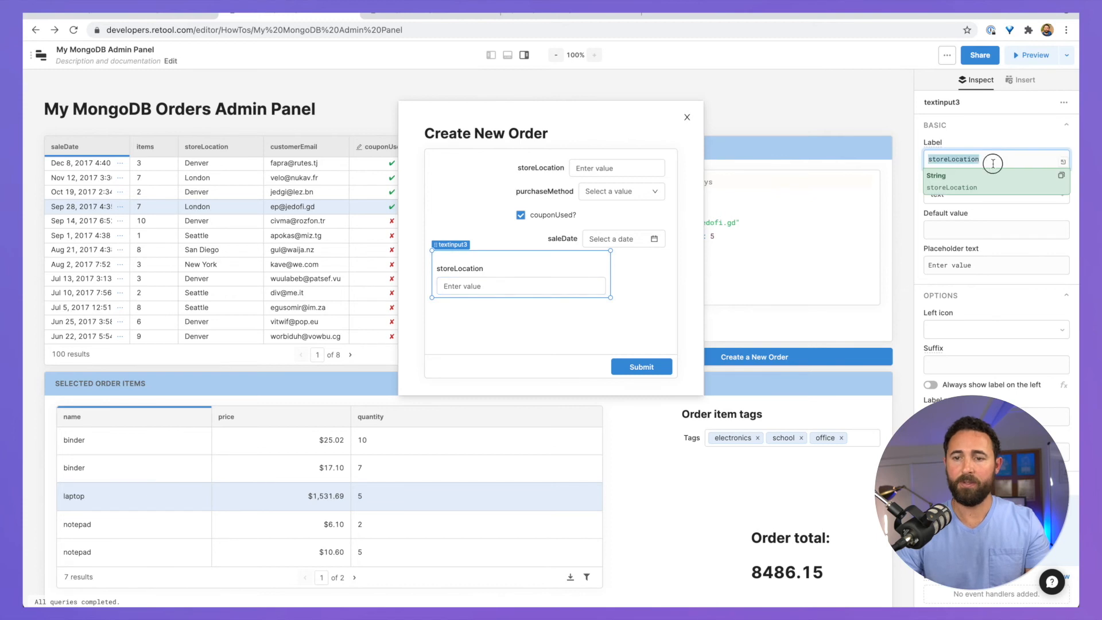
pyautogui.write('customer')
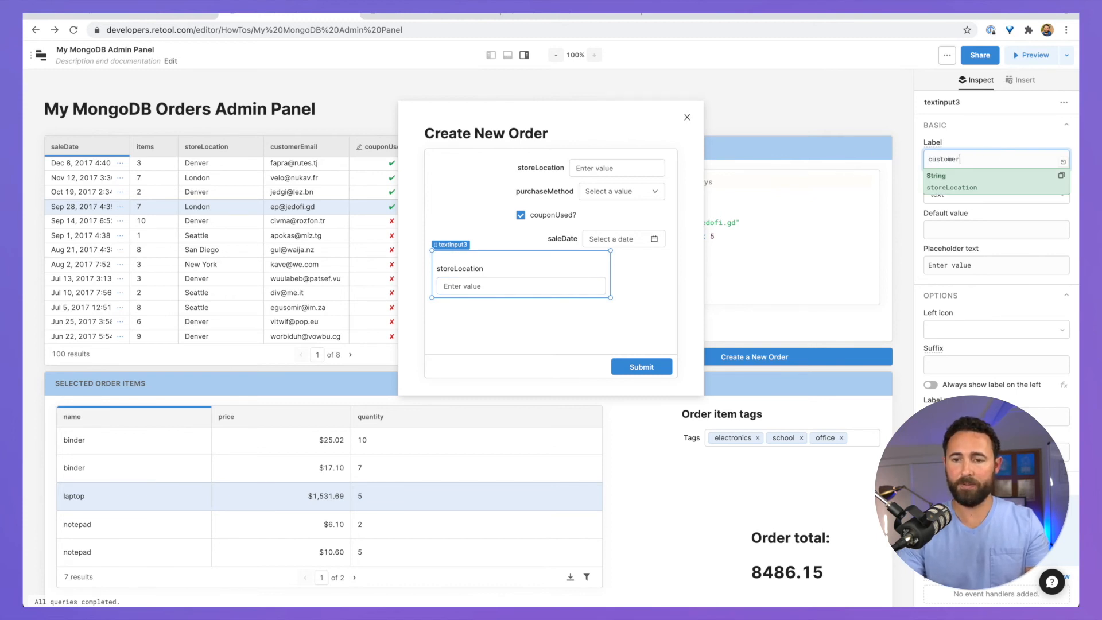
pyautogui.write('Email')
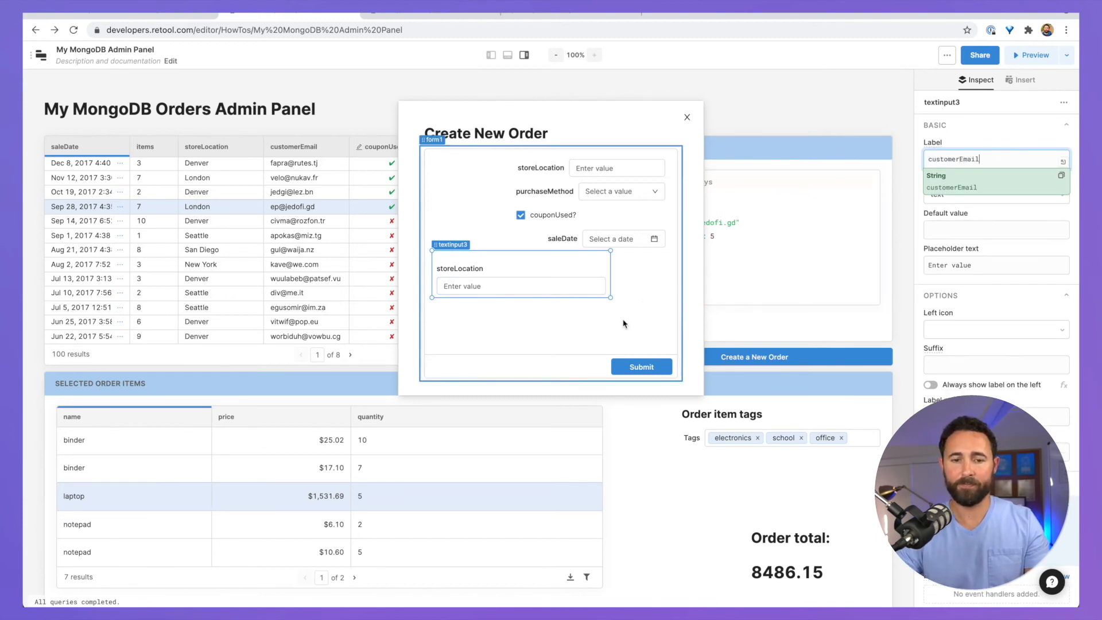
pyautogui.click(622, 317)
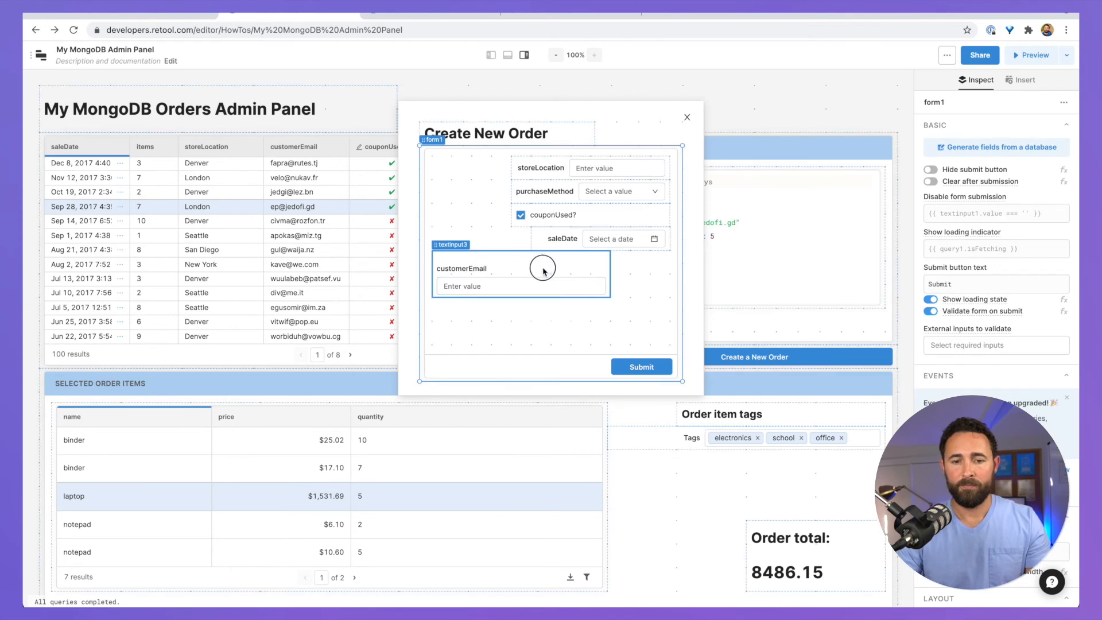
# Step: Move customerEmail below saleDate and make it a required field
pyautogui.moveTo(558, 273); pyautogui.dragTo(502, 271)
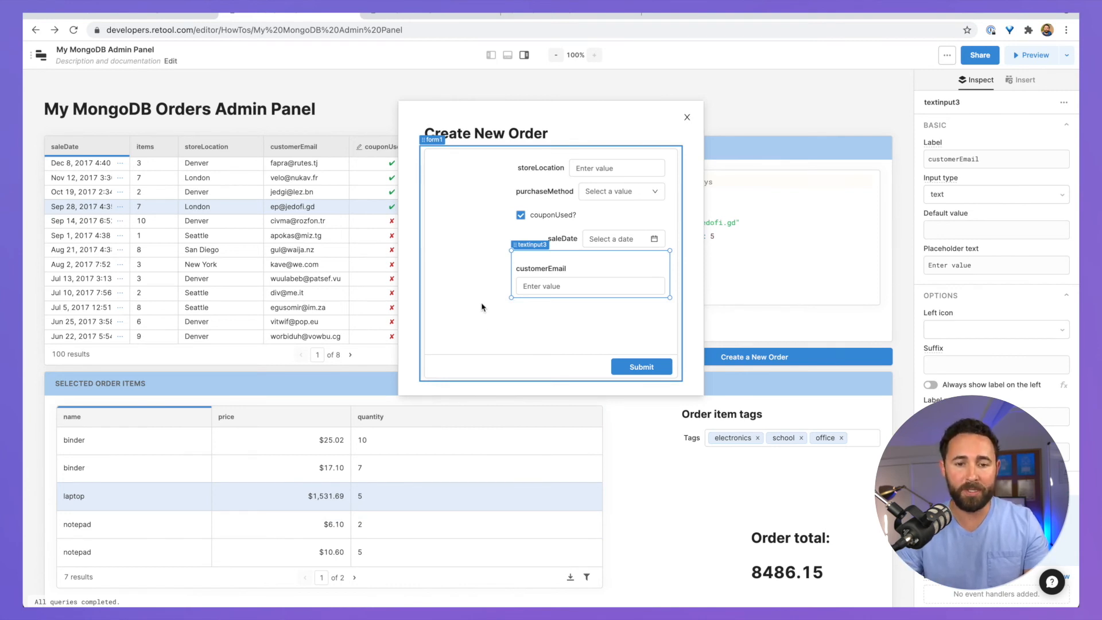
pyautogui.click(467, 273)
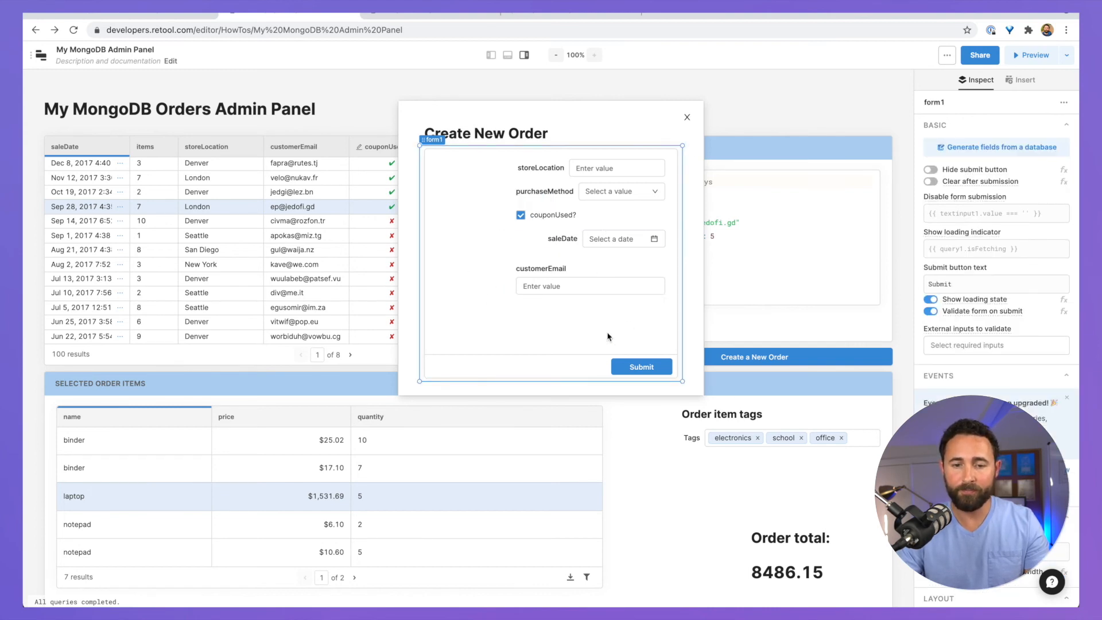
pyautogui.click(537, 275)
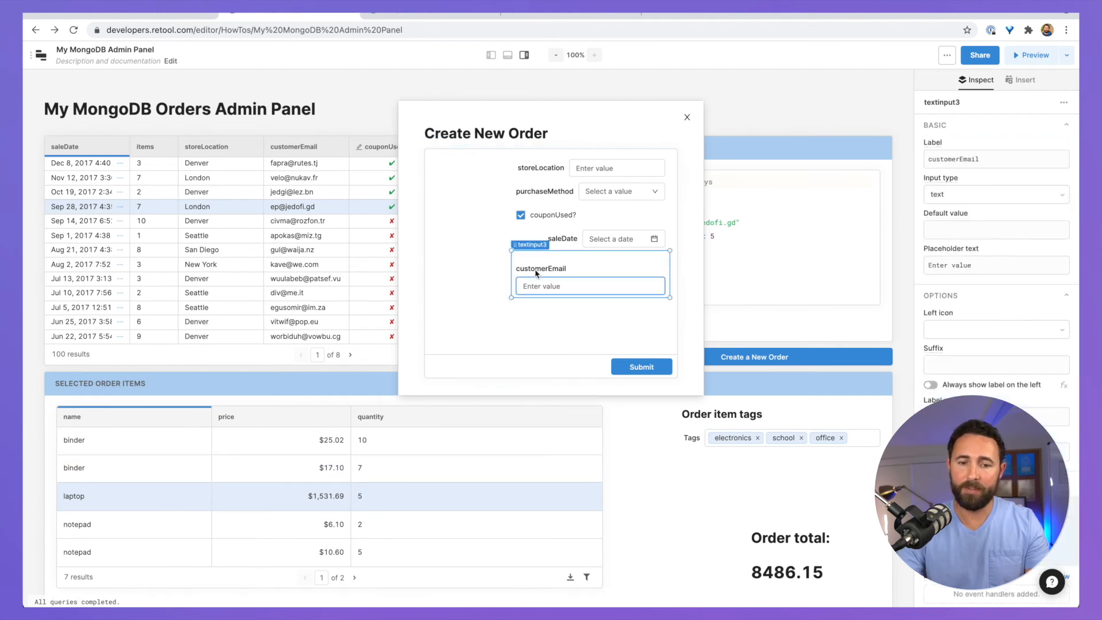
pyautogui.scroll(-5, 963, 406)
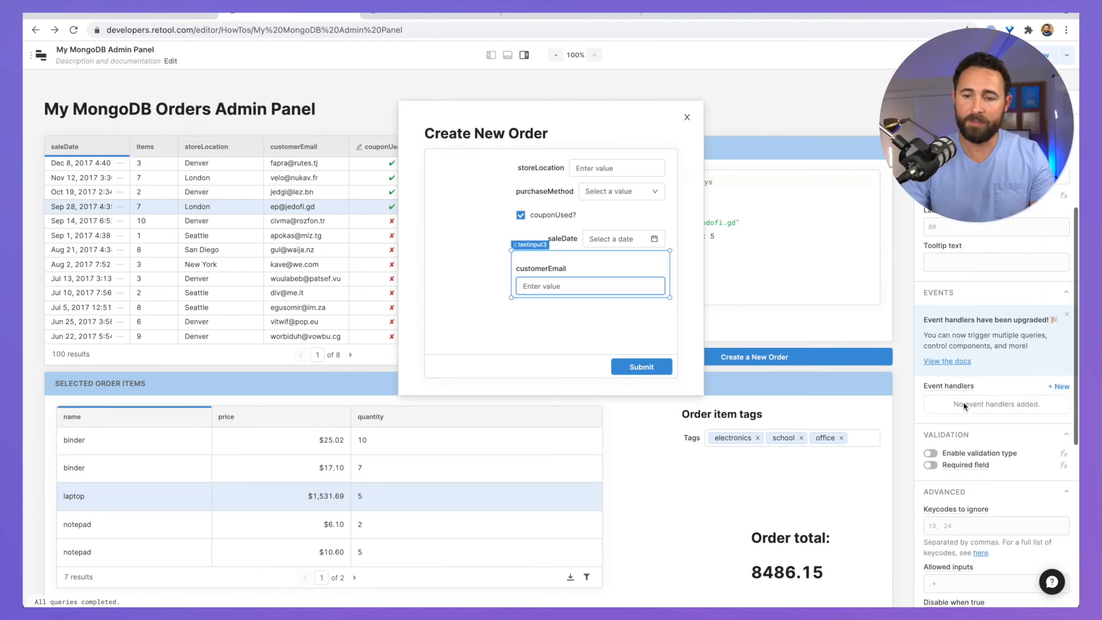
pyautogui.click(930, 400)
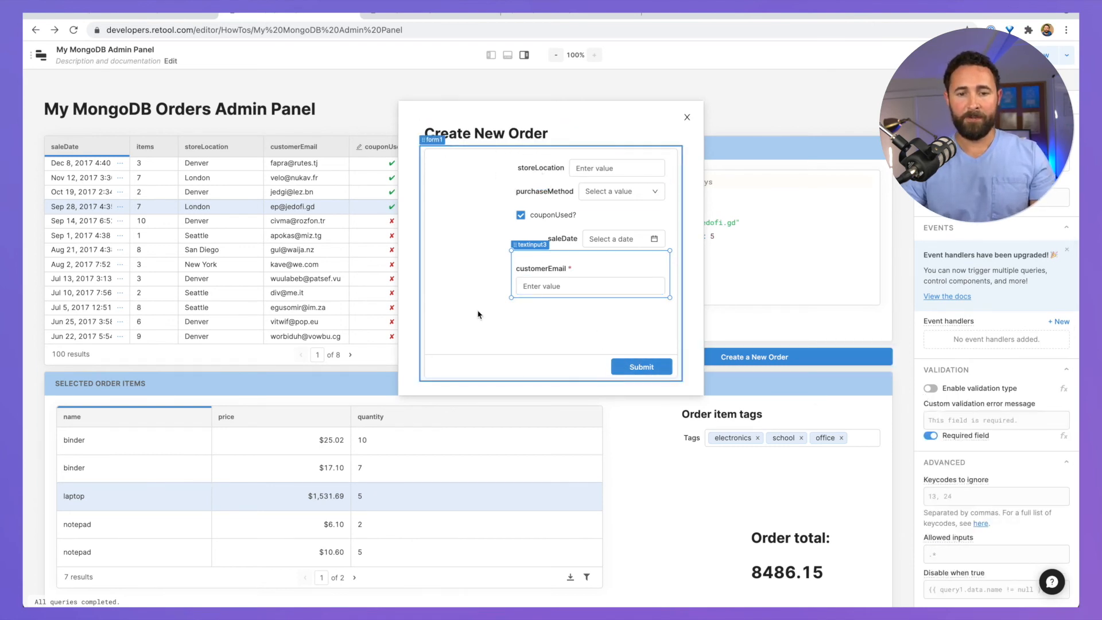
pyautogui.click(468, 325)
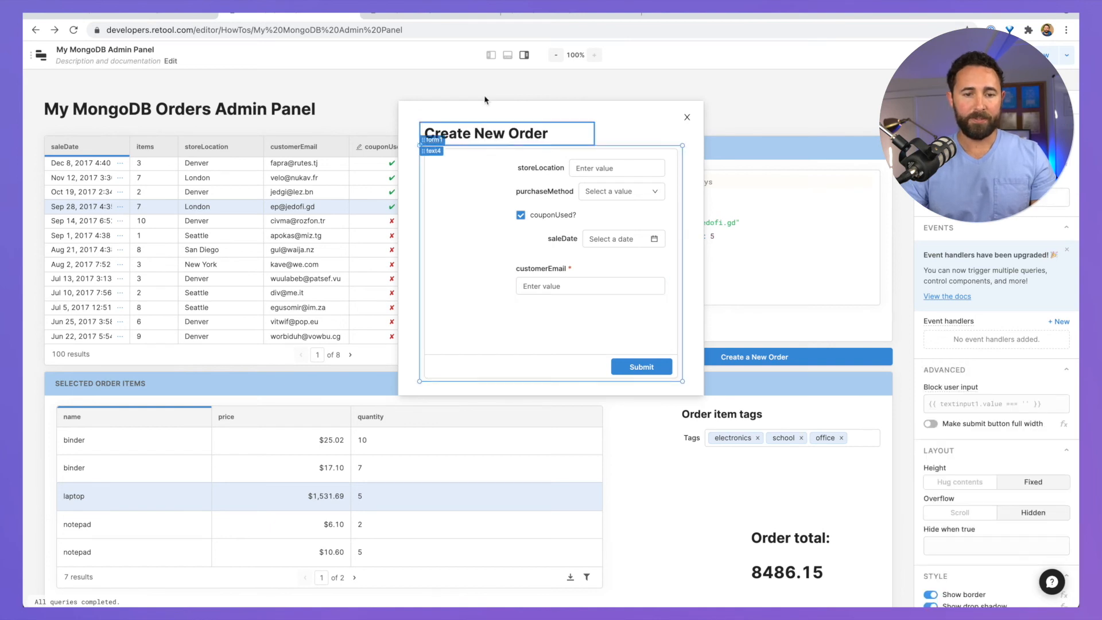
# Step: Rename the duplicated updateOrder query to createOrder
pyautogui.click(504, 55)
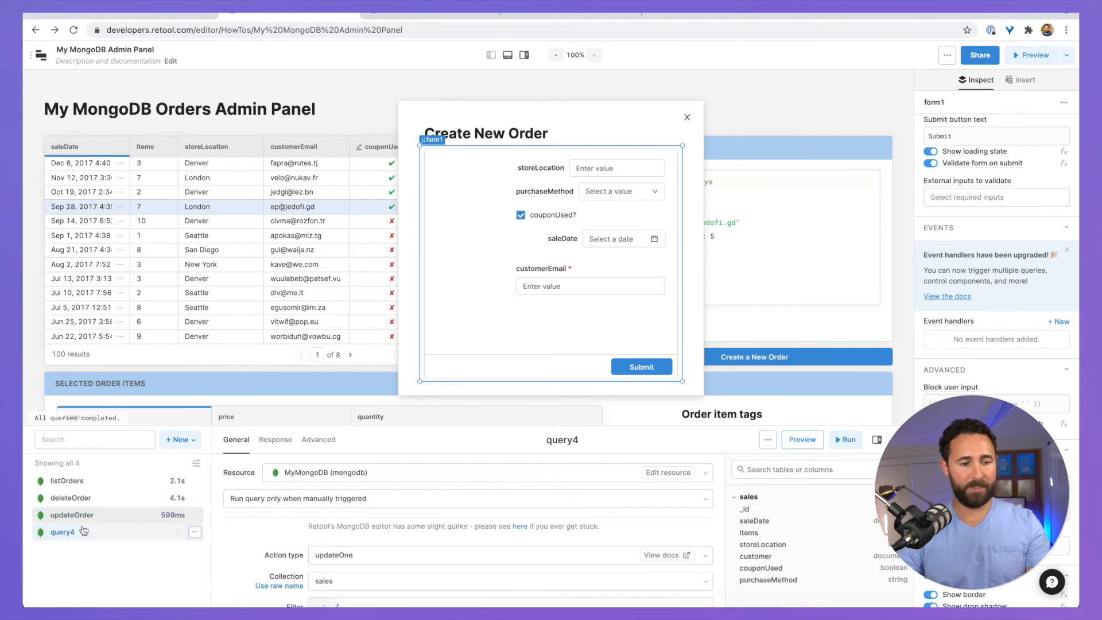
pyautogui.doubleClick(82, 532)
pyautogui.write('createO')
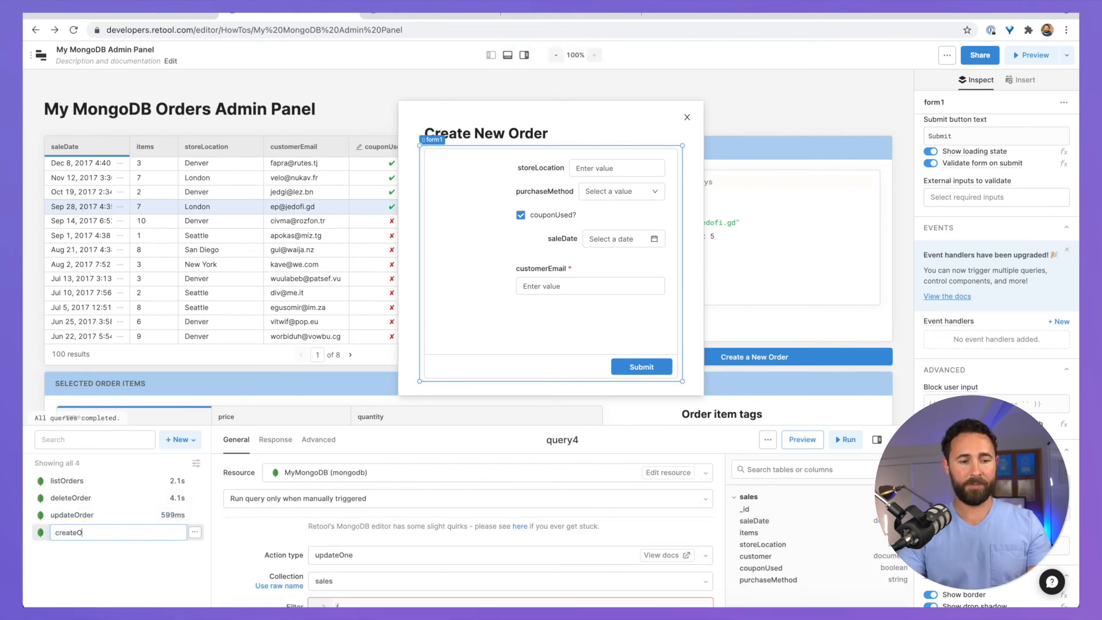
pyautogui.write('rder')
pyautogui.press('Return')
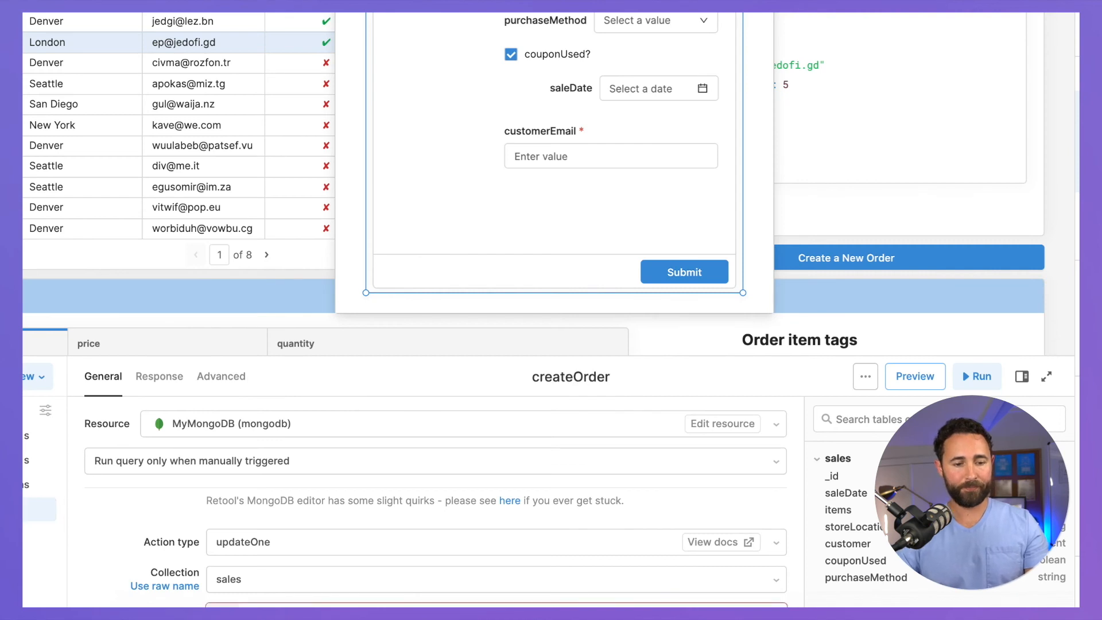
pyautogui.moveTo(271, 357); pyautogui.dragTo(327, 76)
# Step: Set createOrder's action type to insertOne and paste the order Document template
pyautogui.click(322, 273)
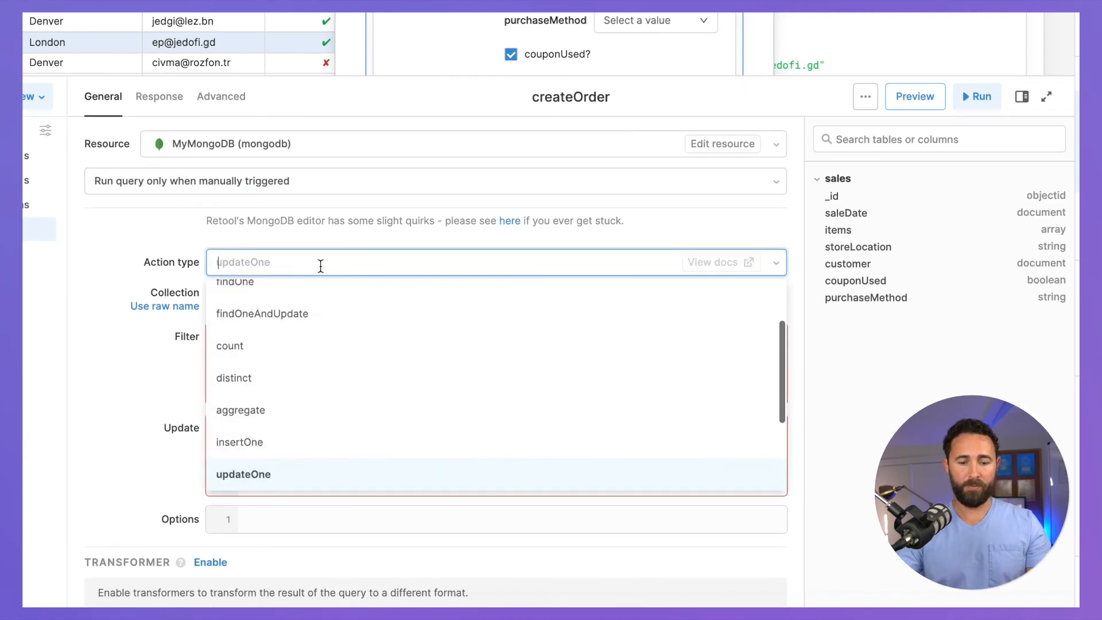
pyautogui.write('inse')
pyautogui.click(281, 304)
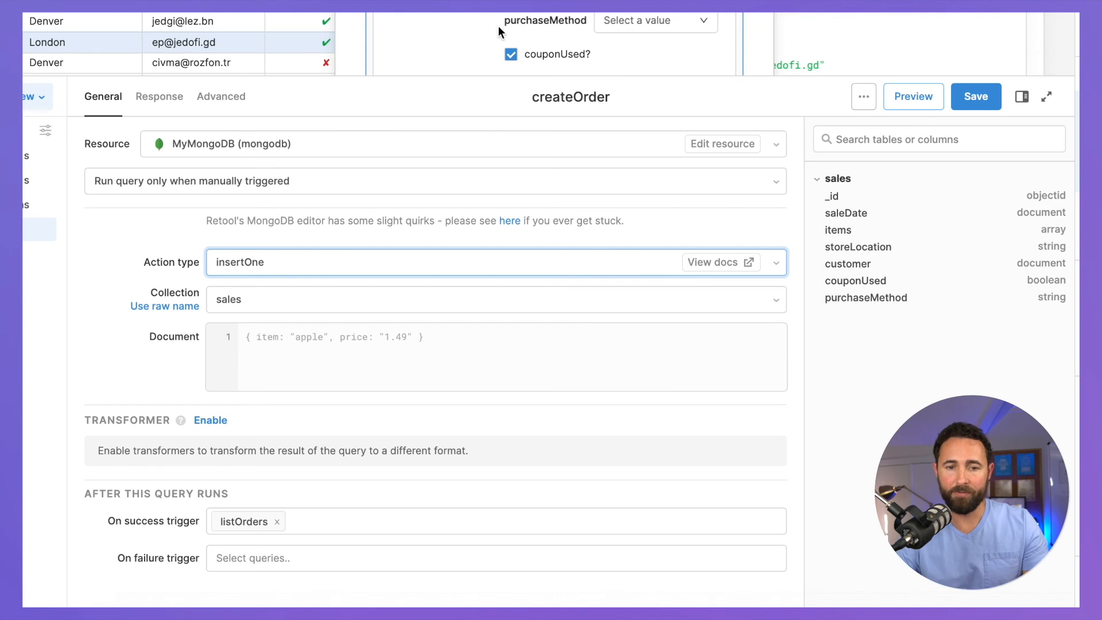
pyautogui.click(319, 349)
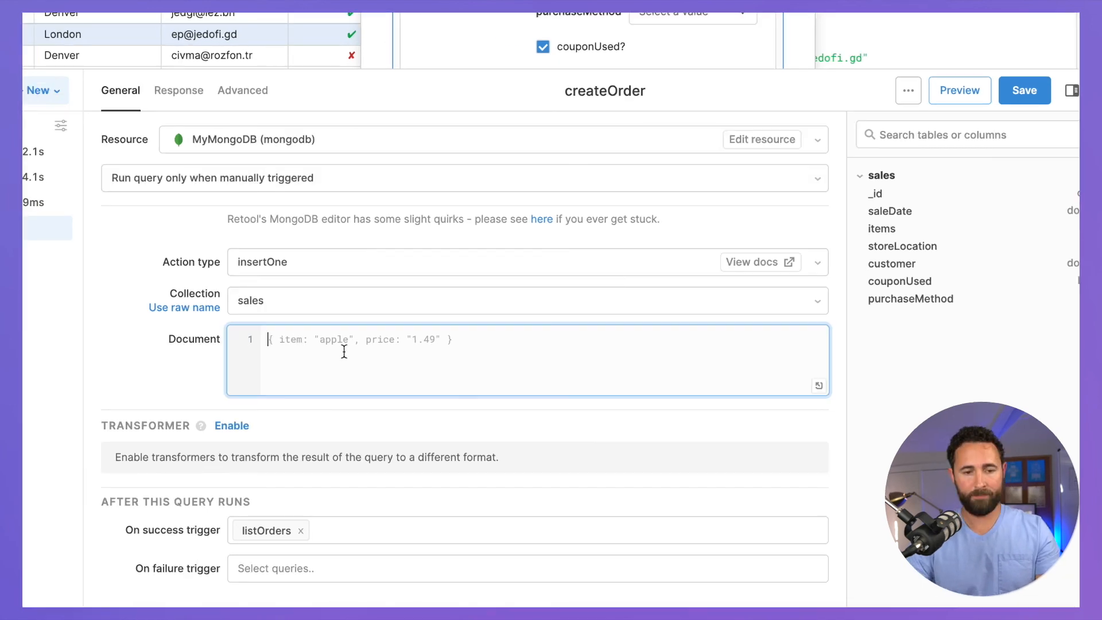
pyautogui.write('{   saleDate:"{{datetimepicker1.formattedString}}",   storeLocation: "{{textinput2.value}}",   couponUsed: {{checkbox1.value}},   purchaseMethod: "{{dropdown1.value}}",   customer: {     email:"{{textinput4.value}}"   } }')
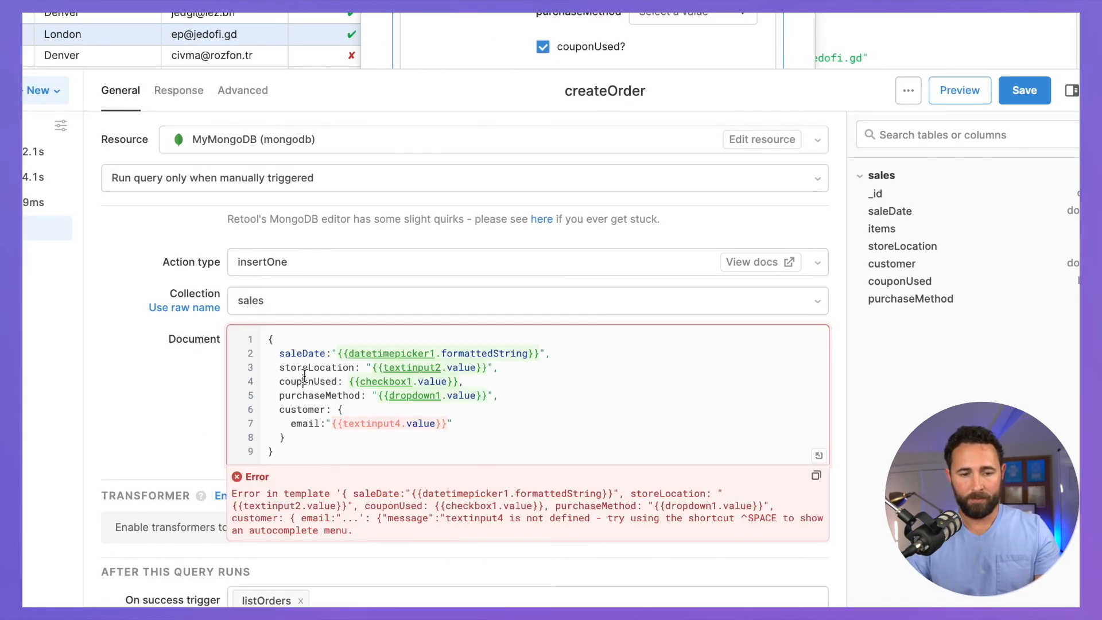
pyautogui.click(304, 376)
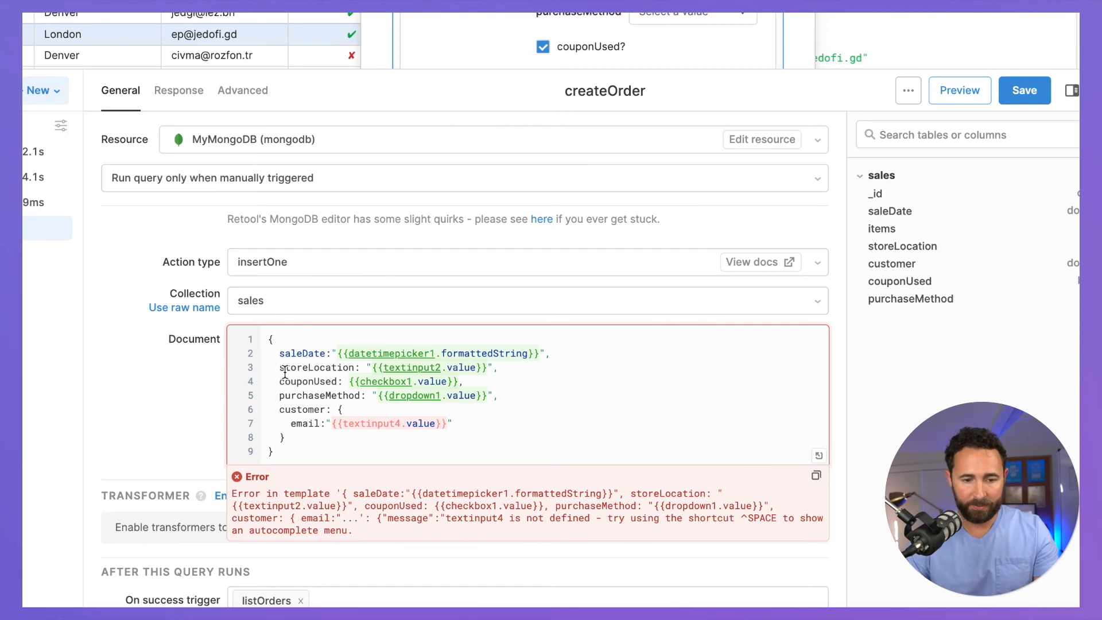
pyautogui.click(295, 352)
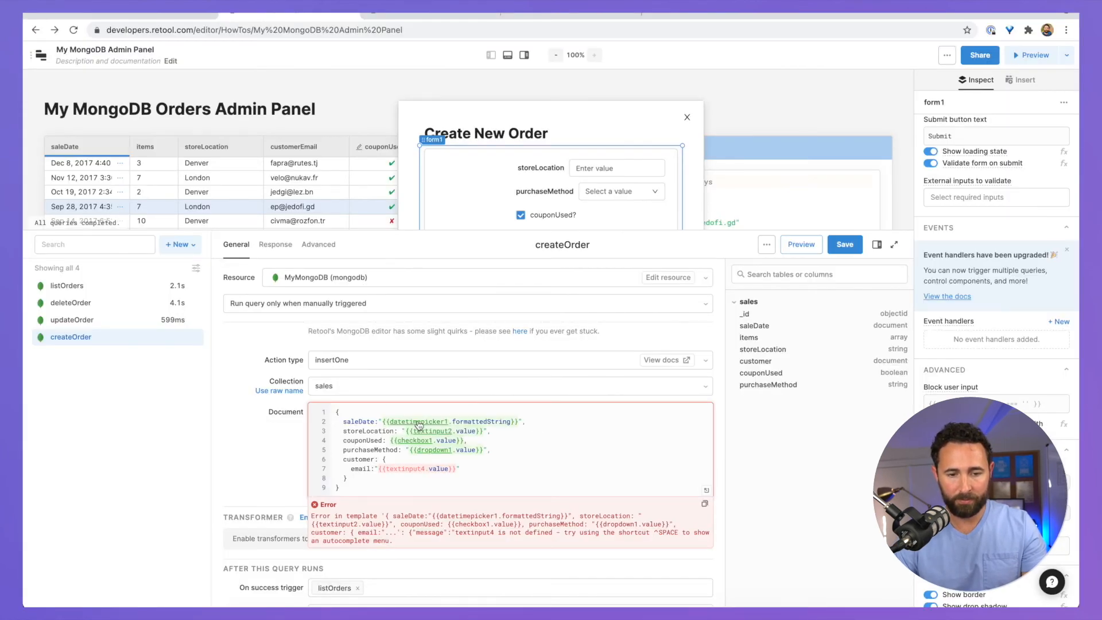
# Step: Fill the test order: sale date 07/07/2021, In Store, store Austin, email 'test'
pyautogui.scroll(-1, 591, 190)
pyautogui.click(548, 247)
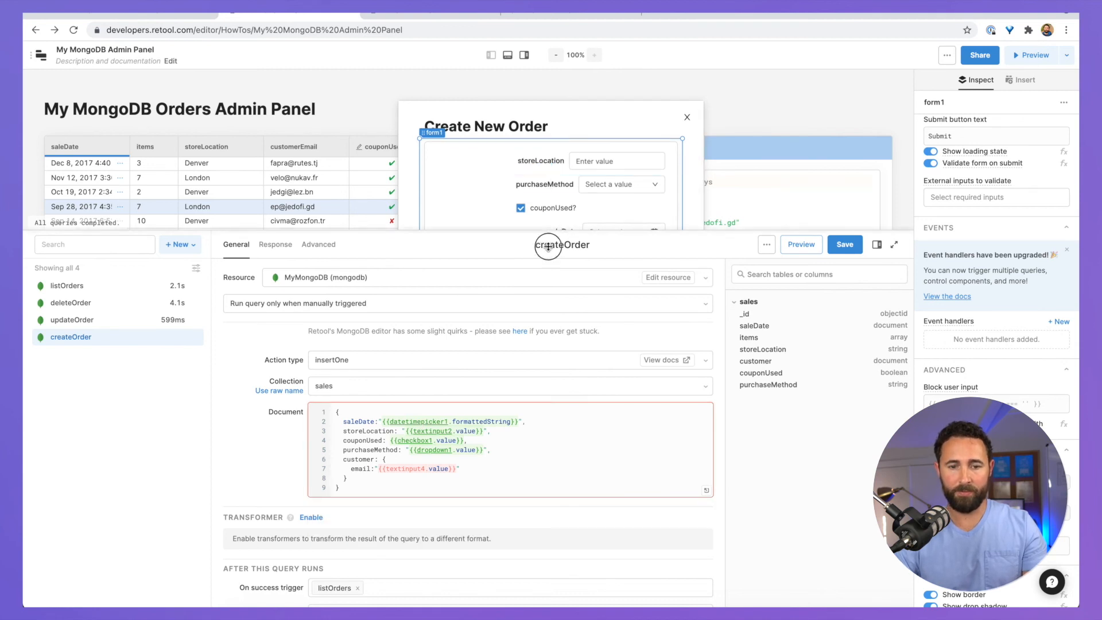
pyautogui.moveTo(549, 247); pyautogui.dragTo(548, 299)
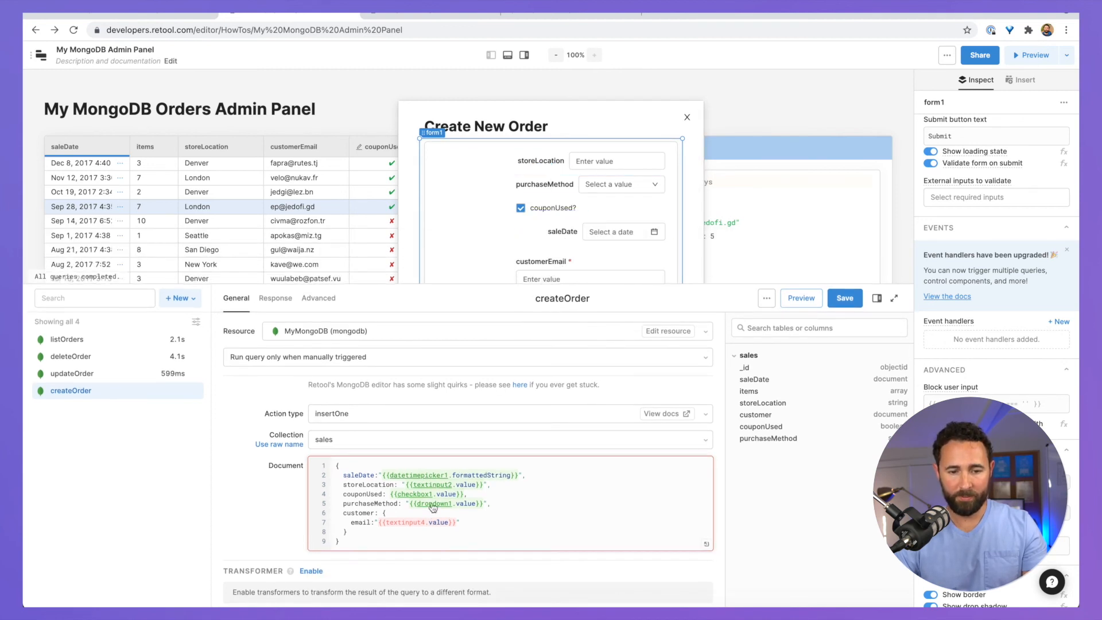
pyautogui.click(475, 470)
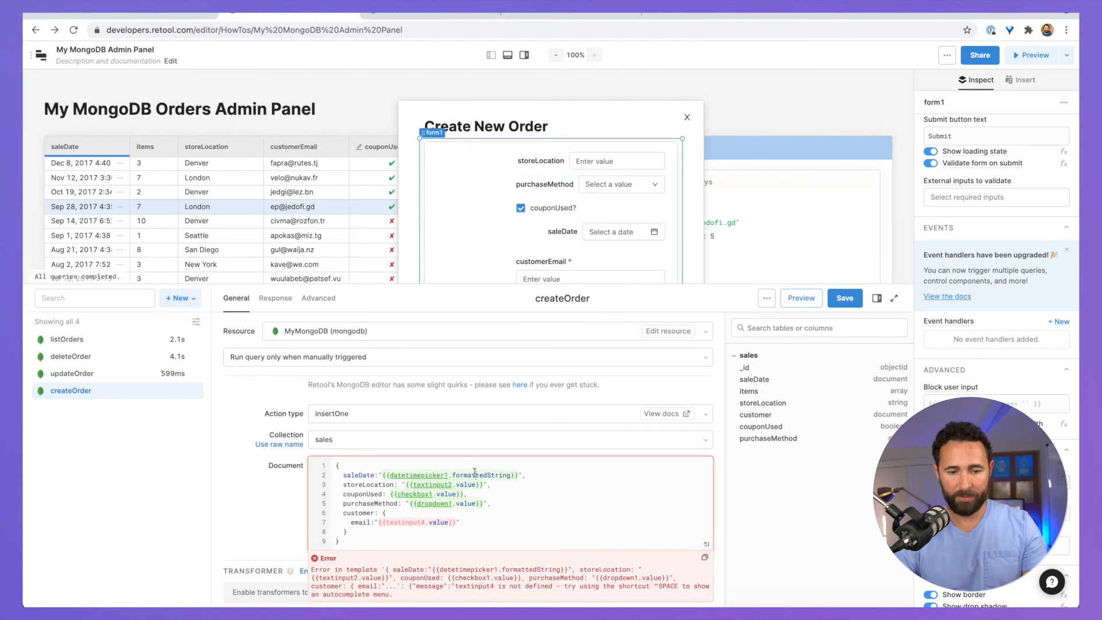
pyautogui.click(654, 232)
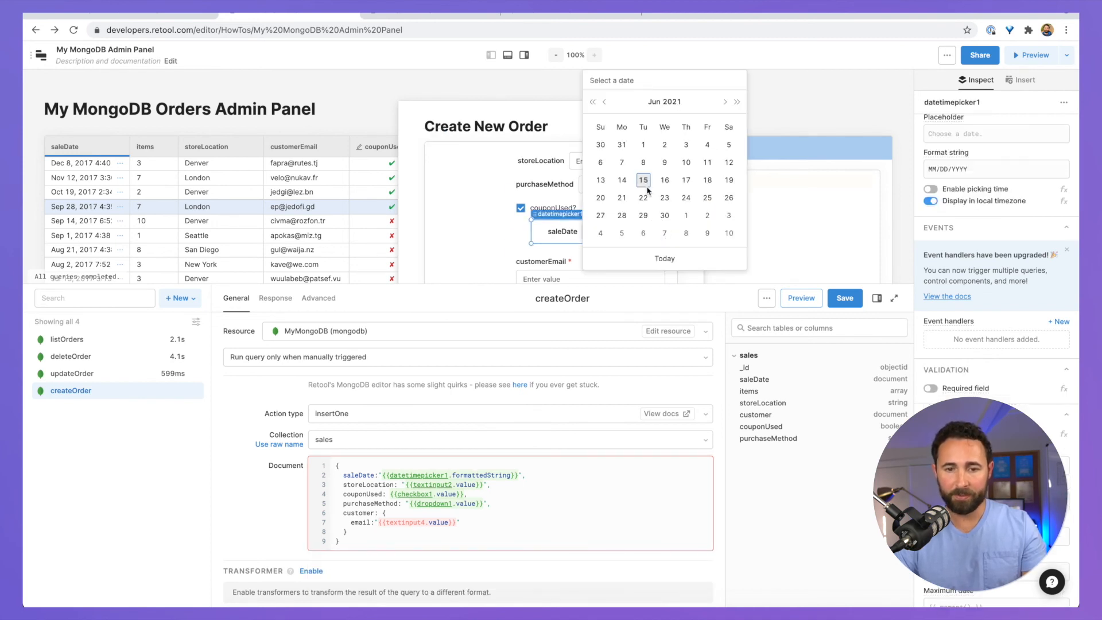
pyautogui.click(650, 163)
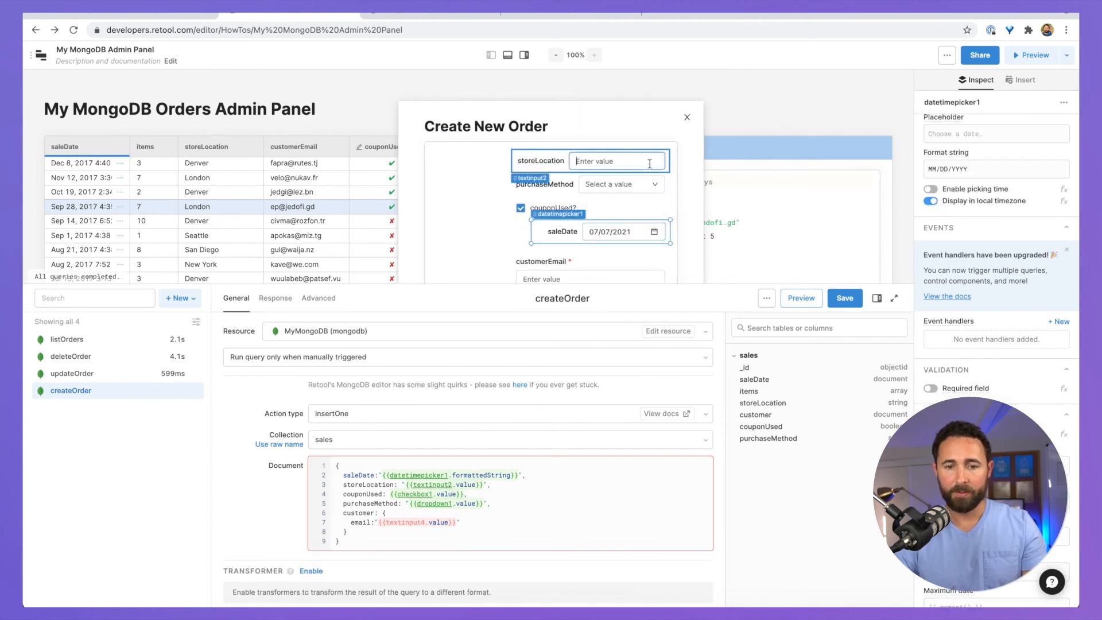
pyautogui.click(614, 188)
pyautogui.click(609, 215)
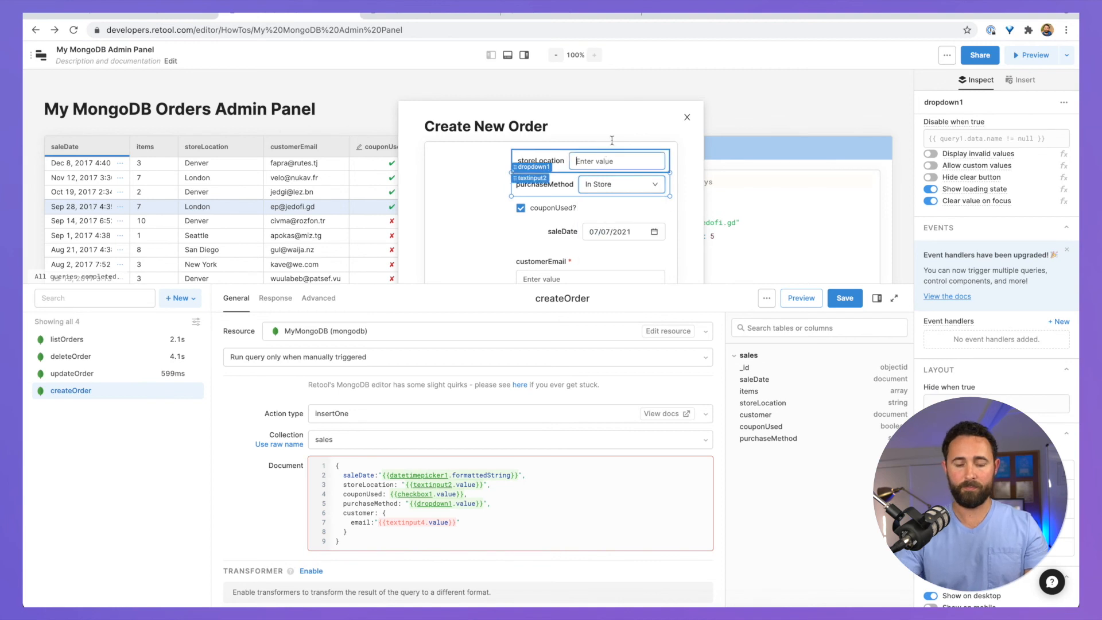
pyautogui.click(612, 161)
pyautogui.write('Austin')
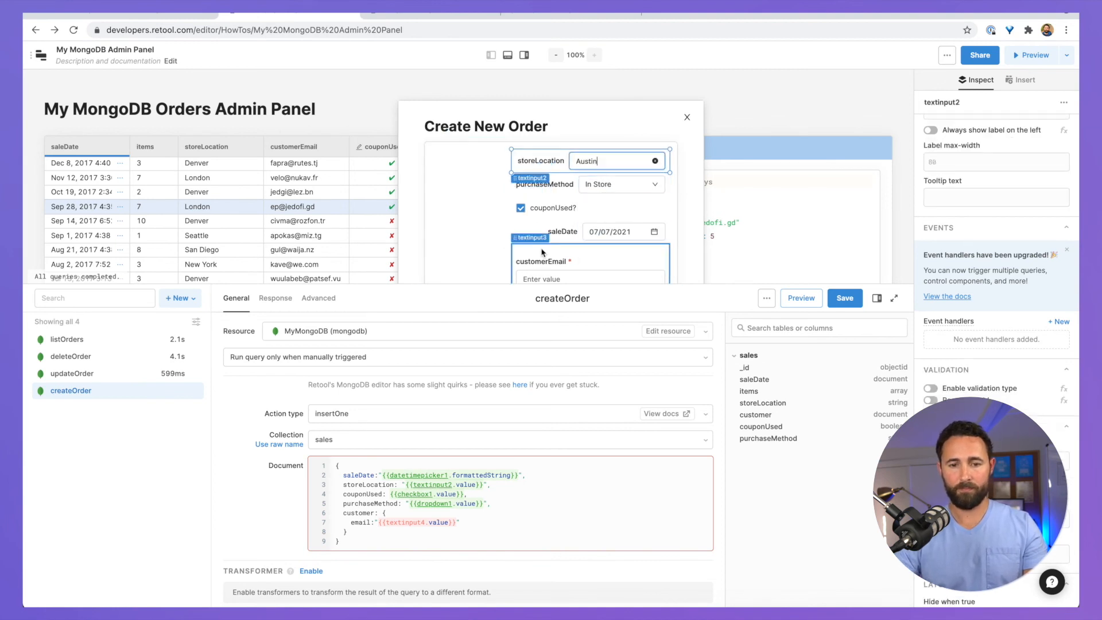
pyautogui.click(539, 278)
pyautogui.write('test@test.com')
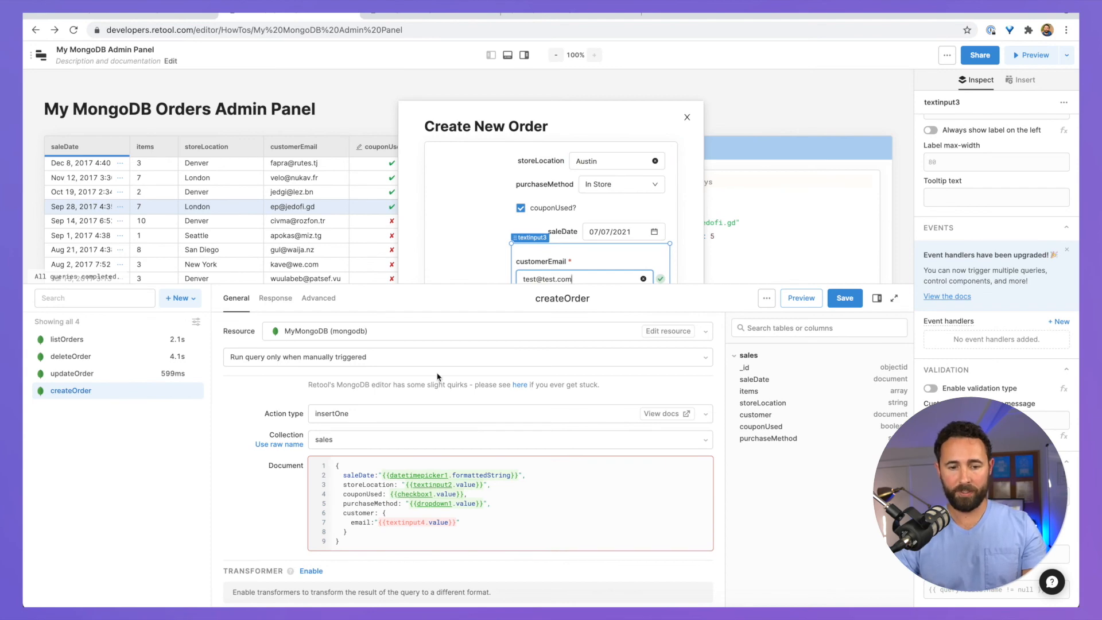
pyautogui.click(413, 521)
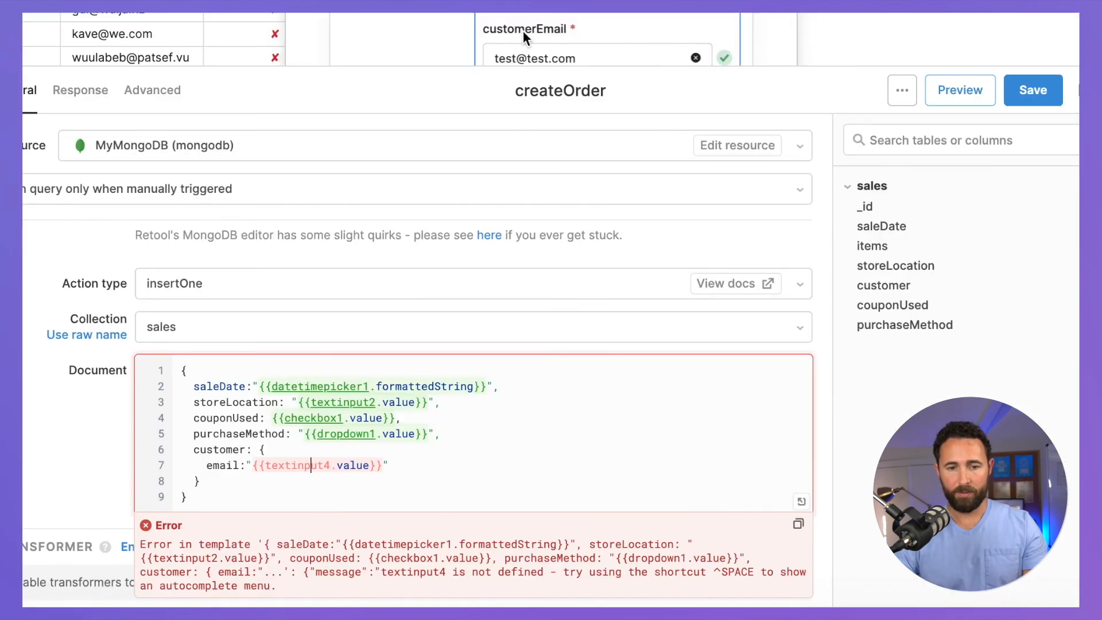
pyautogui.click(332, 465)
pyautogui.press('BackSpace')
pyautogui.write('3')
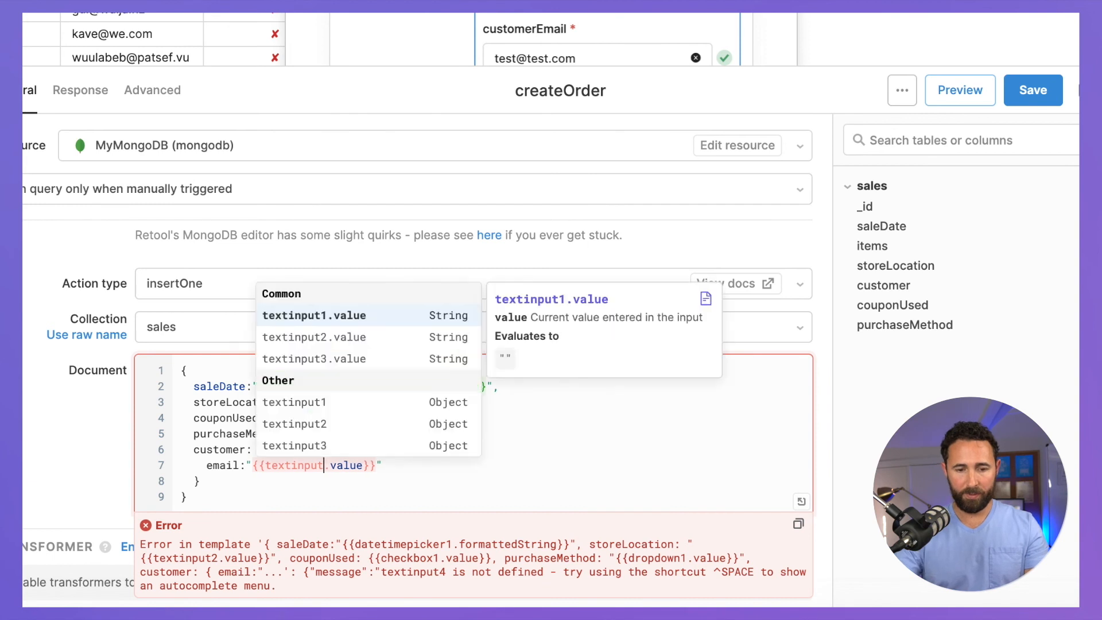
pyautogui.click(430, 465)
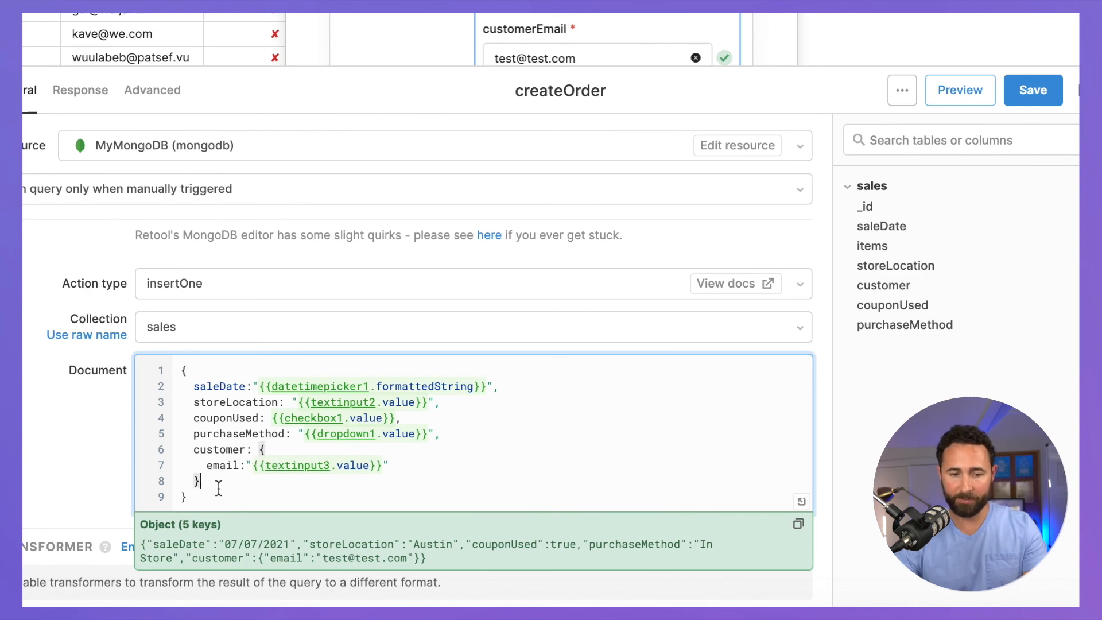
# Step: Replace createOrder's success notification 'Updated order.' with 'Created new order.'
pyautogui.scroll(-3, 219, 488)
pyautogui.click(52, 366)
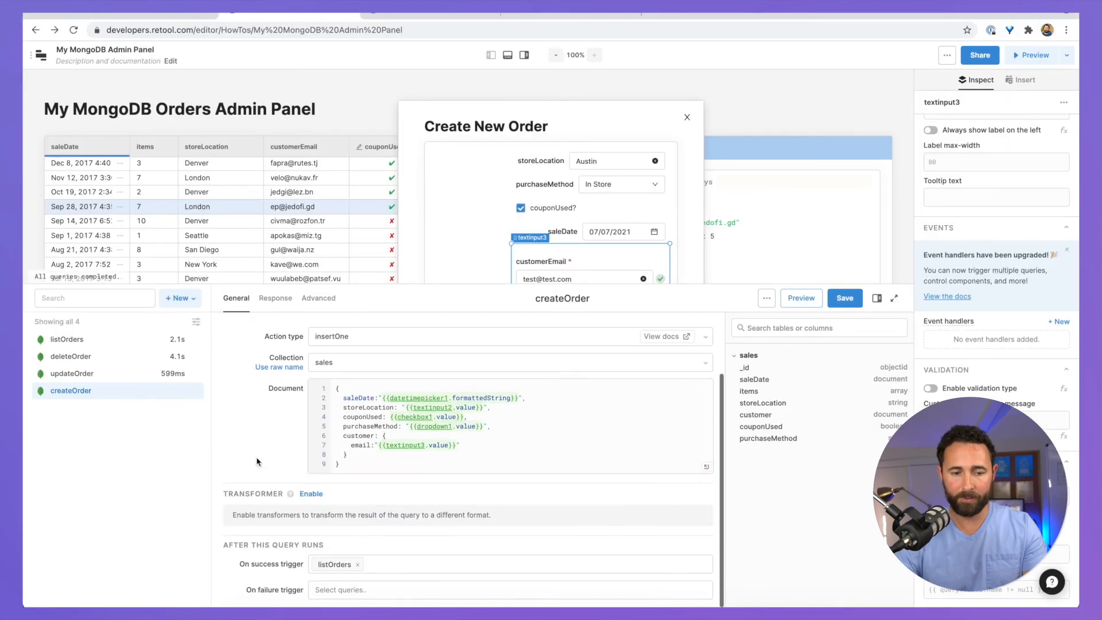
pyautogui.scroll(3, 402, 436)
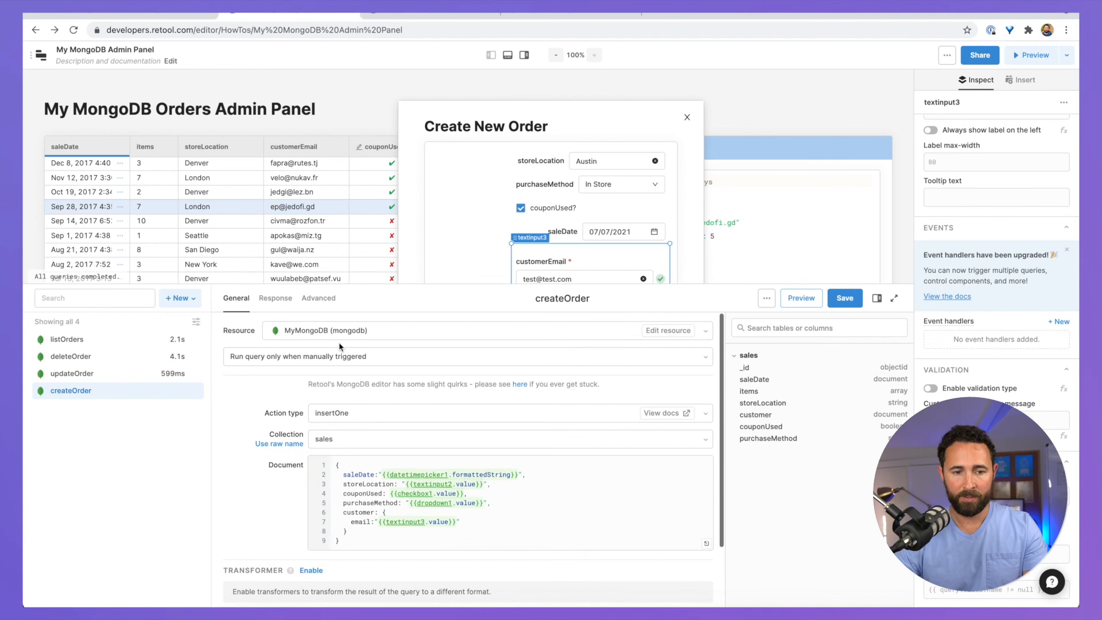
pyautogui.click(276, 299)
pyautogui.click(364, 469)
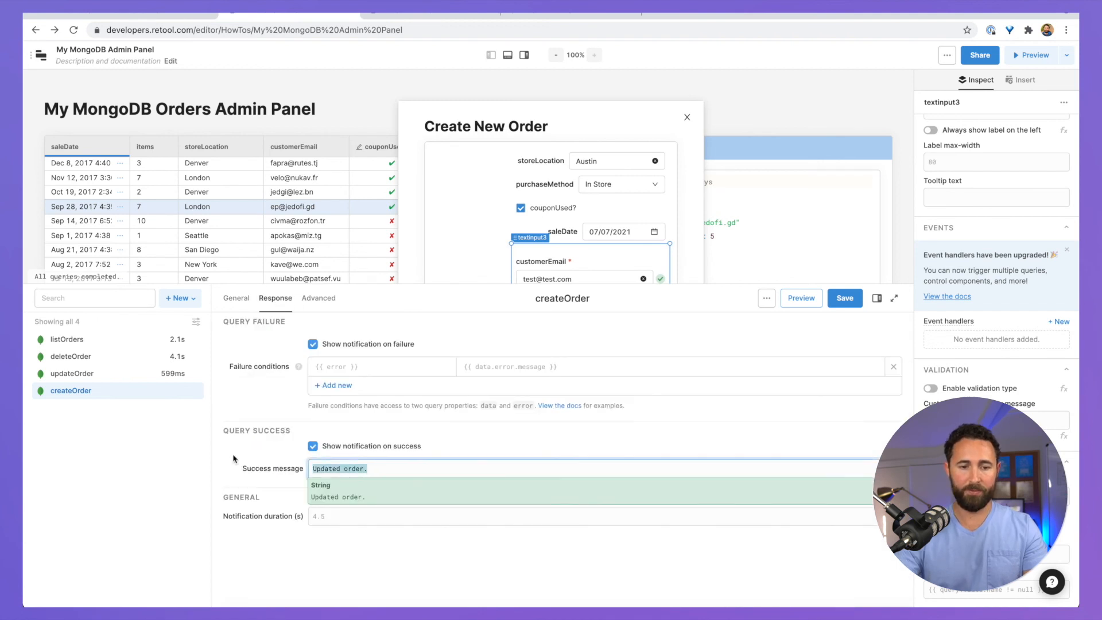
pyautogui.hotkey('ctrl', 'a')
pyautogui.write('Create ')
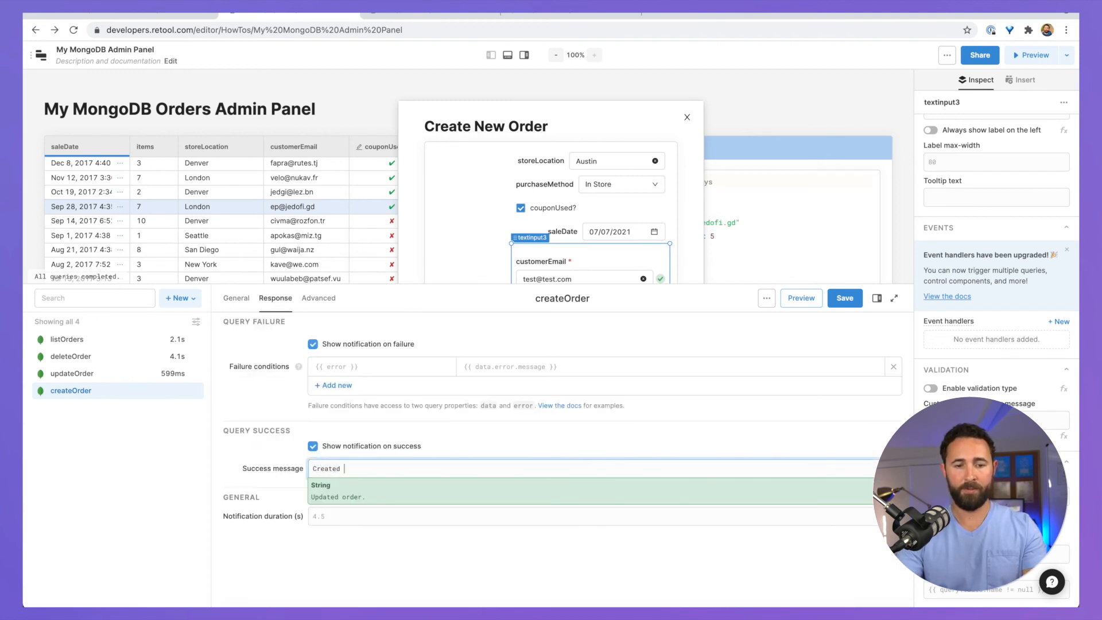
pyautogui.write(' new order.')
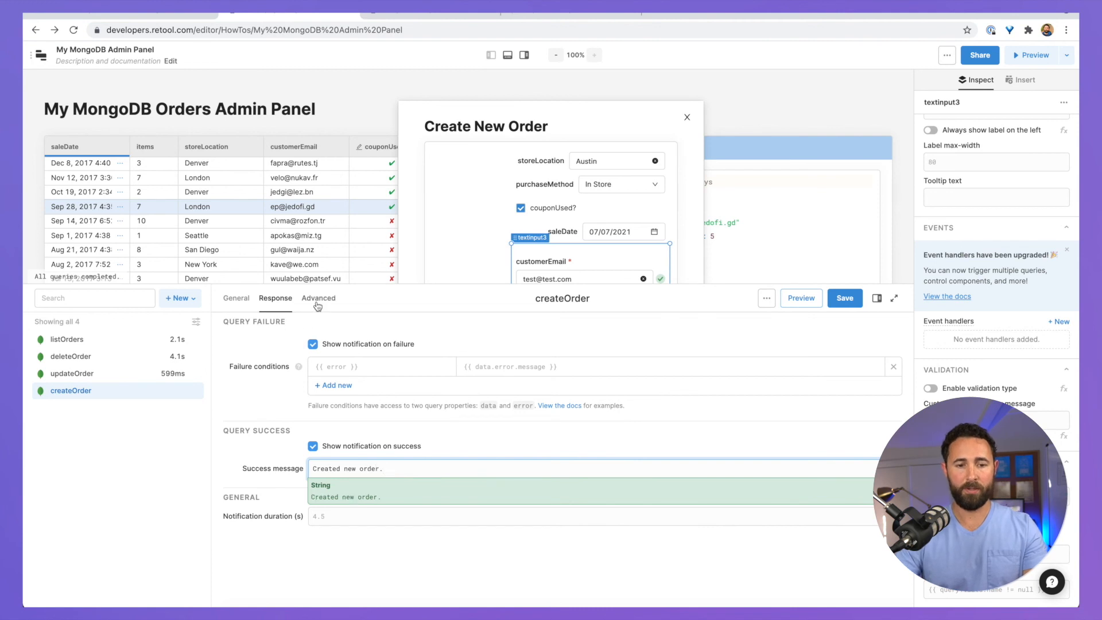
pyautogui.click(319, 299)
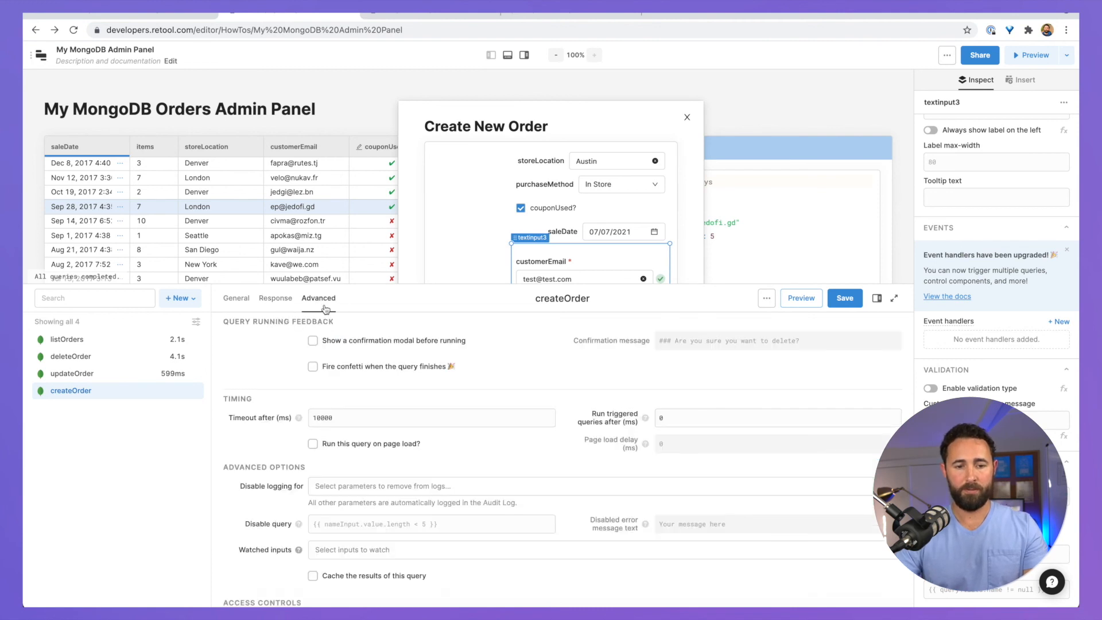
pyautogui.click(236, 299)
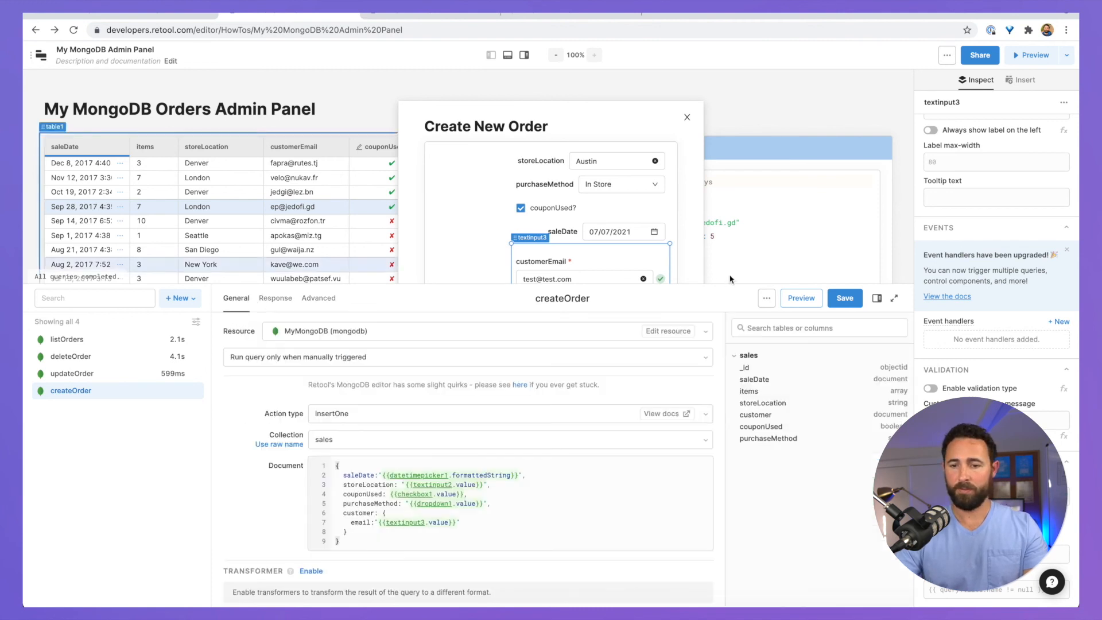
# Step: Save the createOrder query and select the order form
pyautogui.click(842, 303)
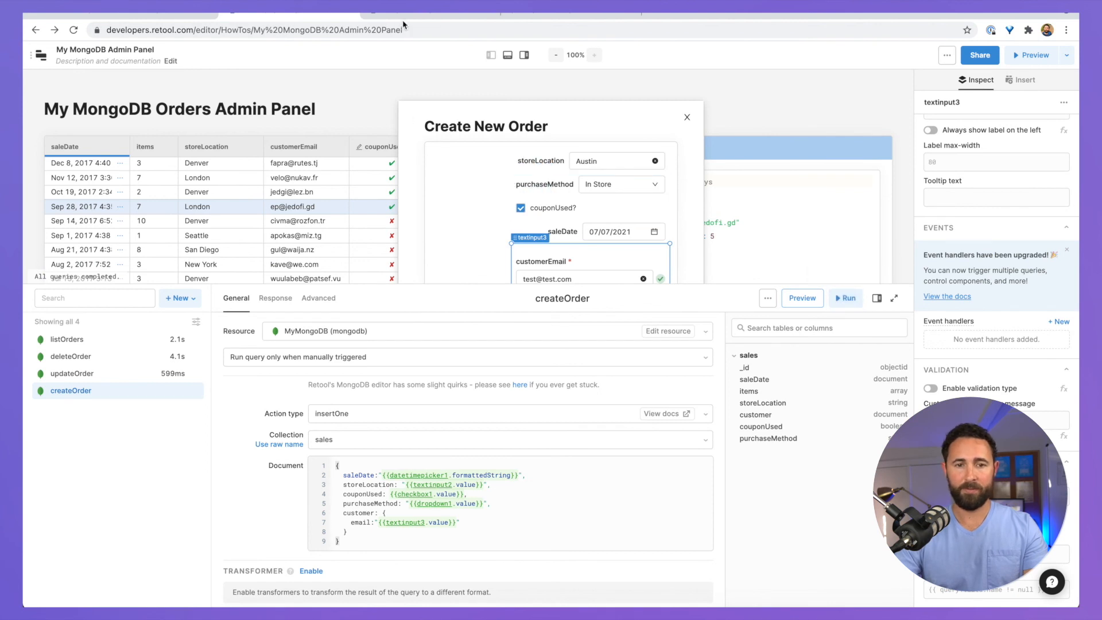
pyautogui.click(508, 57)
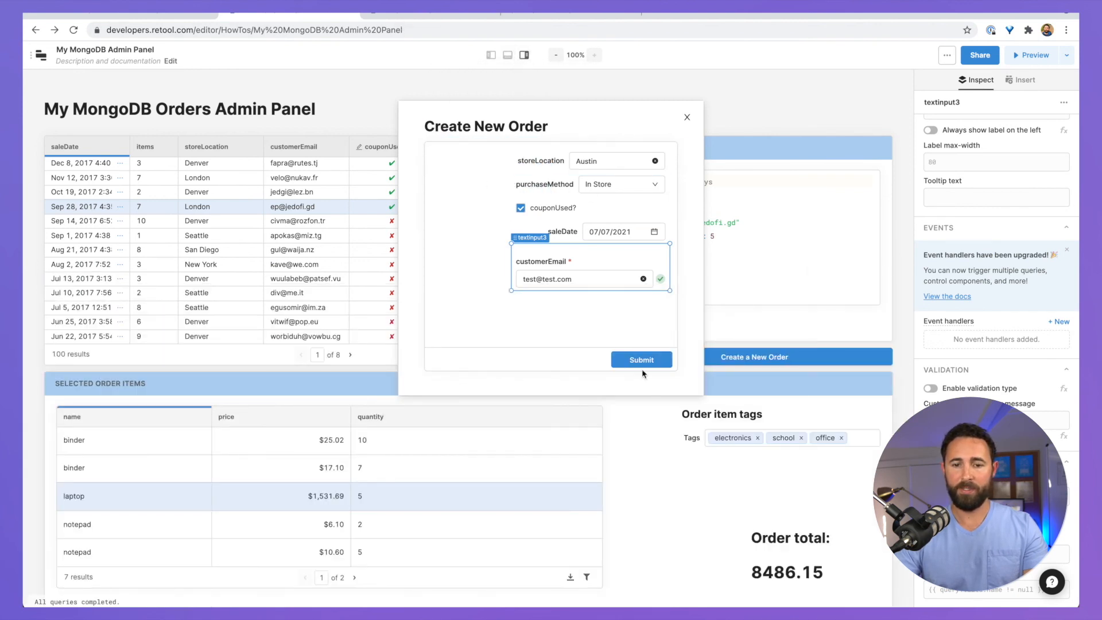
pyautogui.click(573, 365)
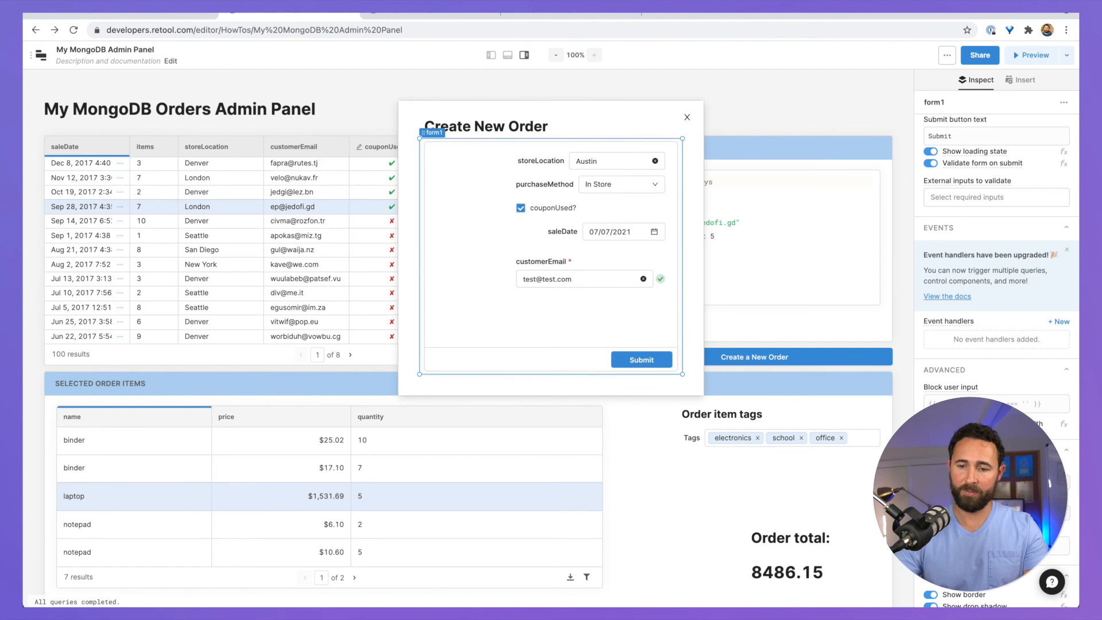
pyautogui.scroll(4, 996, 287)
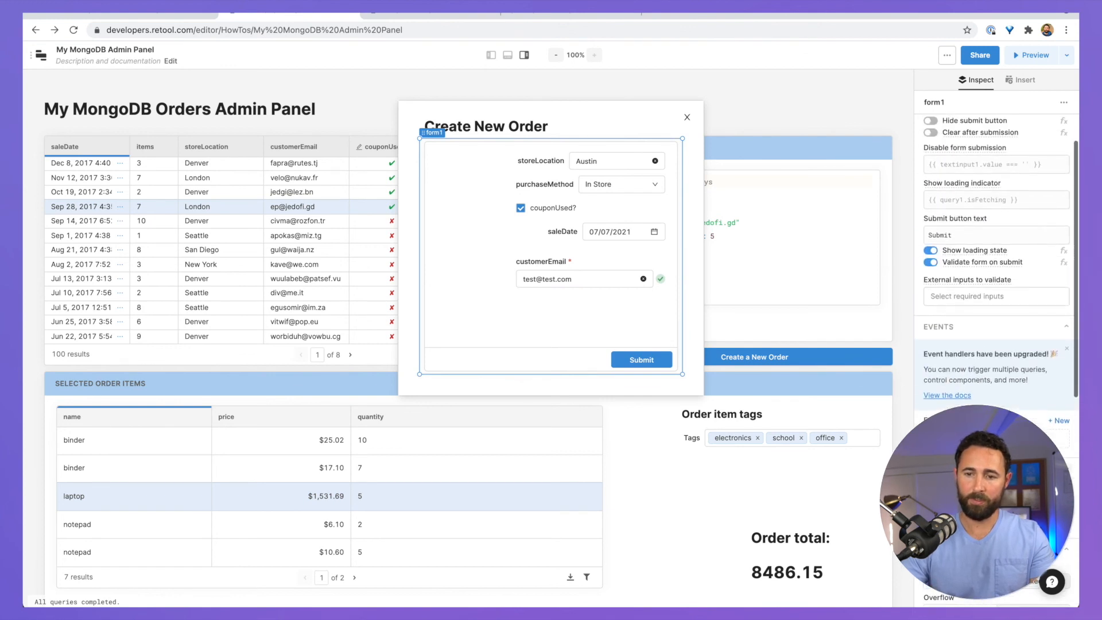
pyautogui.scroll(2, 1006, 476)
# Step: Add a form Submit handler triggering createOrder with a 2000 ms debounce
pyautogui.click(1001, 487)
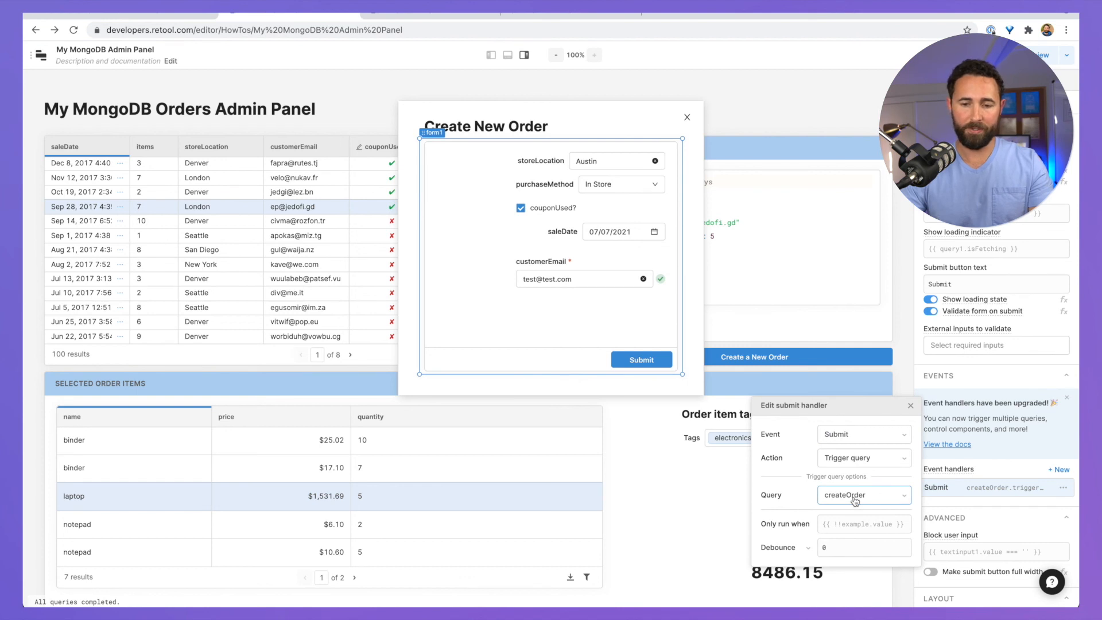
pyautogui.doubleClick(847, 544)
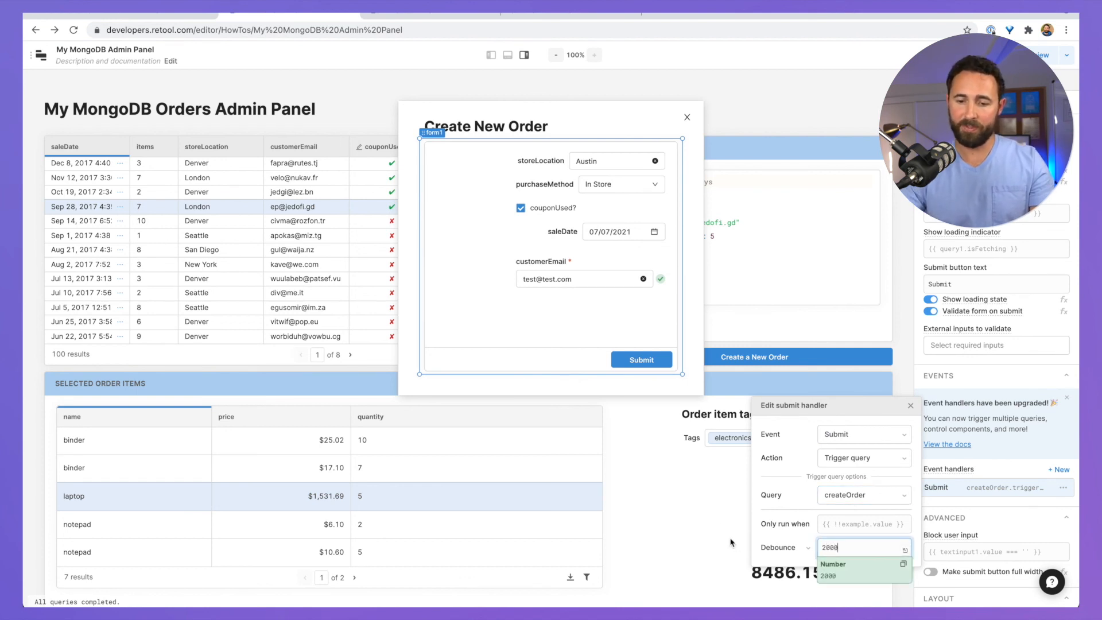
pyautogui.click(781, 484)
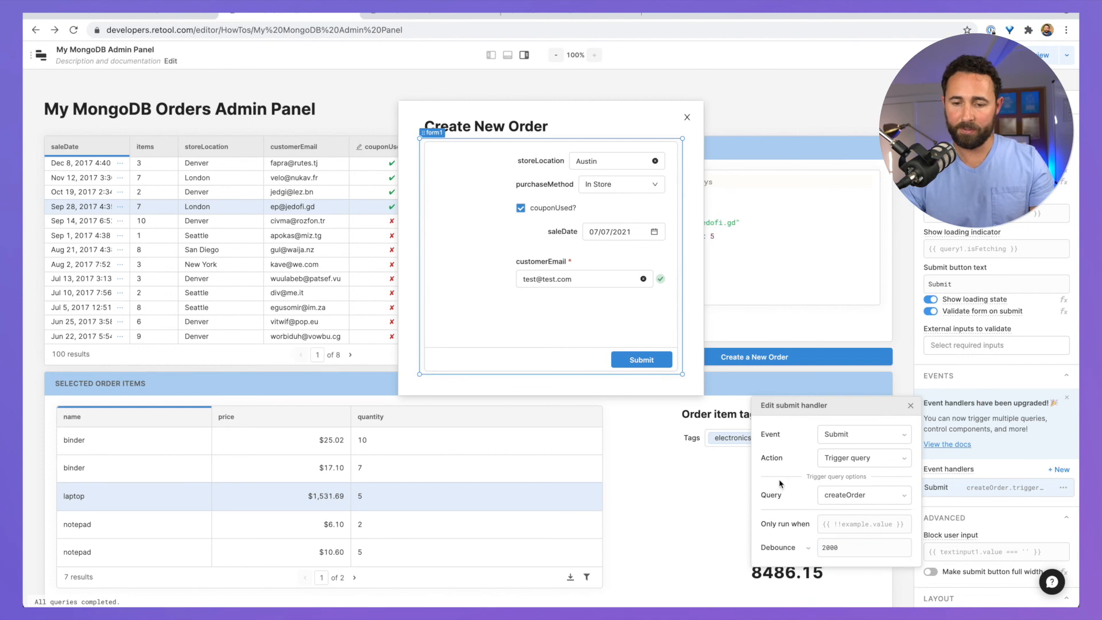
pyautogui.click(911, 406)
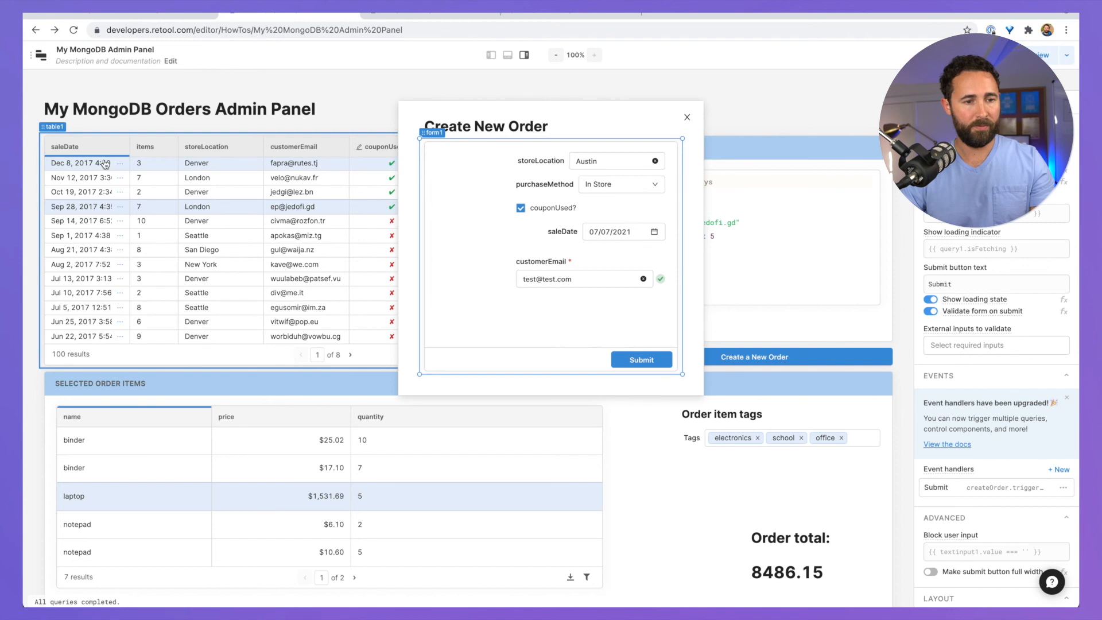
# Step: Submit the test order, close the dialog, and sort the table by saleDate
pyautogui.click(632, 359)
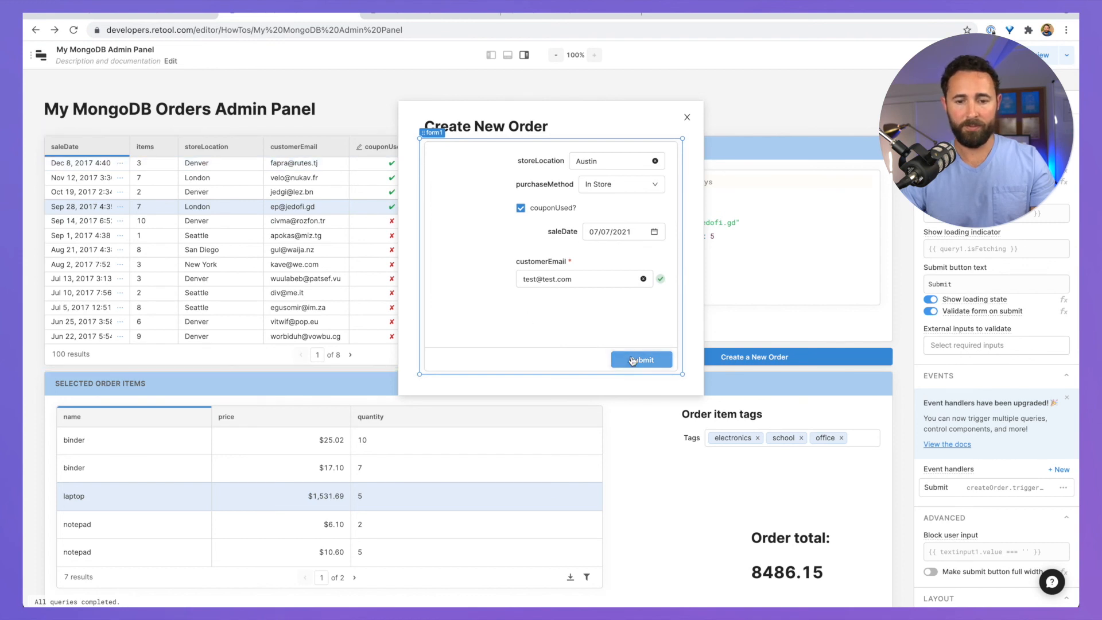
pyautogui.click(579, 388)
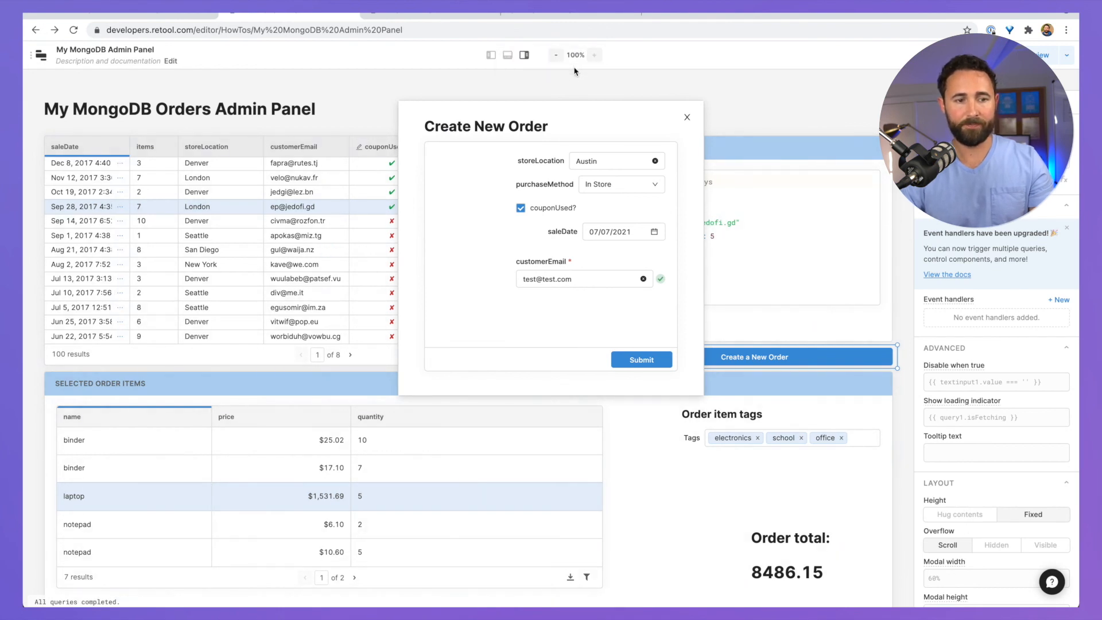
pyautogui.click(687, 121)
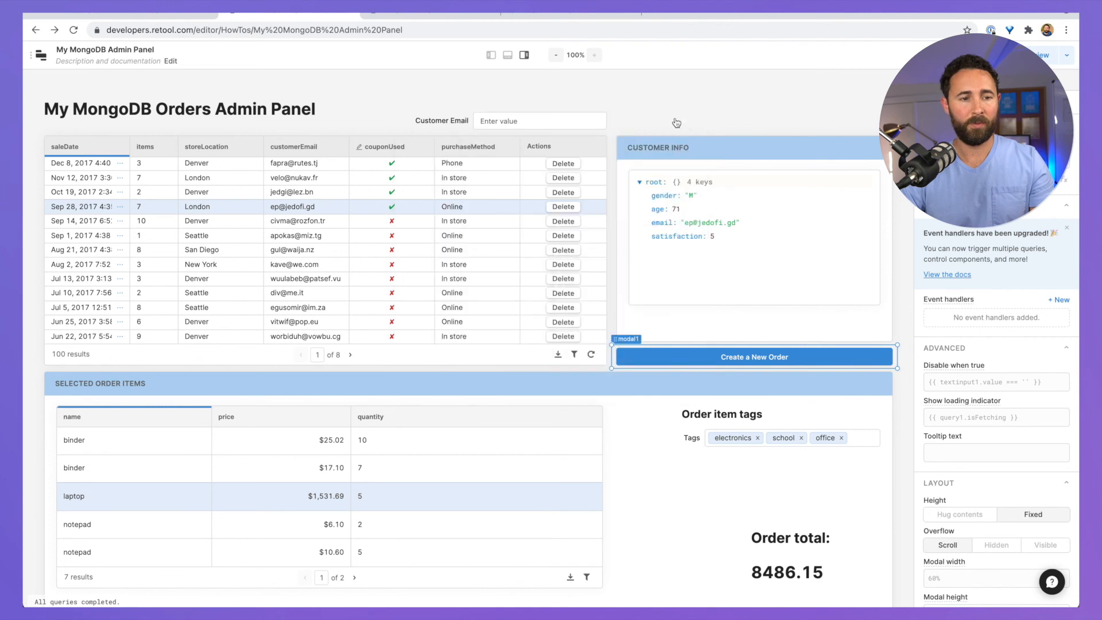
pyautogui.click(91, 147)
pyautogui.click(92, 147)
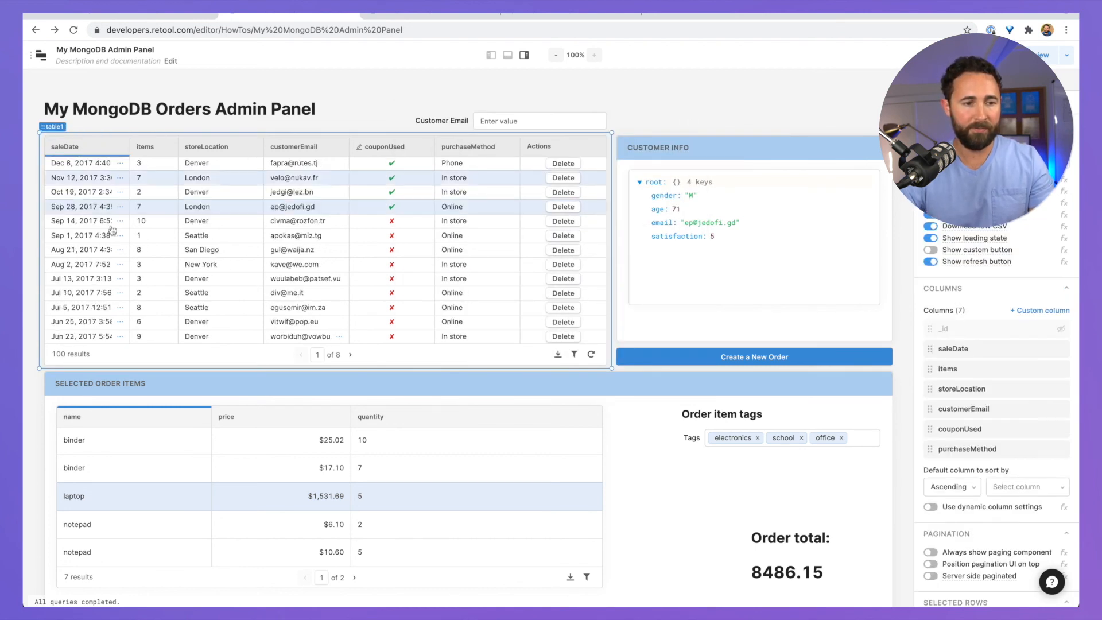
pyautogui.click(119, 178)
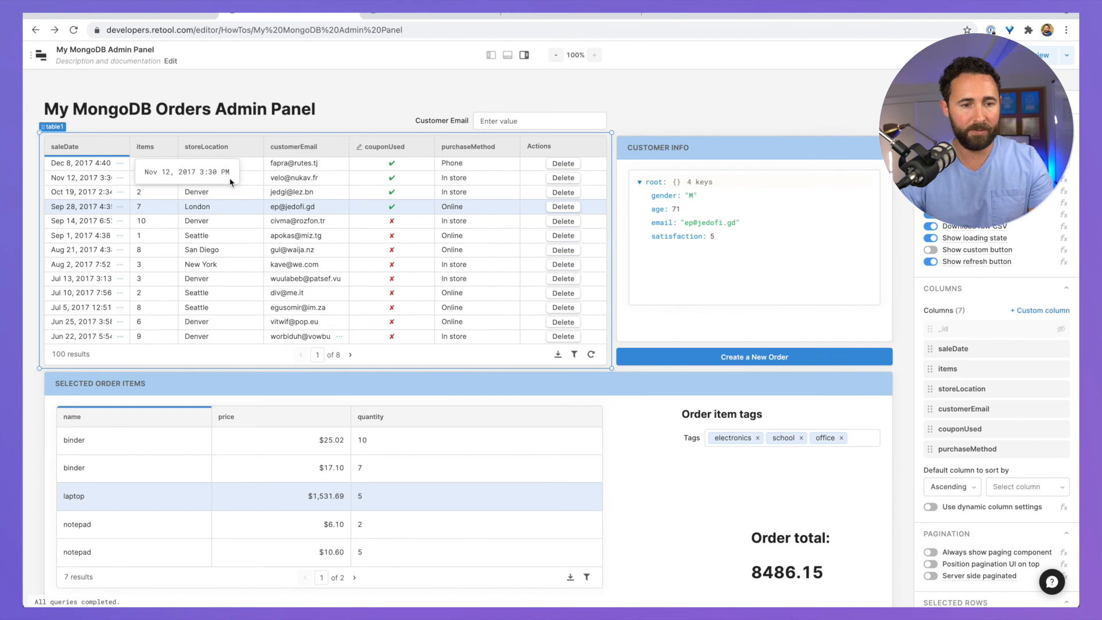
# Step: Set listOrders' Sort by to { saleDate: 1 } and rerun the query
pyautogui.click(507, 54)
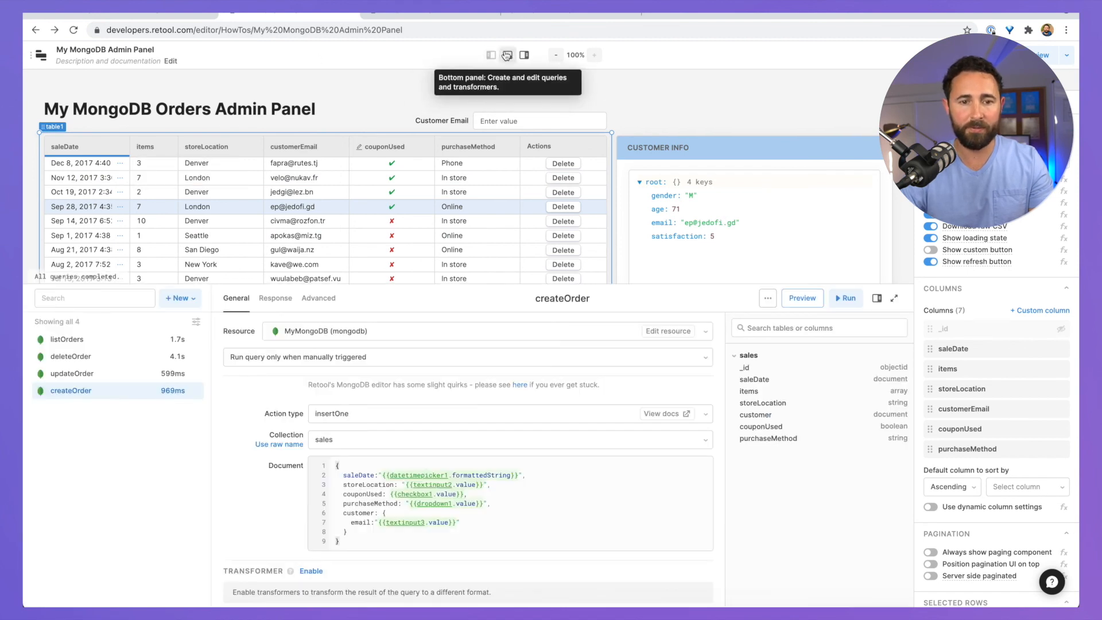
pyautogui.click(98, 340)
pyautogui.scroll(-3, 307, 478)
pyautogui.click(374, 463)
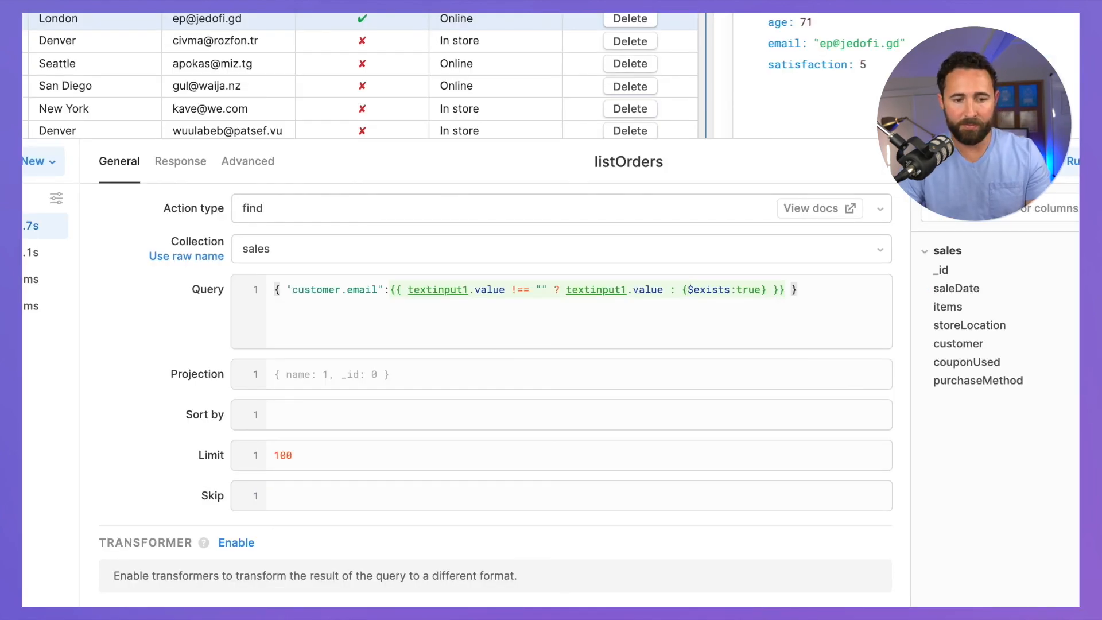
pyautogui.click(295, 403)
pyautogui.write('{ saleDate: 1 }')
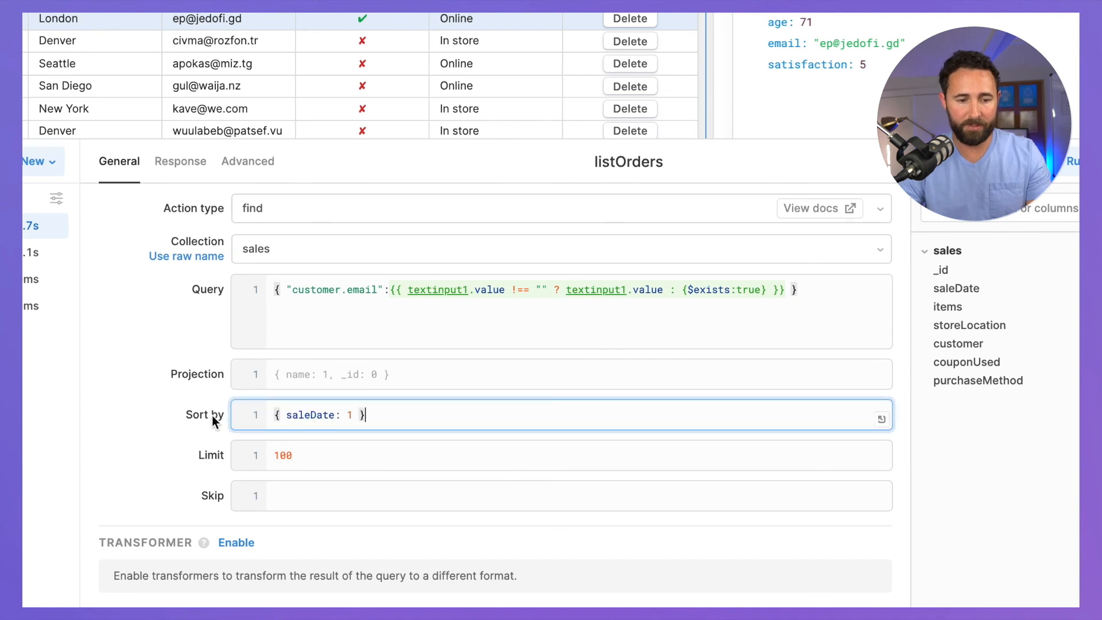
pyautogui.click(162, 409)
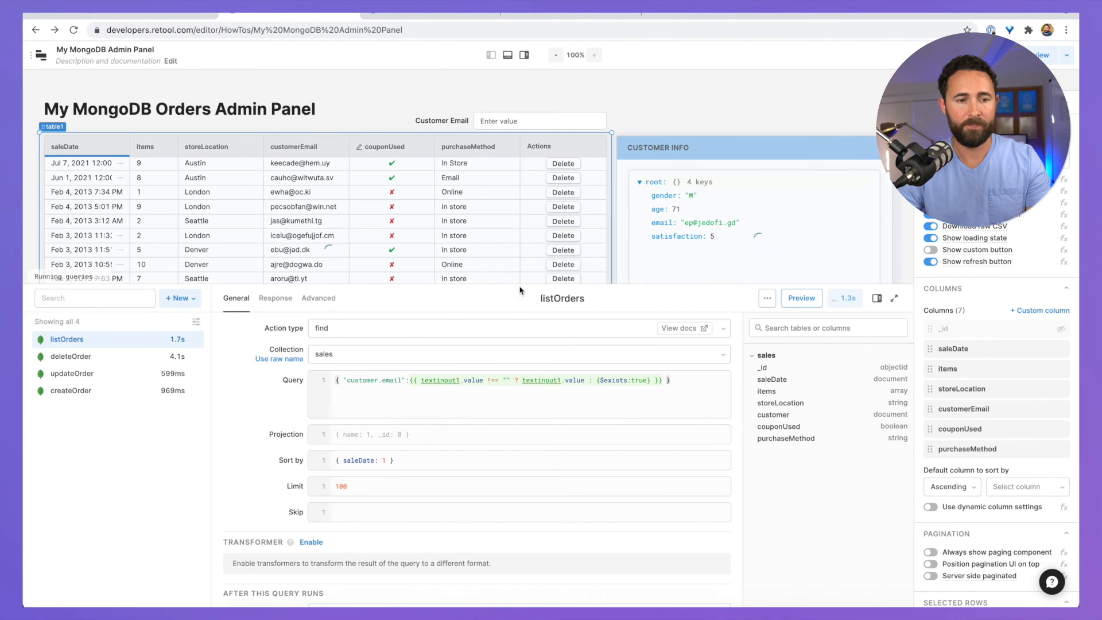
pyautogui.moveTo(520, 284); pyautogui.dragTo(518, 387)
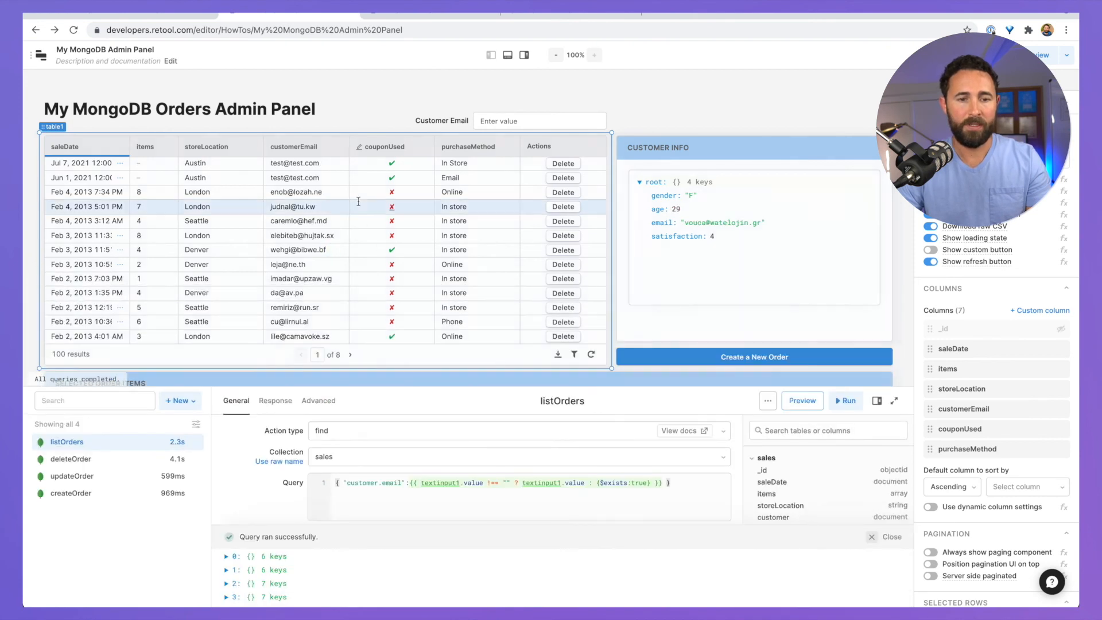
# Step: Delete the Jul 7, 2021 and Jun 1, 2021 test orders
pyautogui.click(214, 166)
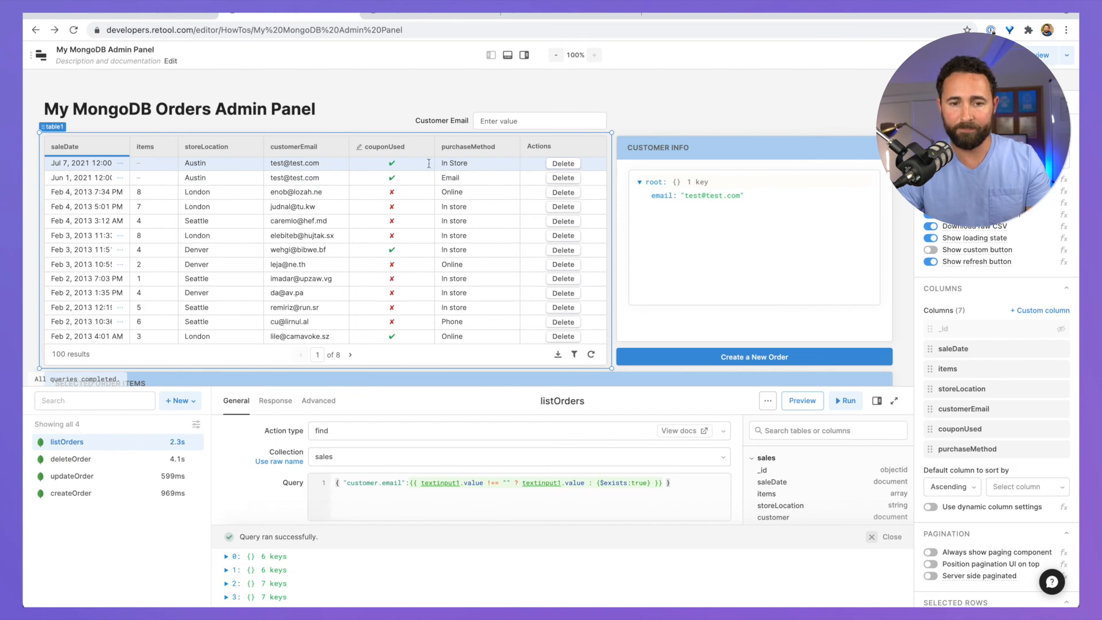
pyautogui.click(563, 163)
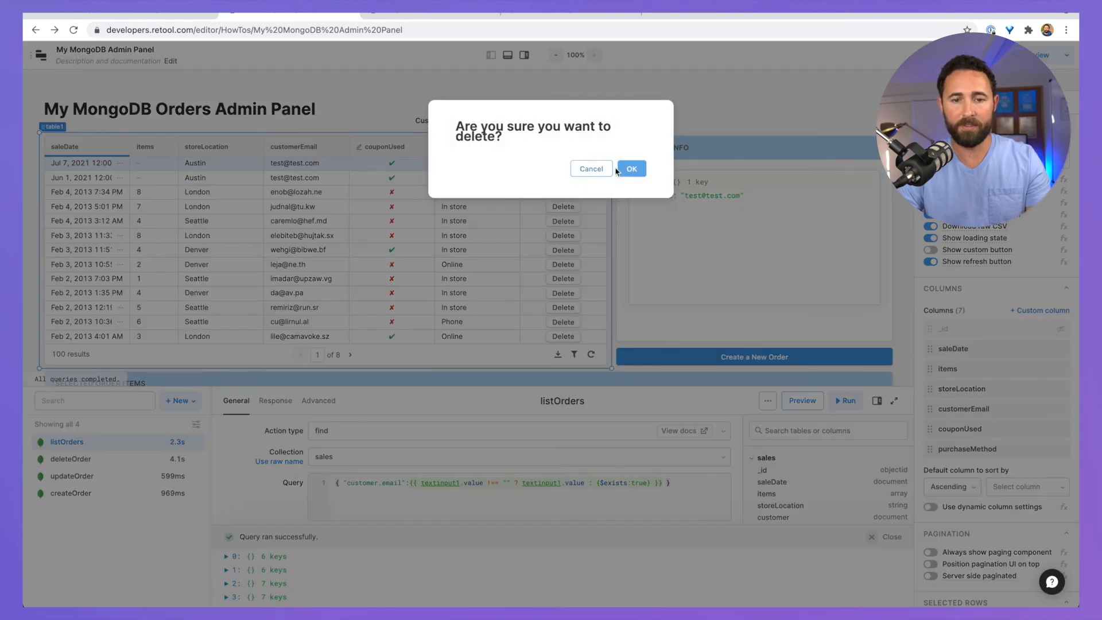
pyautogui.click(626, 169)
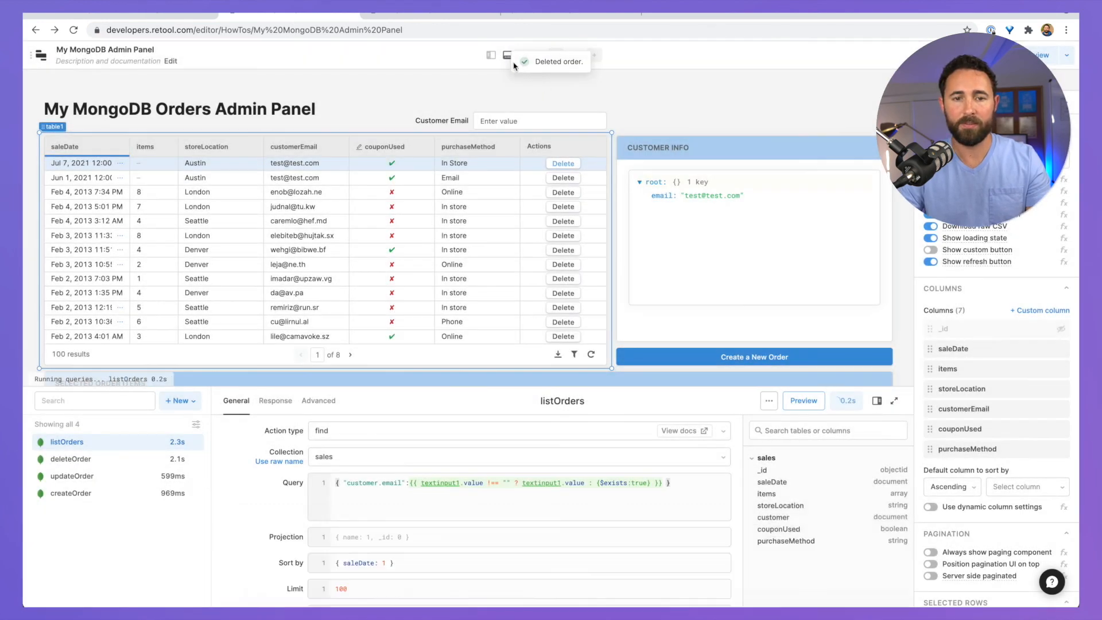
pyautogui.click(507, 54)
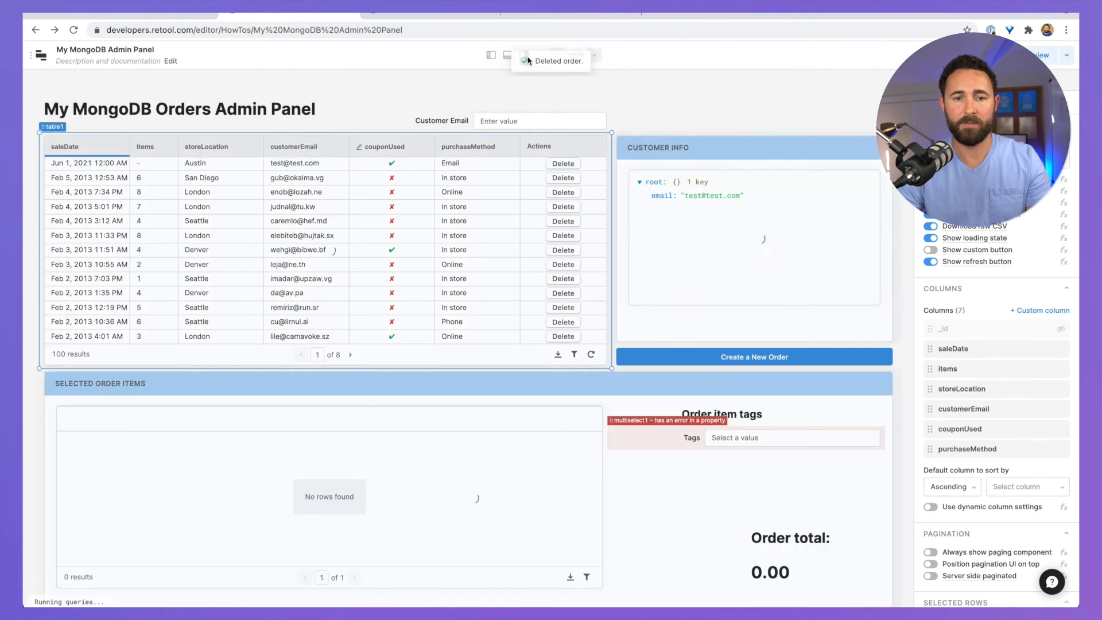
pyautogui.click(523, 54)
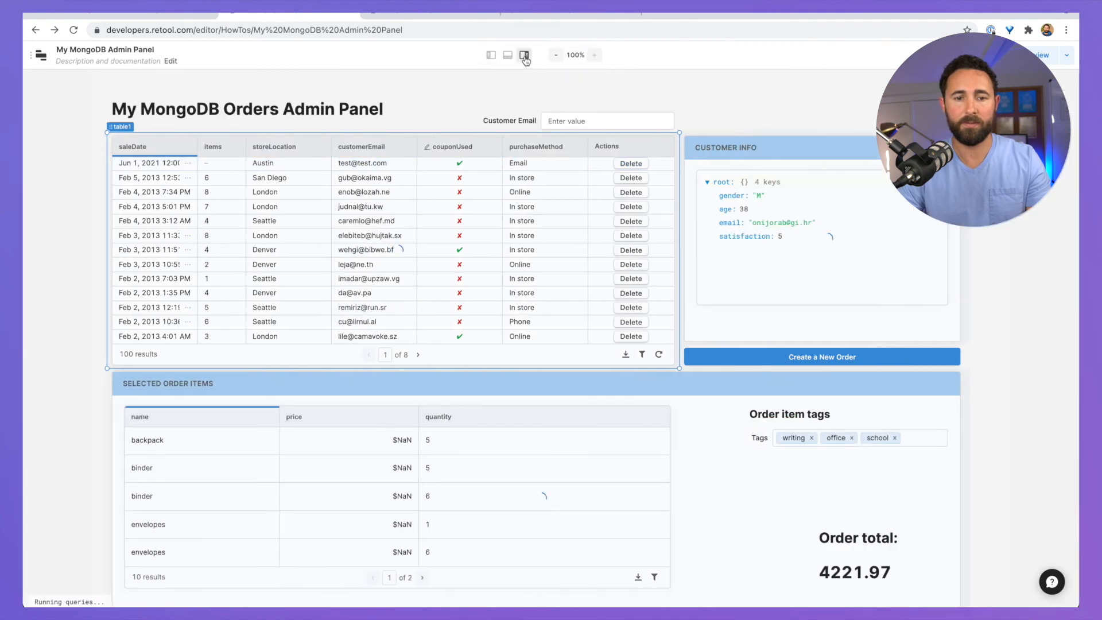
pyautogui.click(402, 163)
pyautogui.click(649, 163)
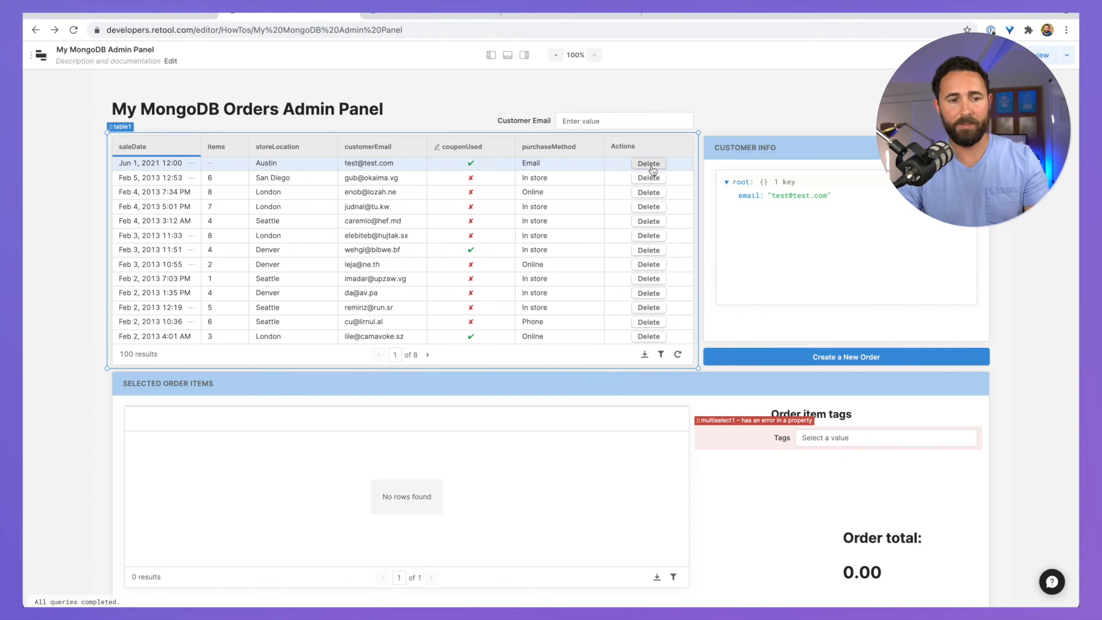
pyautogui.click(629, 169)
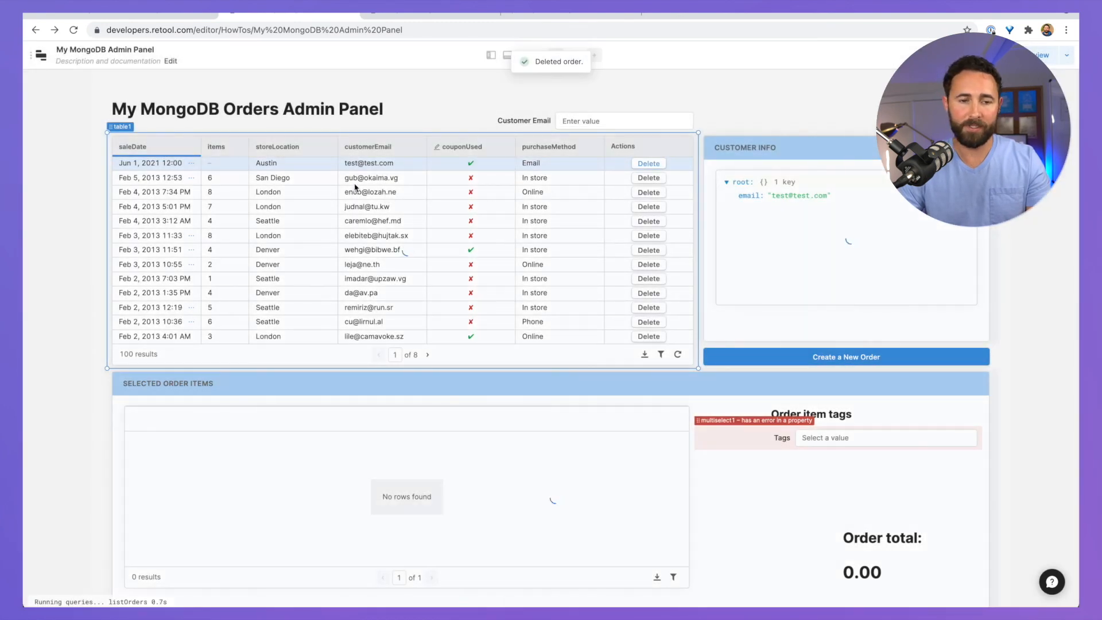
# Step: Tick couponUsed on the Feb 5, 2013 4:29 AM order and save the change
pyautogui.click(358, 191)
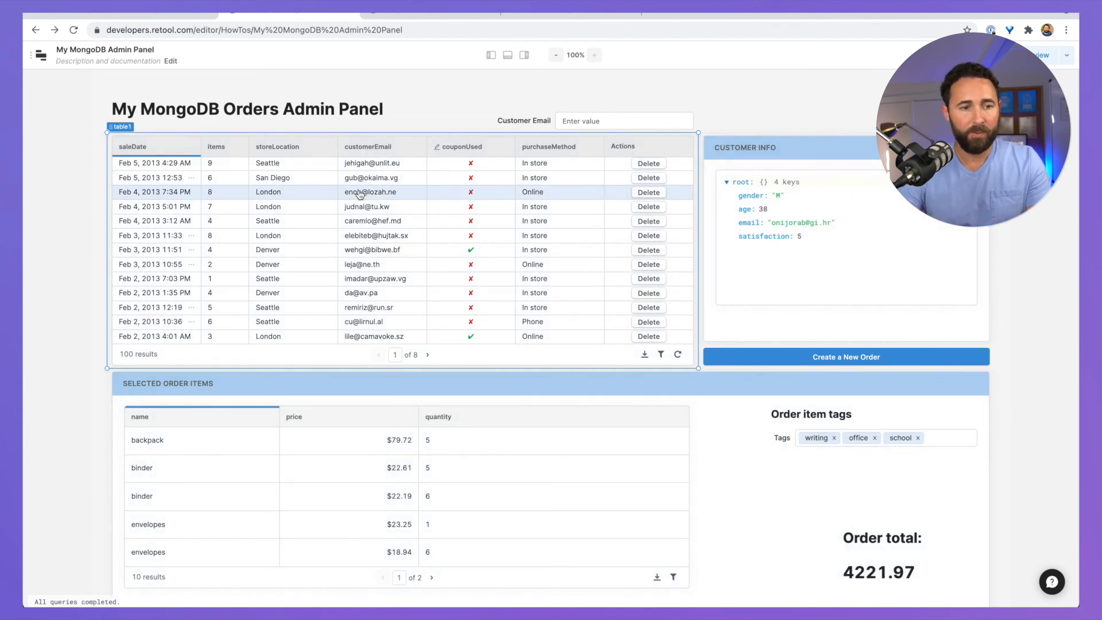
pyautogui.click(280, 233)
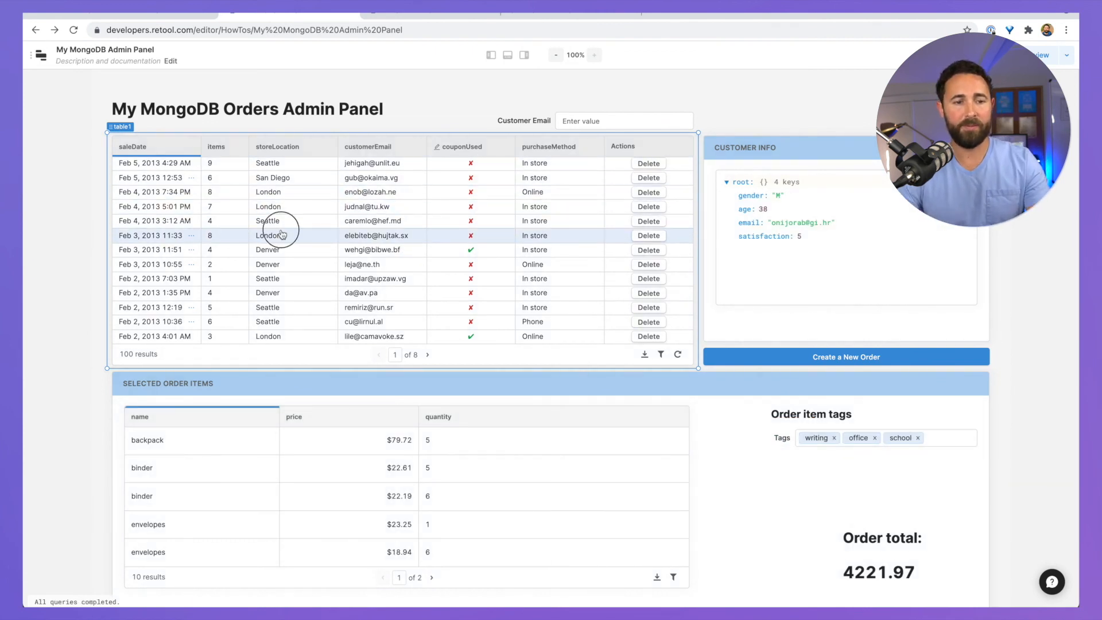
pyautogui.click(288, 193)
pyautogui.click(277, 268)
pyautogui.click(326, 217)
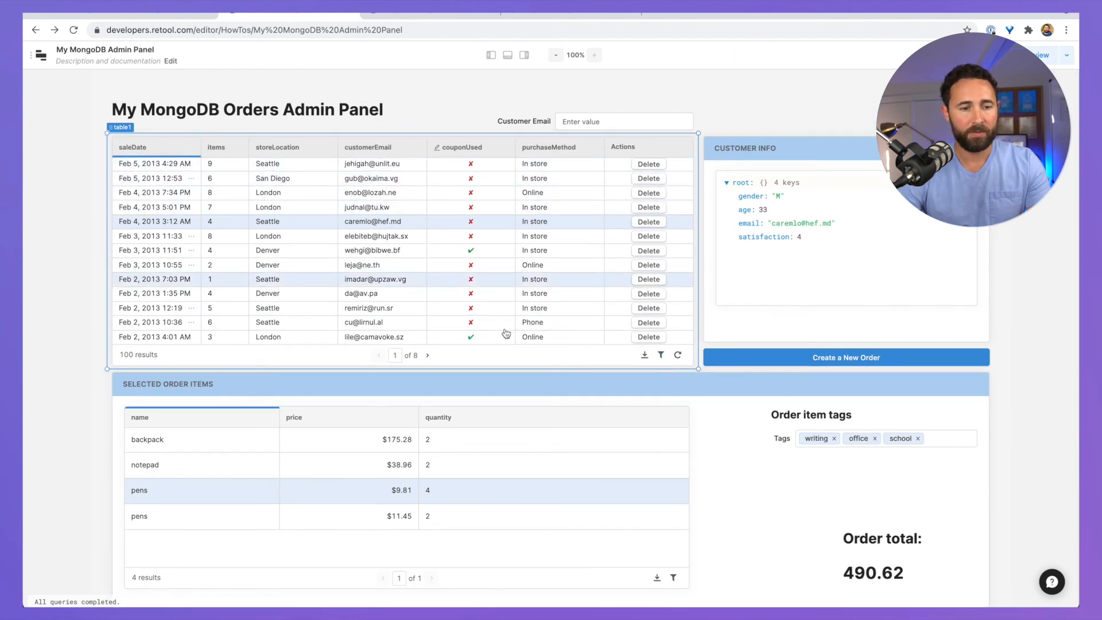
pyautogui.click(440, 165)
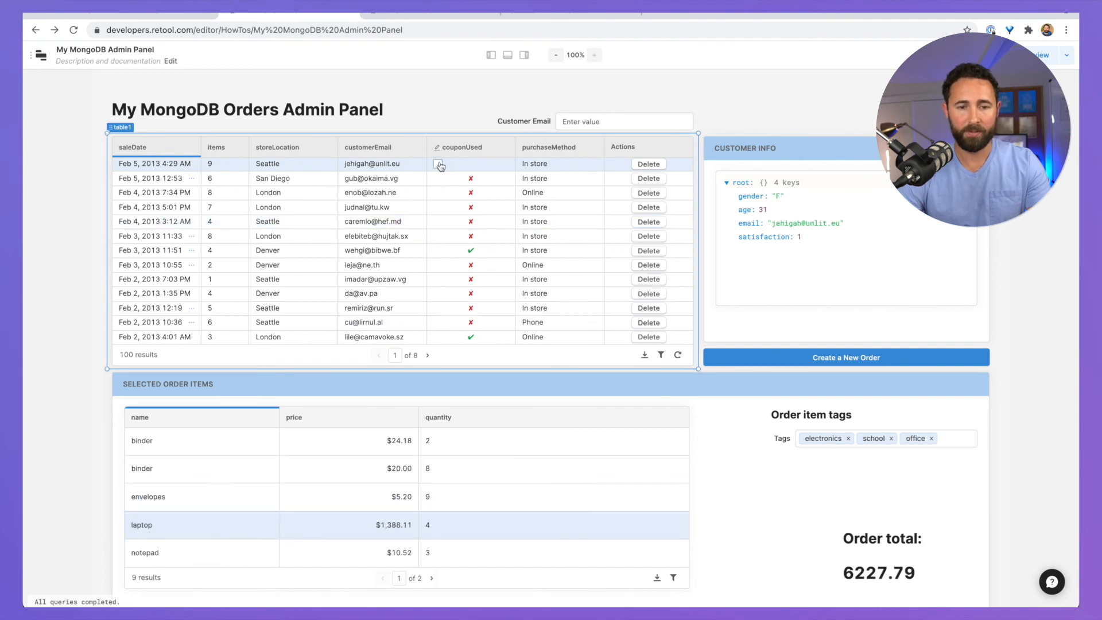
pyautogui.click(439, 166)
pyautogui.click(193, 360)
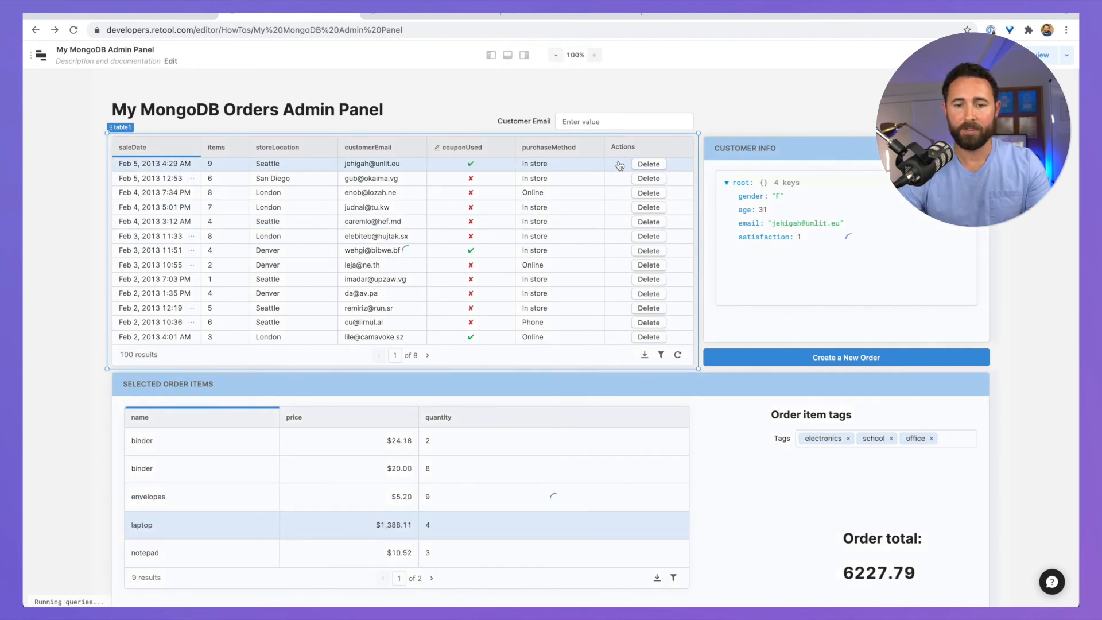
# Step: Fill a new order: store Denver, sale date July 8, 2021, Online, couponUsed unticked
pyautogui.click(810, 358)
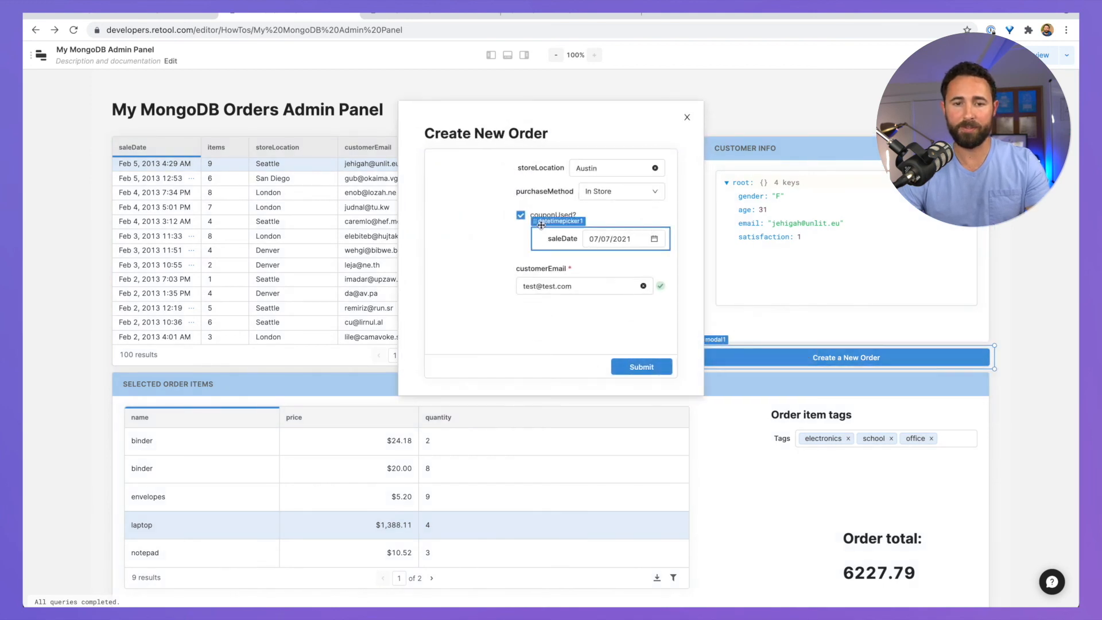
pyautogui.click(581, 167)
pyautogui.doubleClick(581, 167)
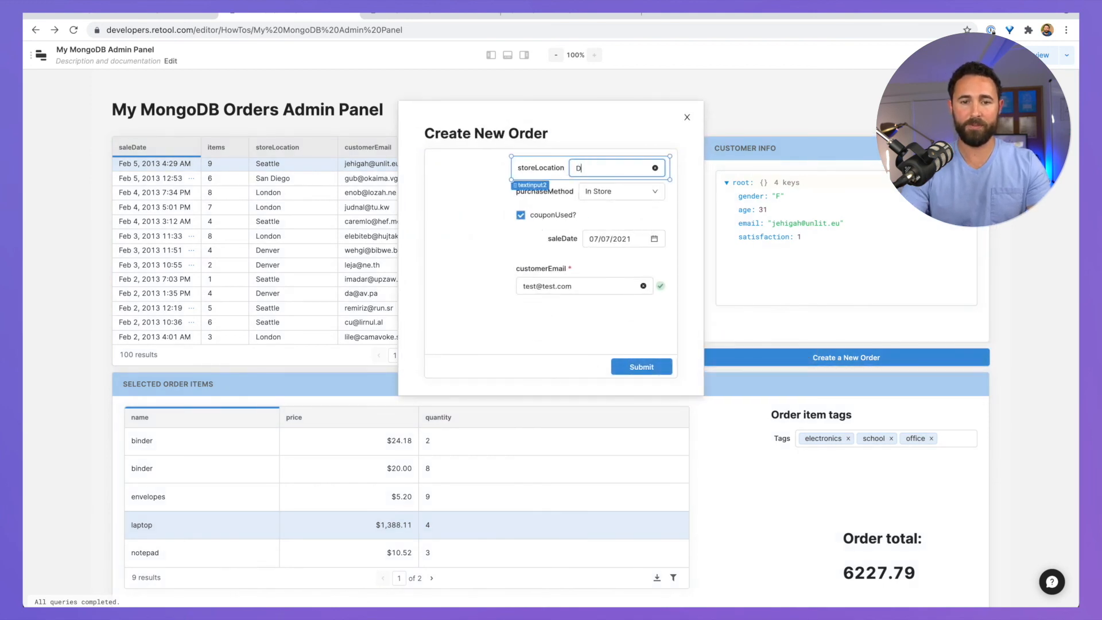
pyautogui.write('Denver')
pyautogui.click(635, 240)
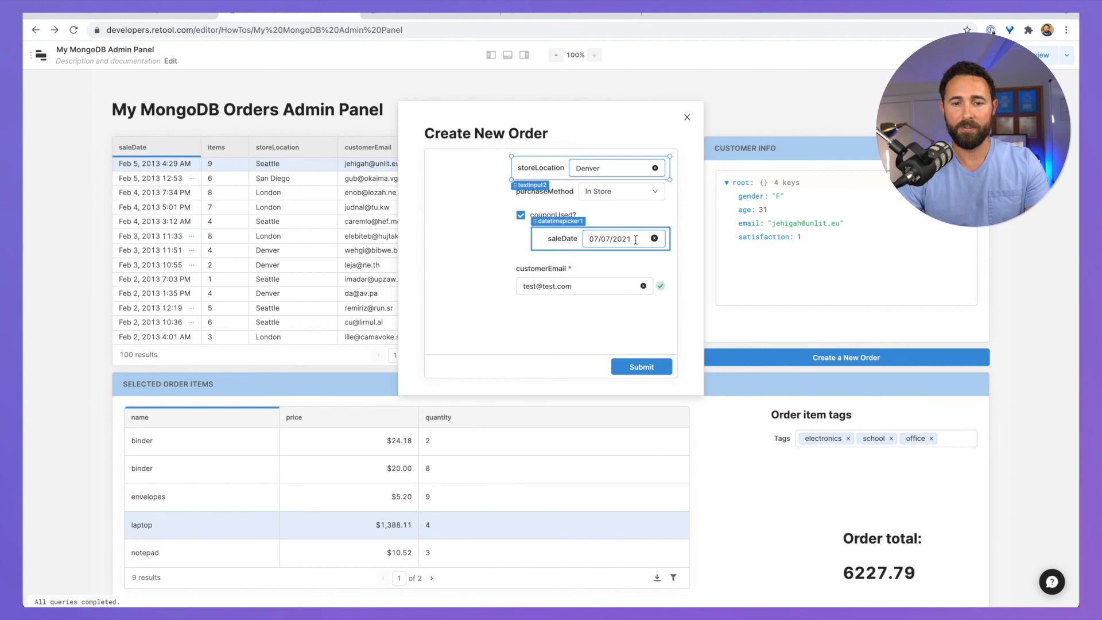
pyautogui.click(686, 322)
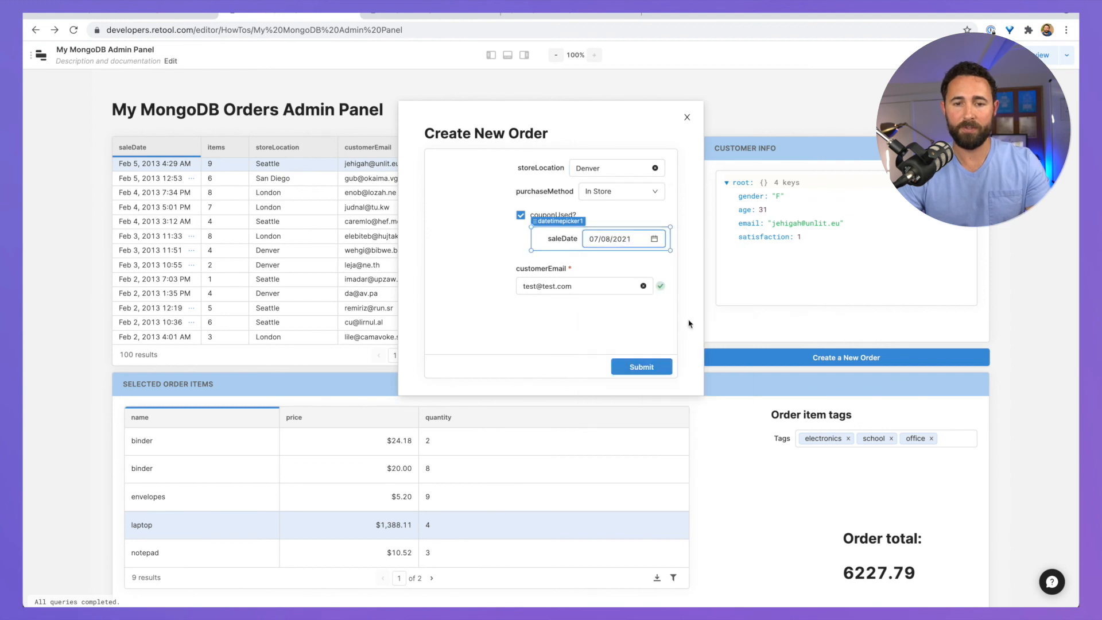
pyautogui.click(479, 263)
pyautogui.click(613, 199)
pyautogui.click(597, 214)
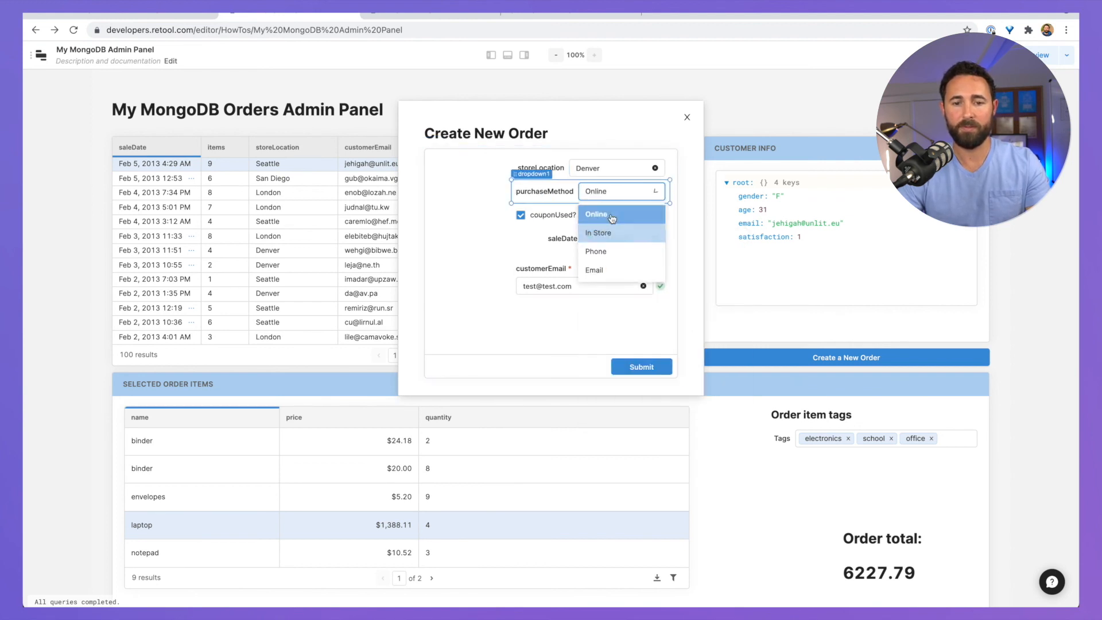
pyautogui.click(521, 215)
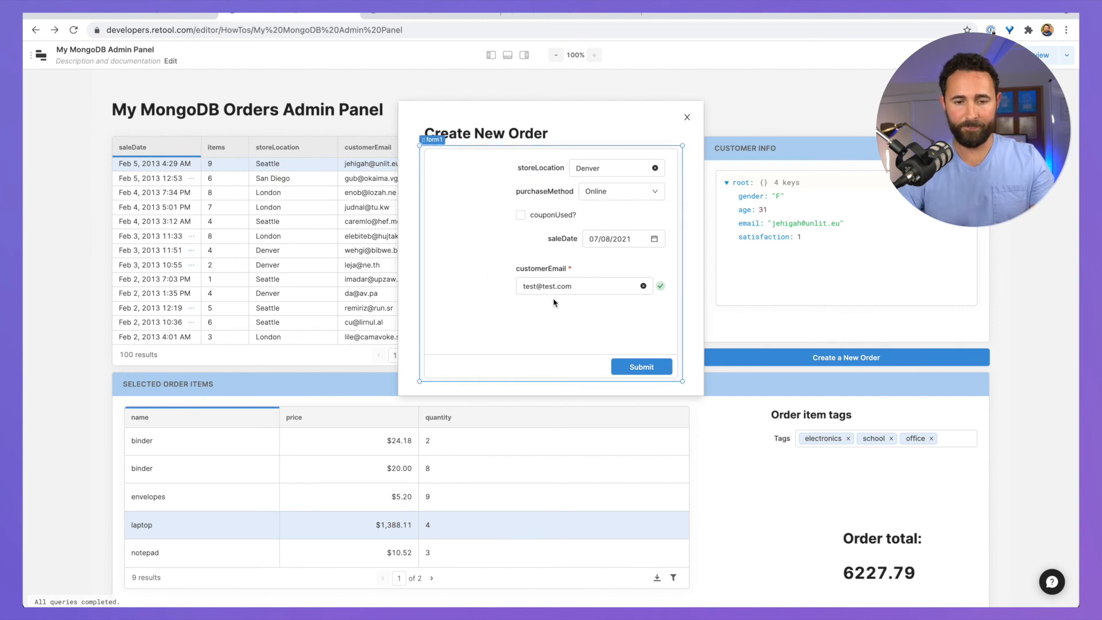
pyautogui.click(571, 290)
pyautogui.click(610, 331)
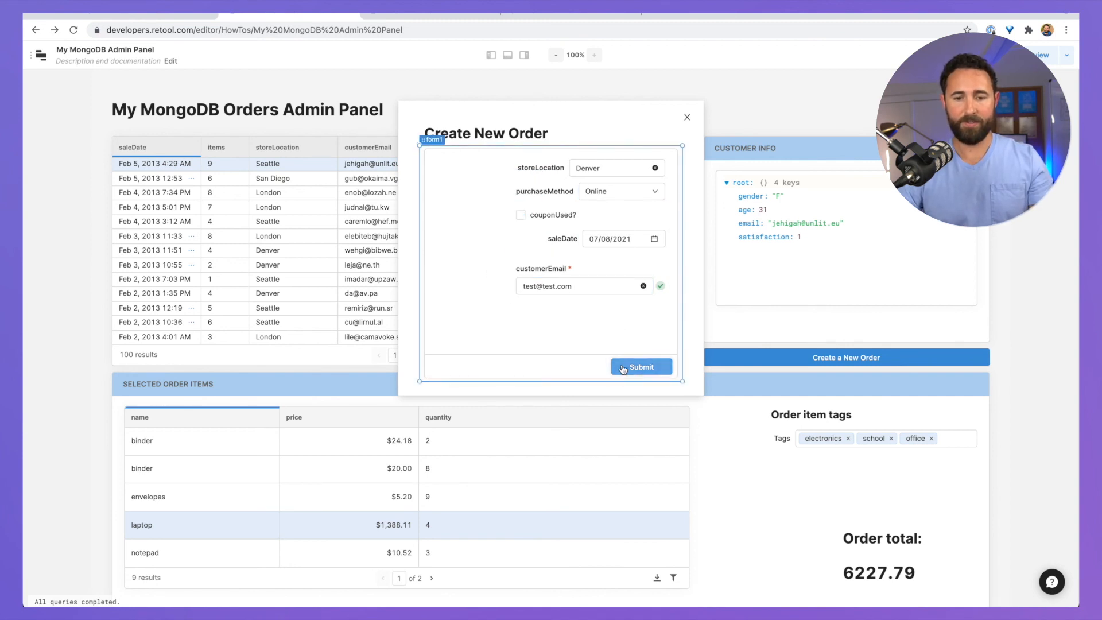
# Step: Submit the Denver order, then delete the top Jul 8 order
pyautogui.click(647, 371)
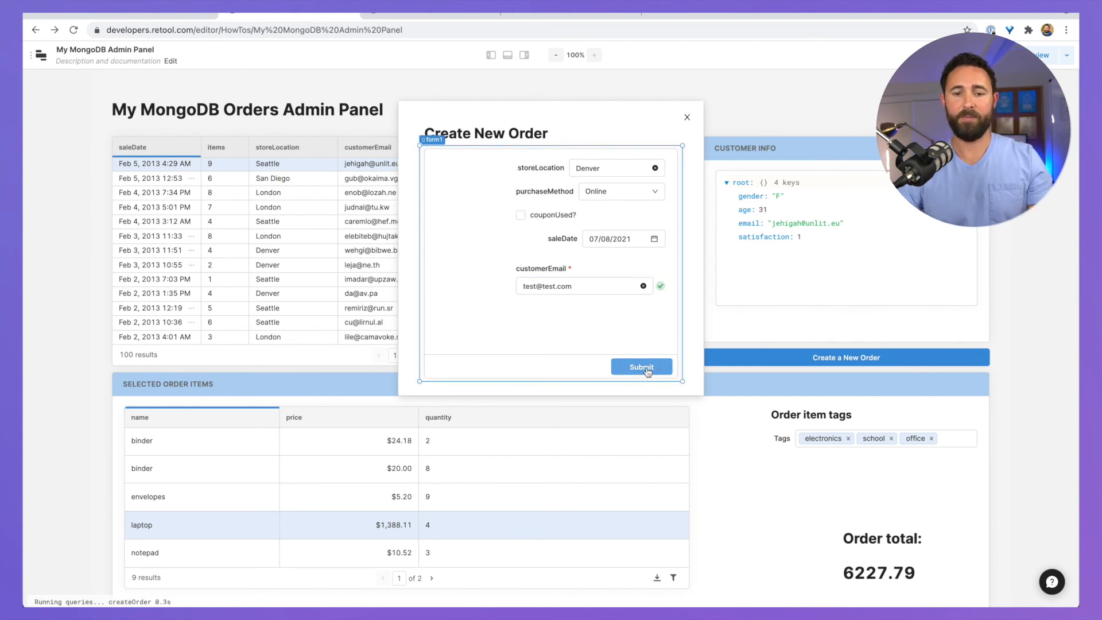
pyautogui.click(687, 118)
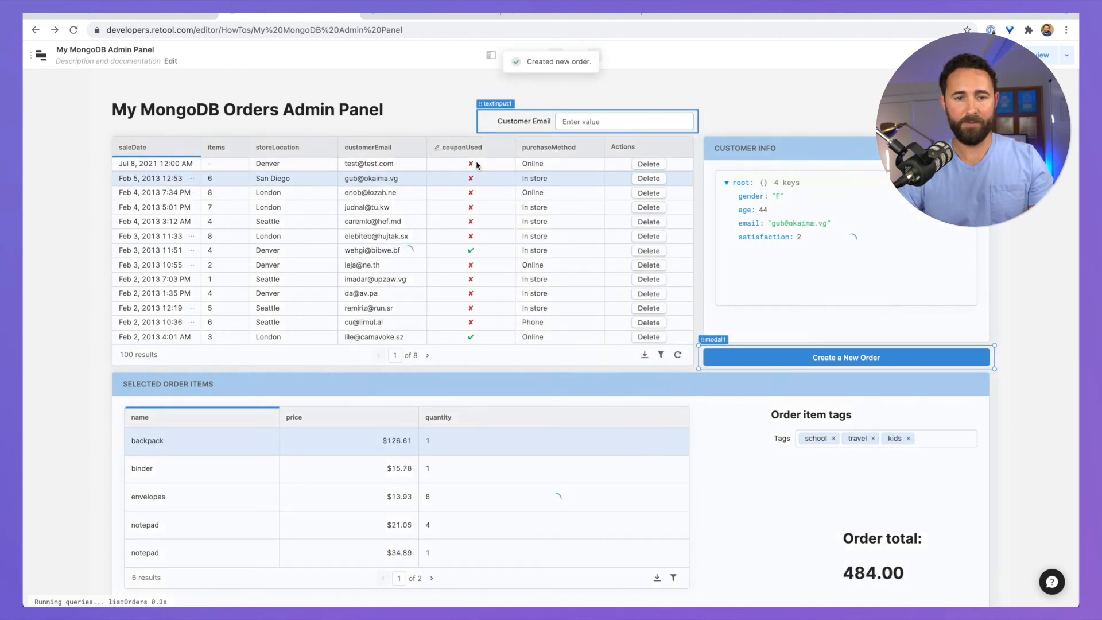
pyautogui.click(415, 169)
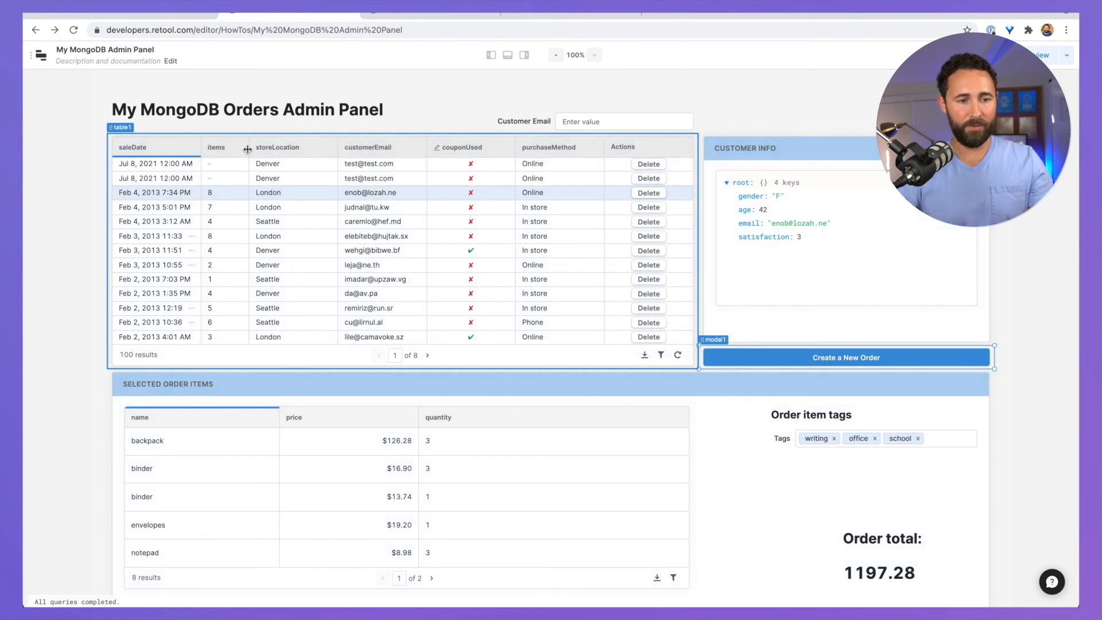
pyautogui.click(646, 164)
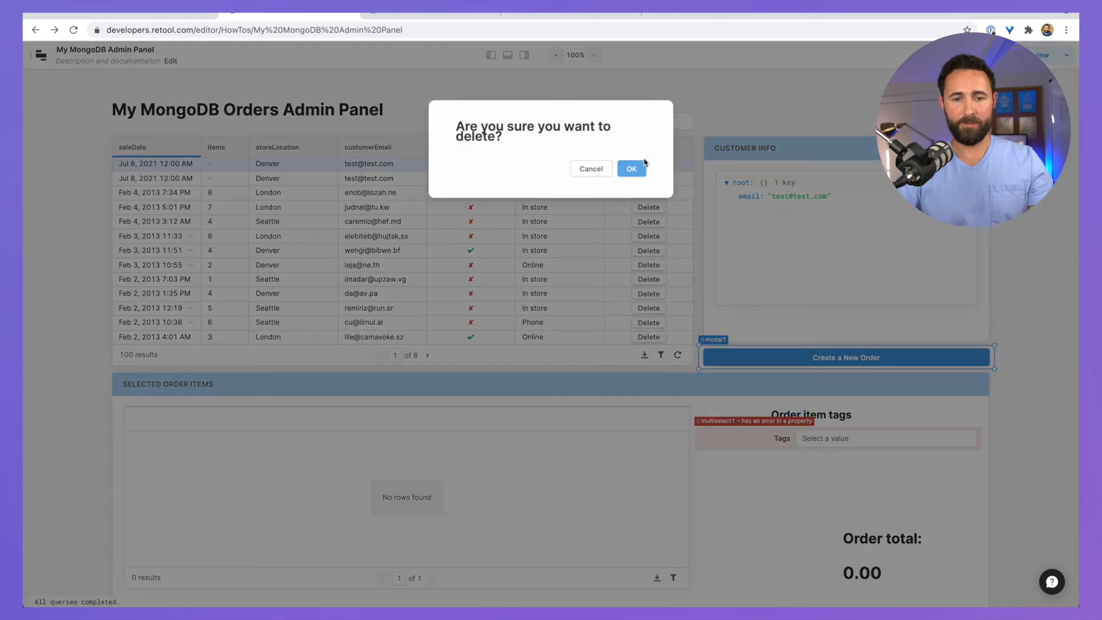
pyautogui.click(630, 171)
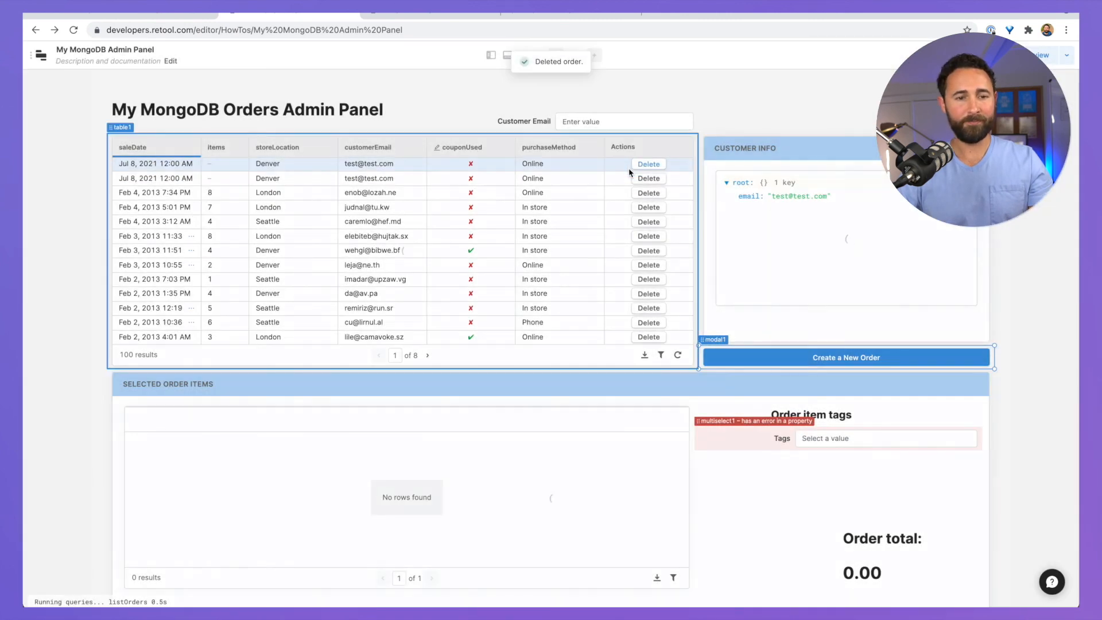